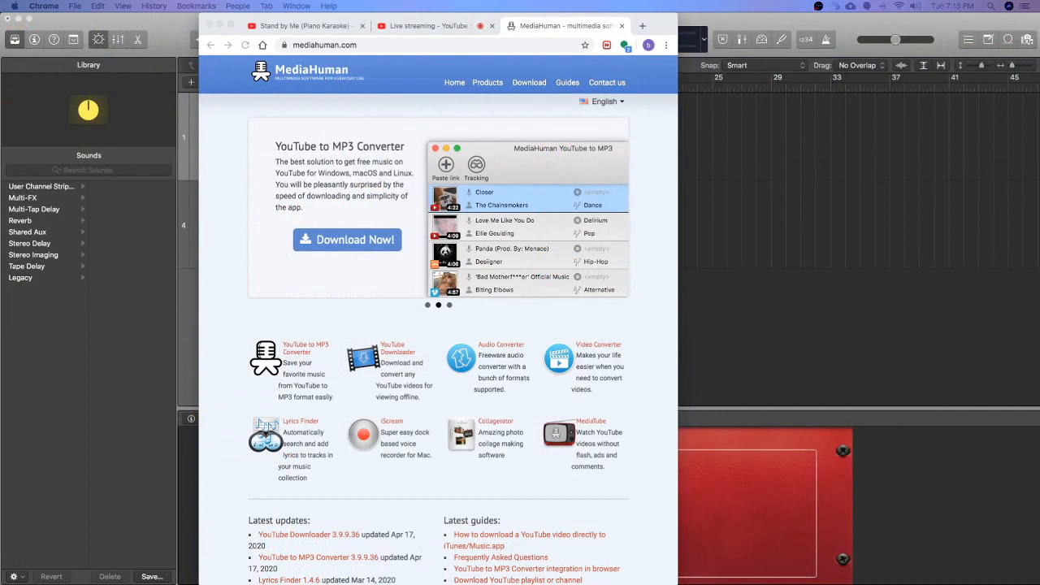
Step: Look over the MediaHuman home page, including its product list and guides, and close its browser tab
scroll(273, 486, "down", 5)
scroll(268, 490, "up", 5)
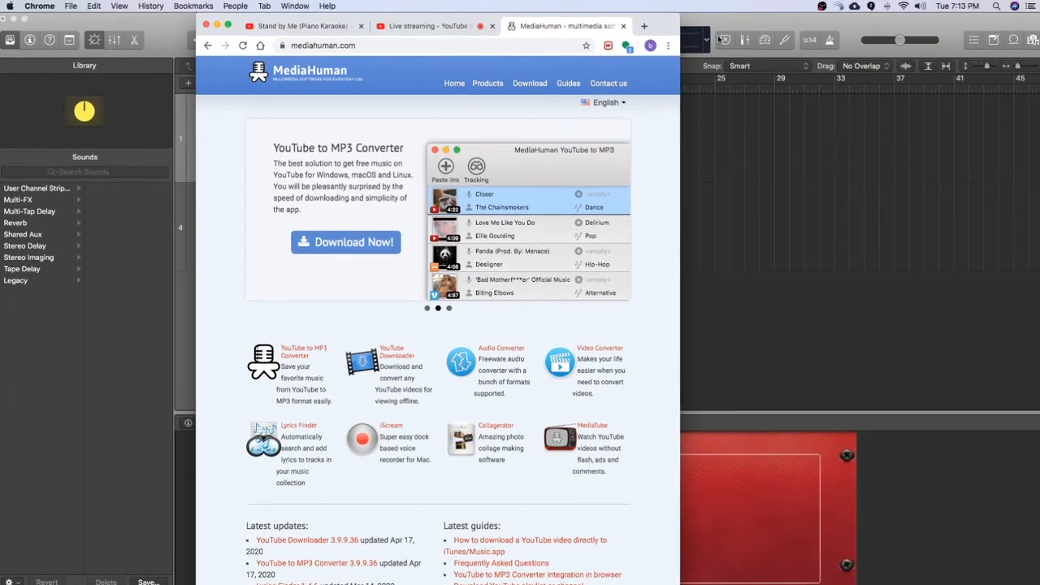
scroll(448, 375, "down", 4)
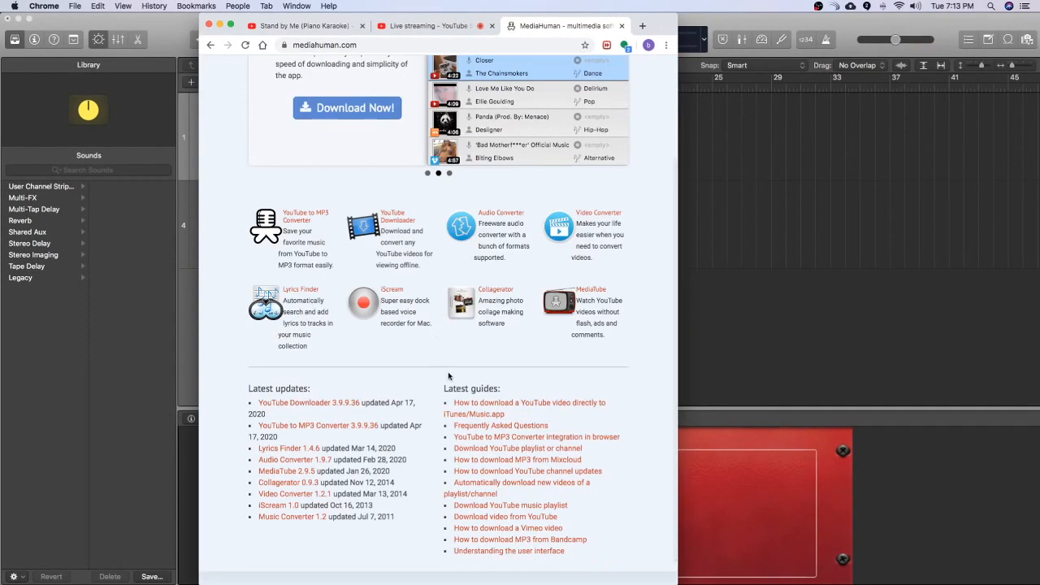
scroll(428, 502, "up", 4)
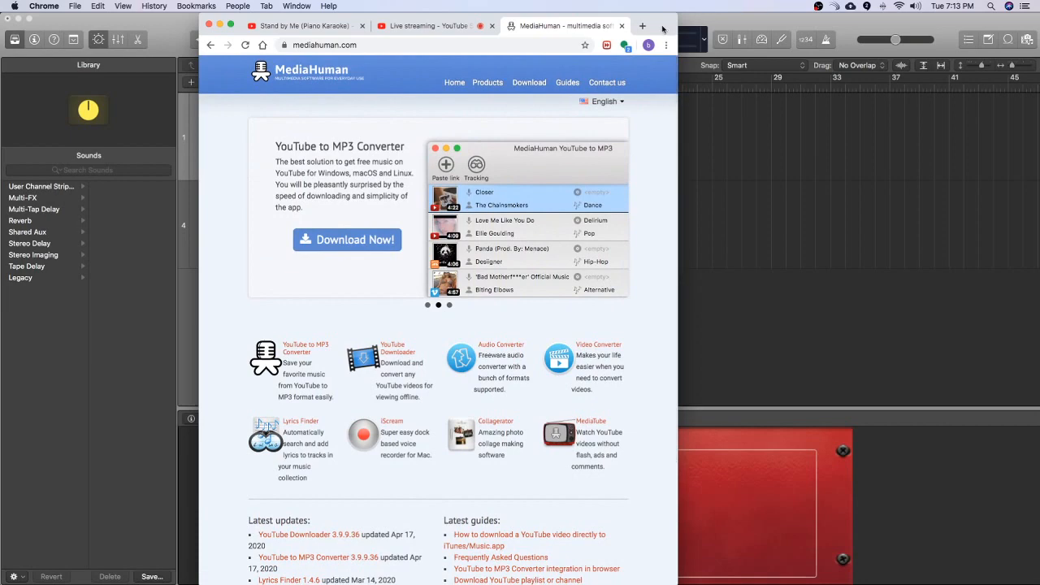
left_click(621, 26)
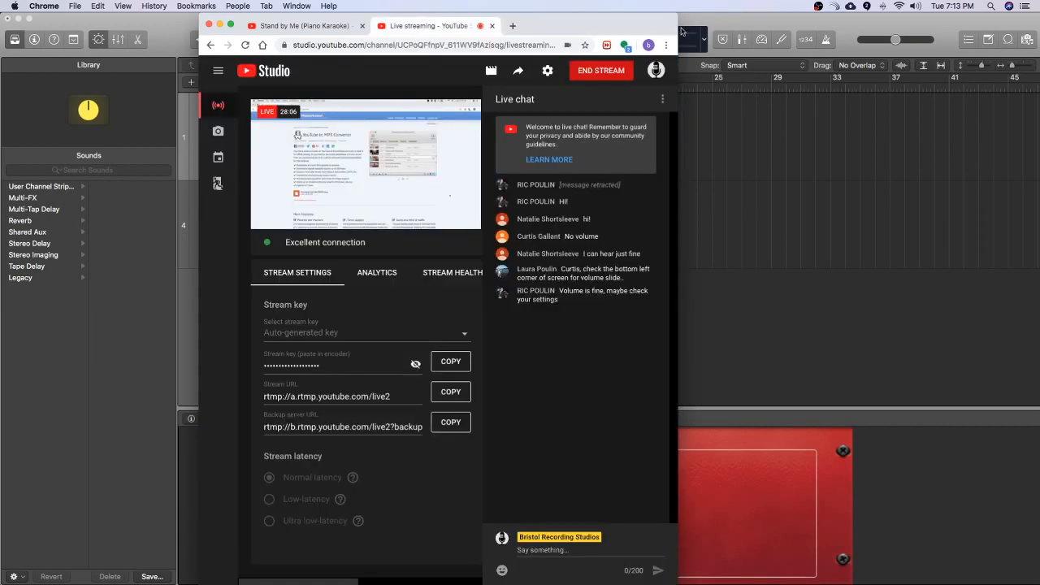
Step: Minimize the browser, Logic Pro and GarageBand windows to clear the desktop
double_click(617, 18)
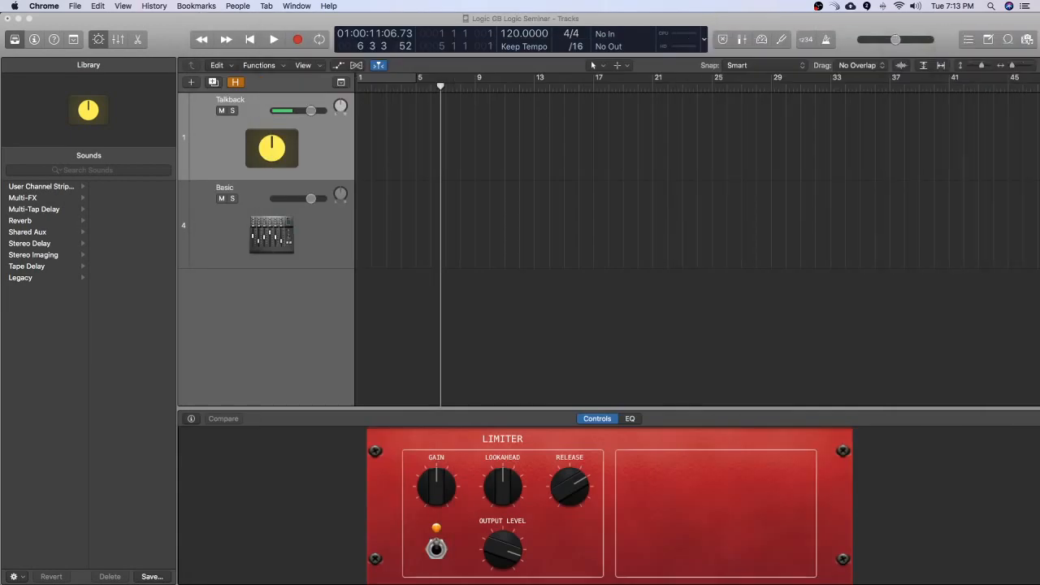
left_click(964, 22)
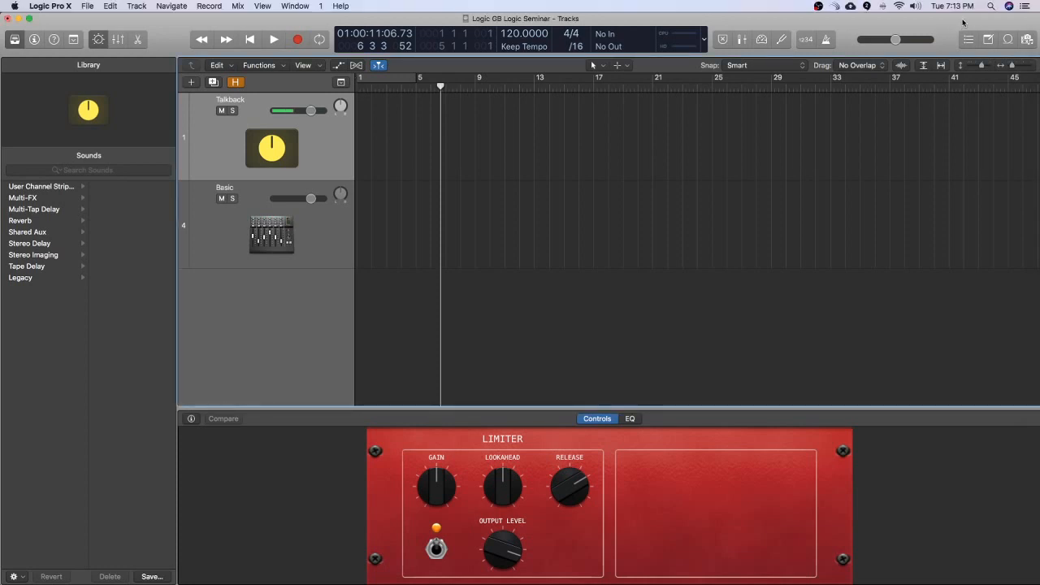
double_click(964, 22)
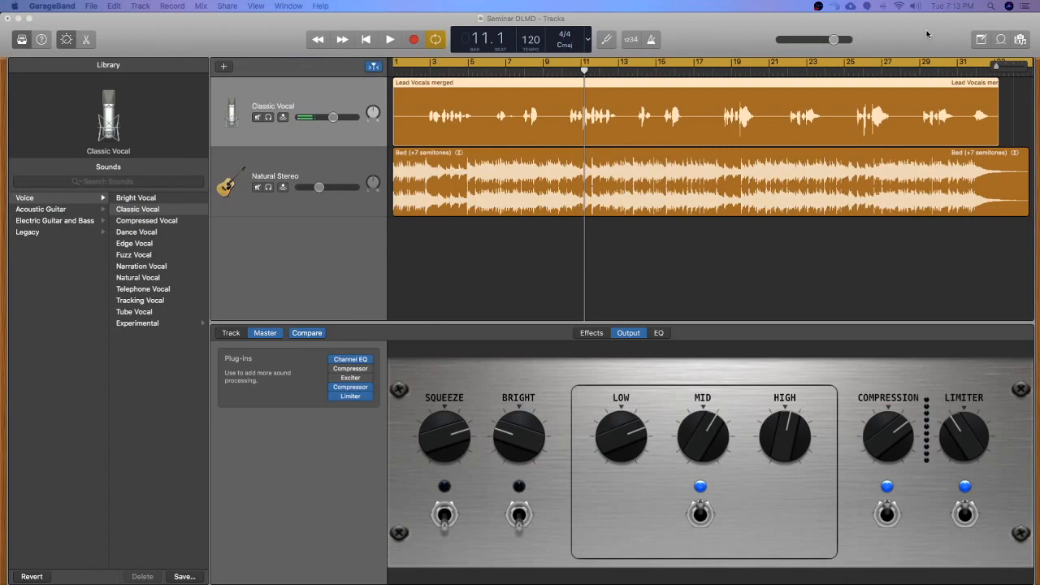
left_click(926, 37)
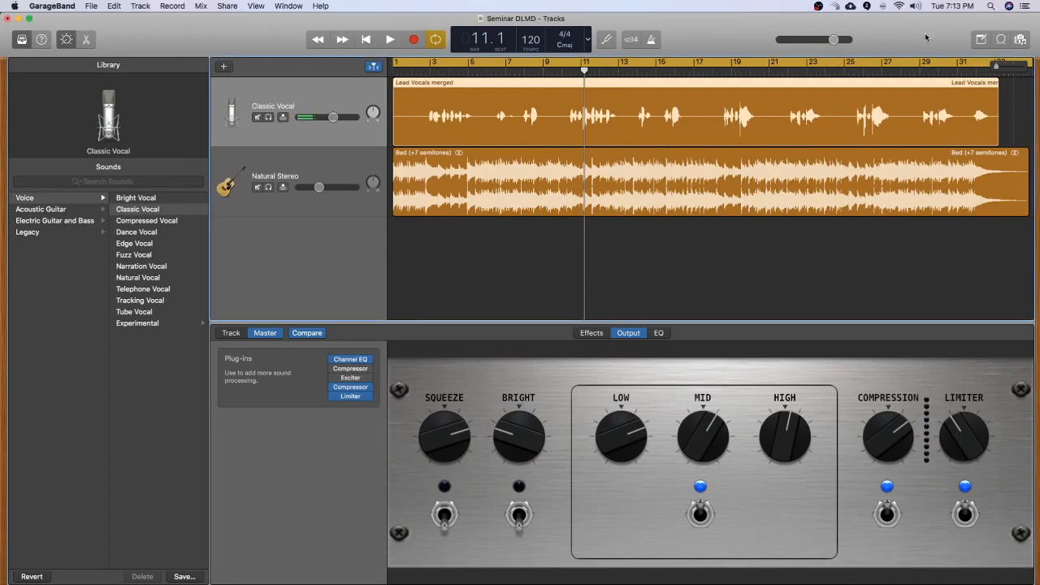
double_click(926, 37)
Step: Open the Studio C drive, go to the Downloads folder and extend the window to the lower edge of the screen
double_click(1000, 47)
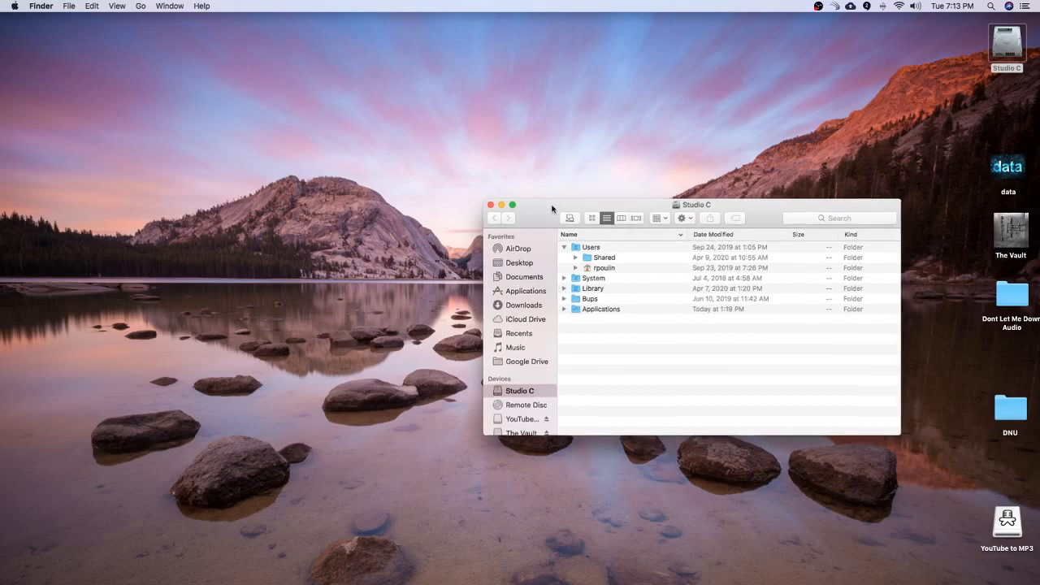
left_click_drag(556, 207, 444, 57)
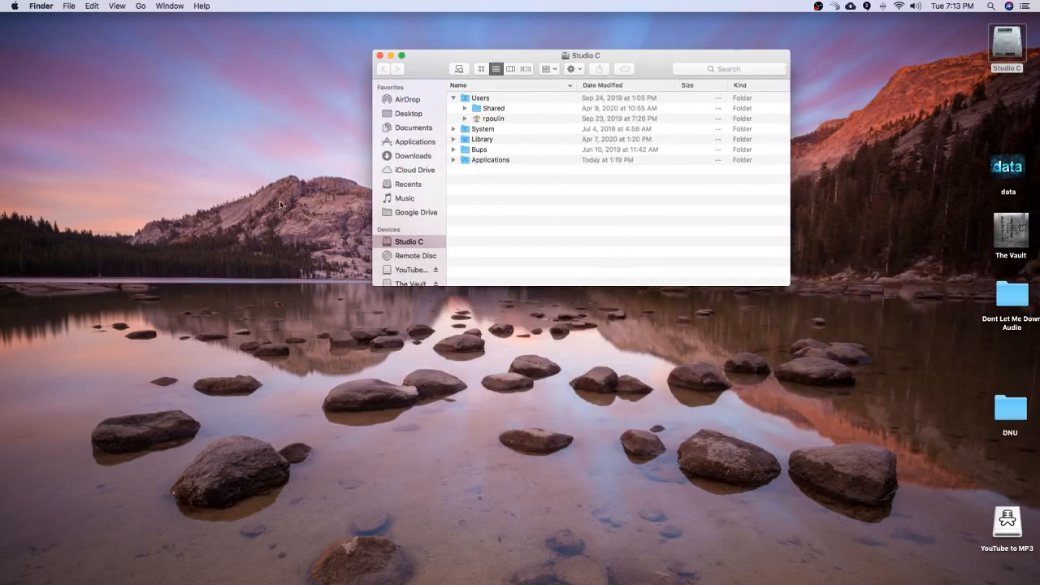
left_click(413, 158)
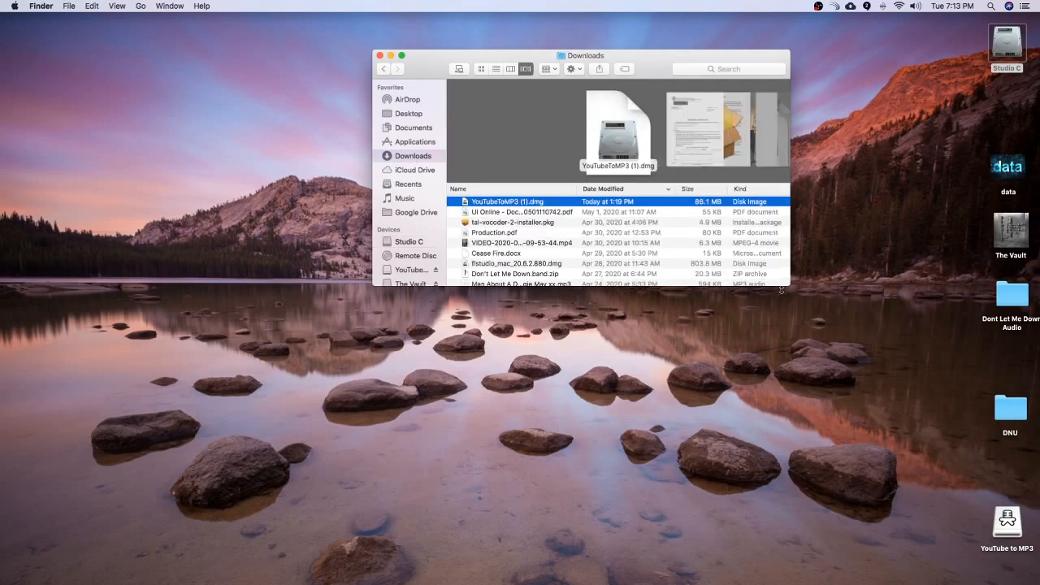
left_click_drag(781, 290, 782, 582)
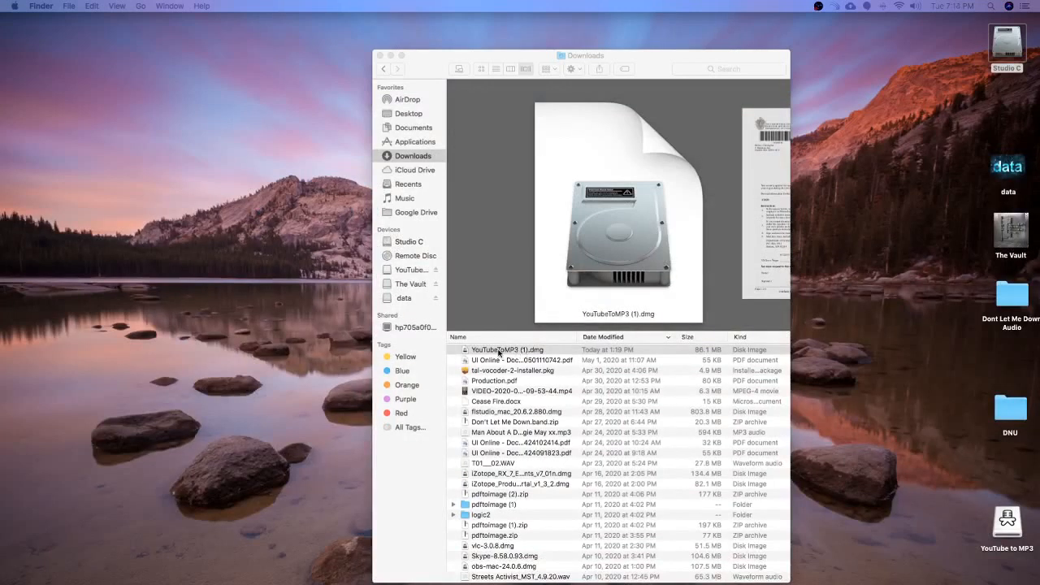
Step: Open the YouTubeToMP3 (1).dmg disk image, reposition its window and select YouTube to MP3.app inside
left_click(498, 351)
left_click(499, 350)
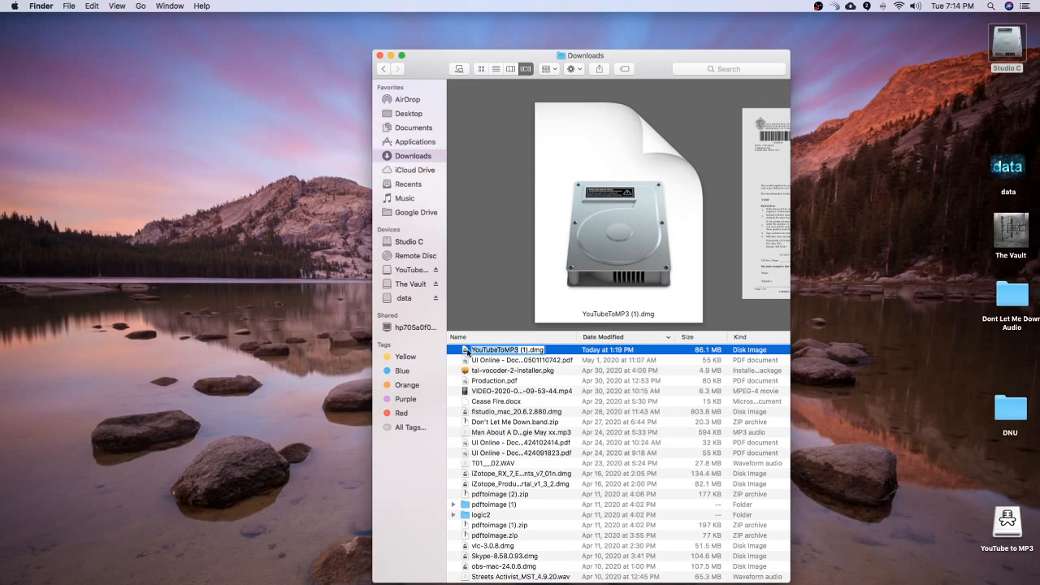
left_click(467, 354)
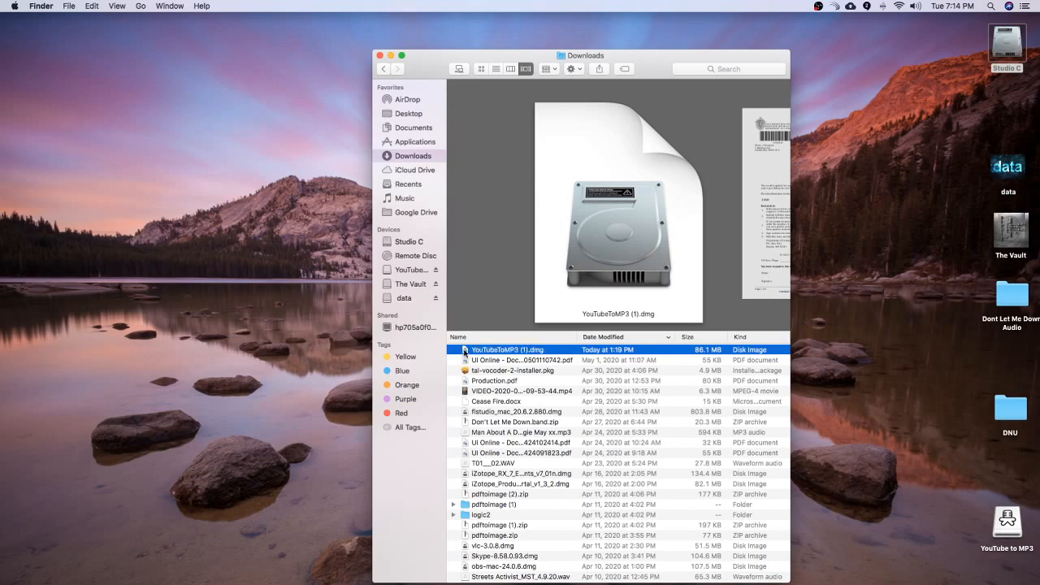
double_click(465, 354)
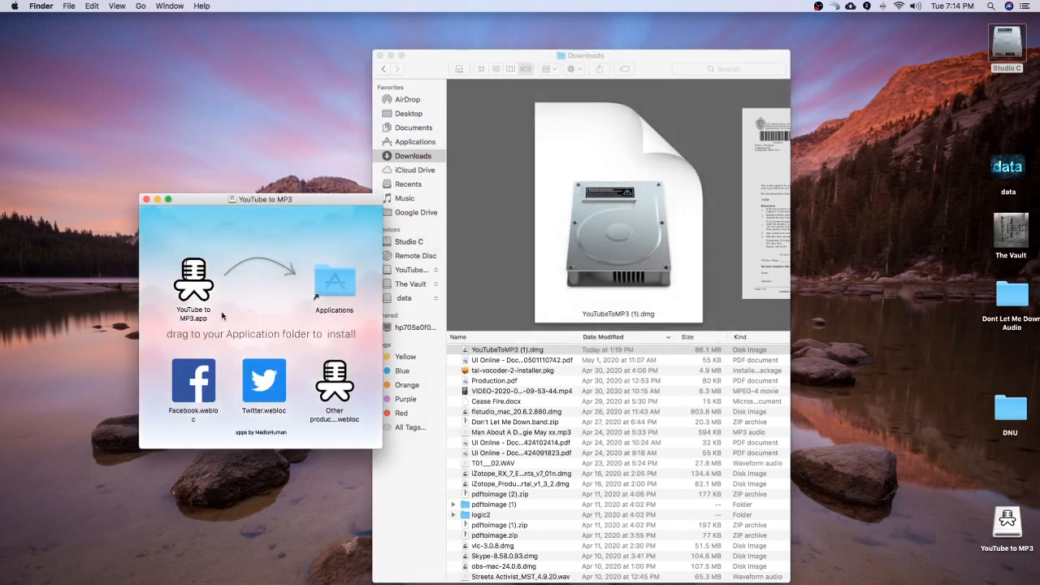
left_click_drag(308, 202, 416, 75)
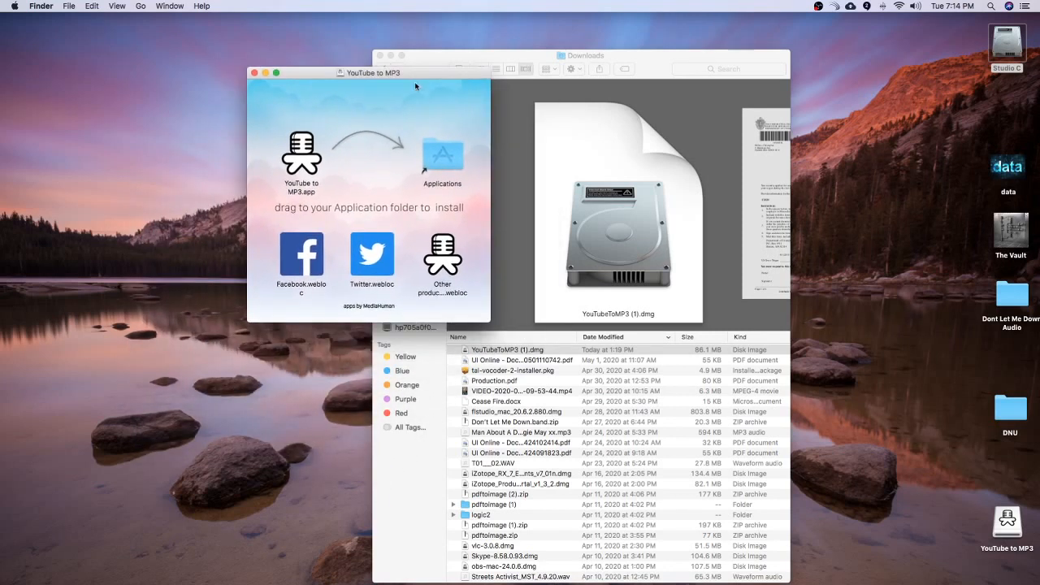
left_click(299, 165)
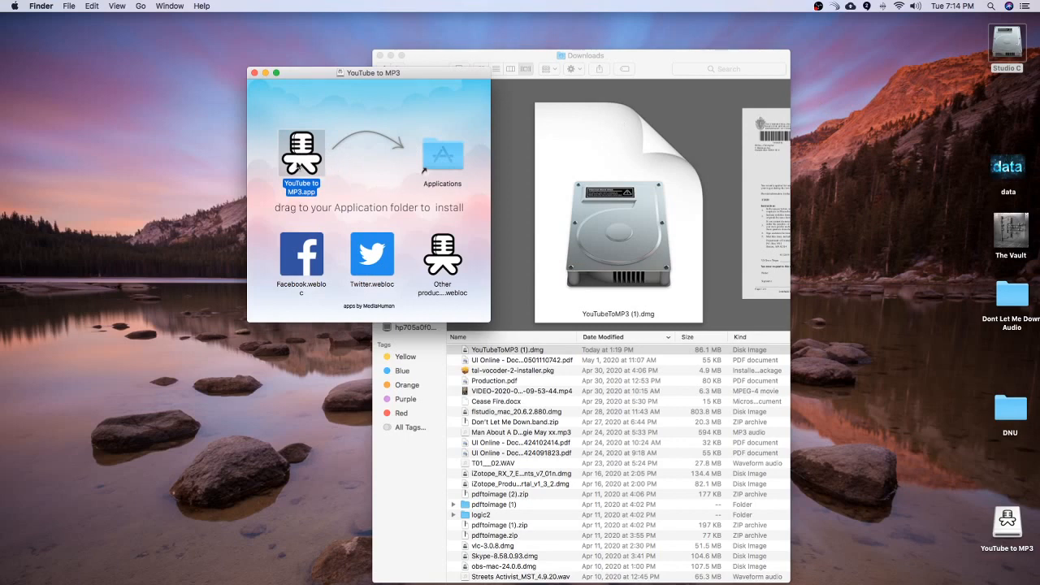
left_click_drag(298, 165, 272, 171)
Step: Locate YouTube to MP3.app in the Applications folder from a new Studio C window and try placing it in the Dock
double_click(1020, 48)
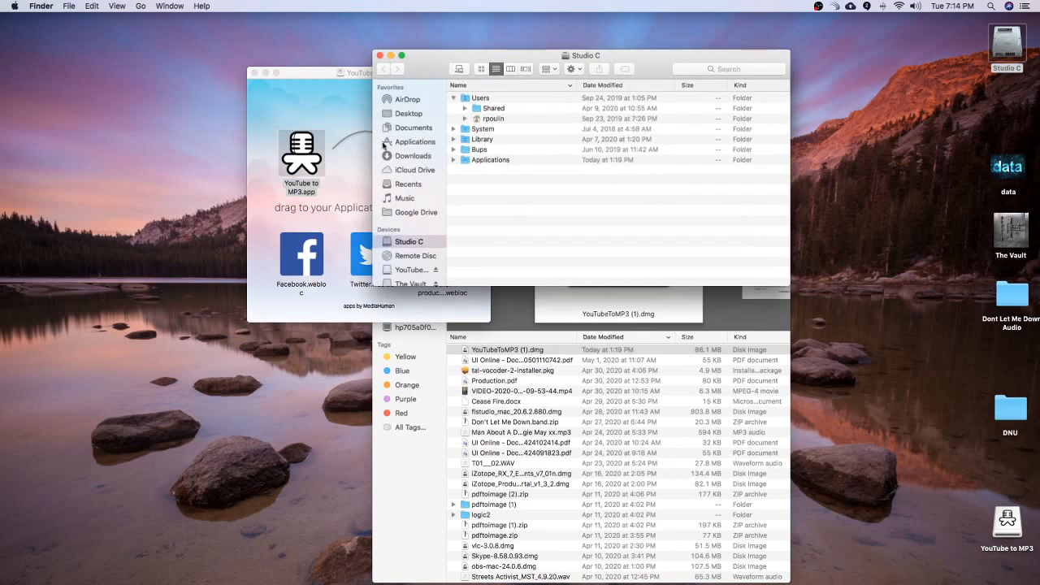
left_click(426, 146)
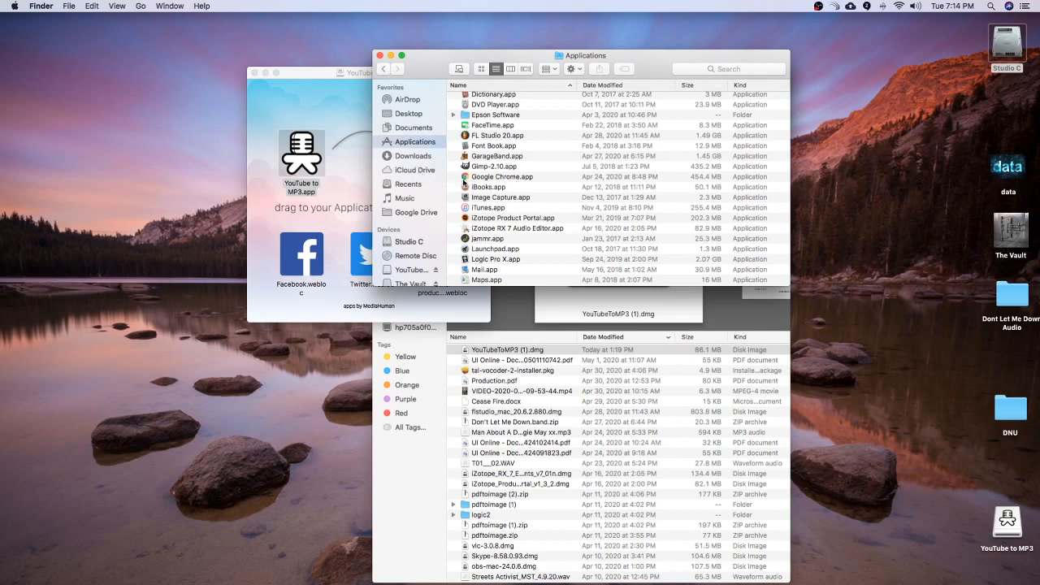
scroll(527, 209, "up", 5)
scroll(527, 209, "down", 5)
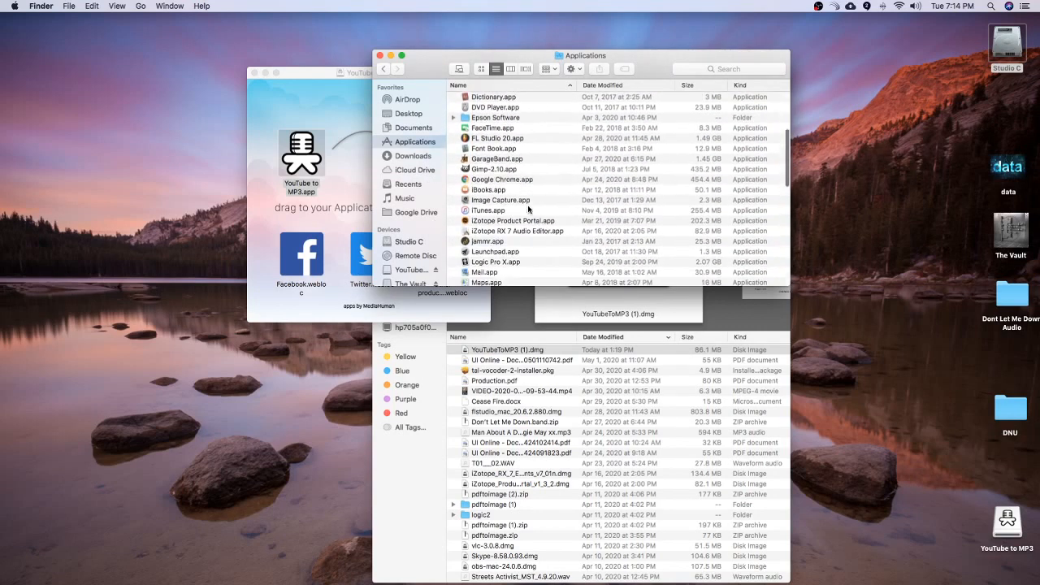
scroll(528, 208, "down", 10)
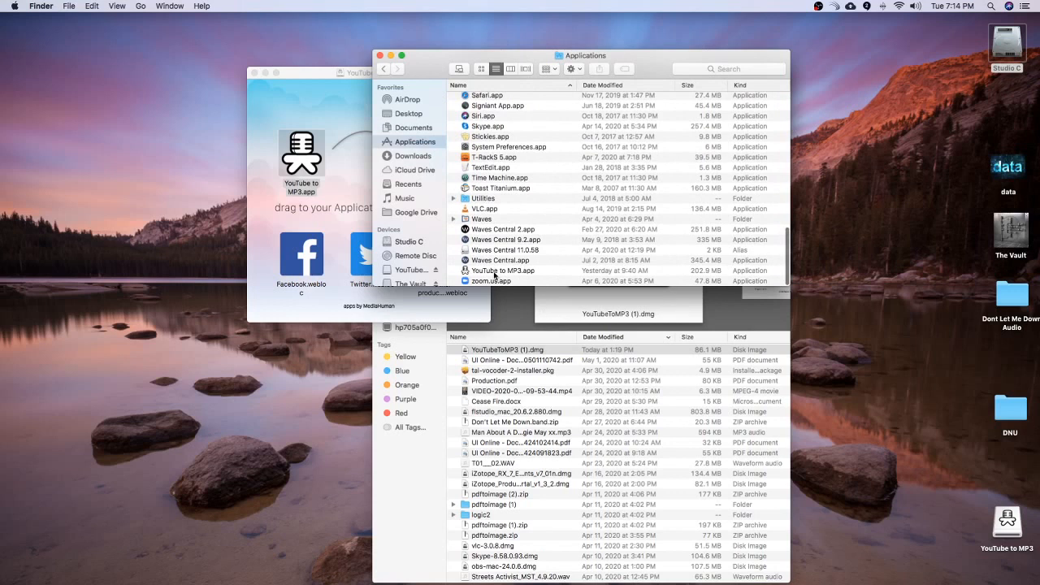
left_click(495, 273)
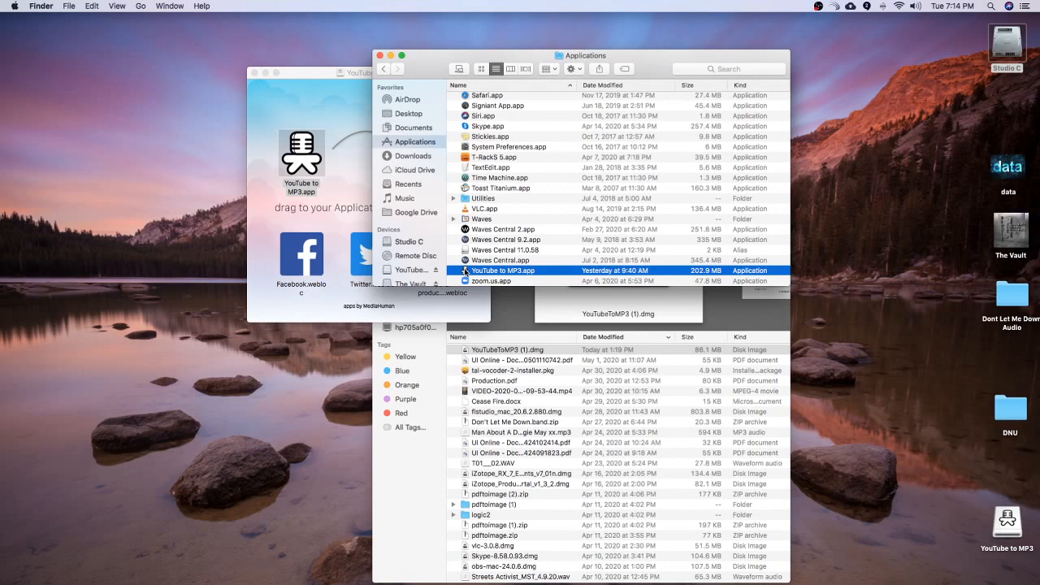
left_click_drag(465, 270, 492, 571)
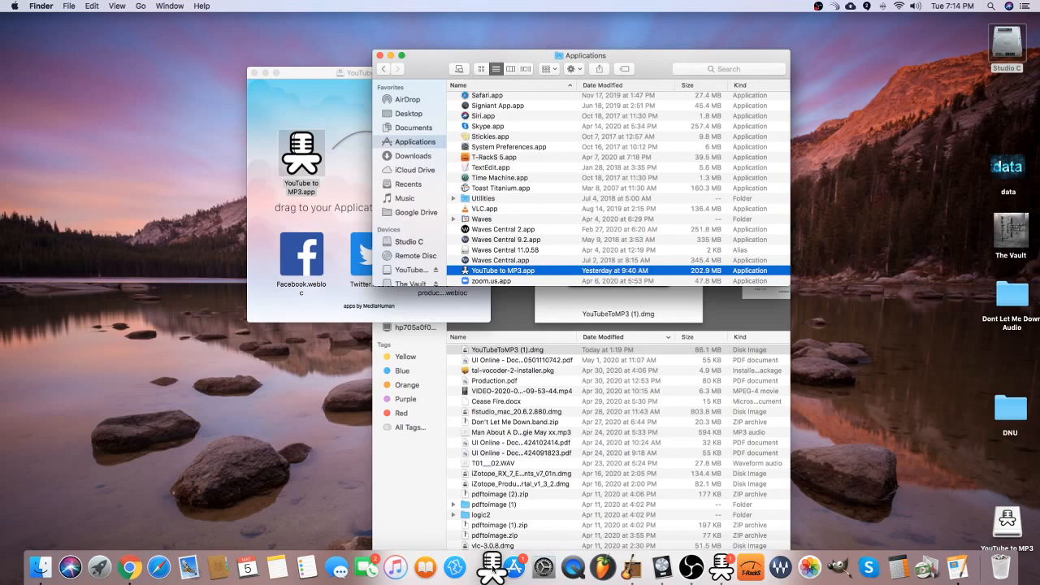
left_click_drag(492, 571, 606, 272)
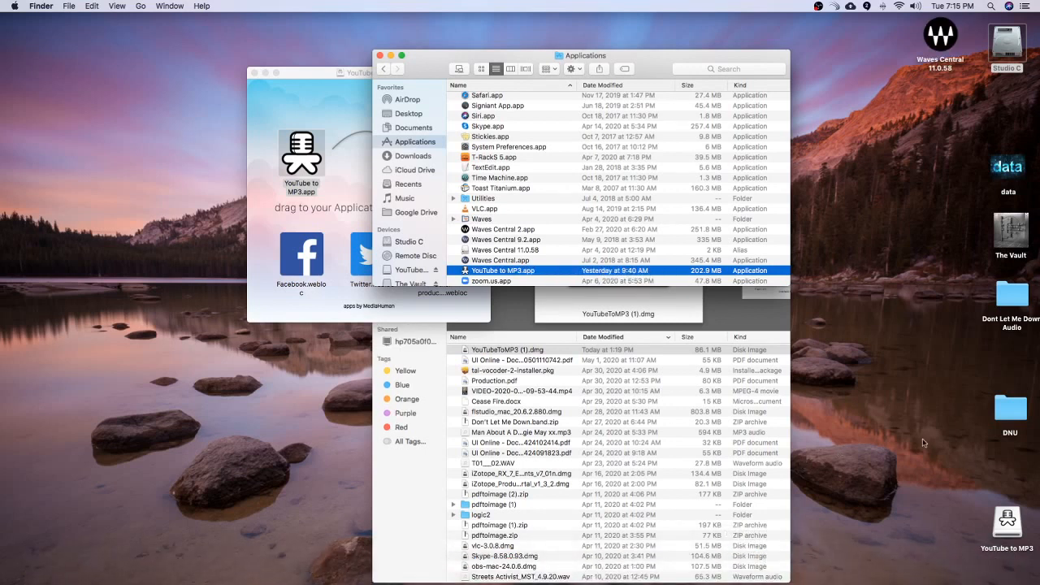
Step: Switch to YouTube to MP3, then close the Finder windows for Applications, the YouTube to MP3 disk image and Downloads
key("super+Tab")
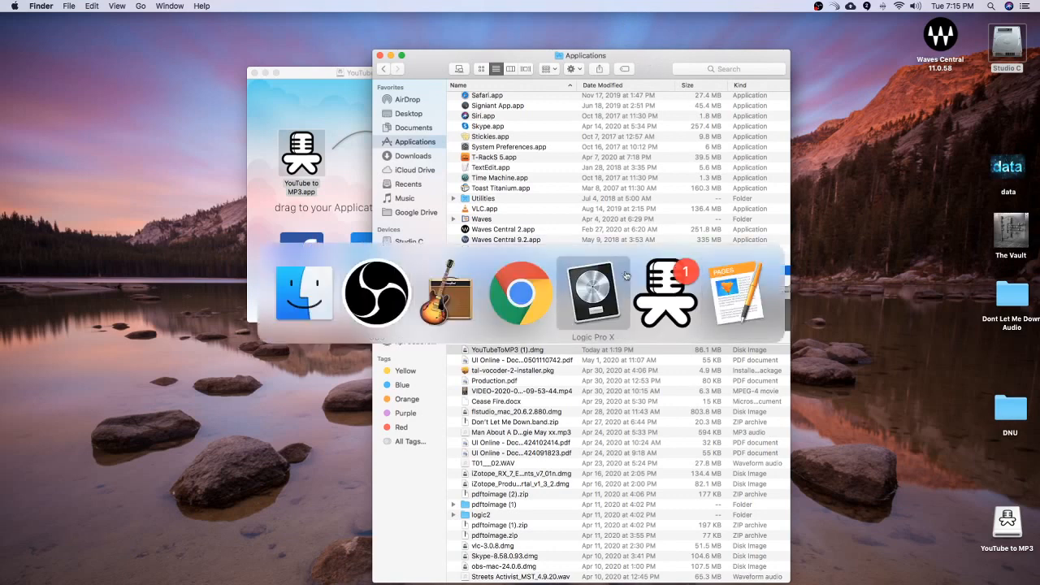
left_click(673, 292)
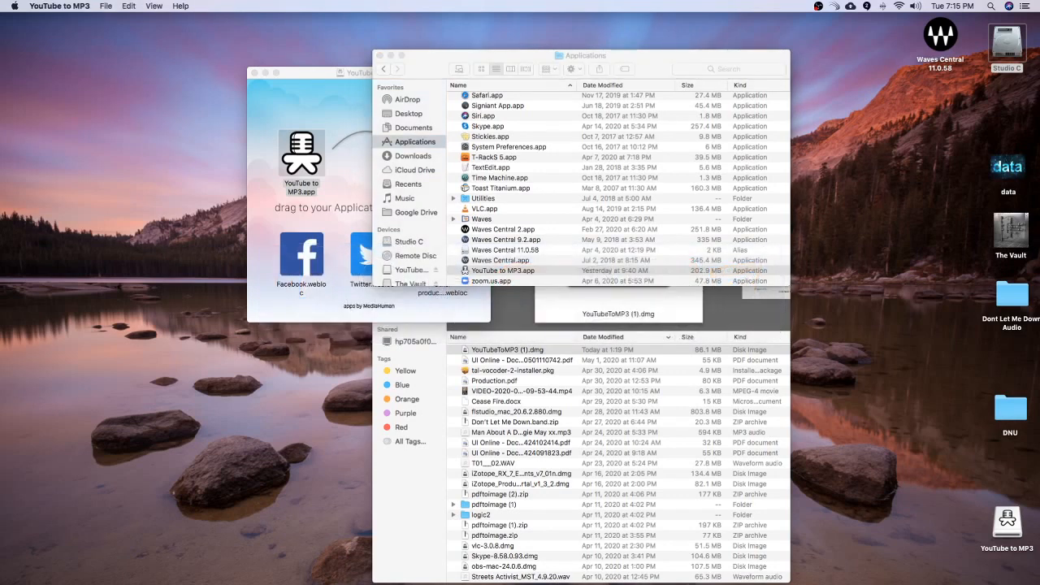
left_click(434, 54)
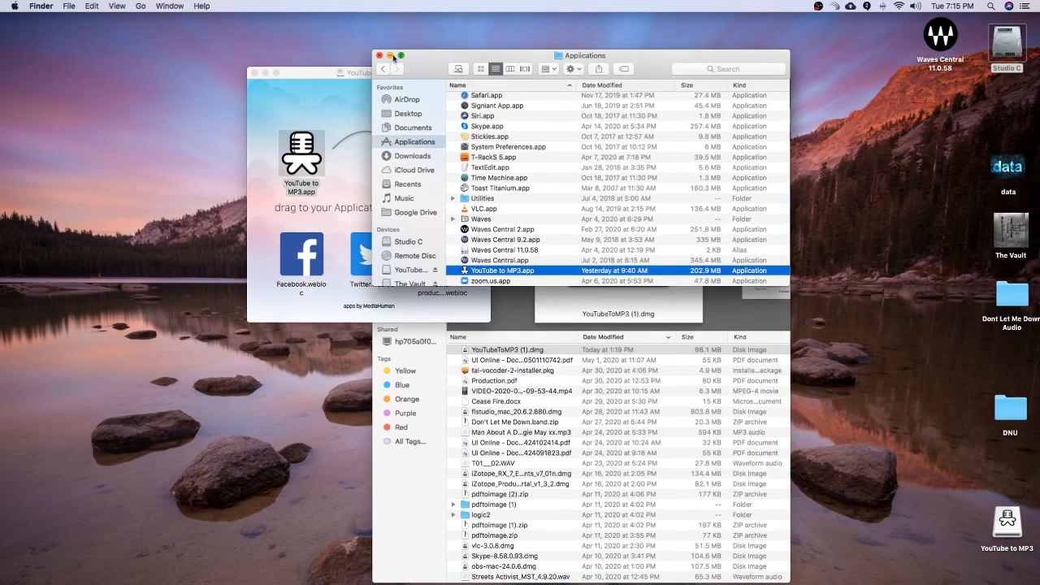
left_click(378, 56)
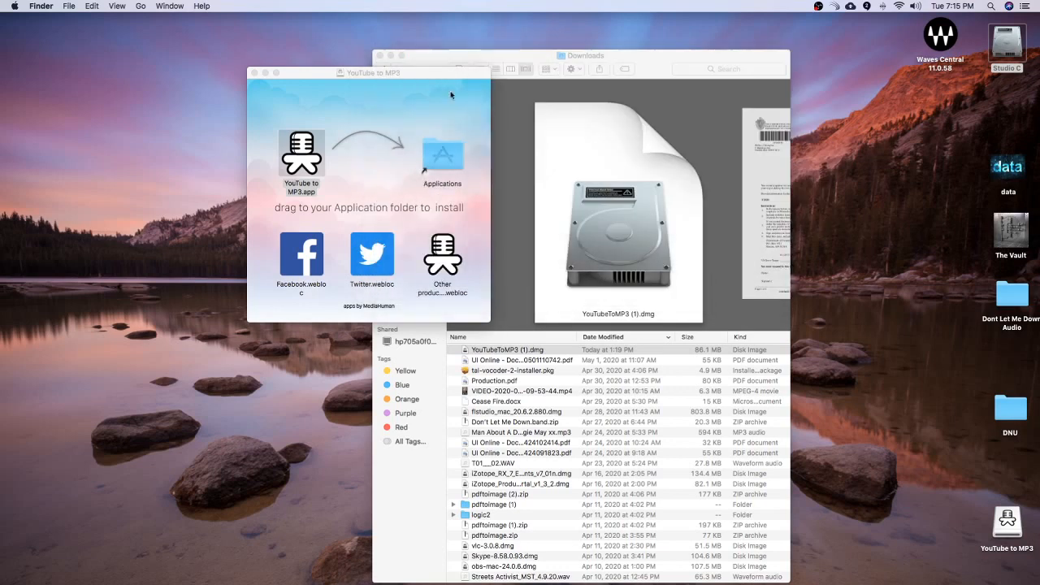
left_click(254, 73)
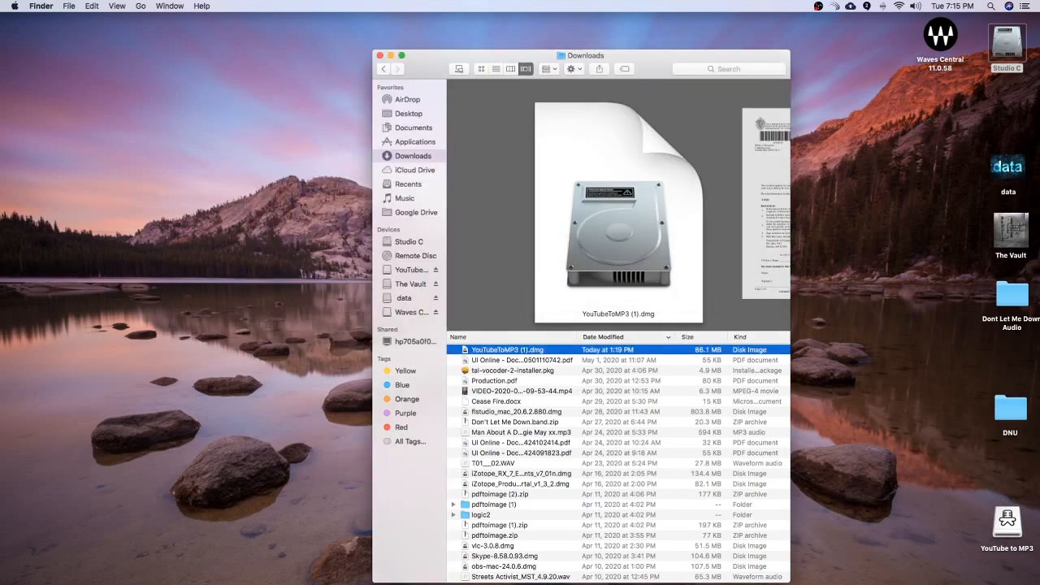
key("super+w")
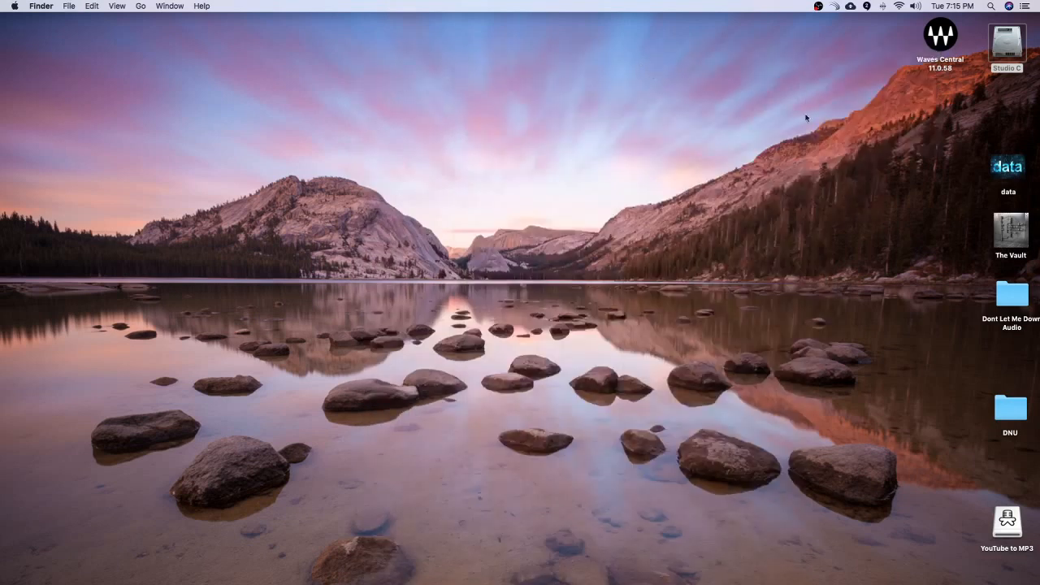
Step: Switch to Chrome, widen its window across the desktop and play an early part of the Stand by Me (Piano Karaoke) video
key("super+Tab")
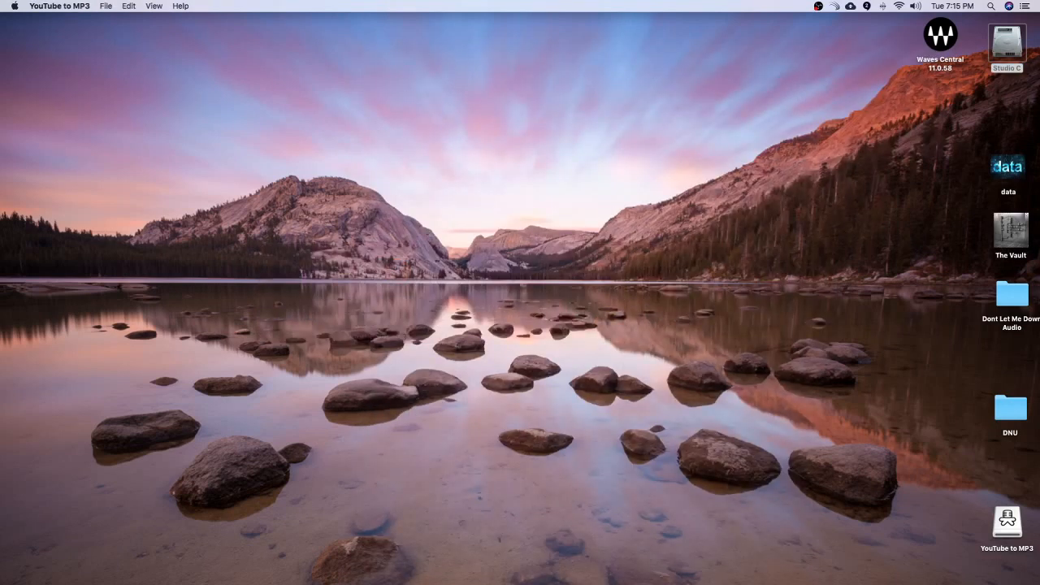
key("super+Tab")
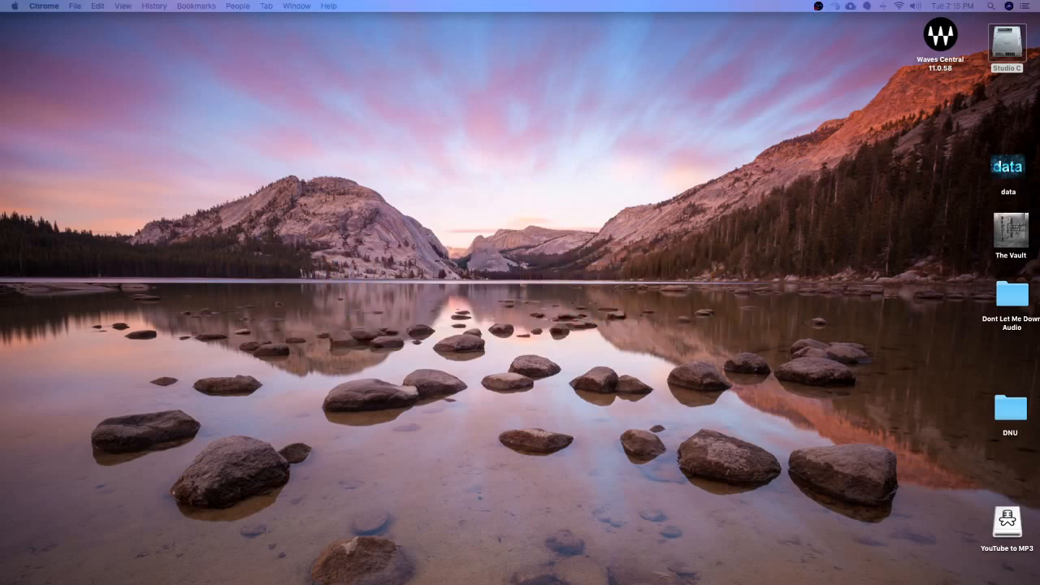
left_click_drag(1039, 35, 385, 11)
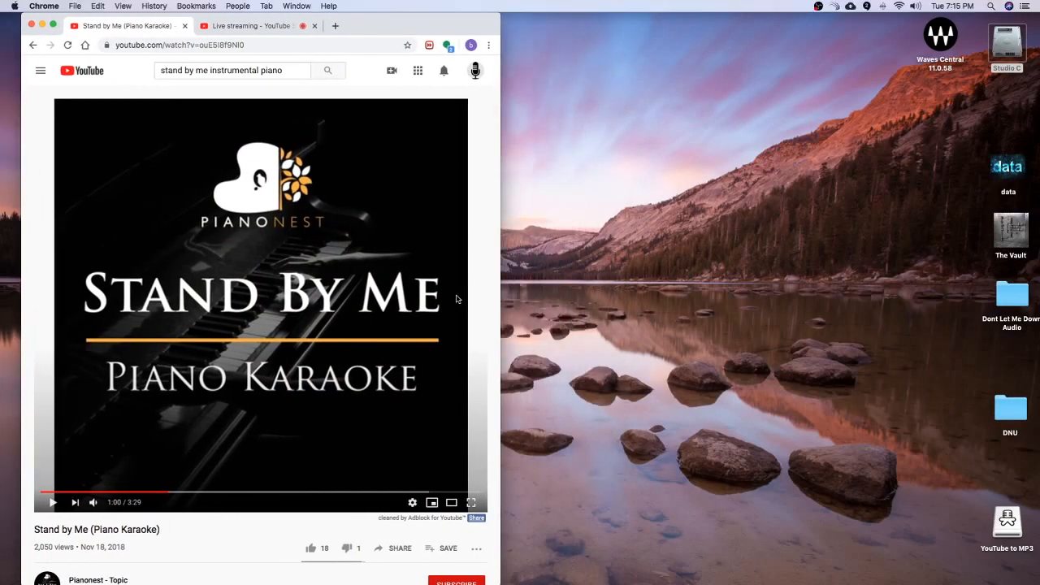
left_click_drag(500, 538, 1032, 507)
left_click(516, 184)
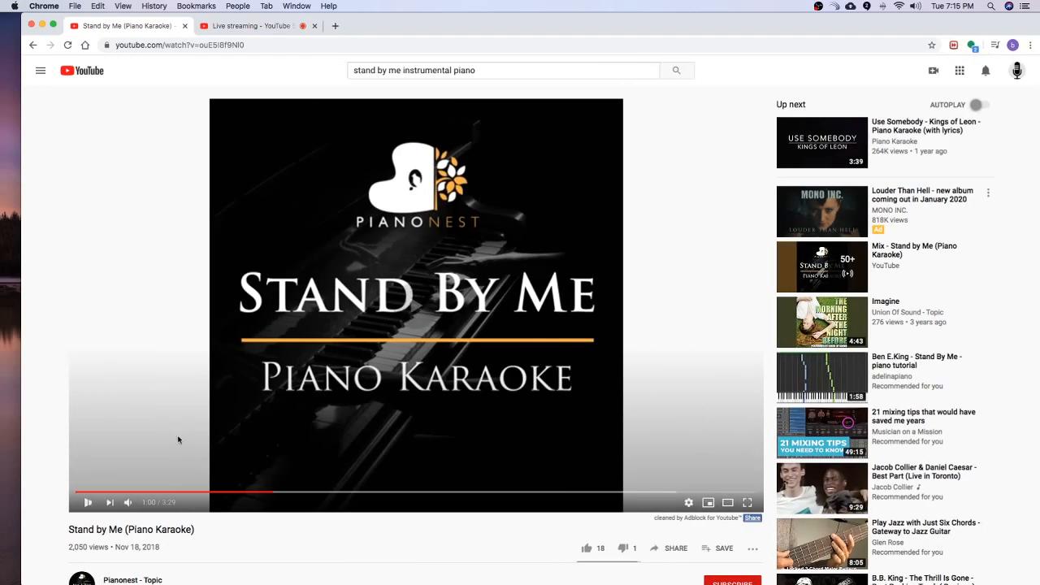
left_click(165, 493)
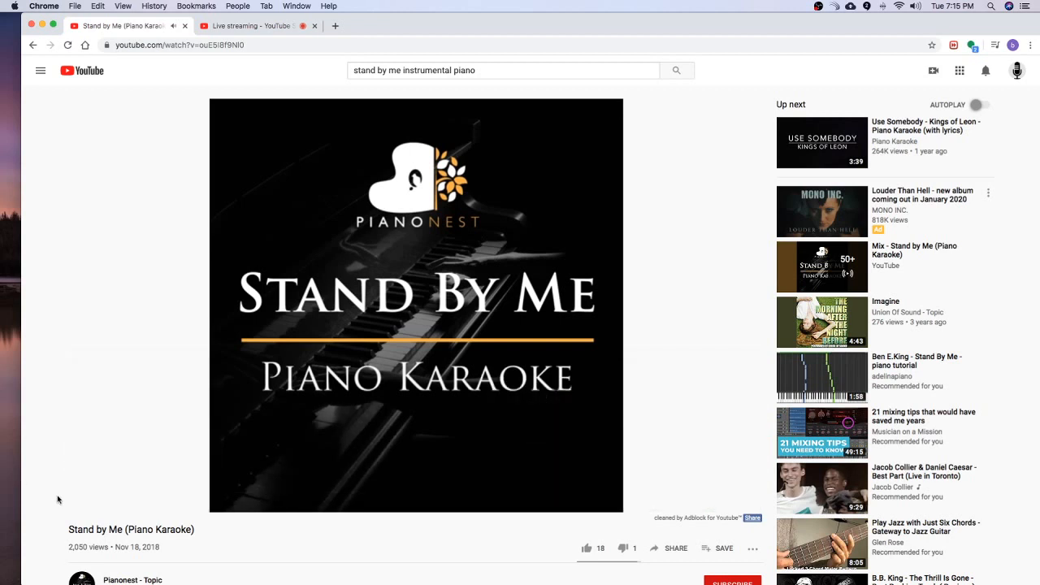
Step: Pause the Stand by Me (Piano Karaoke) video and shift the Chrome window to uncover the desktop icons
left_click(87, 503)
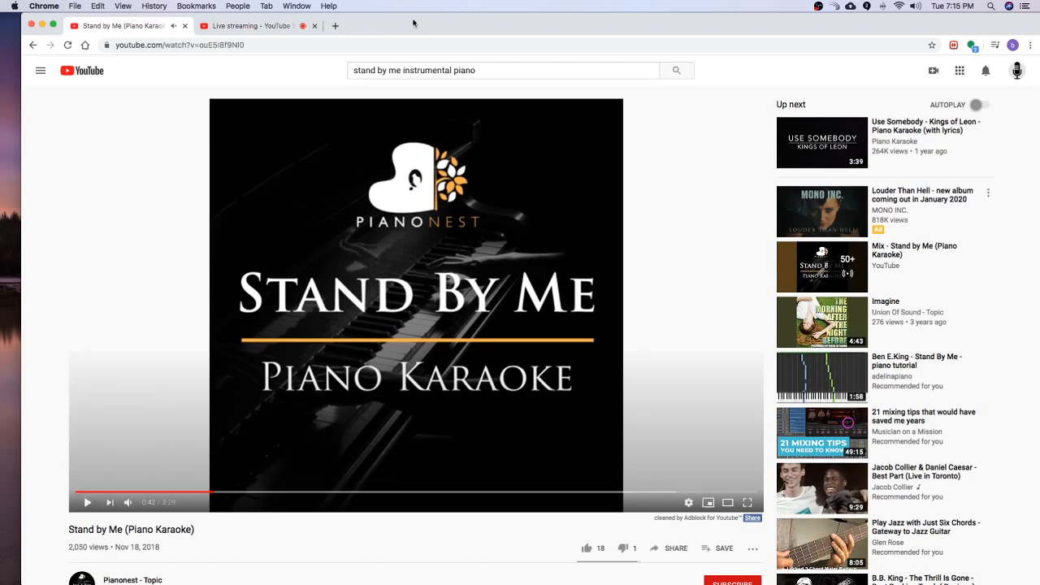
key("super+Tab")
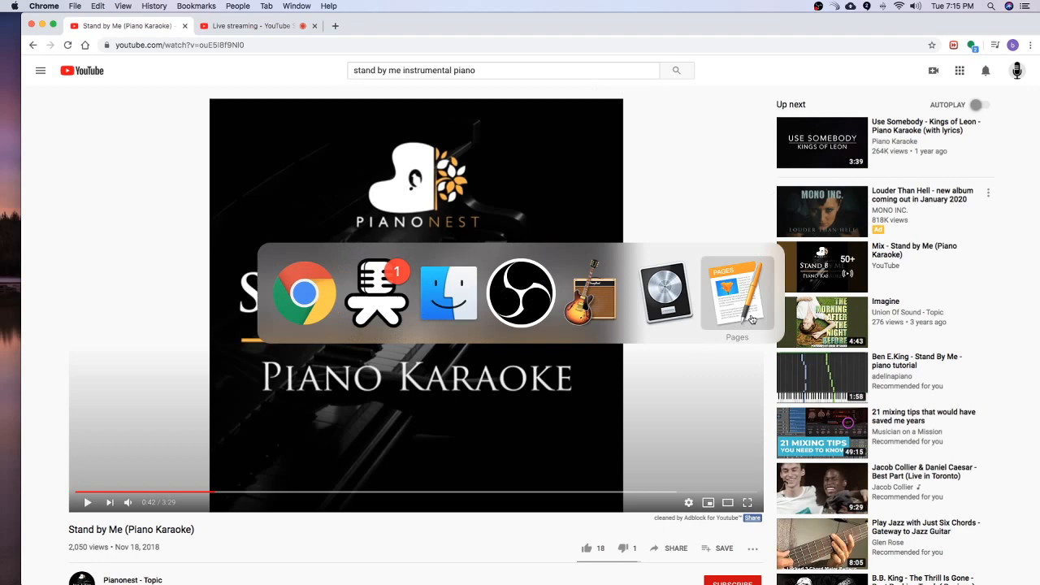
left_click(392, 315)
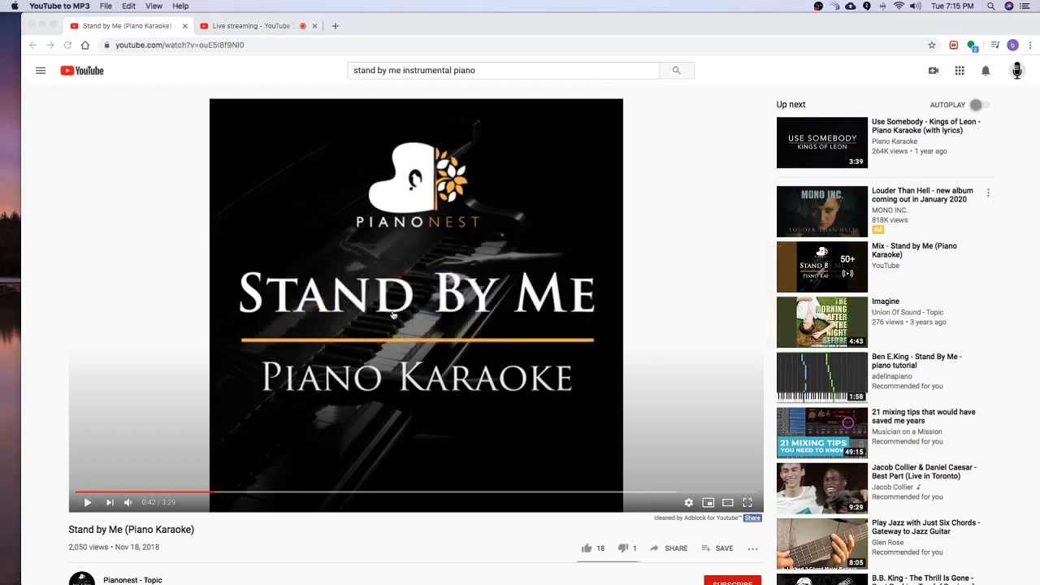
left_click(604, 28)
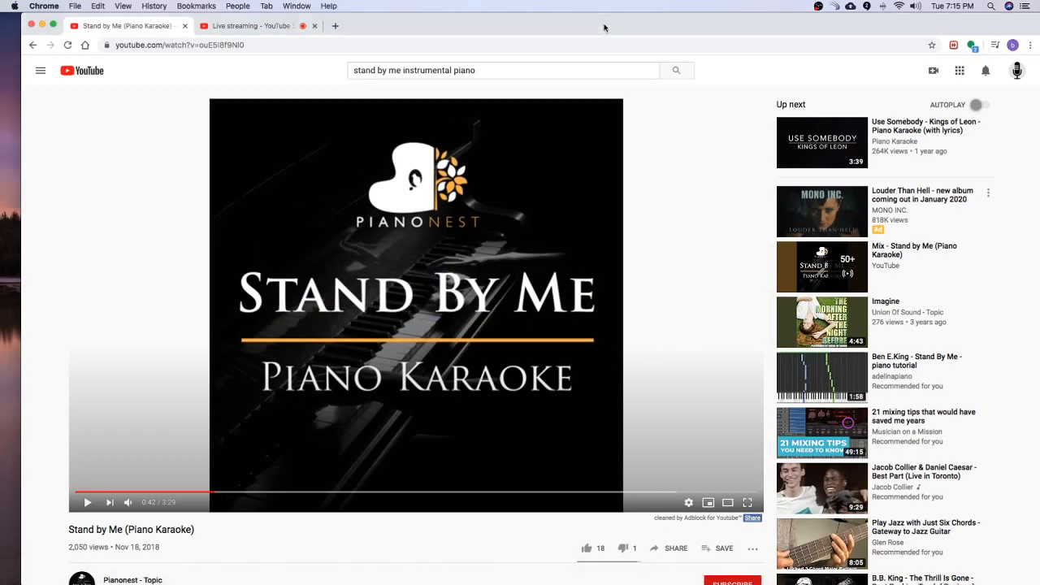
left_click_drag(604, 28, 539, 27)
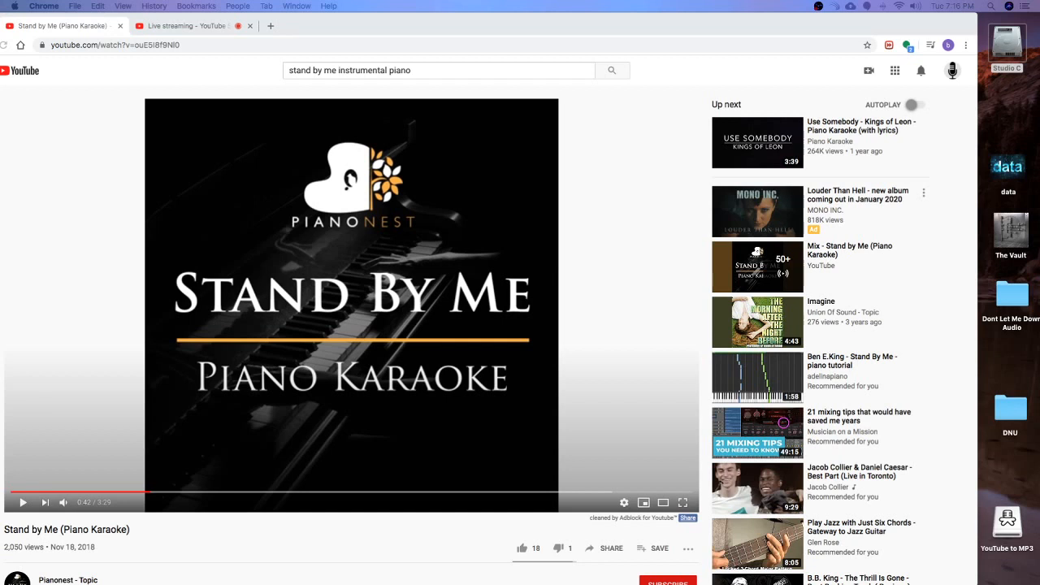
Step: Switch to YouTube to MP3 and close its History browser window
key("super+Tab")
key("super+Tab")
key("super+Tab")
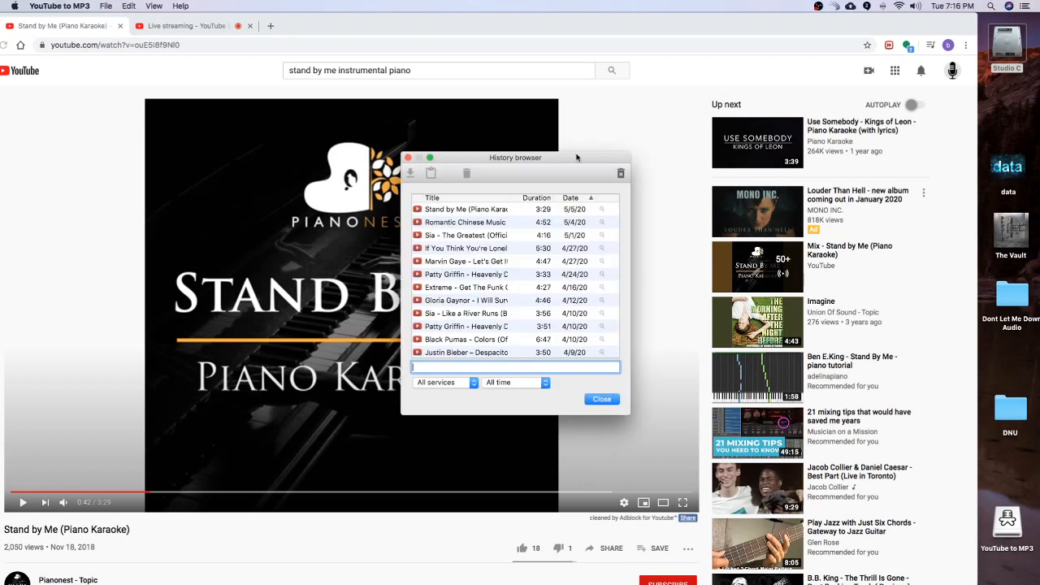
left_click(602, 399)
Step: Bring the MediaHuman YouTube to MP3 window in front of the YouTube page and enlarge it to fit the whole download list
mouse_move(820, 579)
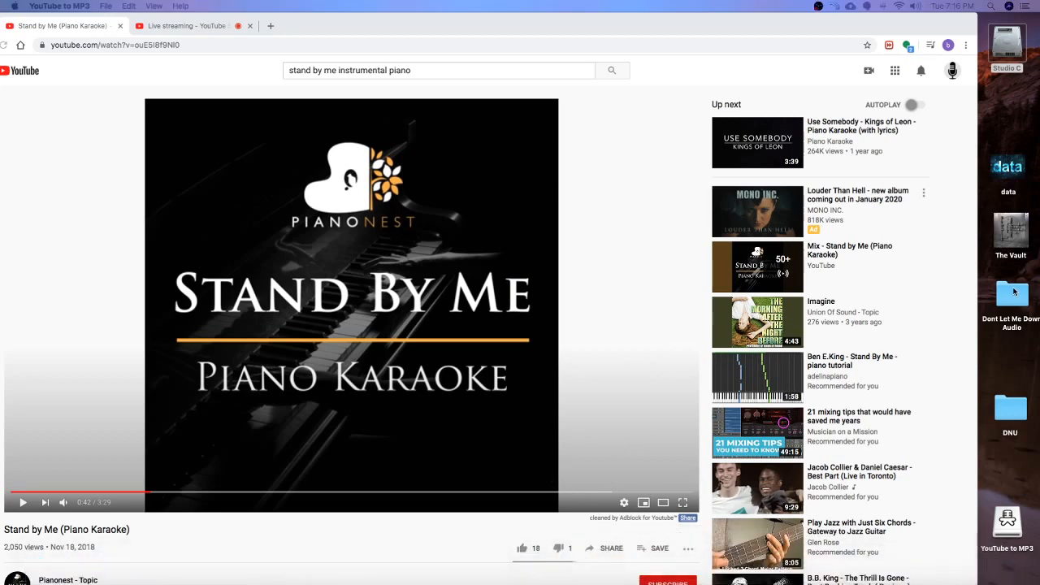
left_click_drag(1039, 93, 441, 111)
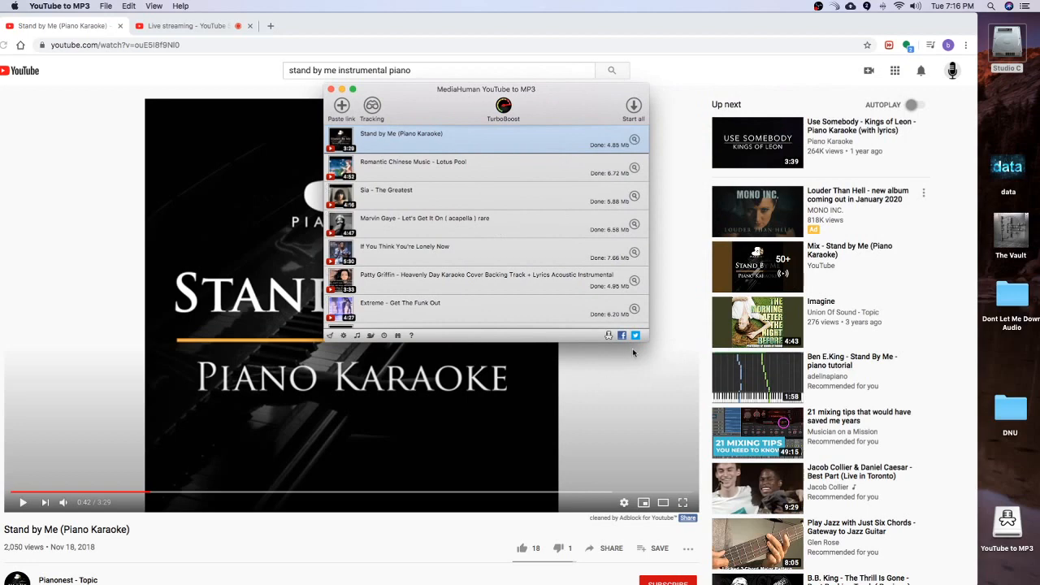
left_click_drag(648, 340, 849, 584)
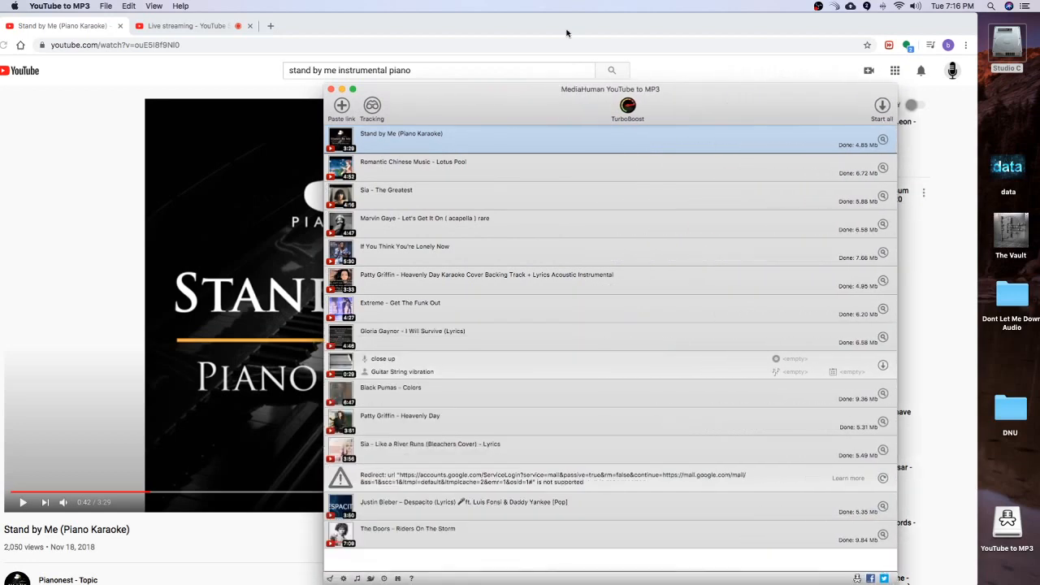
left_click_drag(485, 104, 615, 64)
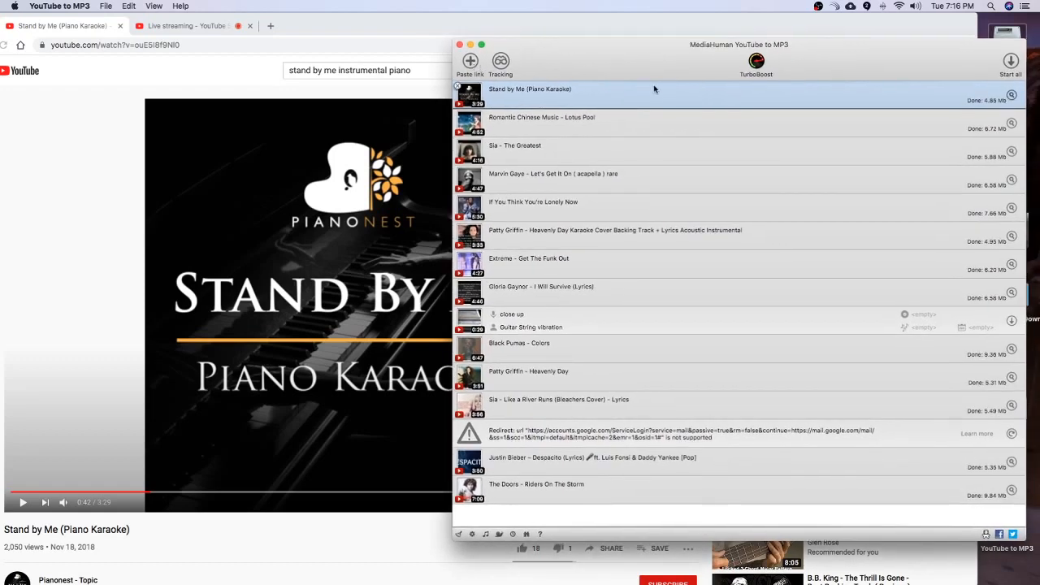
Step: Shift Chrome back so its whole window shows, and try pasting the clipboard link into the YouTube to MP3 download list
left_click(155, 88)
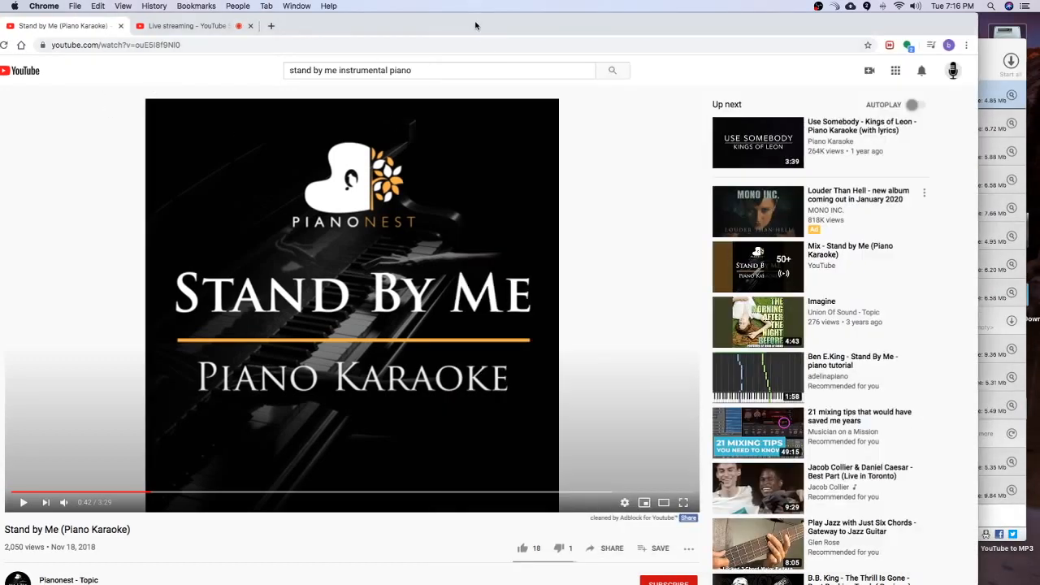
left_click_drag(487, 20, 531, 20)
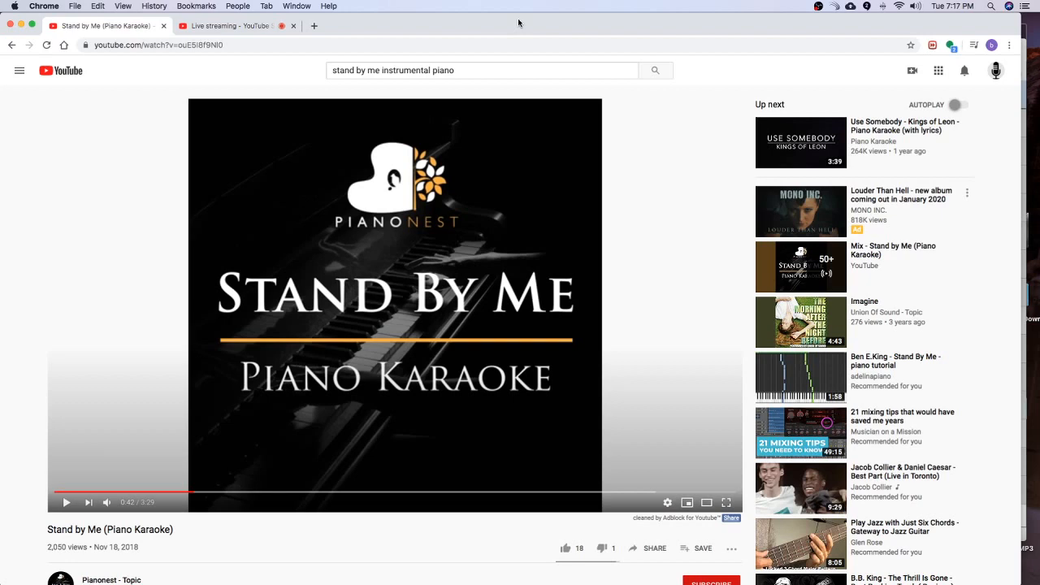
key("super+Tab")
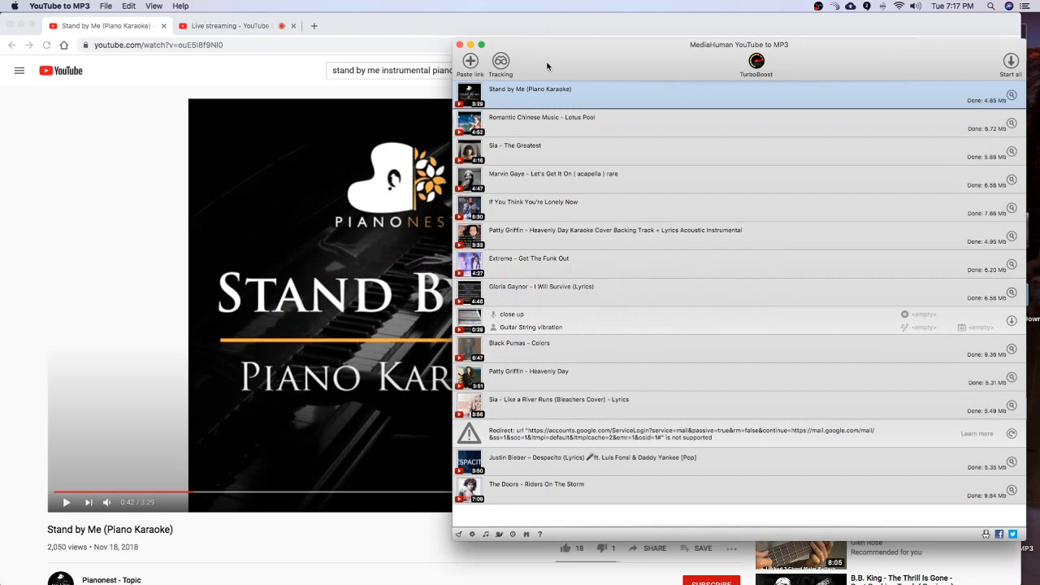
left_click_drag(564, 74, 344, 98)
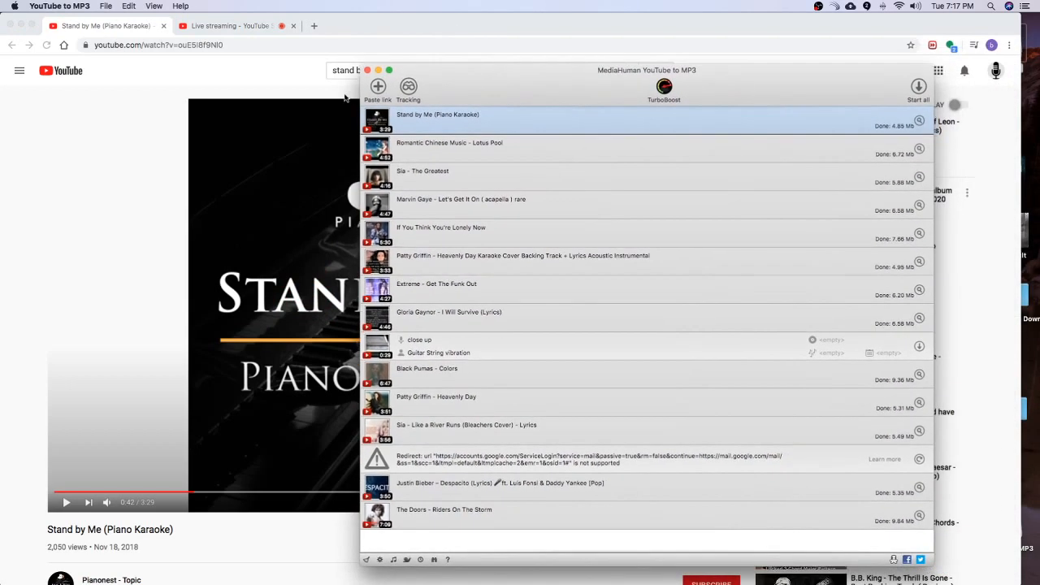
left_click(378, 87)
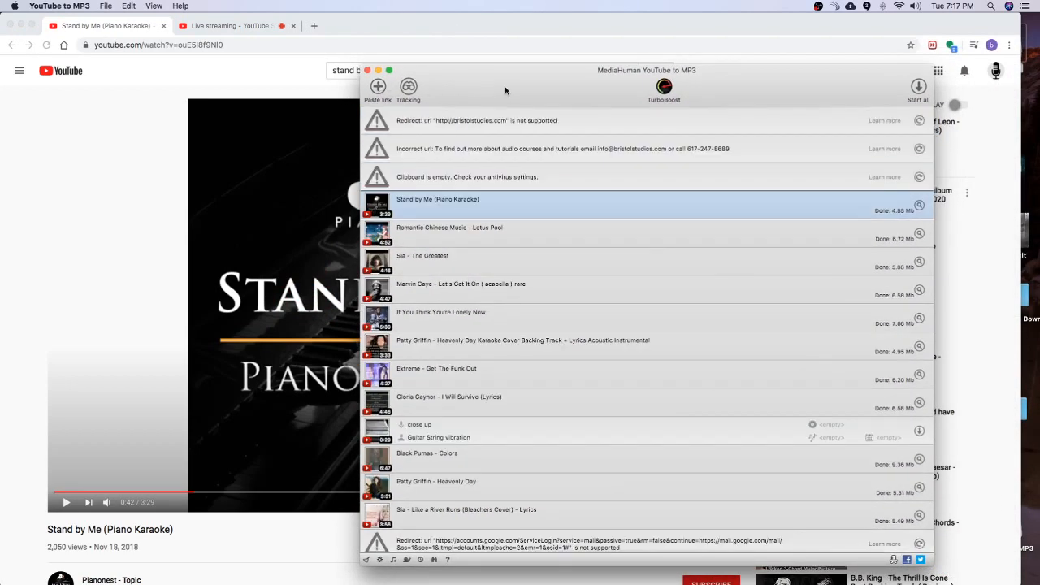
left_click(508, 121)
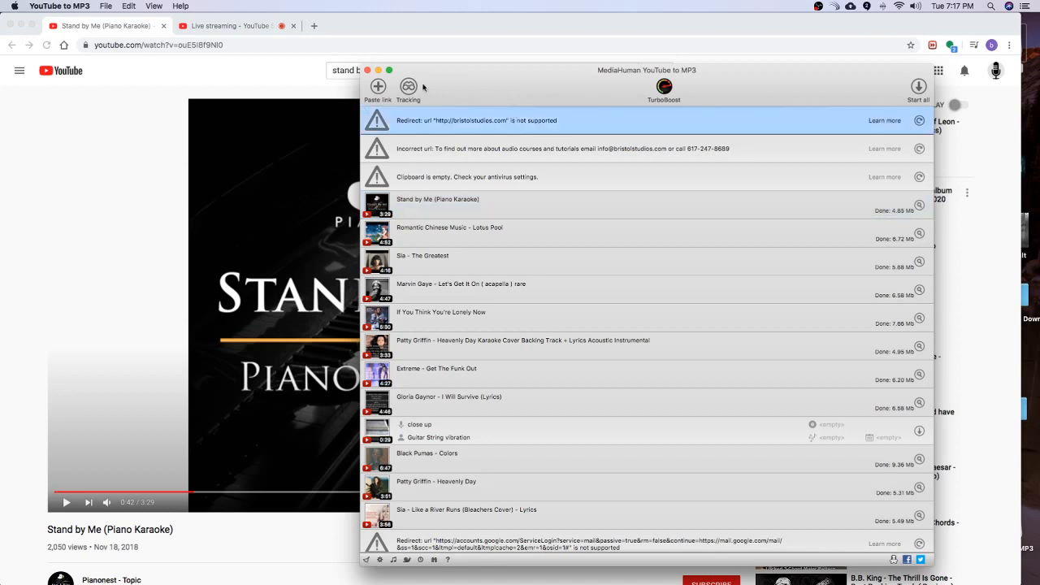
Step: Select the web address of the Stand by Me video in Chrome and reposition the browser lower, behind the YouTube to MP3 window
mouse_move(83, 45)
left_mouse_down()
mouse_move(119, 61)
mouse_move(96, 45)
left_mouse_up()
left_click_drag(367, 25, 409, 294)
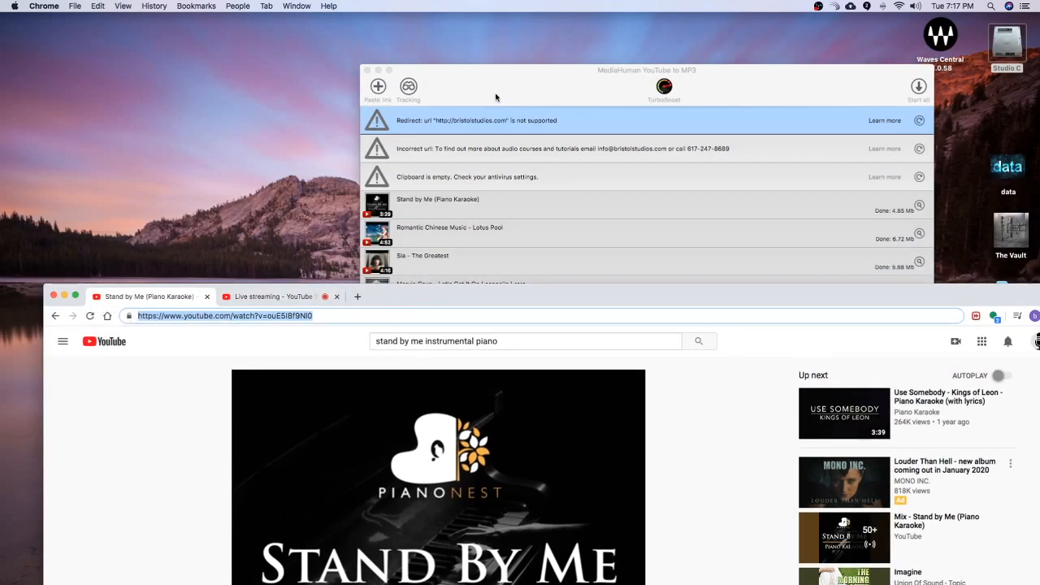
left_click(534, 244)
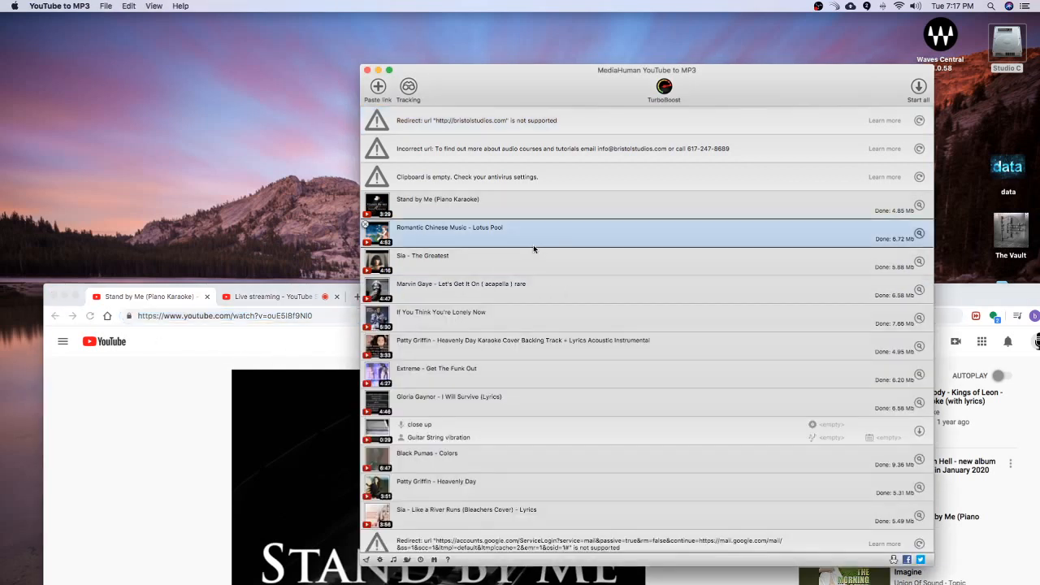
left_click(133, 317)
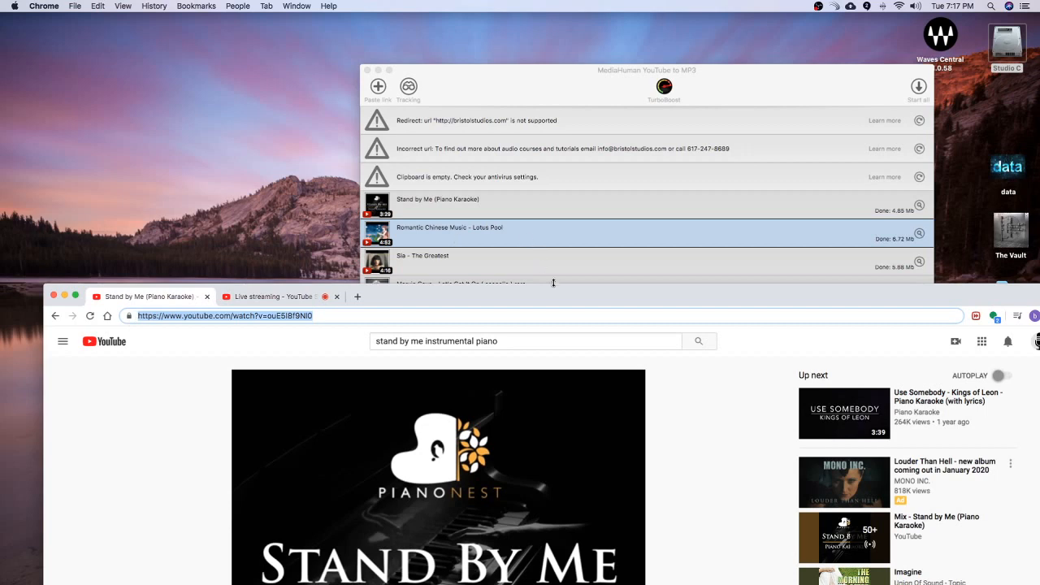
left_click_drag(553, 282, 518, 122)
left_click(544, 81)
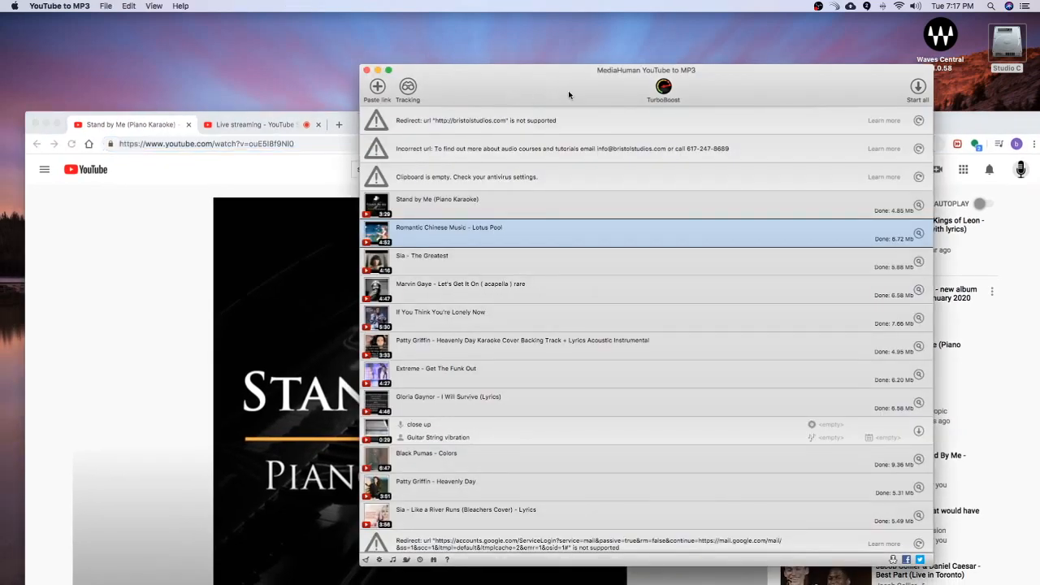
Step: Select the Stand by Me (Piano Karaoke) entry in the download list, move the converter window over and examine its Locate downloaded file option
left_click(530, 148)
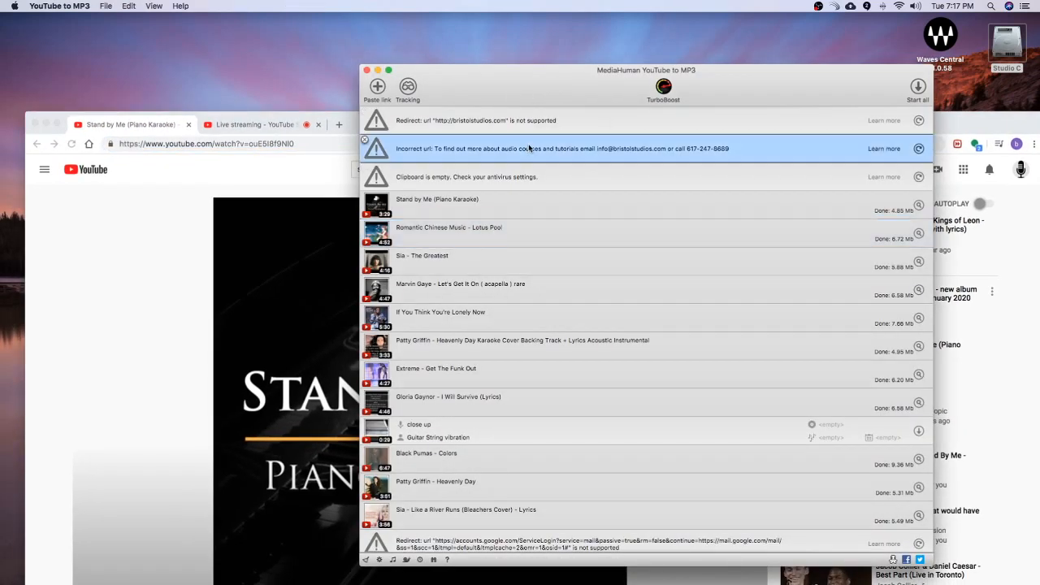
left_click(604, 176)
left_click(556, 207)
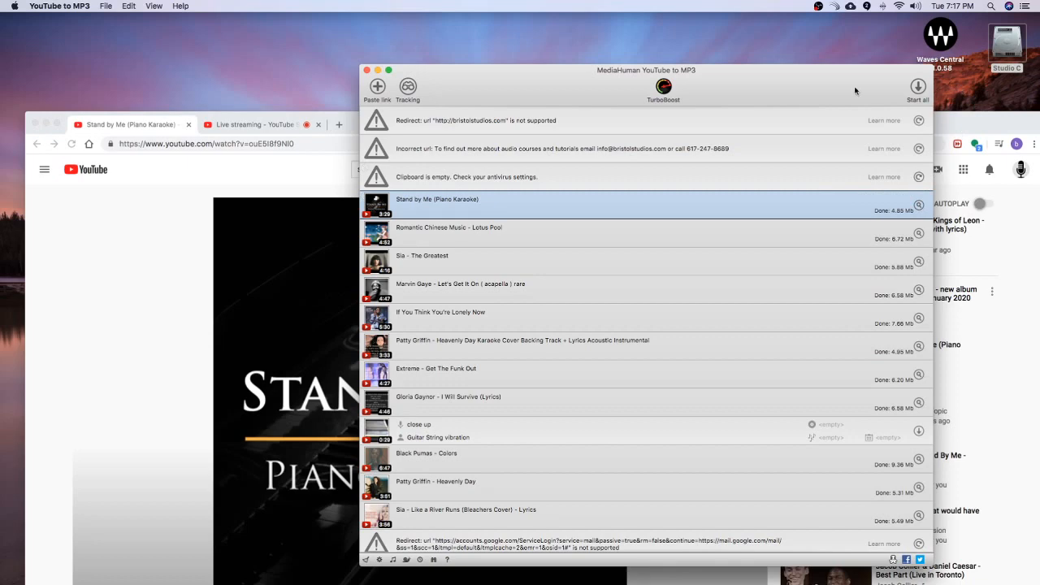
left_click_drag(855, 90, 586, 53)
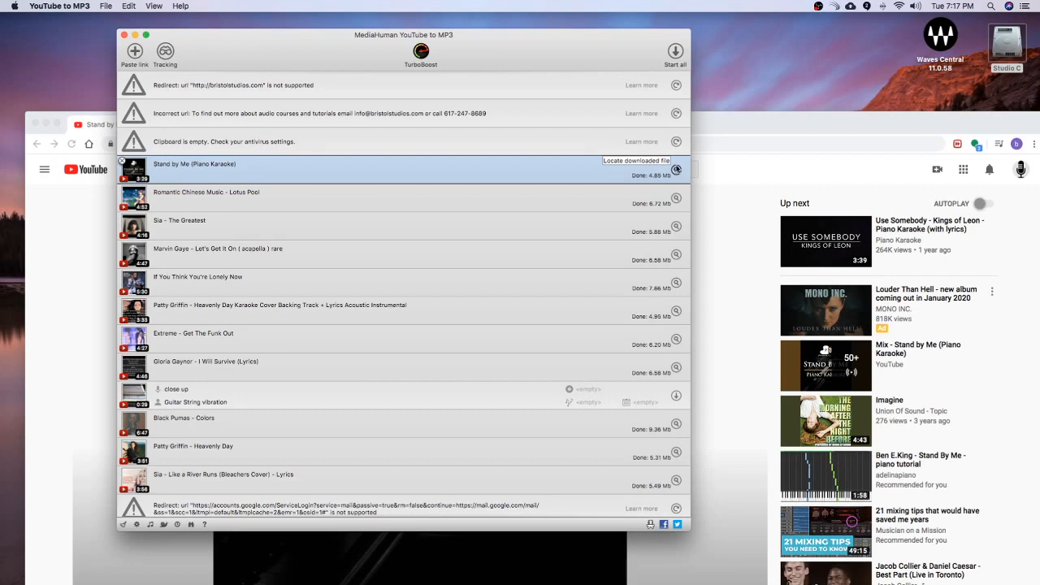
Step: Move the YouTube to MP3 window off the desktop, raise Chrome and open the Downloads folder from a new Studio C window
left_click_drag(560, 52, 1039, 37)
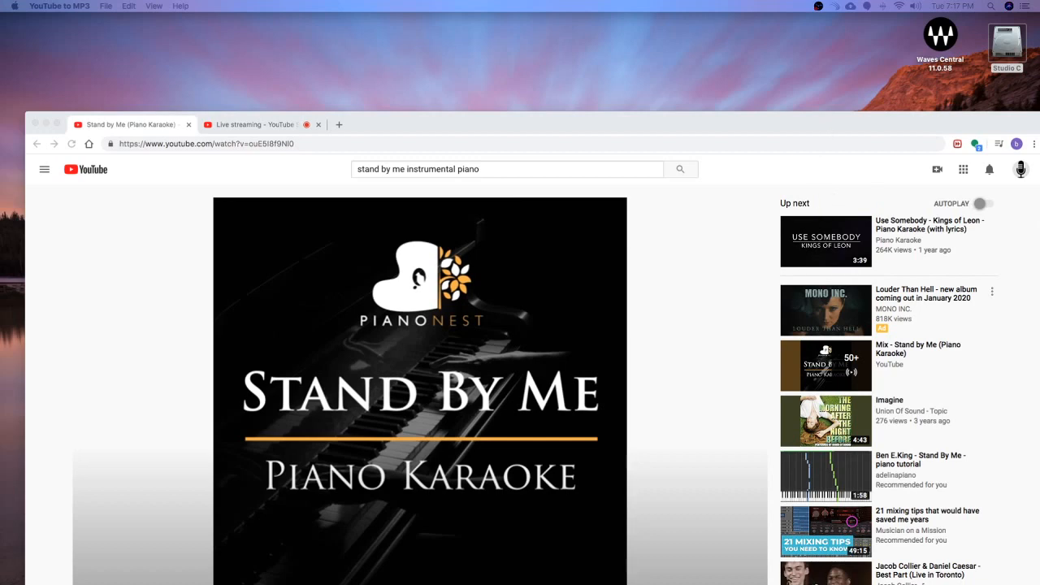
left_click_drag(880, 131, 854, 66)
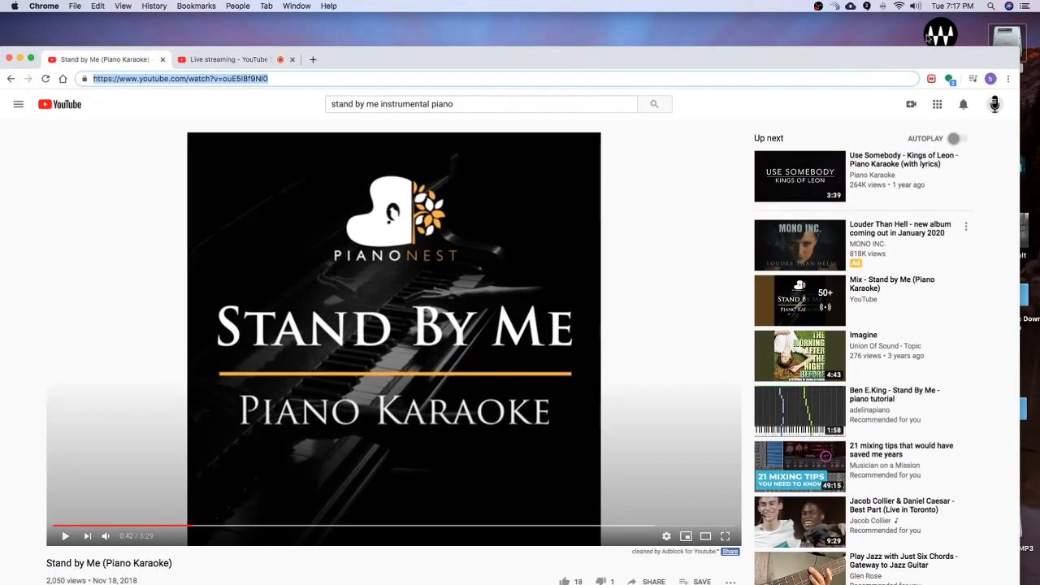
double_click(1005, 37)
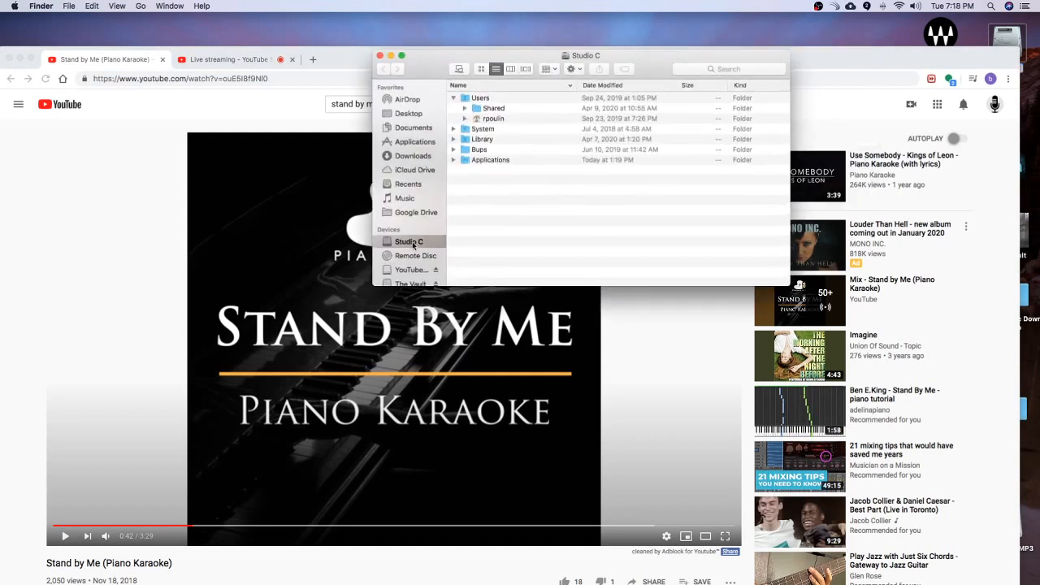
left_click(418, 158)
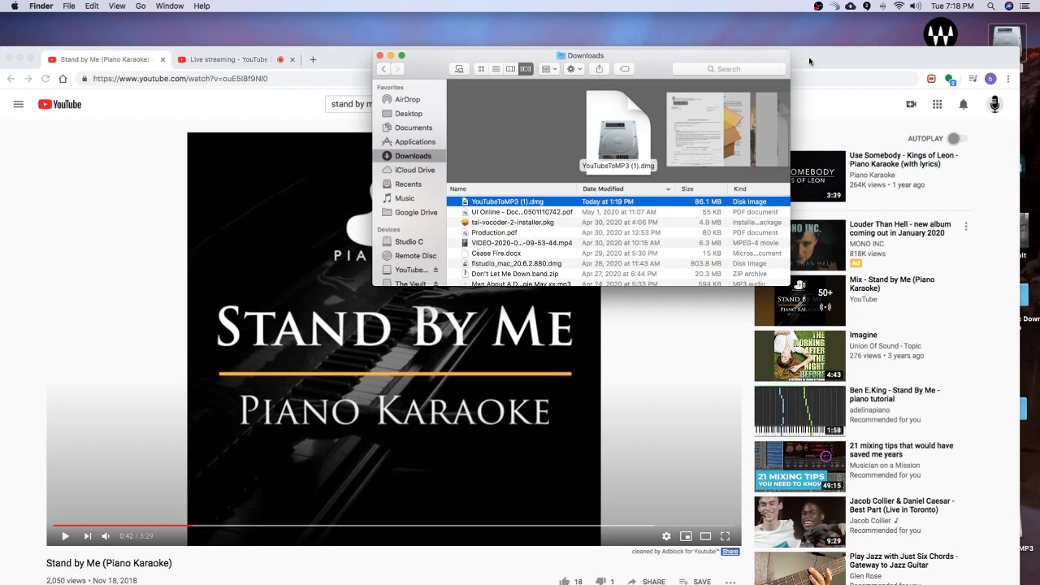
left_click_drag(724, 54, 722, 100)
Step: Move Chrome off the desktop, open the Dont Let Me Down Audio folder and select the Stand by Me MP3 file in it
left_click(870, 54)
key("super+l")
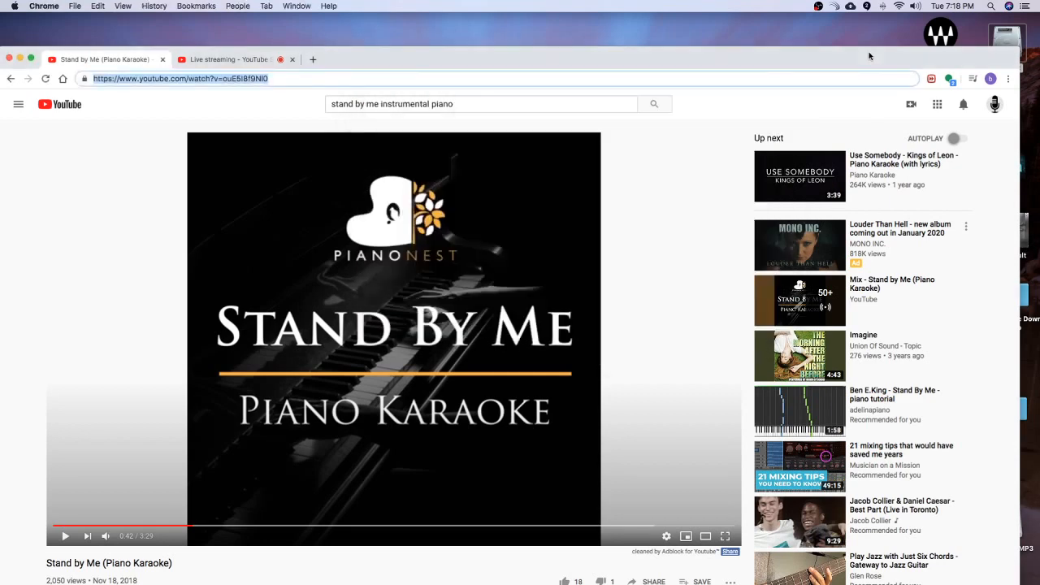
left_click_drag(869, 55, 1039, 39)
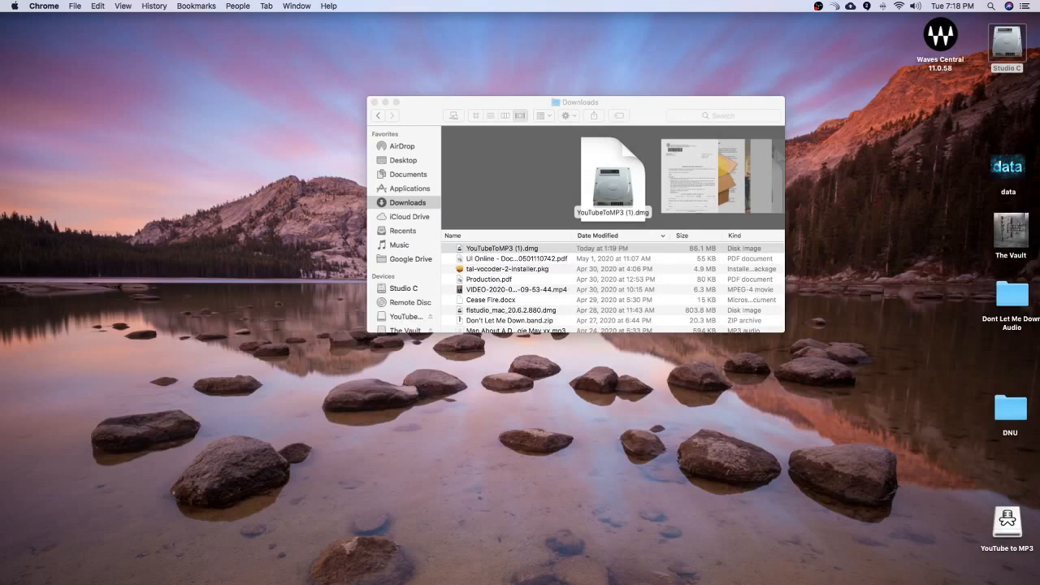
double_click(1007, 299)
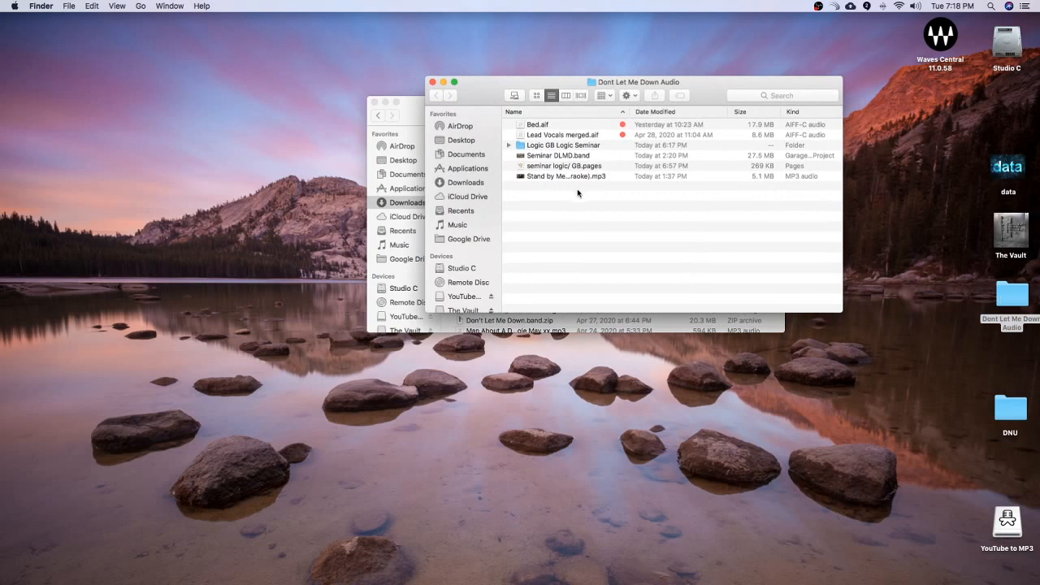
left_click(547, 177)
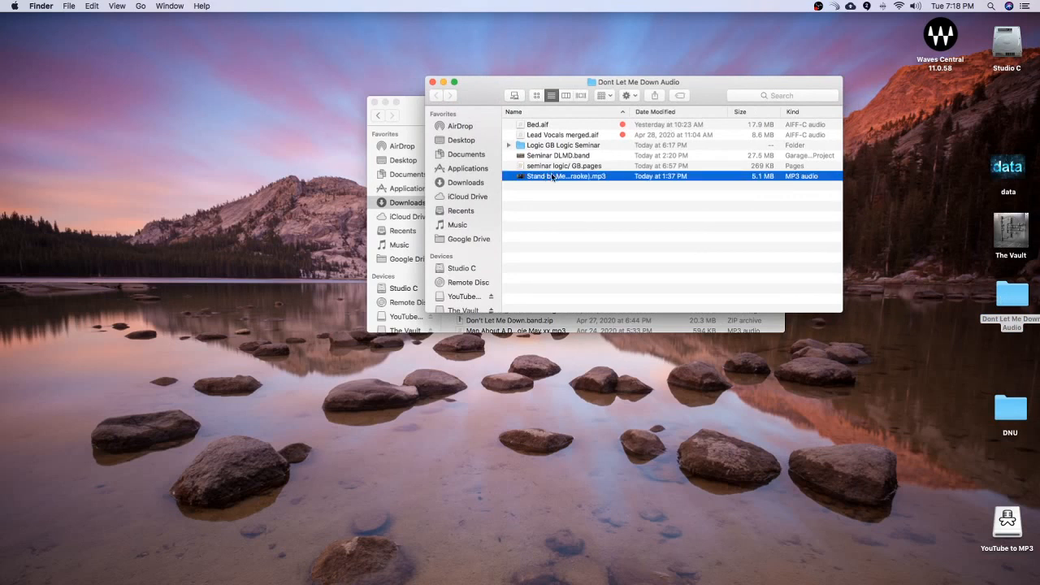
Step: Move the Dont Let Me Down Audio window into a corner of the desktop and close the Downloads window
key("super+Tab")
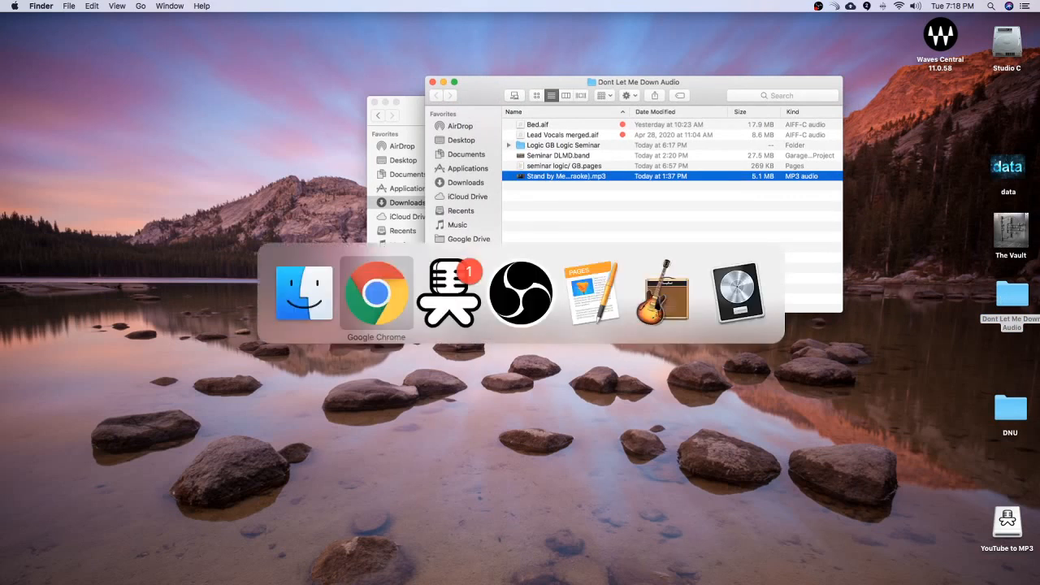
left_click(539, 306)
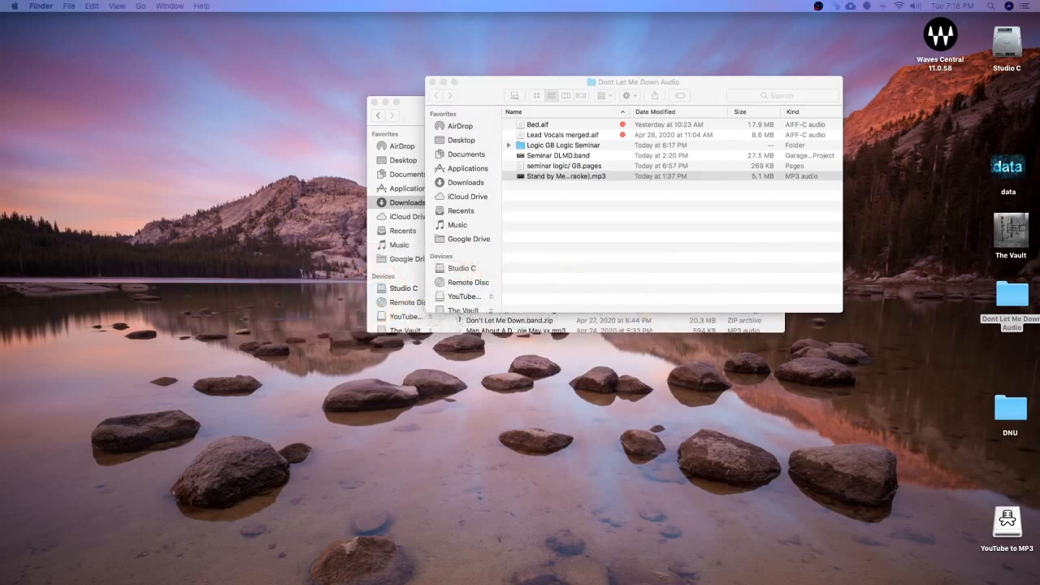
left_click_drag(718, 87, 309, 10)
left_click(587, 102)
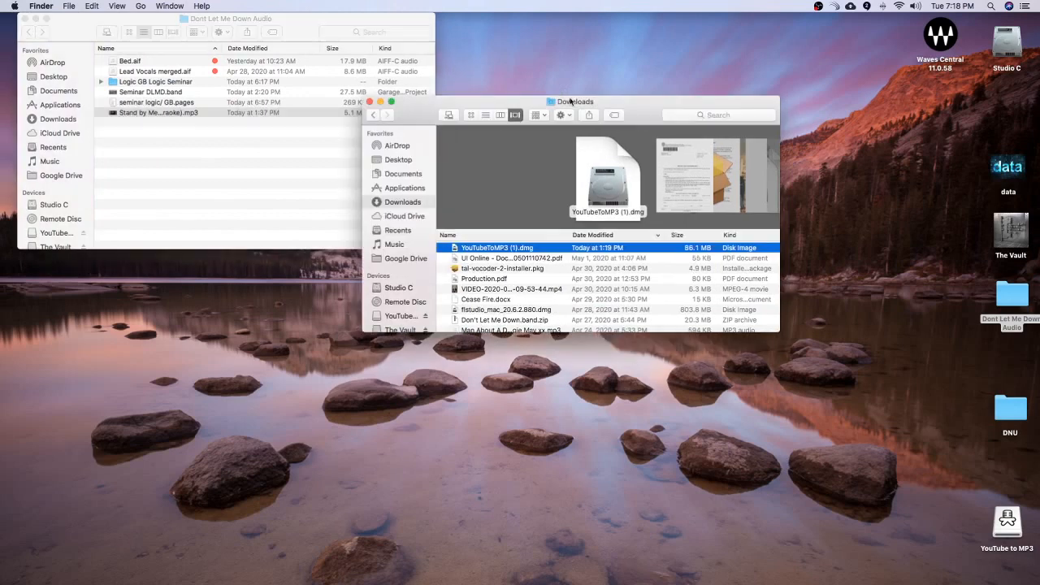
left_click(373, 102)
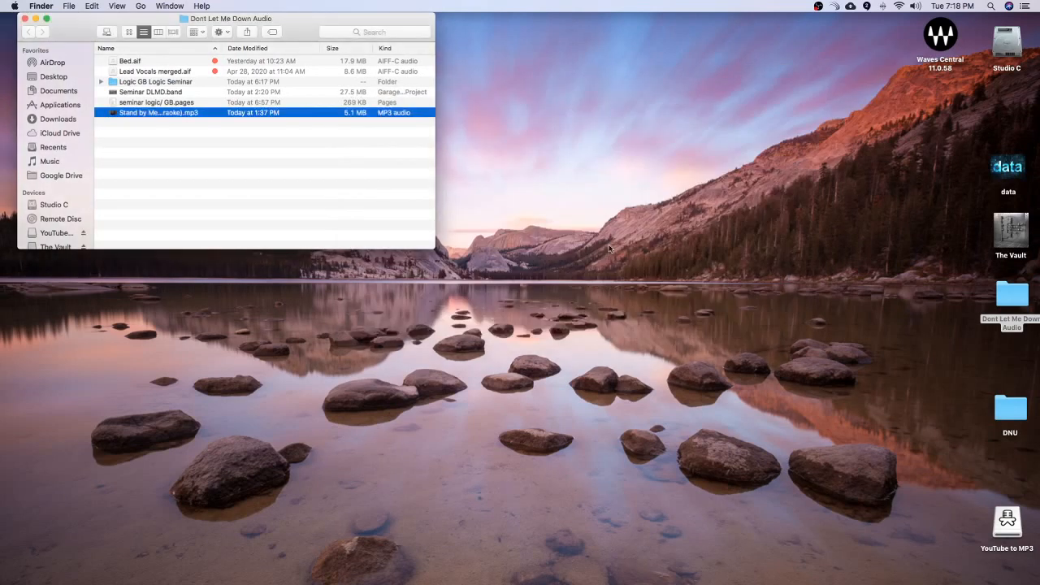
Step: Move the Dont Let Me Down Audio window aside, then launch Logic Pro X from the Applications folder of Studio C
left_click_drag(295, 25, 738, 72)
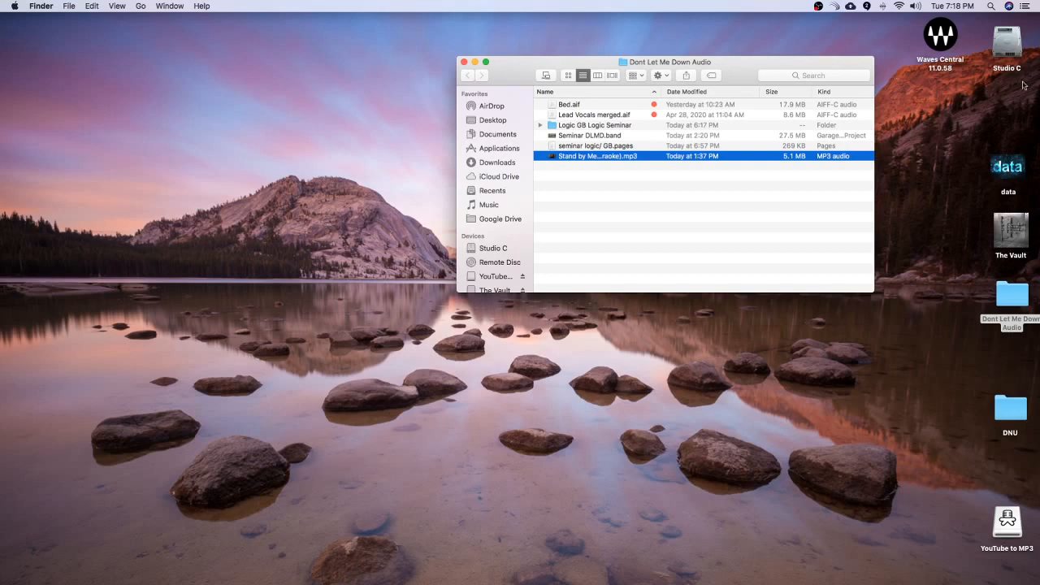
left_click(1016, 51)
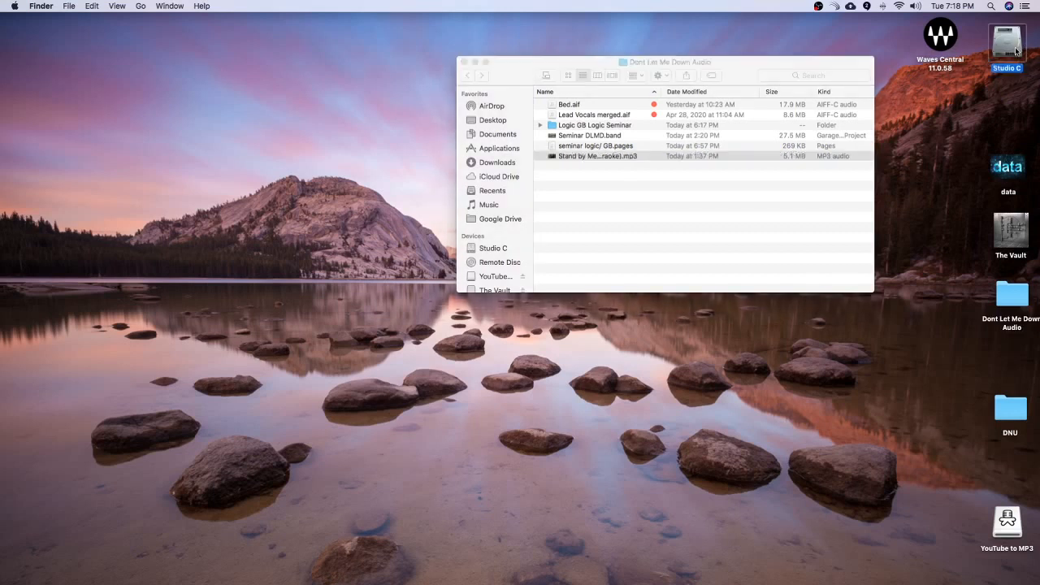
double_click(1012, 49)
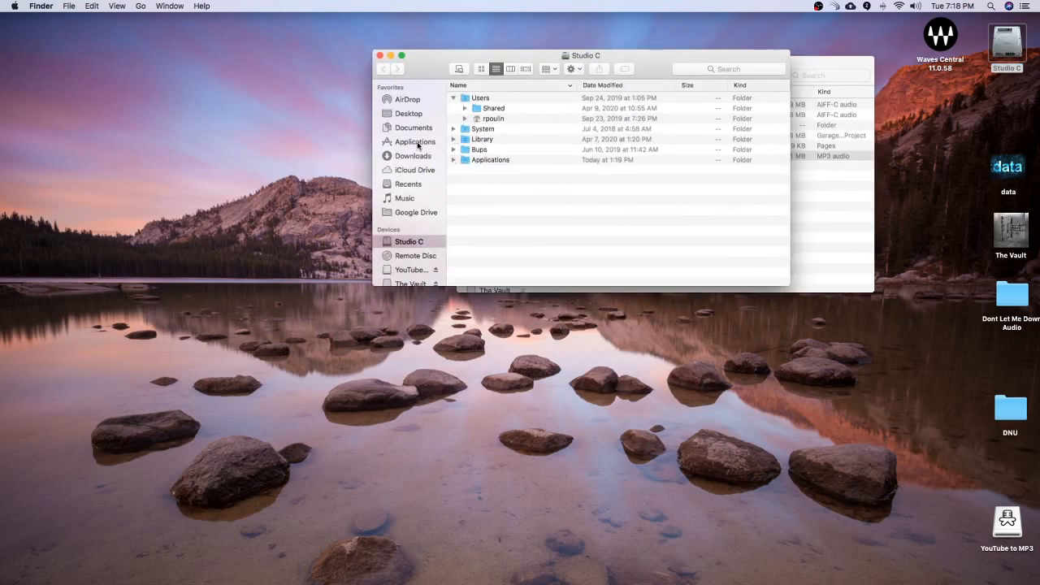
left_click(414, 143)
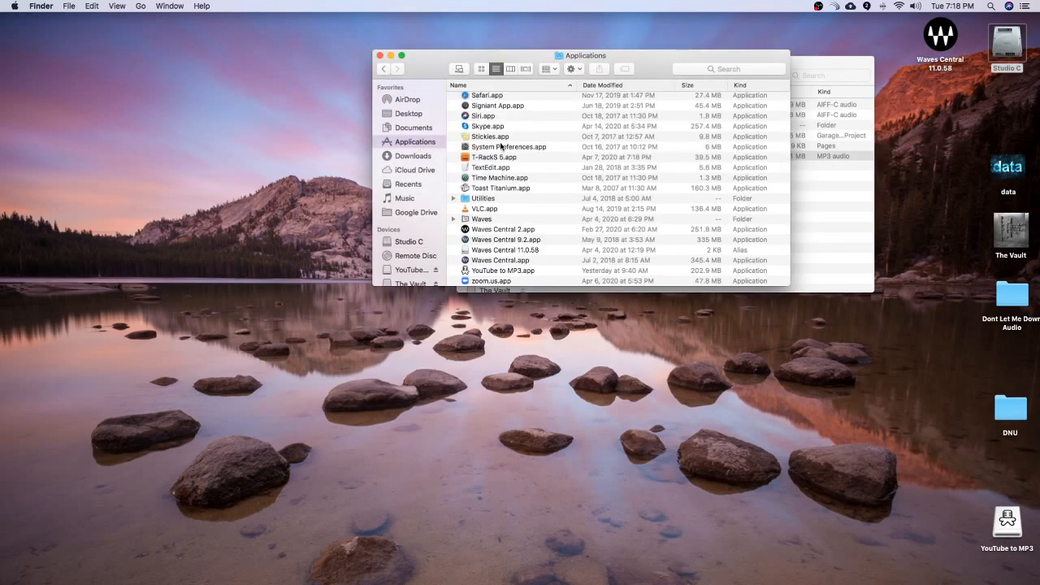
scroll(502, 147, "up", 10)
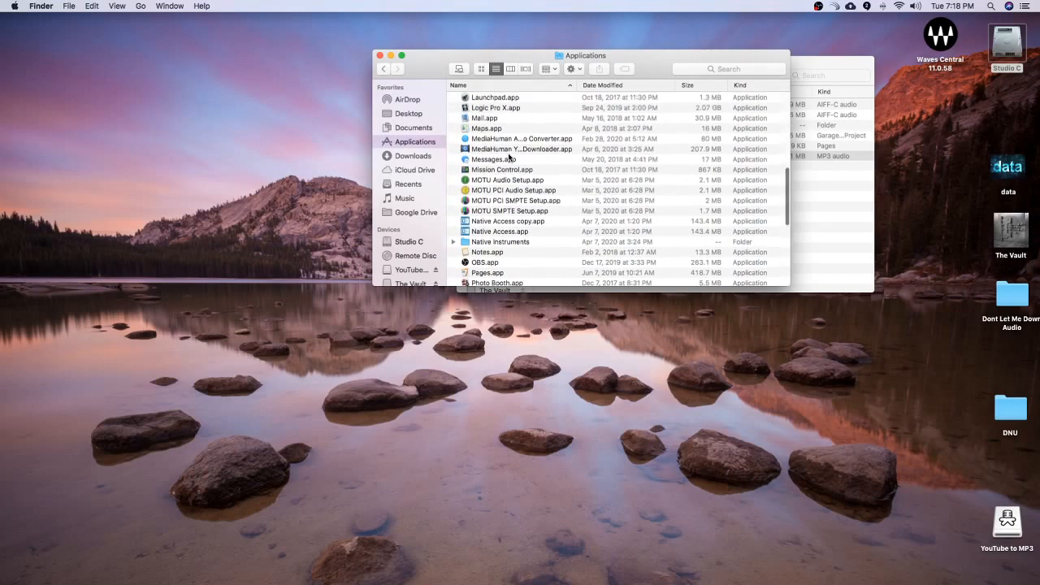
scroll(509, 157, "up", 4)
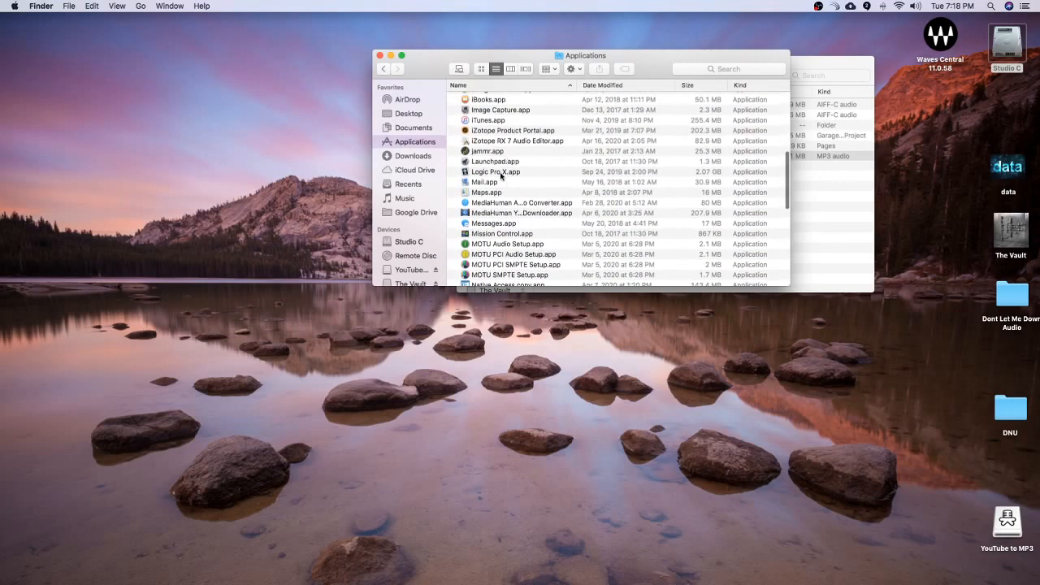
double_click(502, 173)
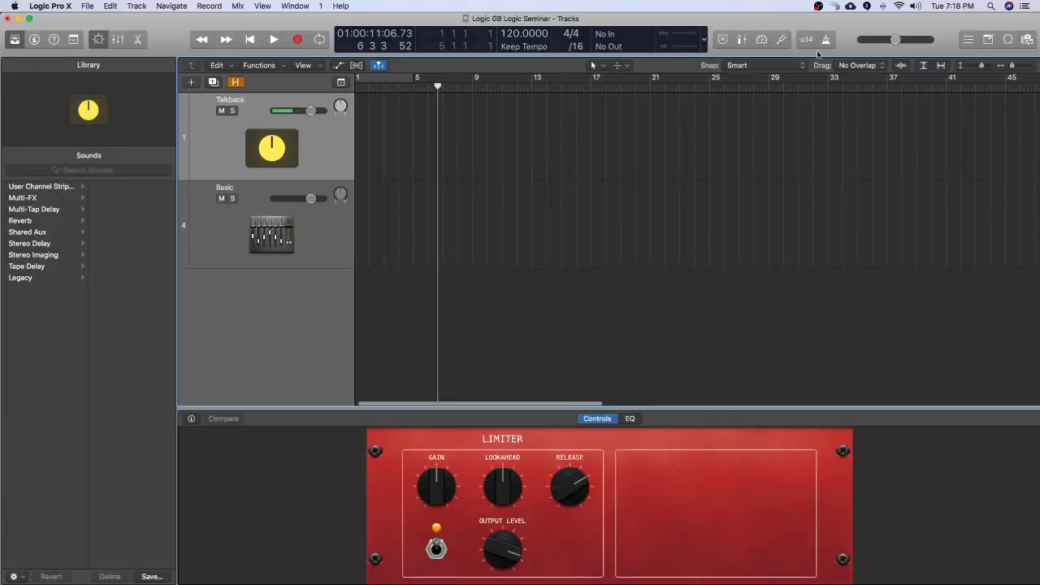
Step: Arrange the Logic and Dont Let Me Down Audio windows and import the Stand by Me MP3 as a new track starting at bar 1
left_click_drag(825, 22, 841, 200)
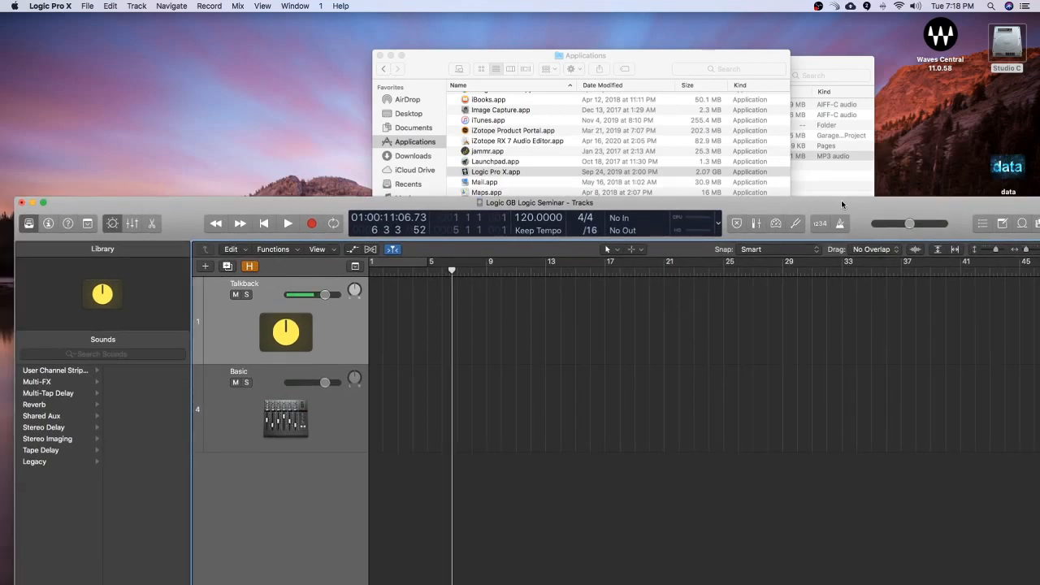
left_click(847, 65)
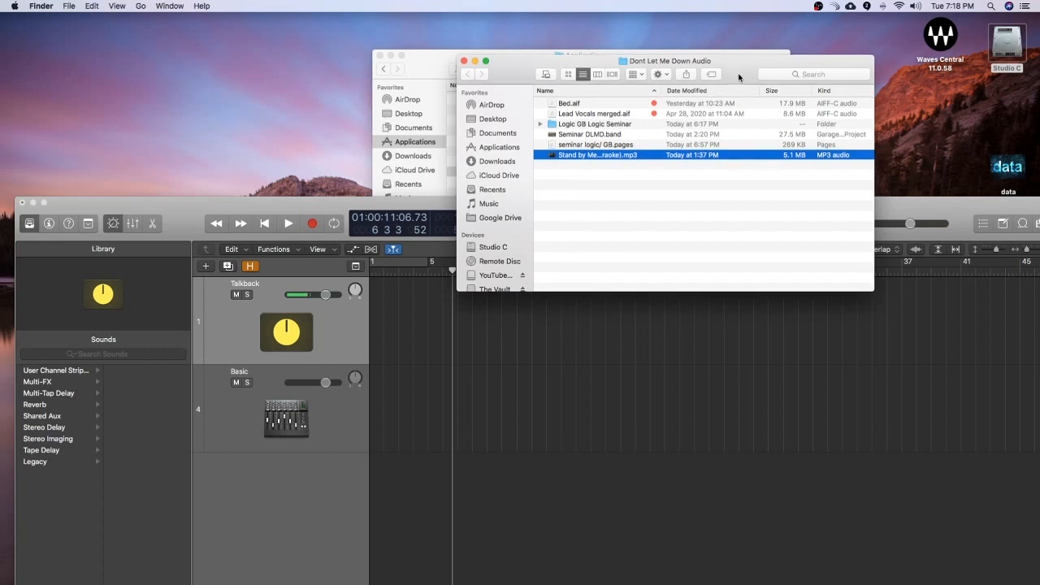
left_click_drag(738, 65, 794, 30)
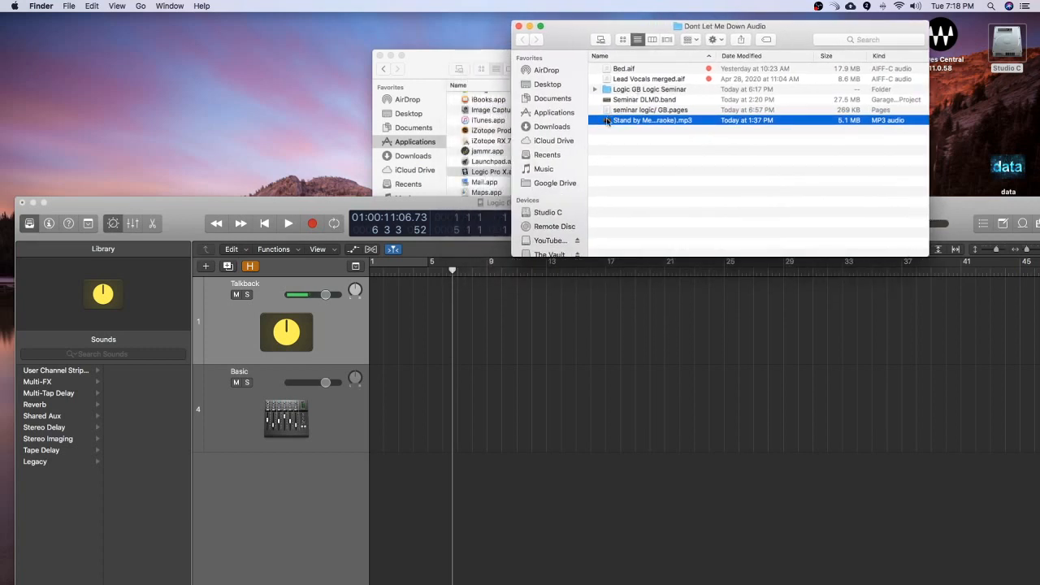
left_click_drag(607, 120, 977, 205)
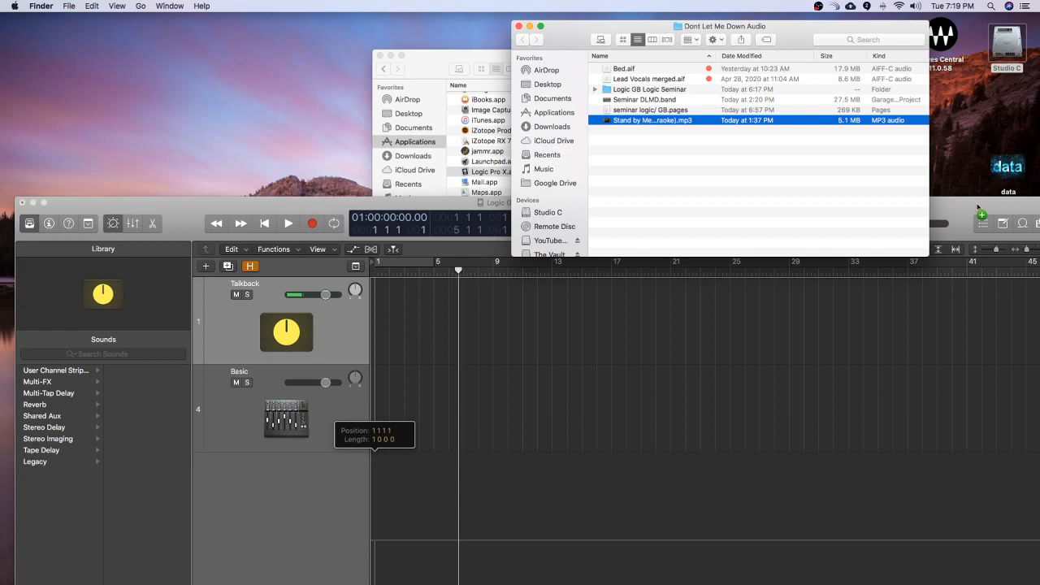
left_click_drag(978, 206, 979, 207)
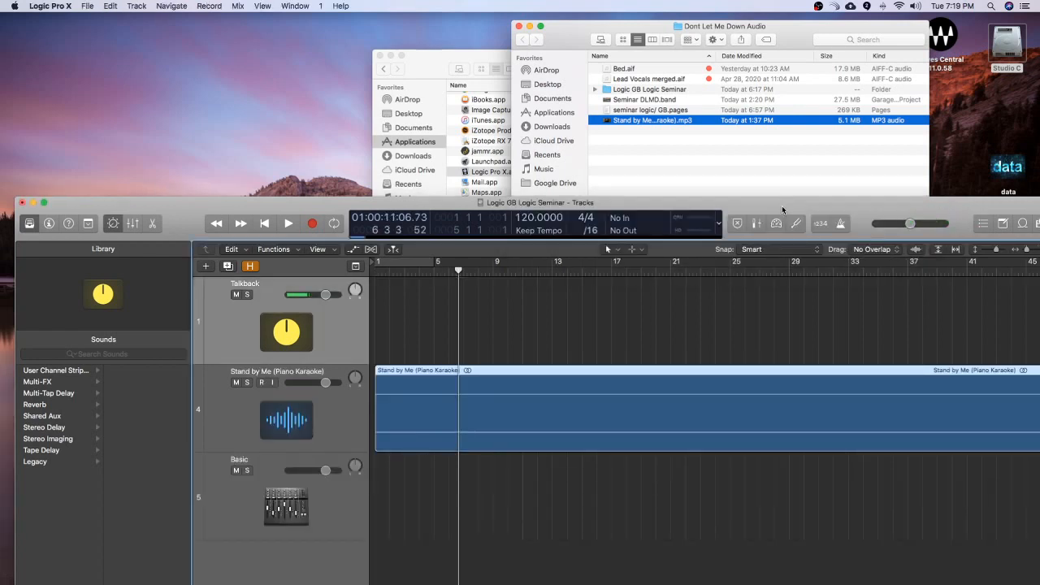
Step: Move the Logic window up and shift the Stand by Me region several bars along the timeline and back to bar 1
left_click_drag(761, 208, 767, 99)
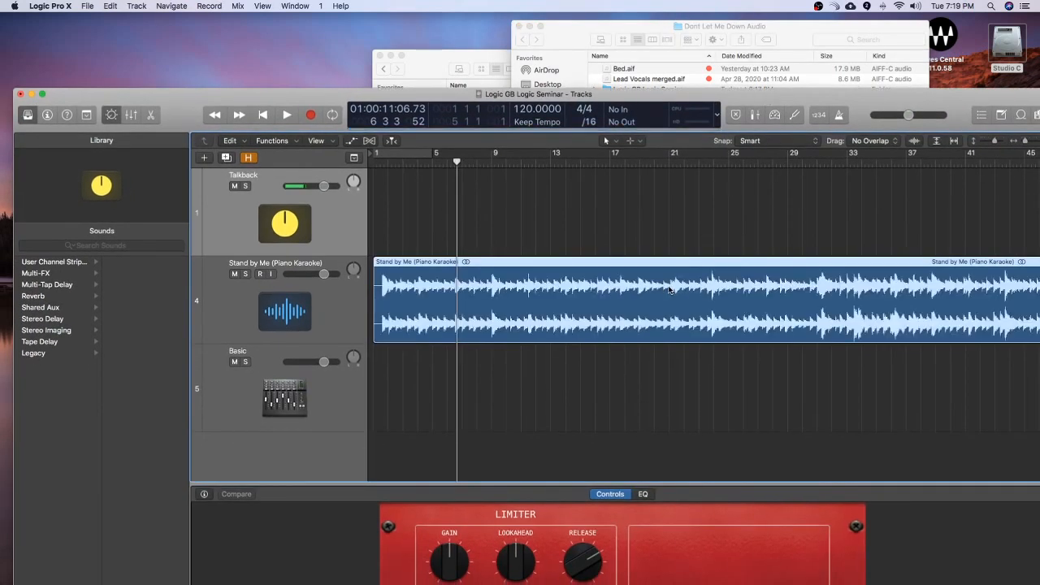
left_click_drag(883, 305, 981, 304)
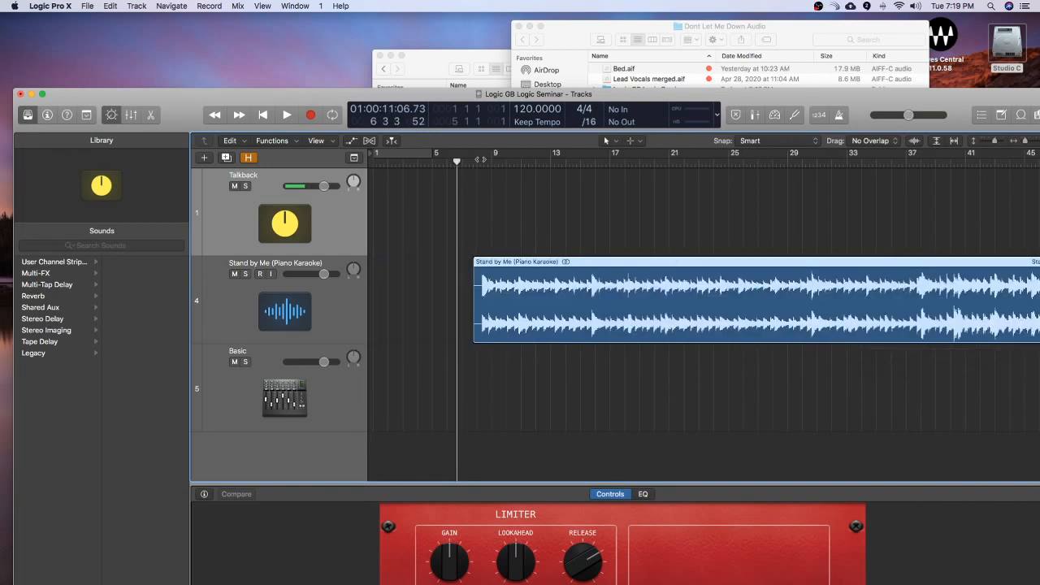
left_click_drag(788, 304, 653, 306)
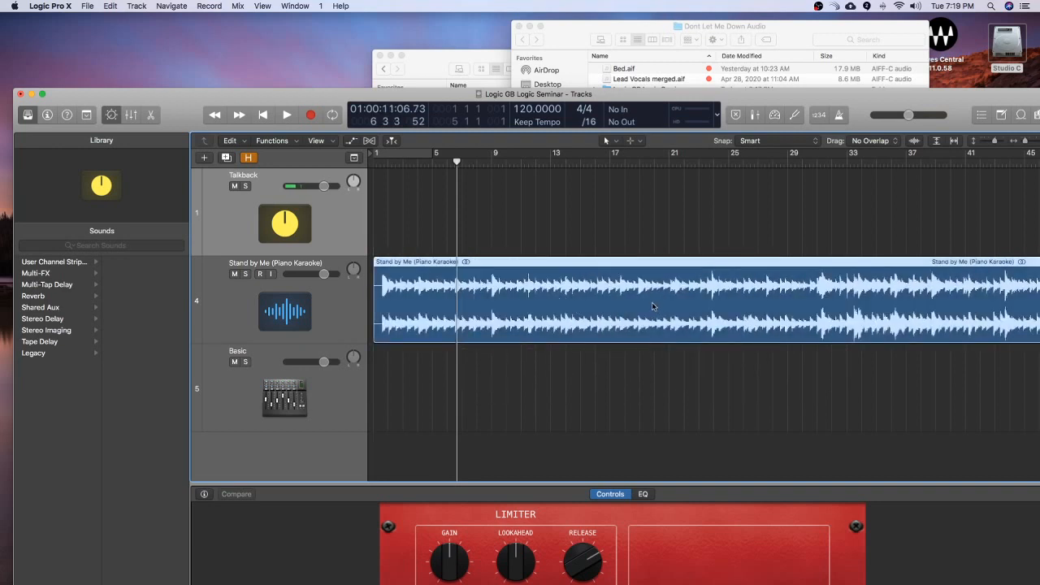
Step: Play a short passage of the Stand by Me track and lower the track's volume
key("space")
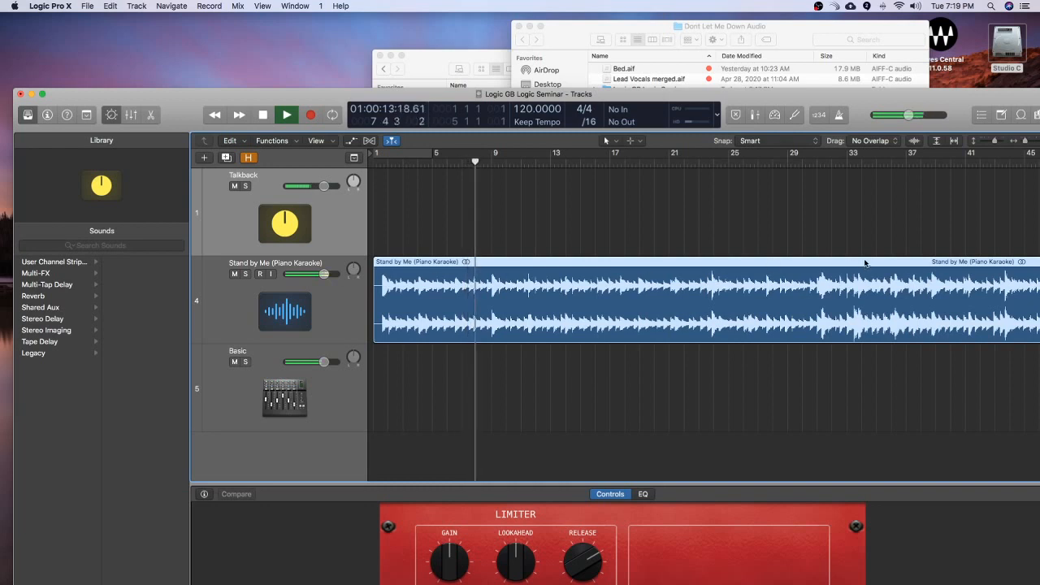
key("space")
left_click_drag(323, 274, 306, 274)
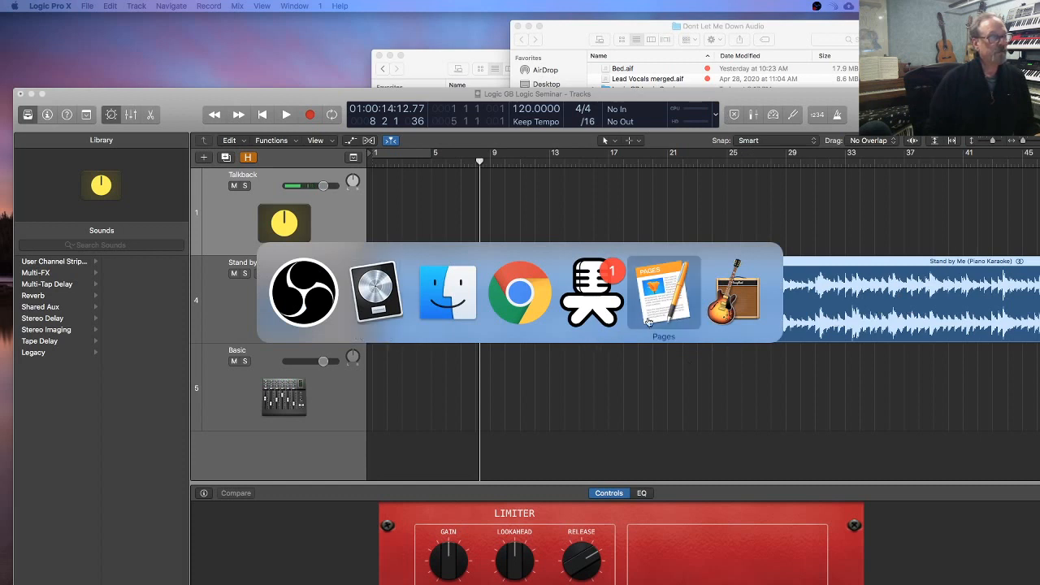
Step: Return to the Logic project, play another passage of the Stand by Me track and move the project window up to the menu bar
left_click(613, 291)
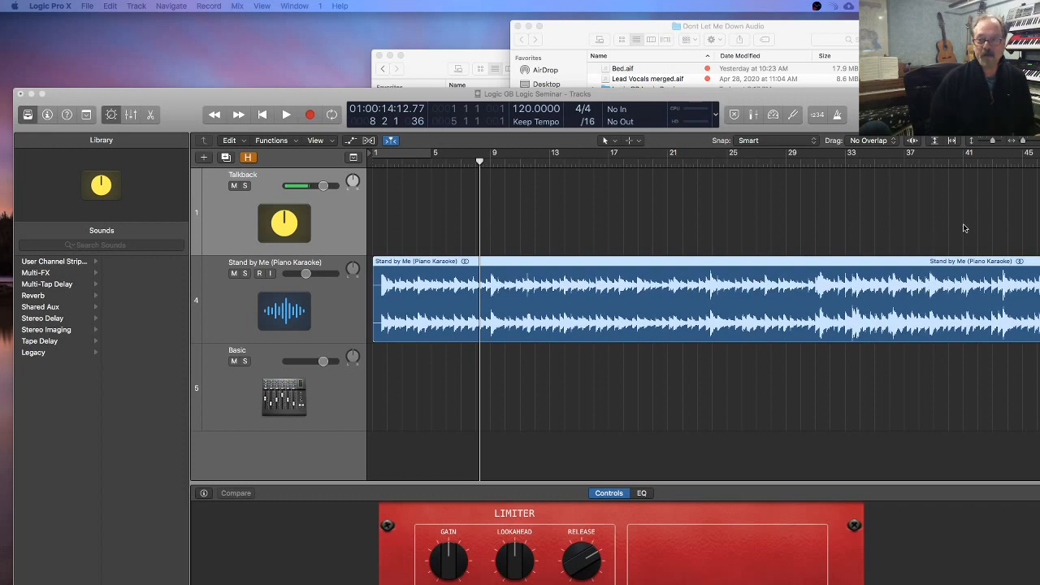
left_click(518, 273)
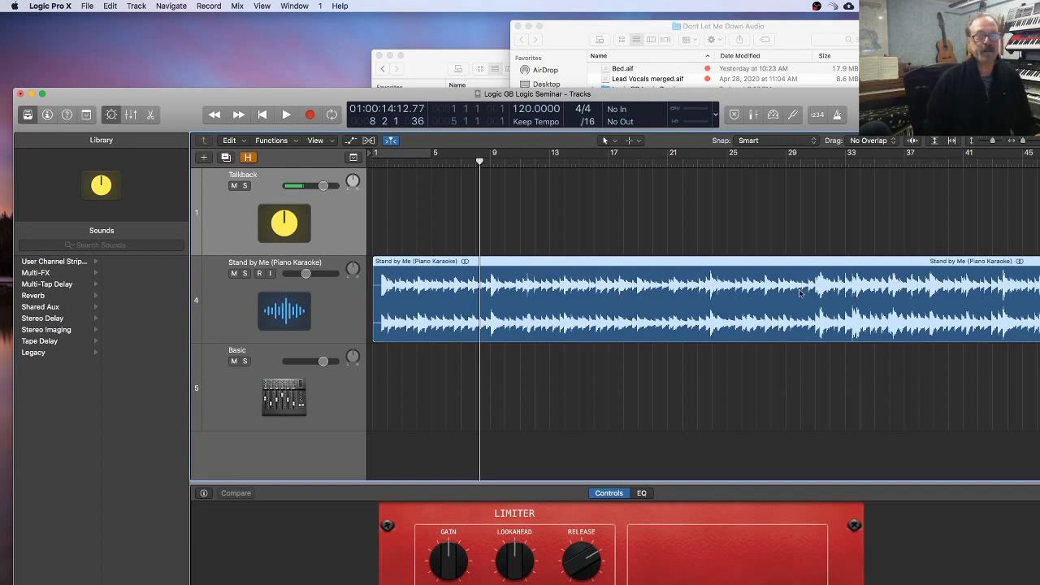
key("space")
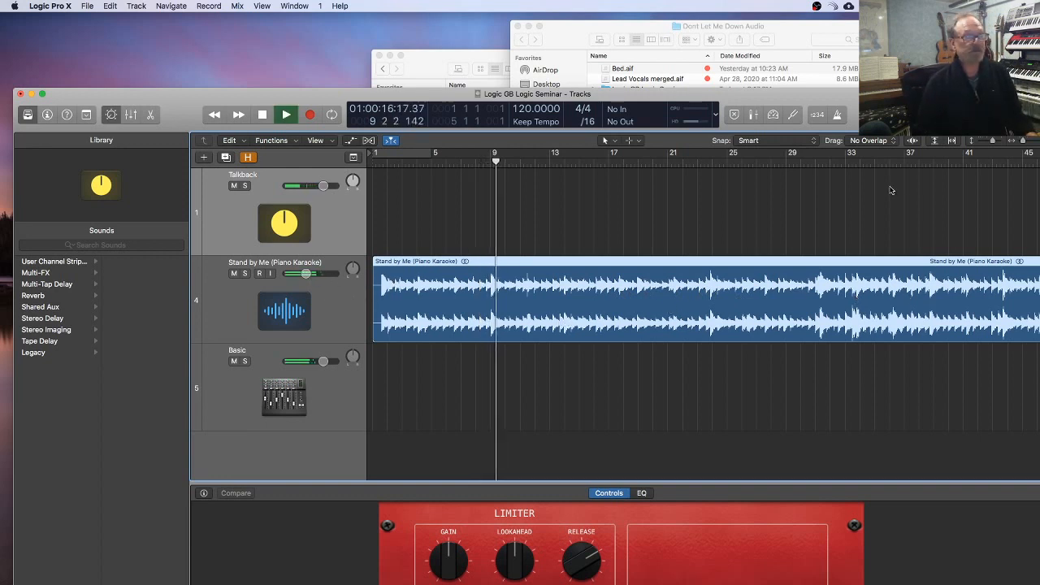
left_click_drag(880, 100, 860, 25)
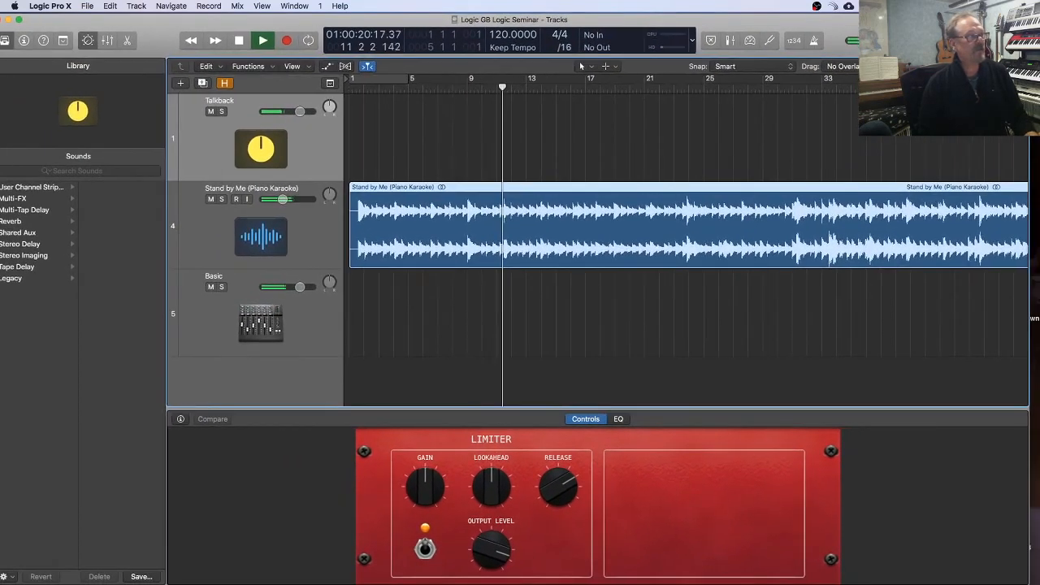
key("space")
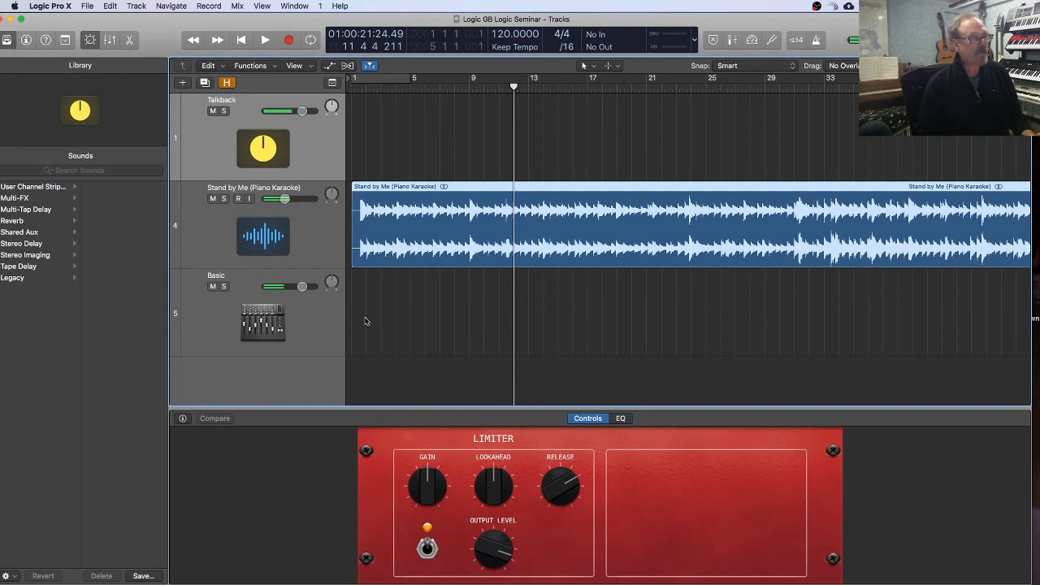
Step: Add one audio track with Input 1 and Output 1 + 2 directly below the Stand by Me track
left_click(306, 233)
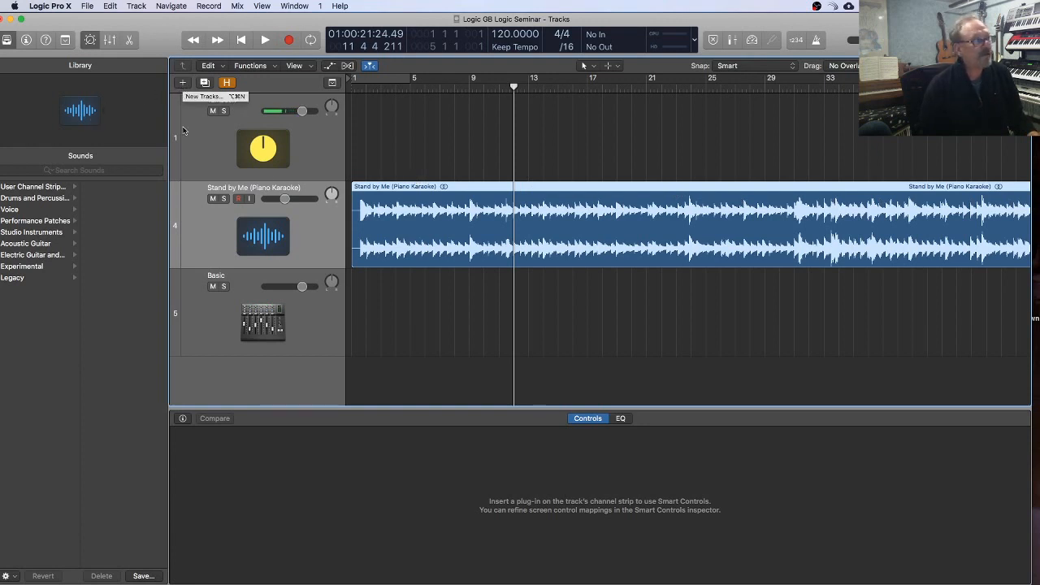
left_click(182, 85)
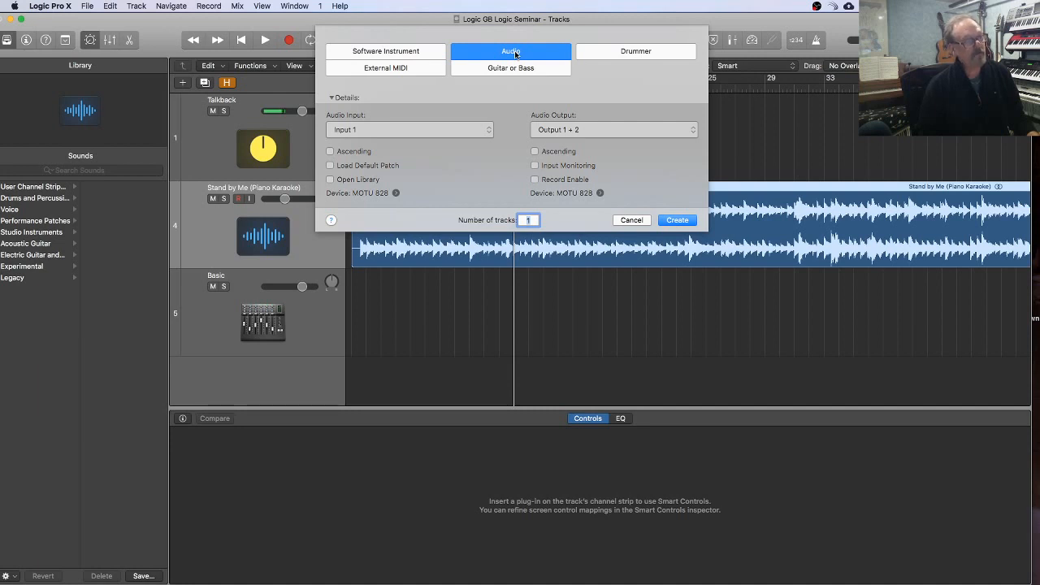
left_click(682, 221)
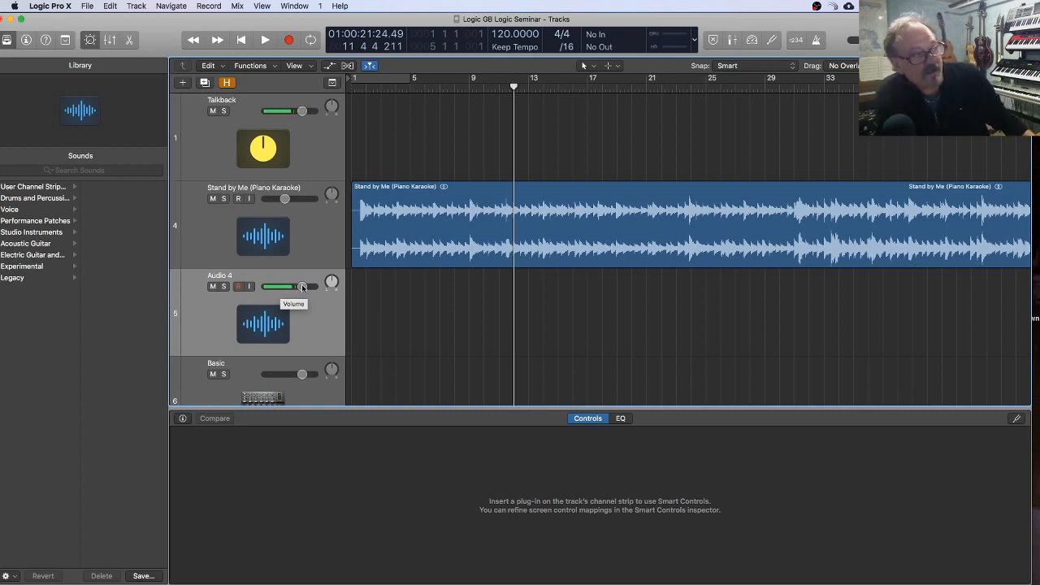
Step: Return the playhead to the start, then turn on input monitoring for the Audio 4 track and enable Low Latency Mode
left_click(298, 129)
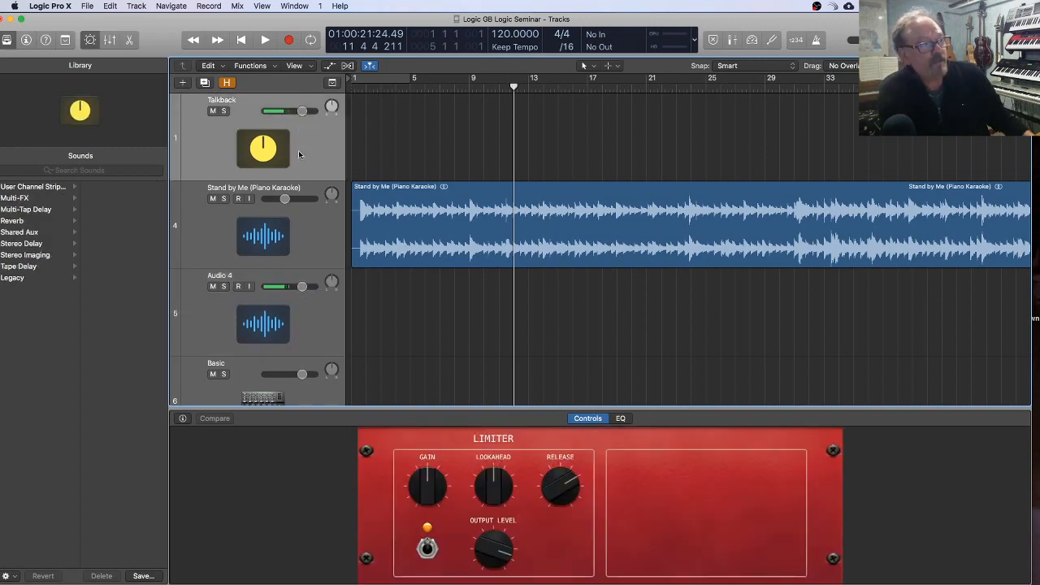
left_click(309, 309)
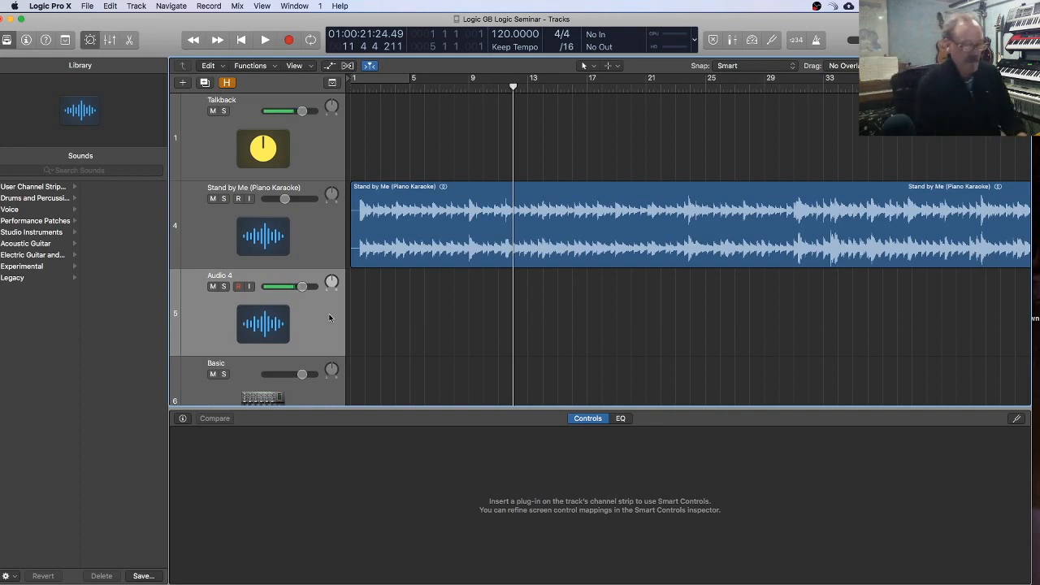
key("Return")
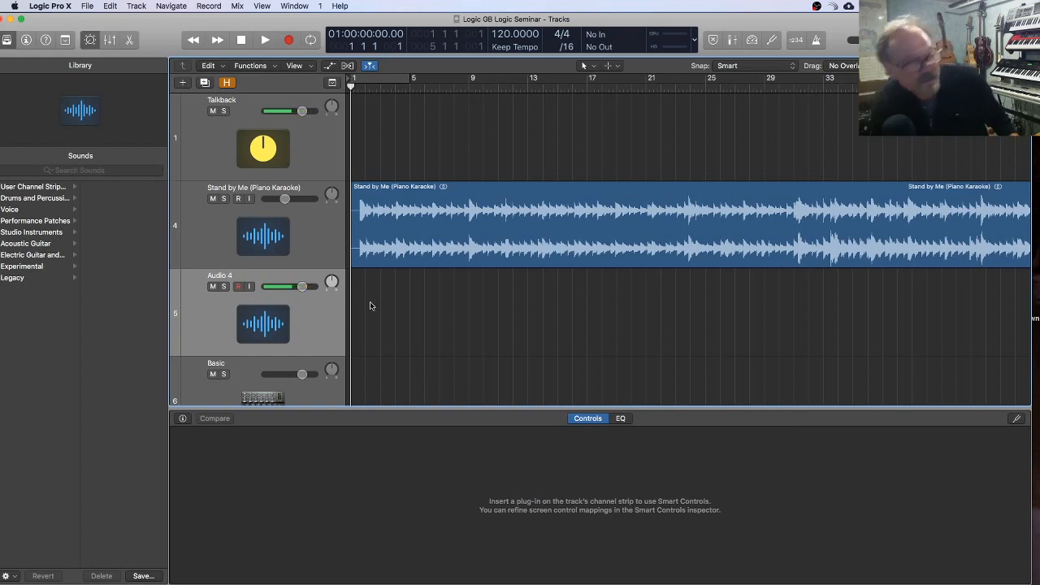
left_click(250, 286)
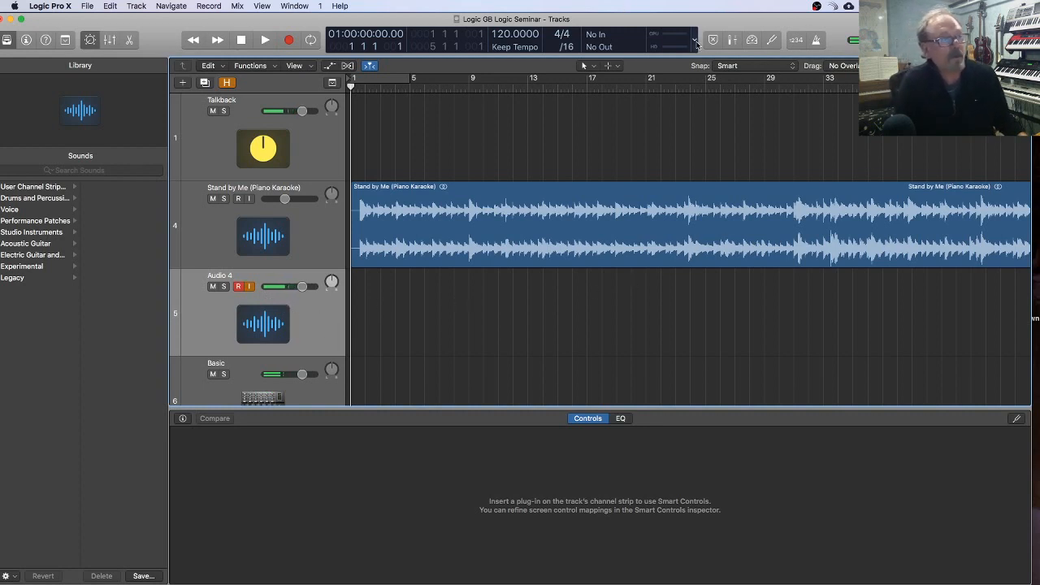
left_click(752, 39)
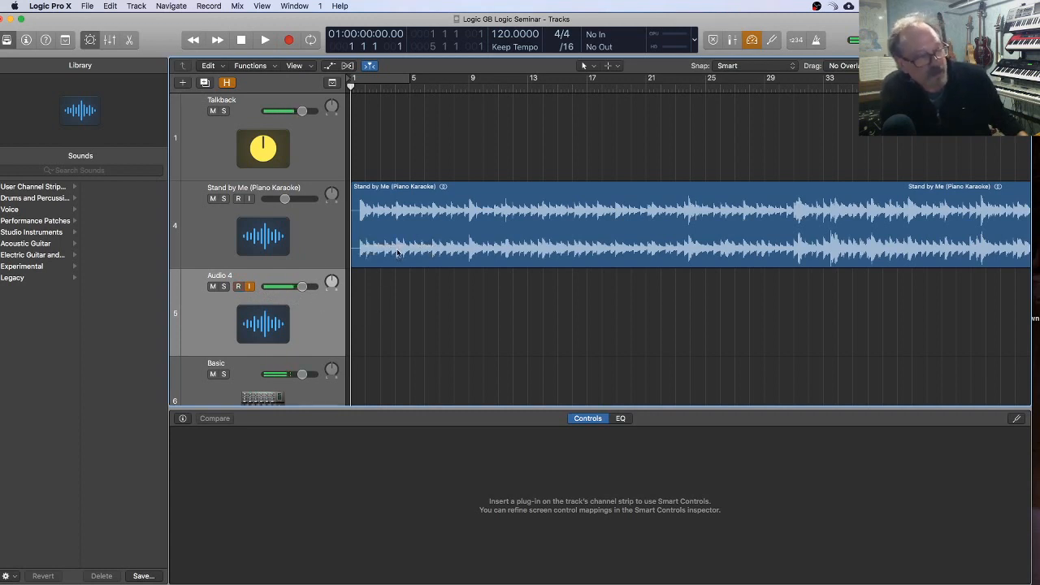
Step: Raise the Stand by Me track's volume and play its first bars
mouse_move(283, 198)
left_mouse_down()
mouse_move(300, 199)
mouse_move(271, 198)
mouse_move(303, 200)
left_mouse_up()
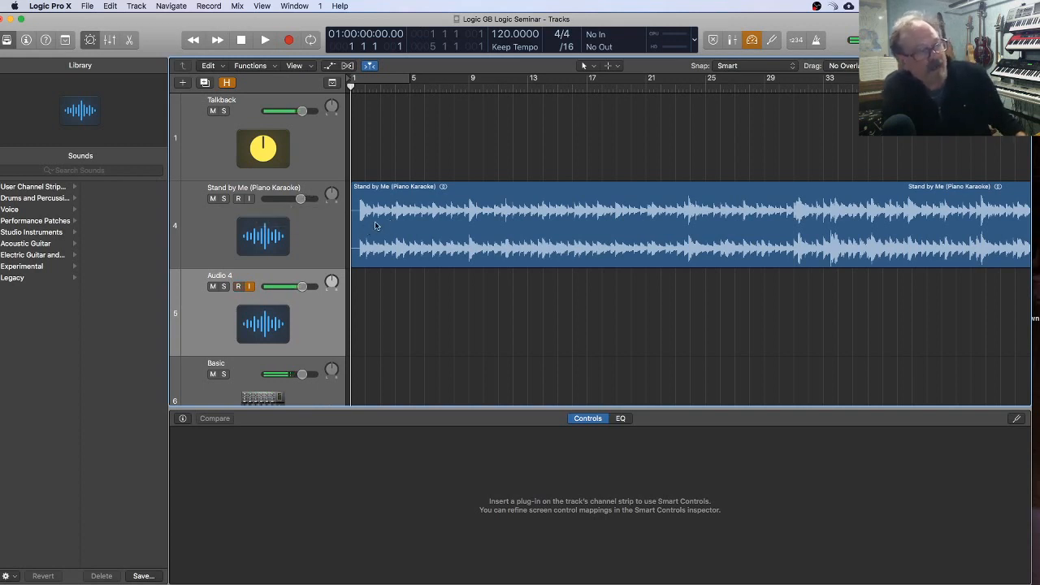
key("space")
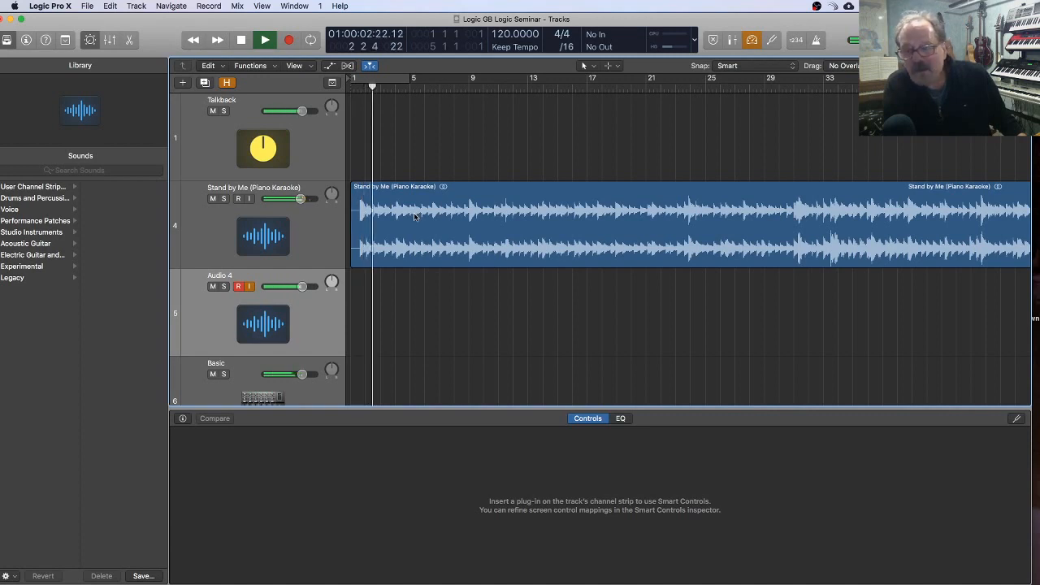
key("space")
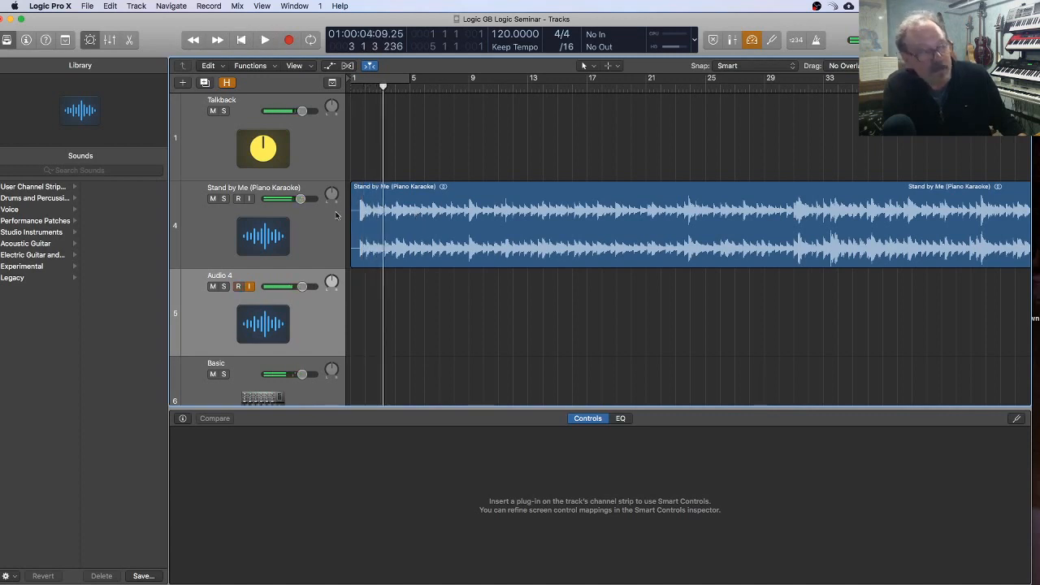
Step: Lower the Stand by Me track's volume and play the project from the beginning
left_click_drag(299, 200, 282, 200)
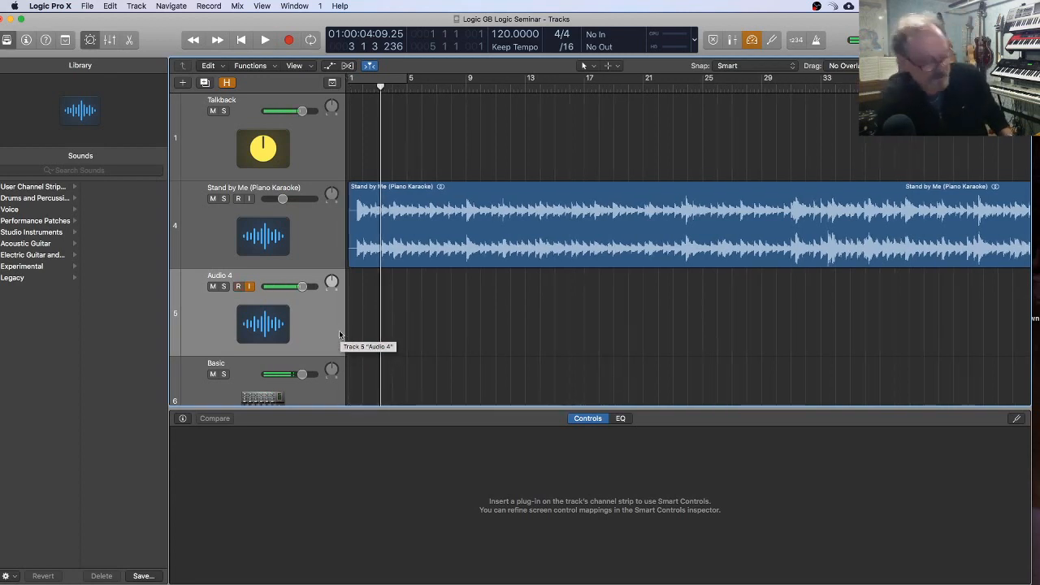
key("Return")
key("space")
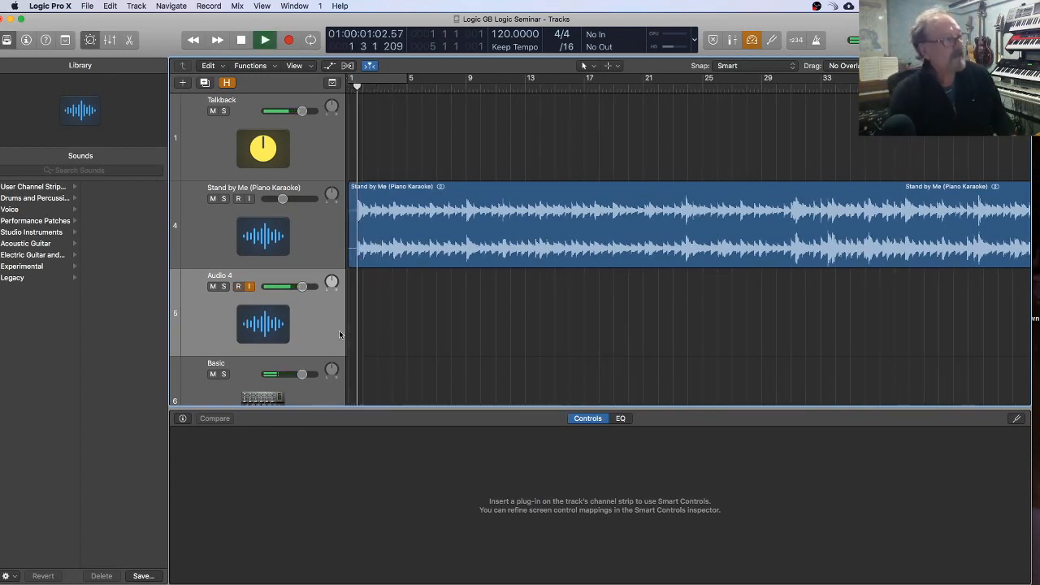
Step: Record a take of about 18 bars on the Audio 4 track from the project start, raising the Stand by Me track's volume slightly
key("space")
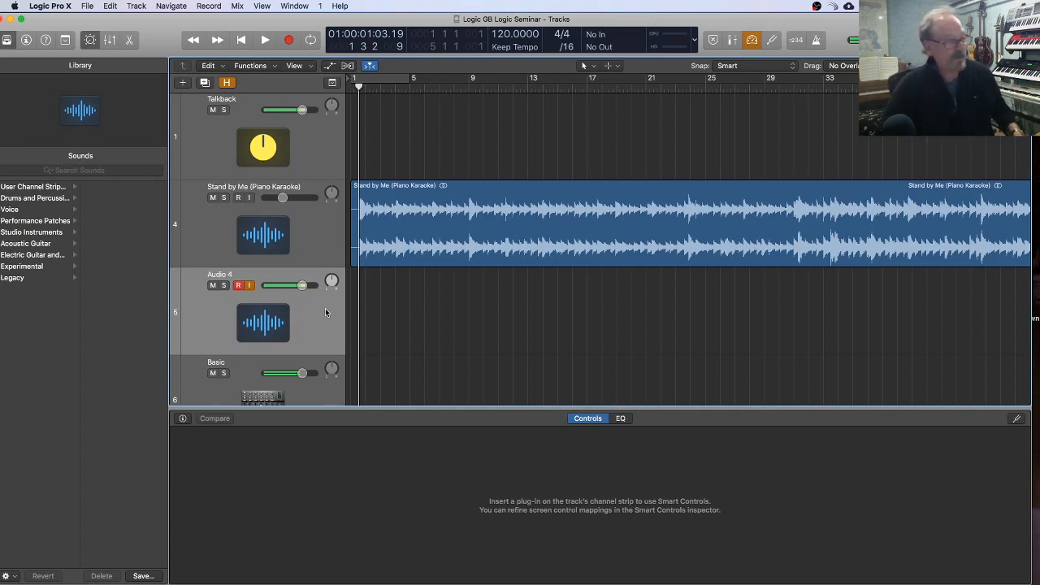
key("Return")
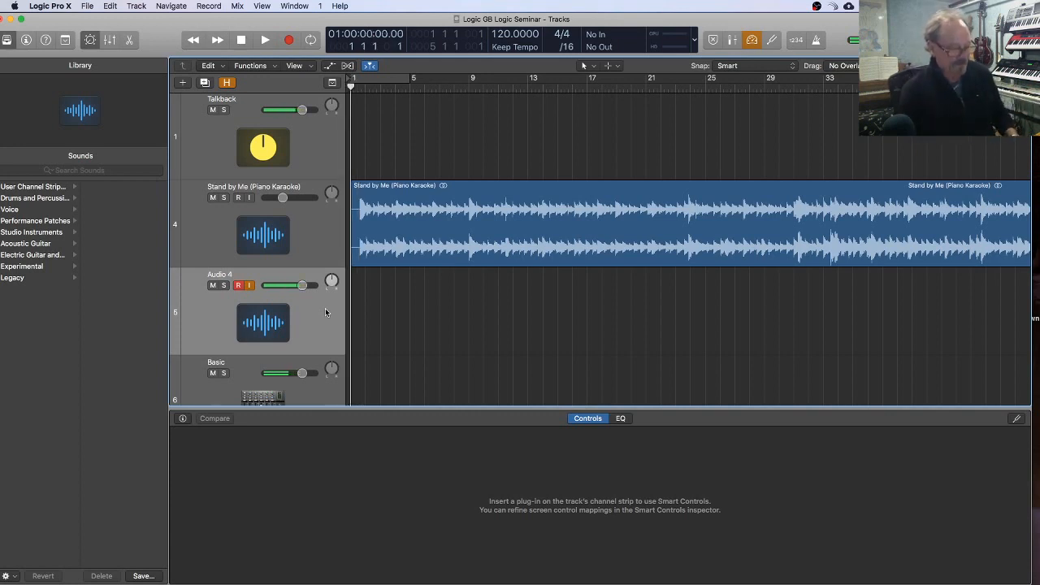
left_click(289, 40)
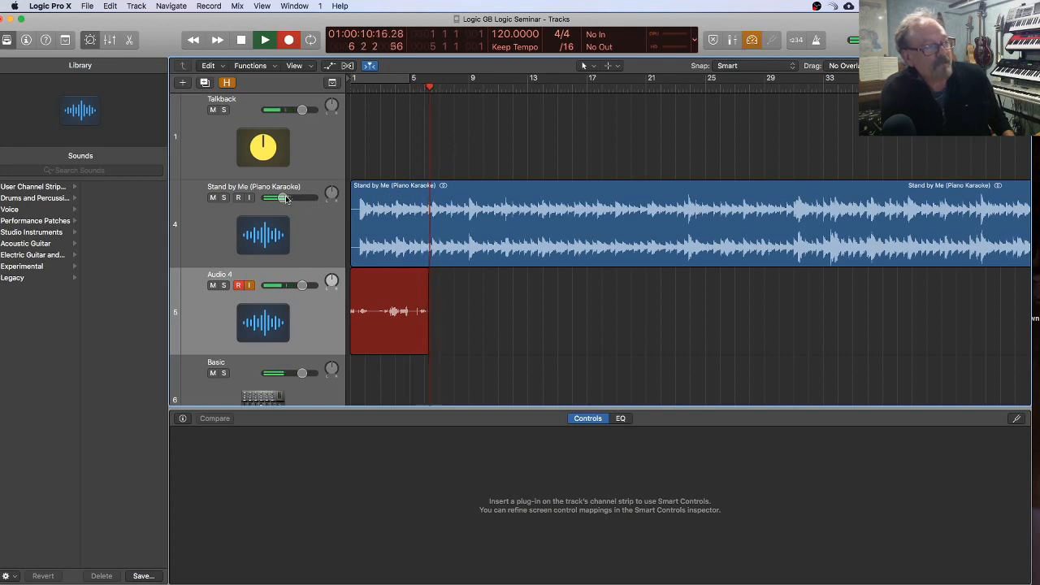
left_click_drag(282, 199, 286, 198)
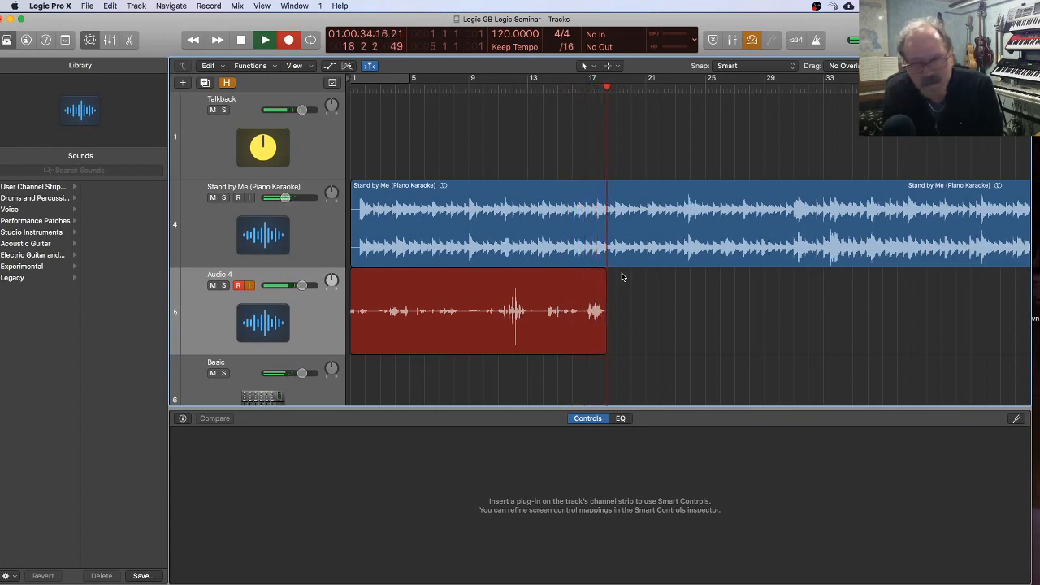
key("space")
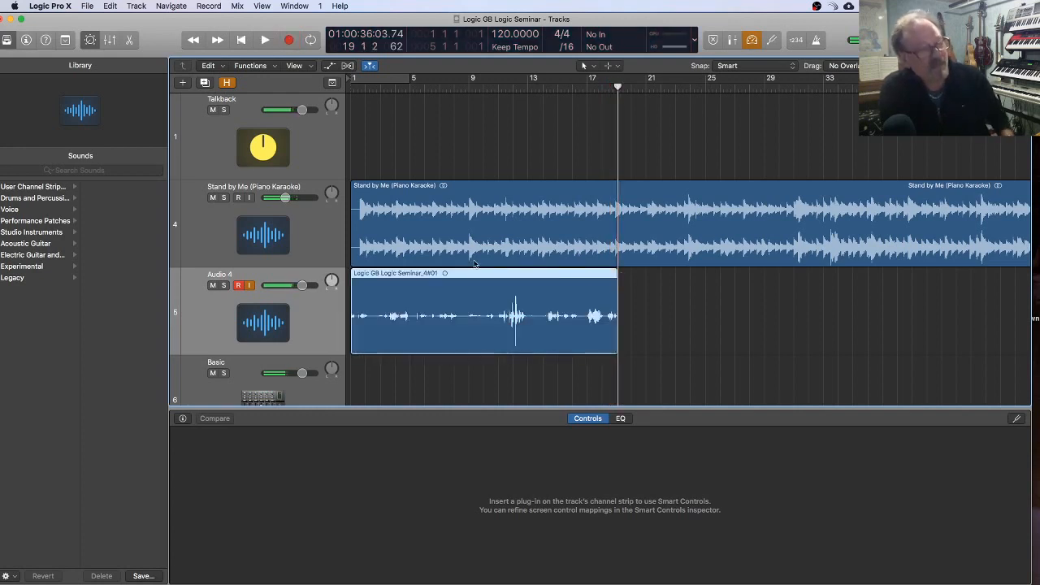
Step: Play the take from the start while lowering Audio 4's volume to -3.2 dB and the Stand by Me track's to -13.6 dB
key("Return")
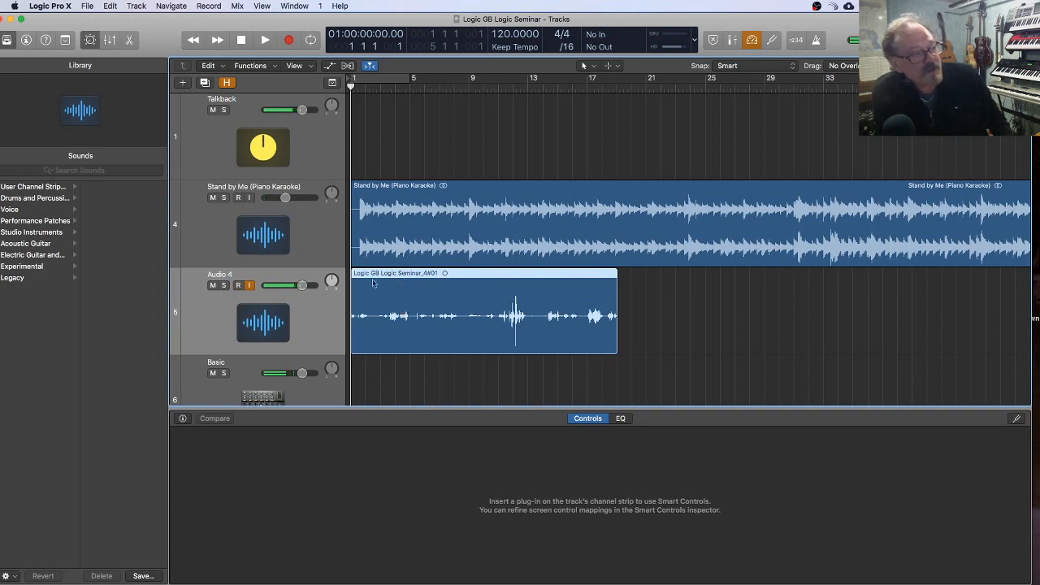
key("space")
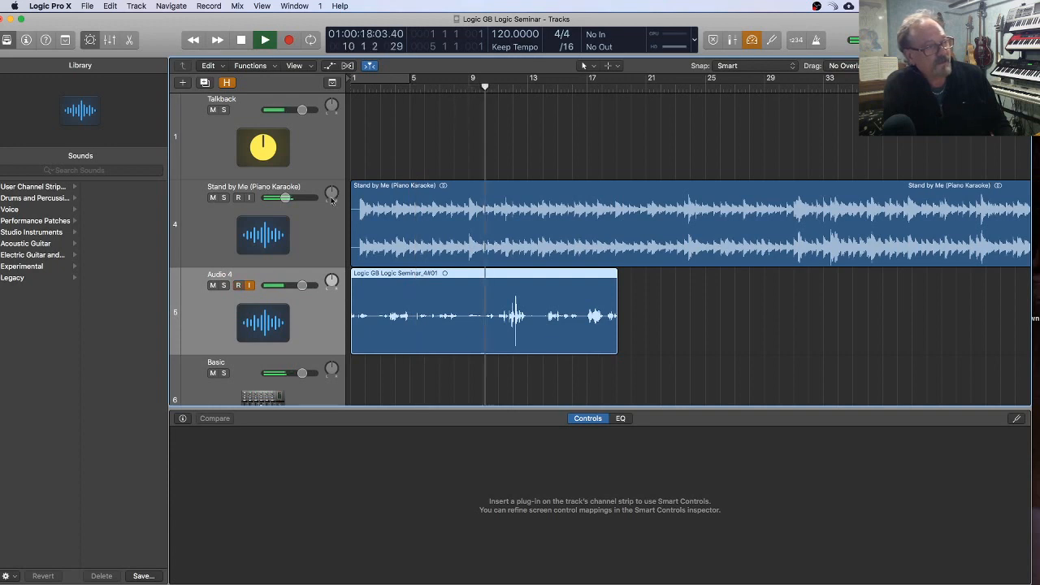
left_click_drag(302, 285, 294, 286)
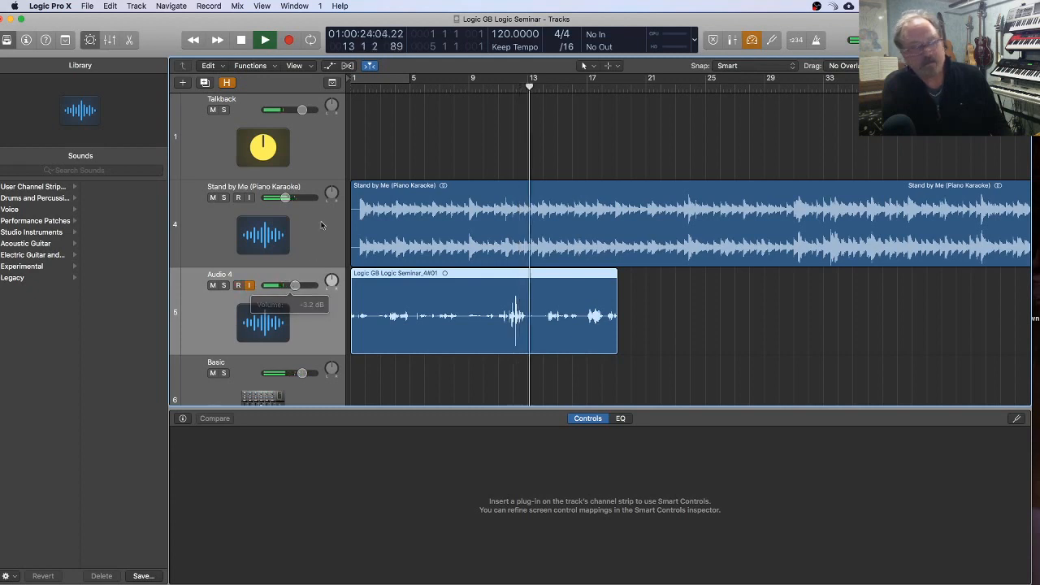
left_click_drag(286, 197, 282, 198)
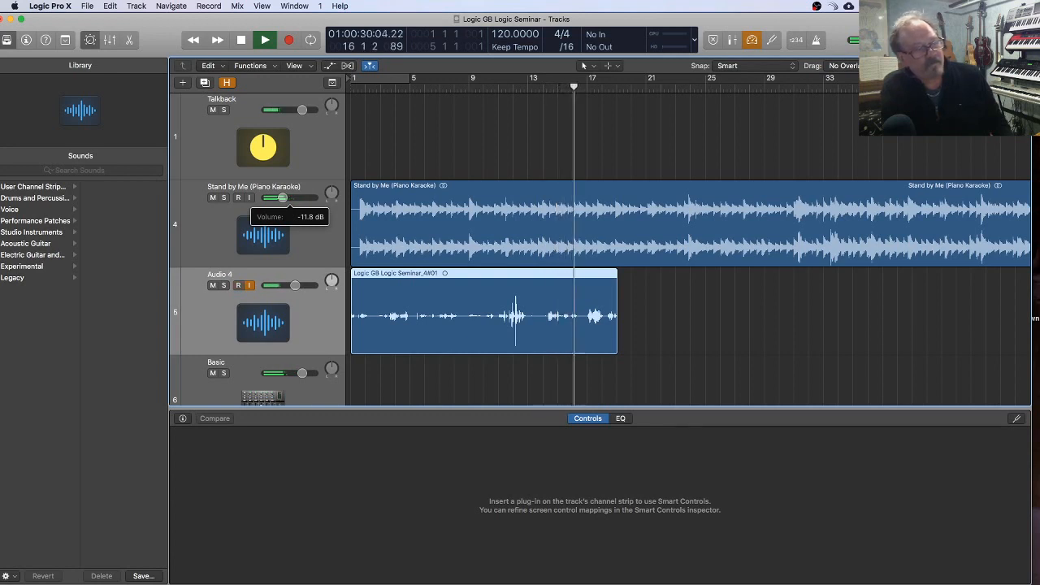
left_click_drag(282, 197, 279, 198)
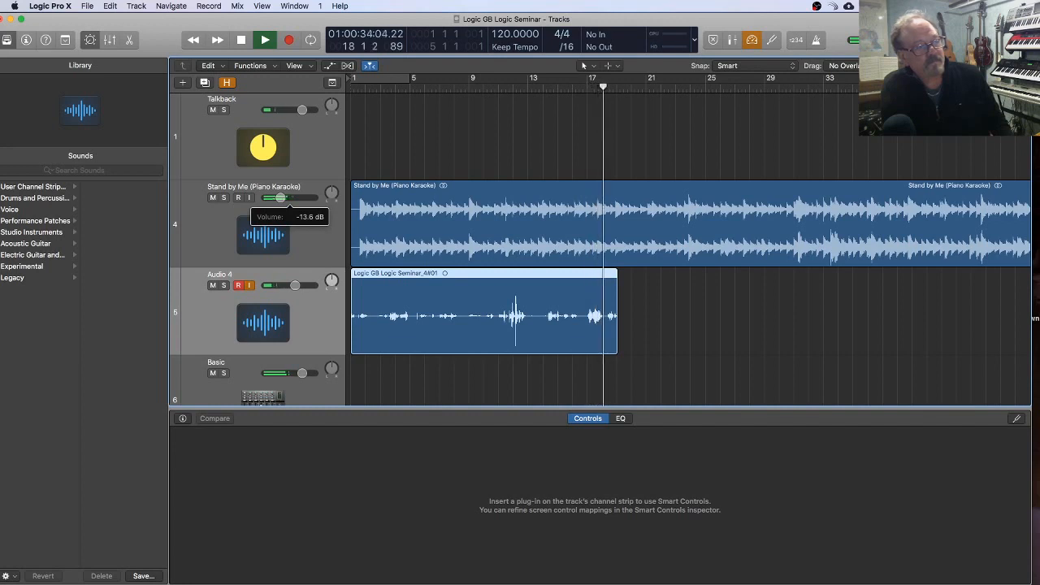
key("space")
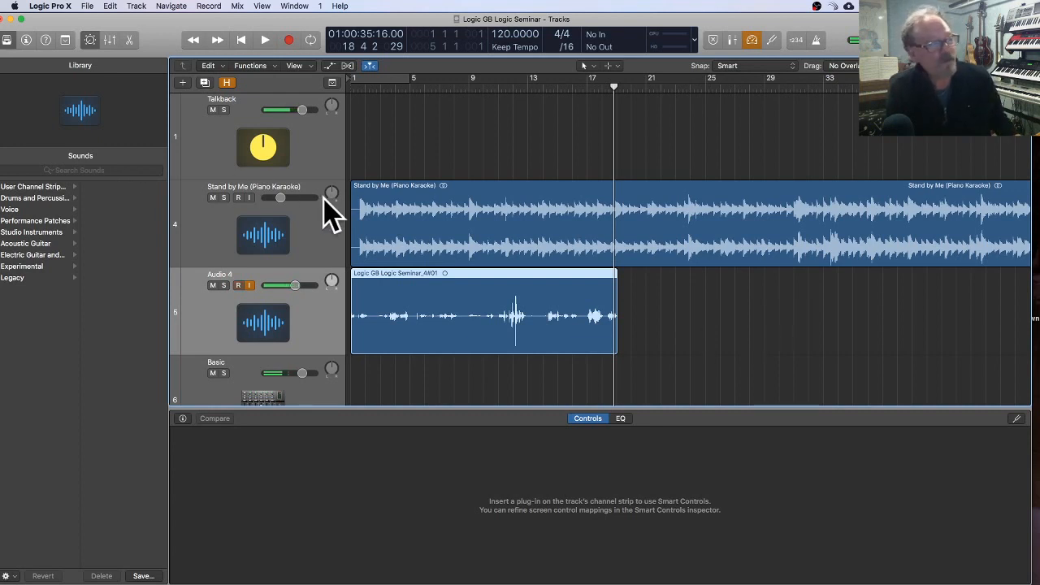
Step: Mute the Stand by Me and Audio 4 tracks and turn off record enable on Audio 4
left_click(217, 200)
left_click(213, 198)
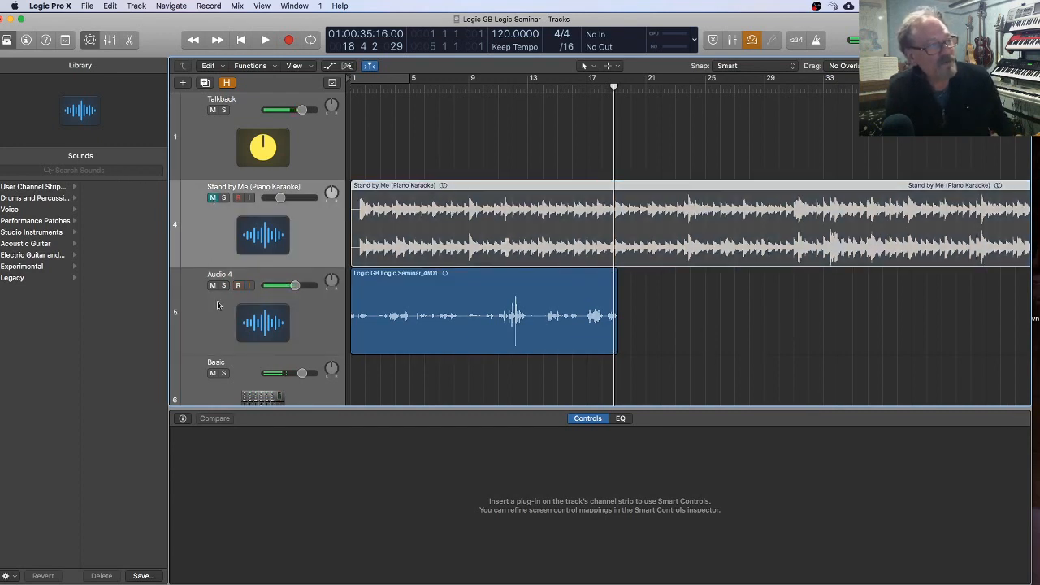
left_click(213, 285)
scroll(771, 316, "down", 5)
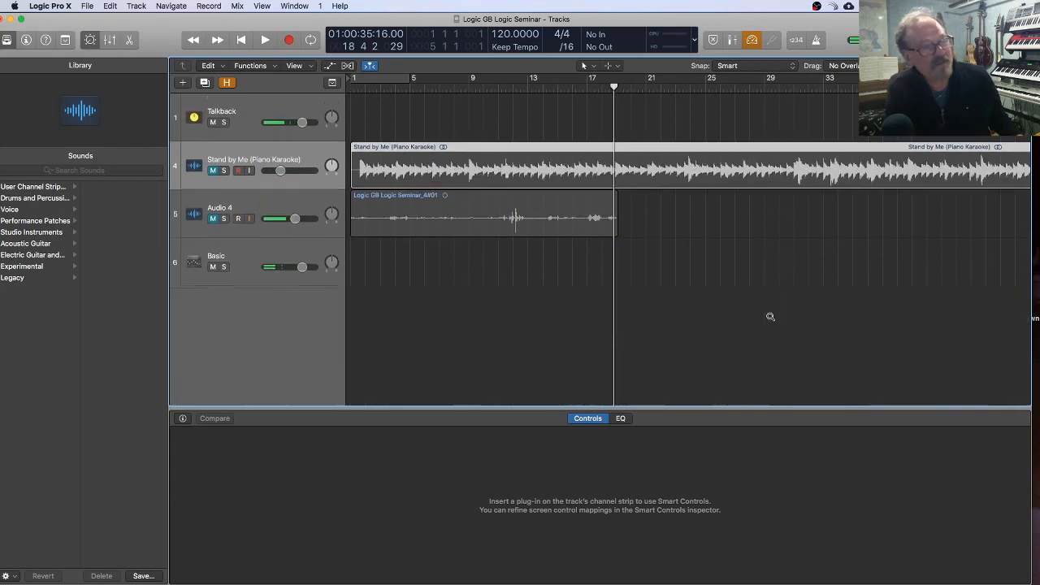
scroll(670, 309, "left", 3)
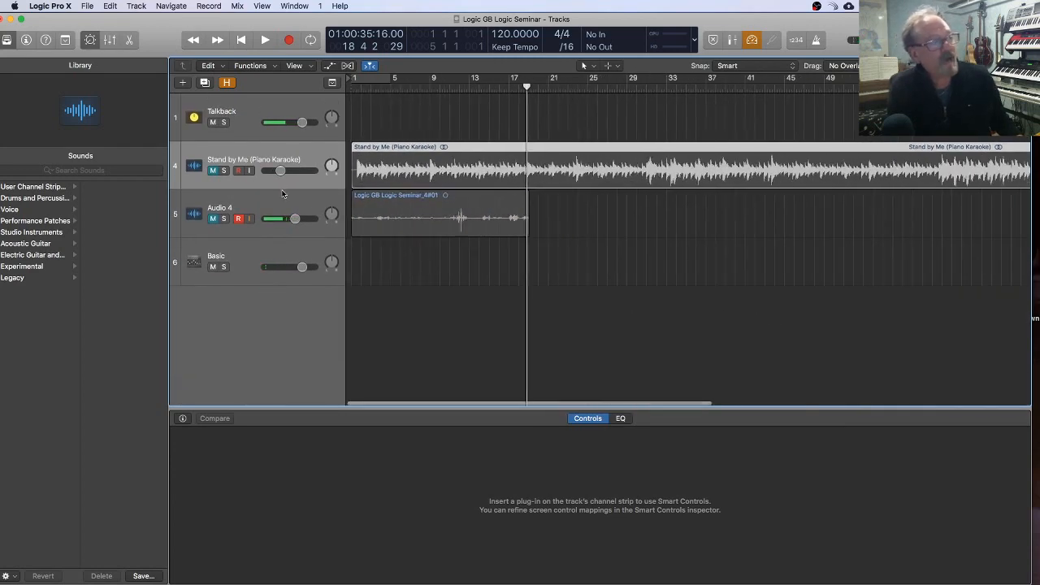
left_click(238, 219)
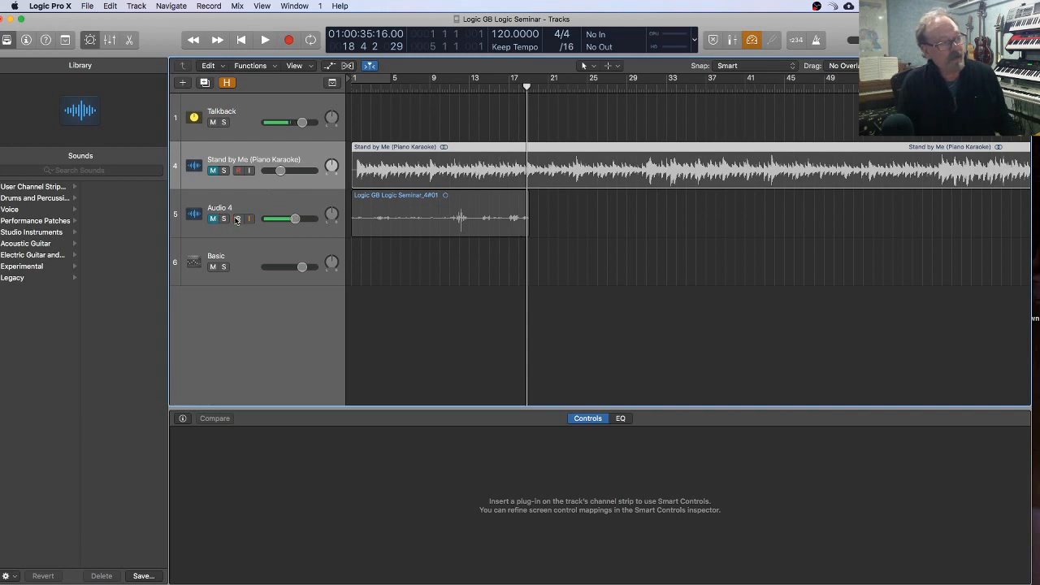
left_click(273, 204)
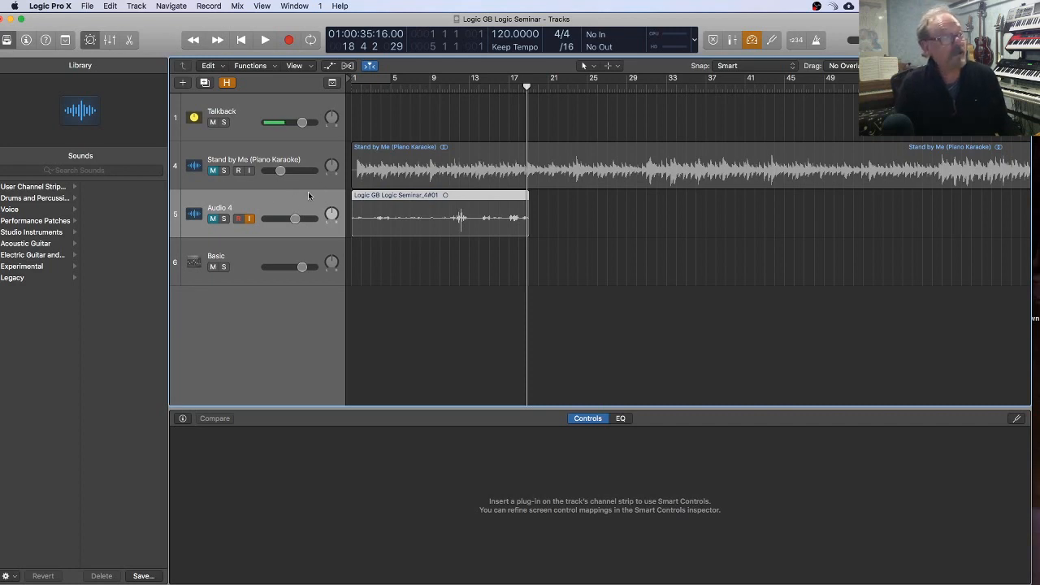
left_click(311, 180)
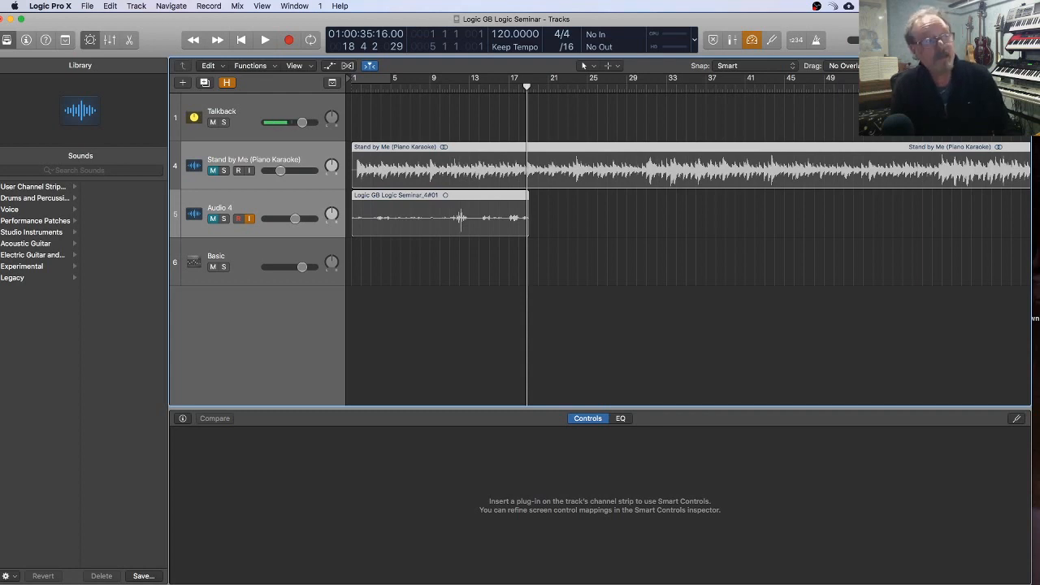
left_click_drag(650, 18, 648, 19)
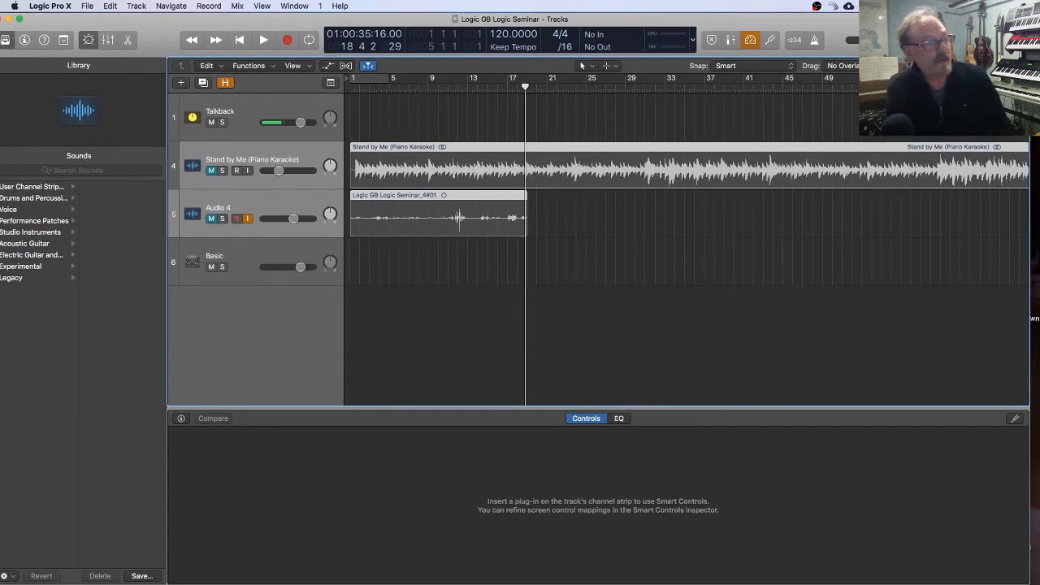
key("super+h")
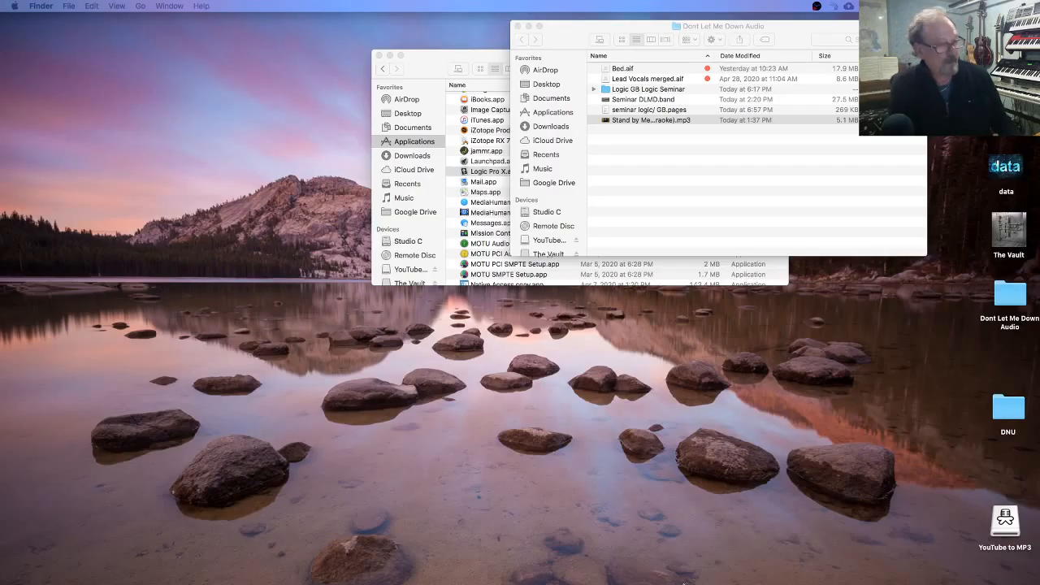
mouse_move(683, 582)
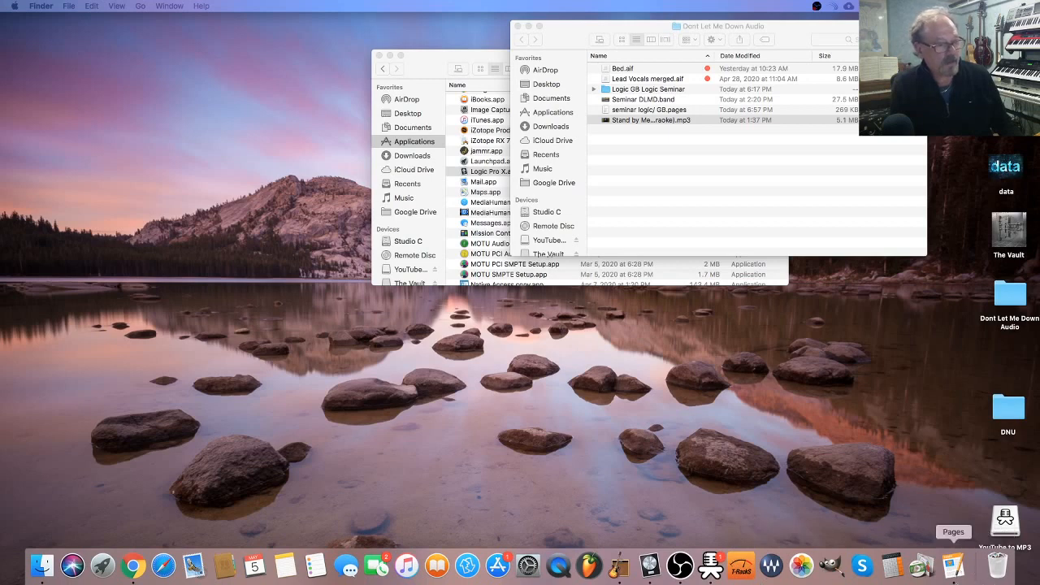
left_click(648, 569)
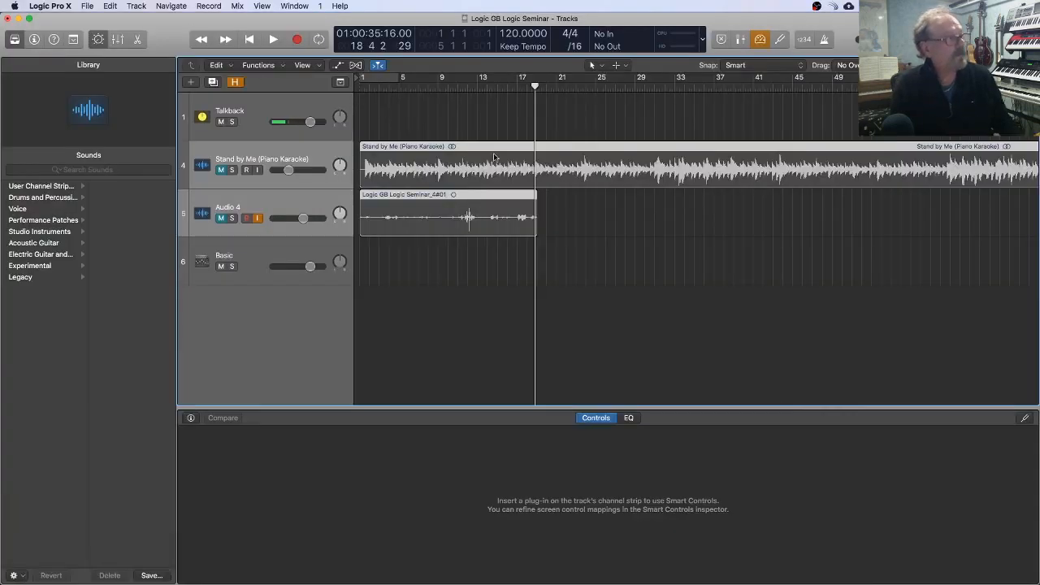
Step: Delete the Stand by Me and Audio 4 tracks together with their regions
left_click(593, 322)
left_click(290, 154)
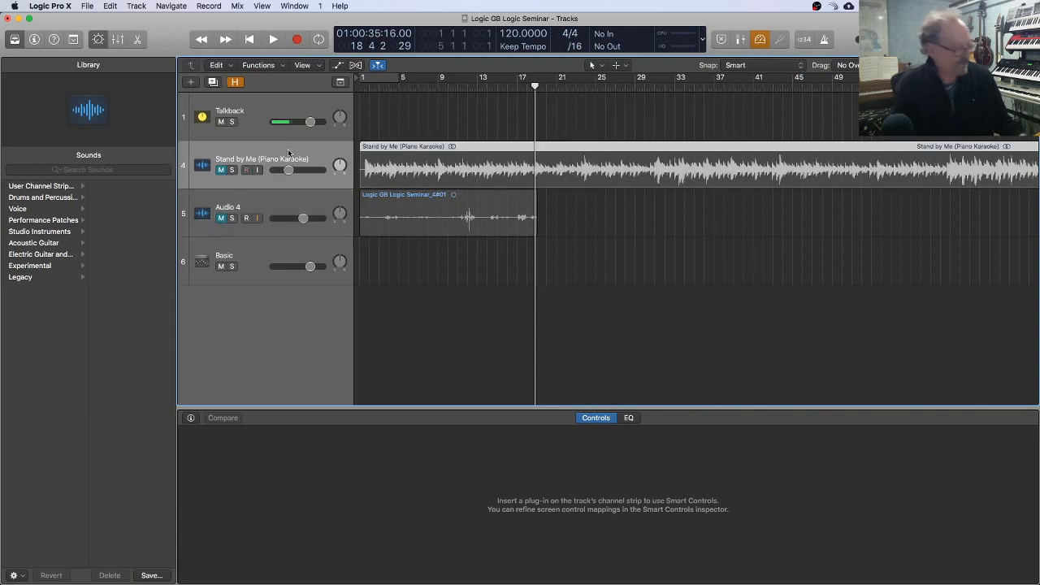
key("super+BackSpace")
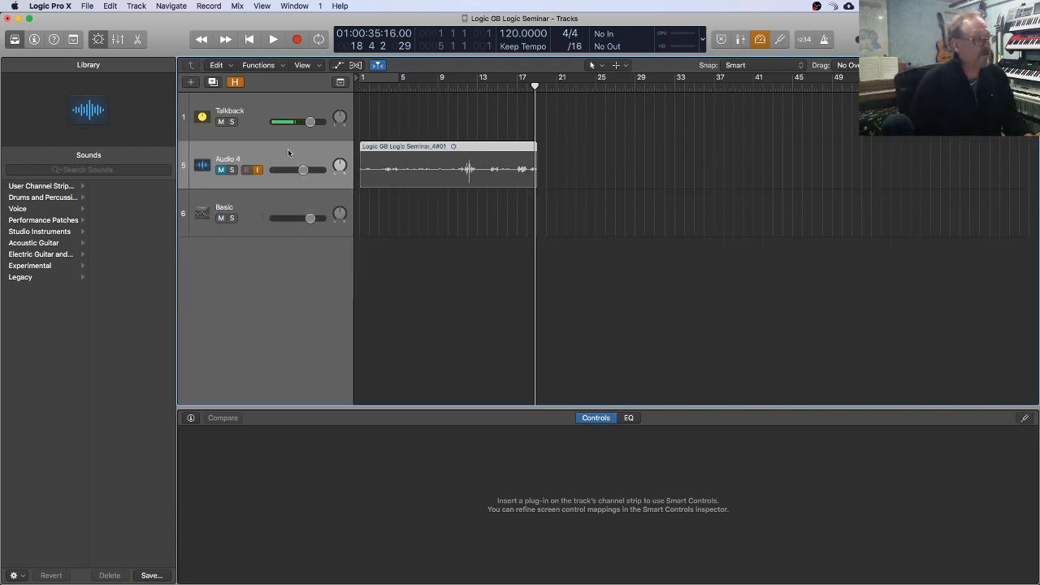
key("super+BackSpace")
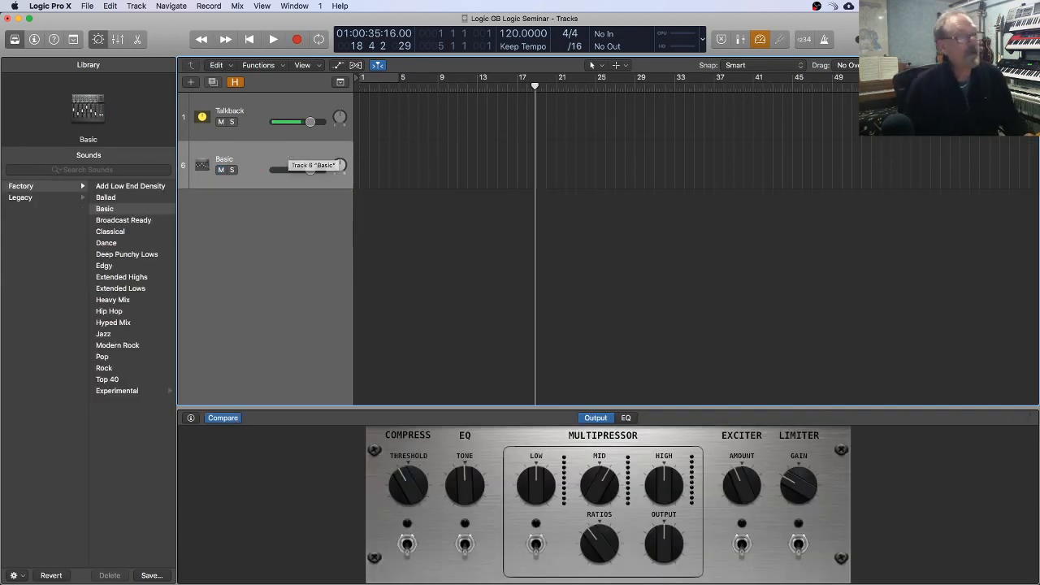
Step: Import Bed.aif from the Dont Let Me Down Audio folder onto a new track below Talkback, starting at bar 1
left_click_drag(895, 21, 918, 217)
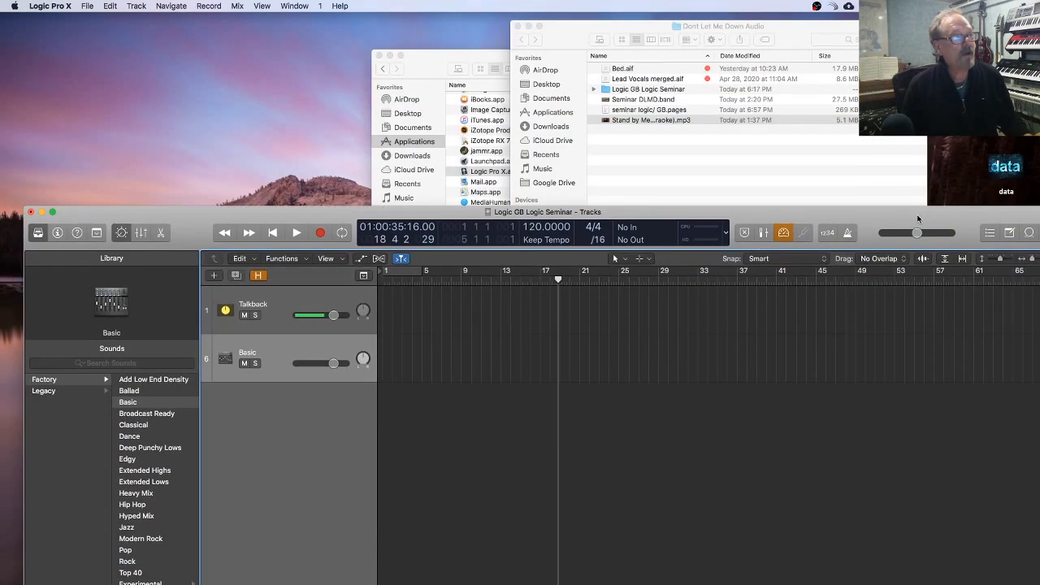
left_click(617, 73)
left_click(613, 78)
left_click(611, 69)
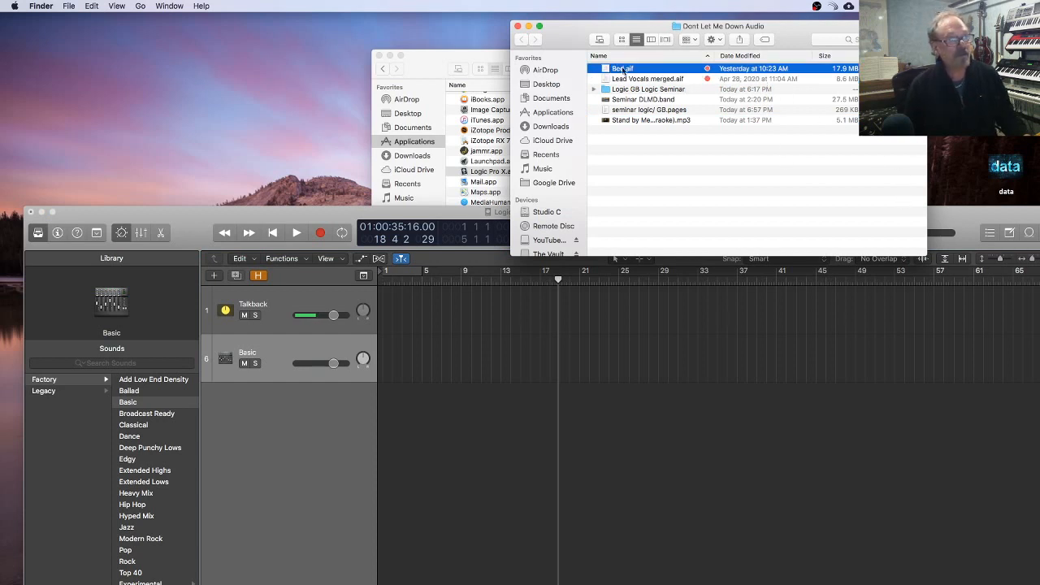
left_click_drag(611, 70, 385, 430)
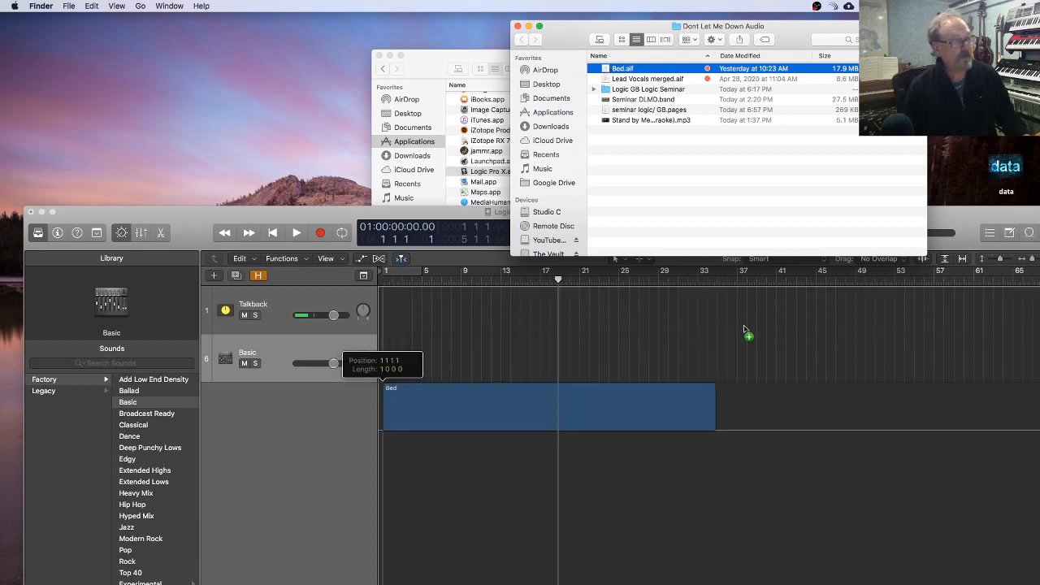
Step: Import Lead Vocals merged.aif from the same folder onto a new track below Bed_1 at bar 1, and restore the project window's position
left_click(627, 79)
left_click_drag(610, 79, 655, 473)
left_click_drag(526, 486, 369, 521)
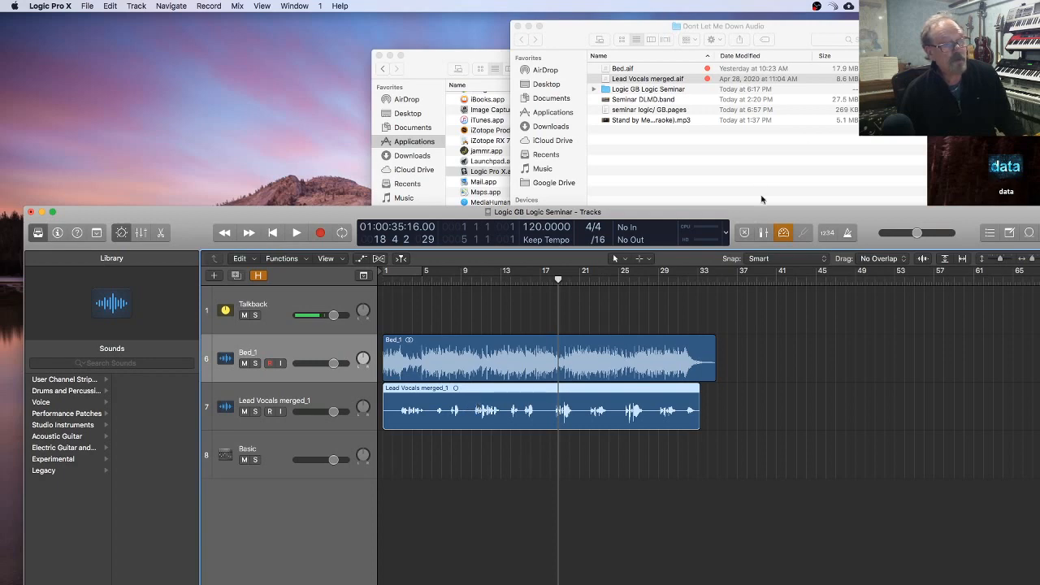
left_click_drag(766, 215, 764, 3)
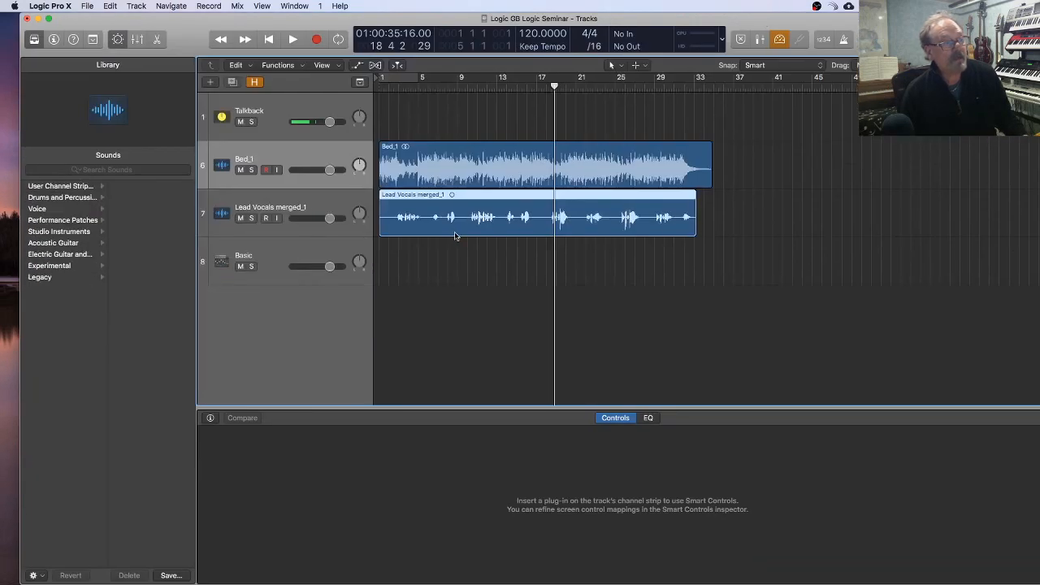
Step: Align the Lead Vocals merged_1 and Bed_1 regions to the project start at position 1 1 1 1
left_click_drag(473, 217, 442, 217)
left_click_drag(503, 167, 444, 169)
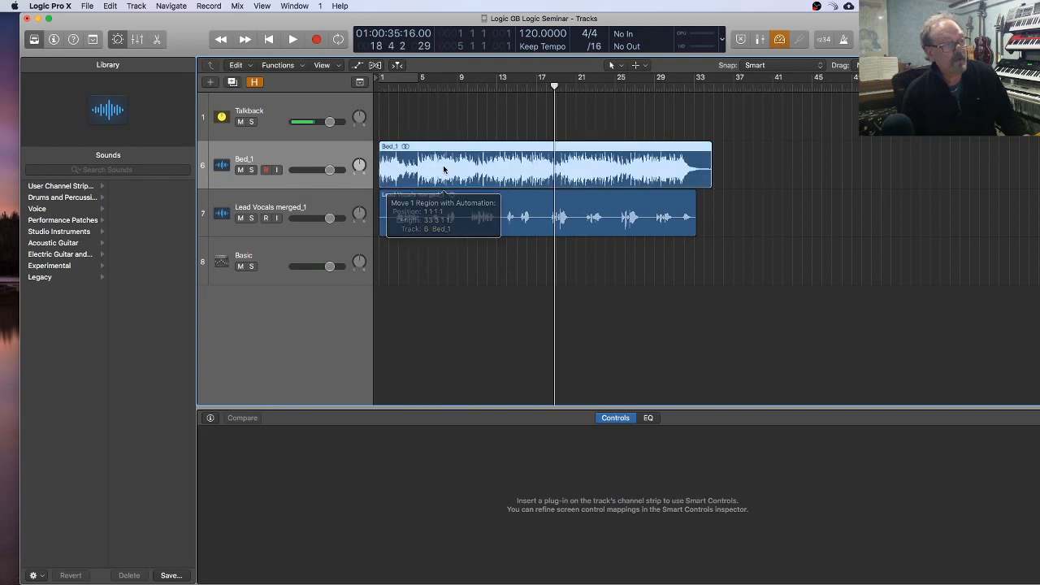
scroll(728, 250, "up", 5)
scroll(728, 249, "left", 5)
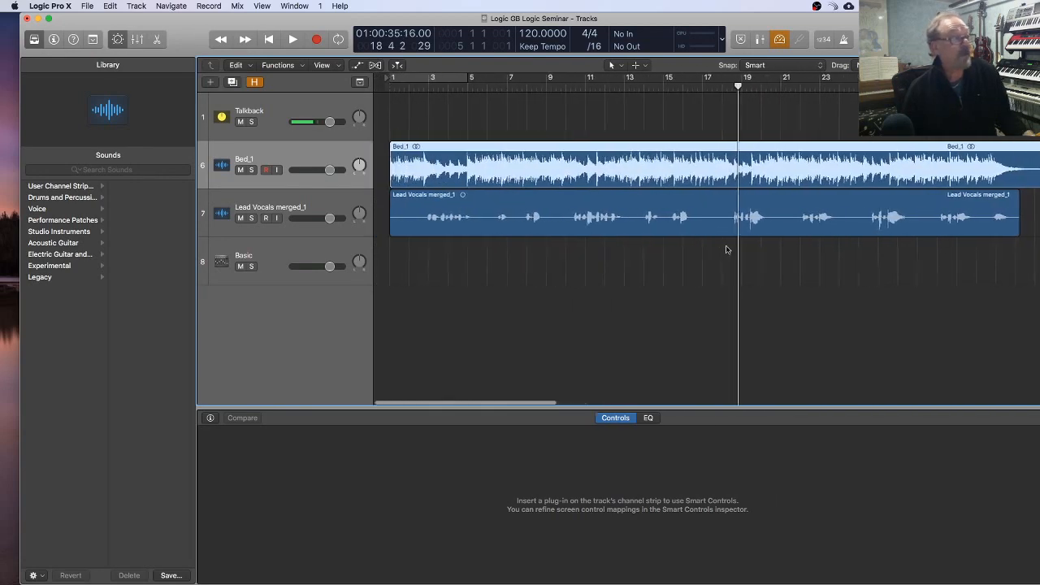
scroll(711, 253, "right", 1)
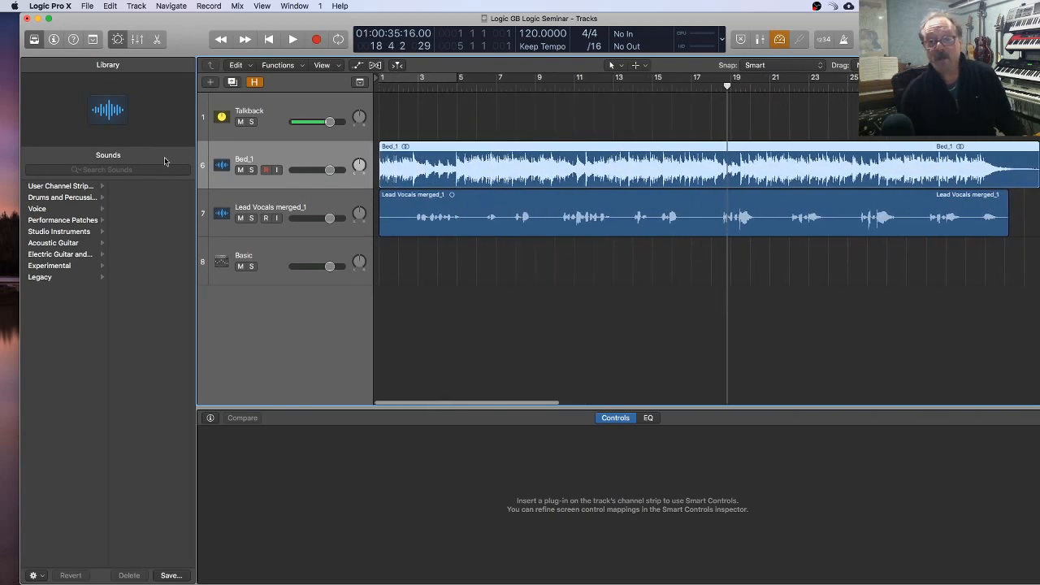
Step: Lower the Bed_1 track to -7.4 dB and the Lead Vocals merged_1 track to -0.3 dB, and return the playhead to the start
left_click_drag(332, 172, 317, 172)
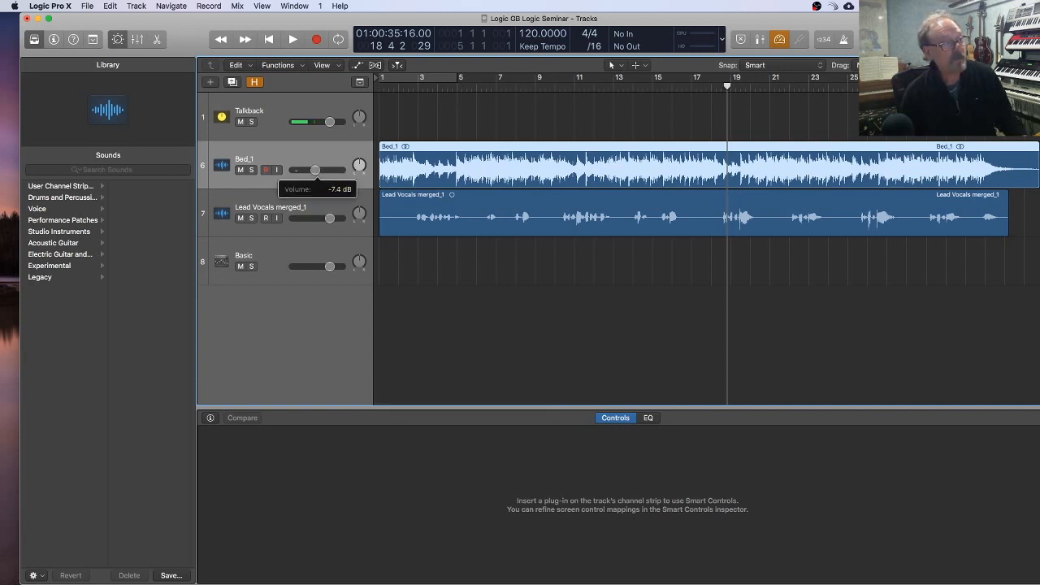
mouse_move(332, 213)
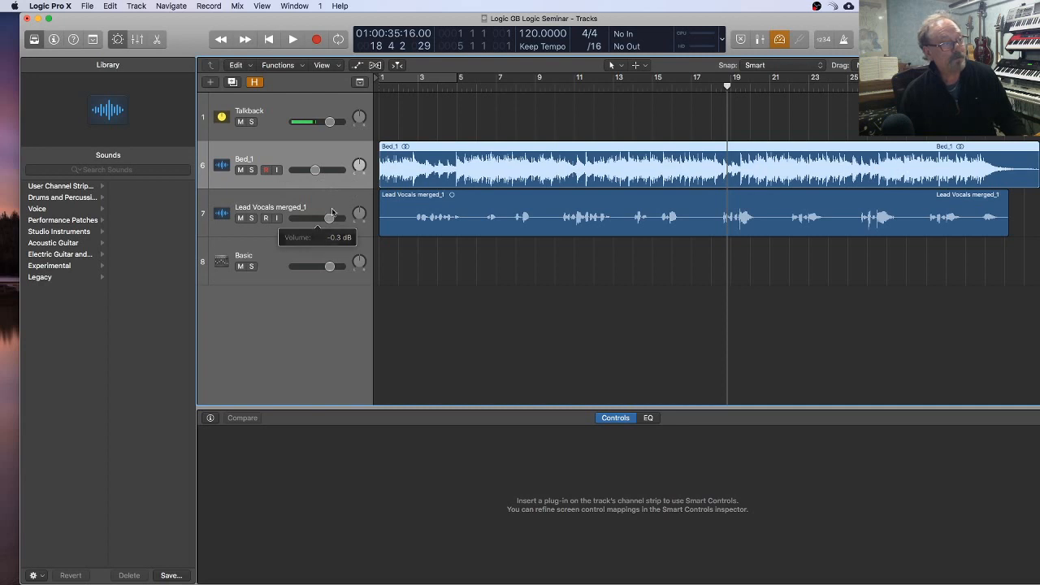
left_click(382, 87)
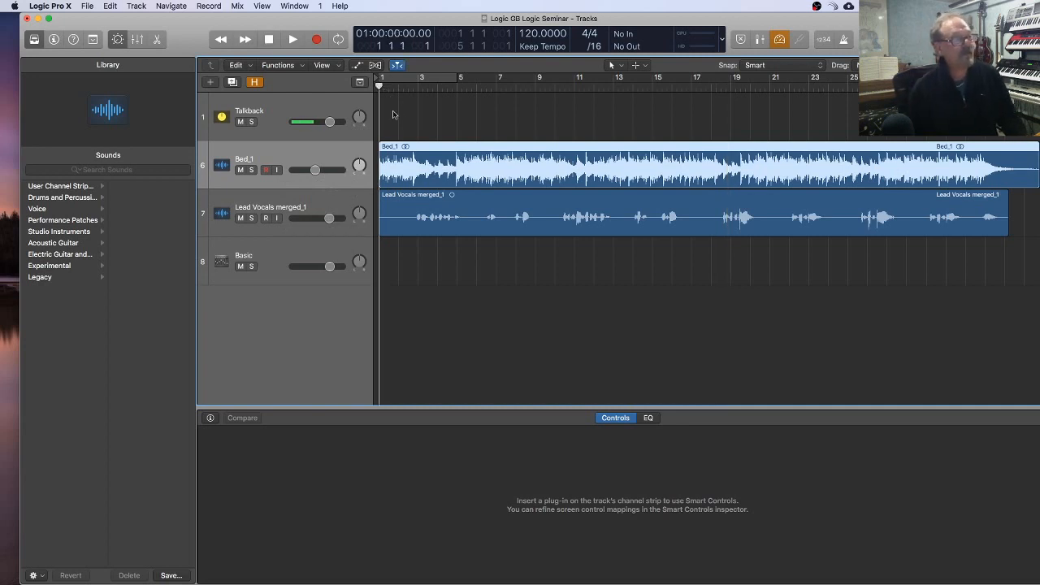
Step: Play the song from the start to about bar 25 while lowering Bed_1 slightly and raising Lead Vocals merged_1 slightly
key("space")
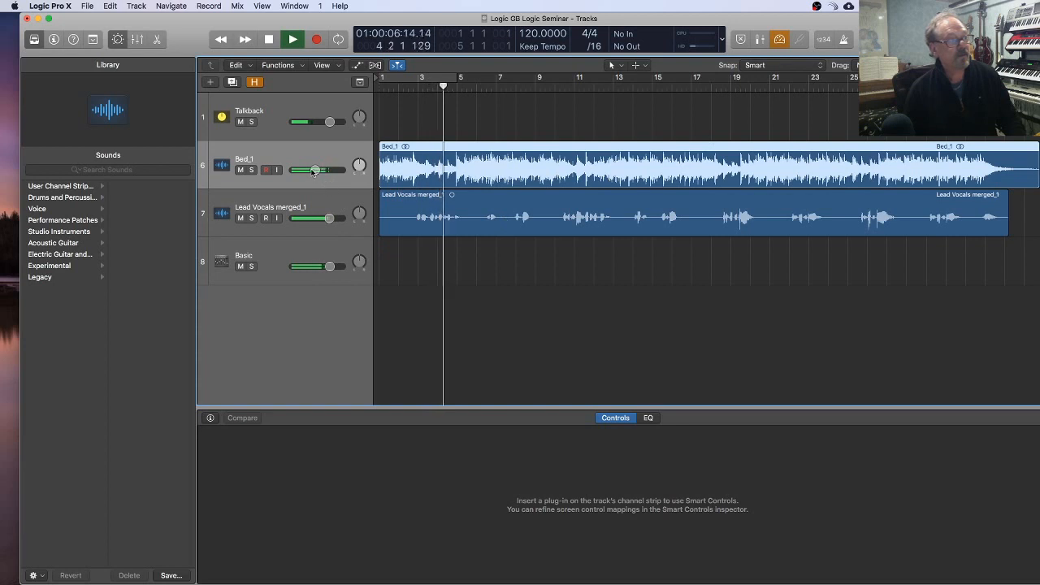
left_click_drag(316, 170, 312, 170)
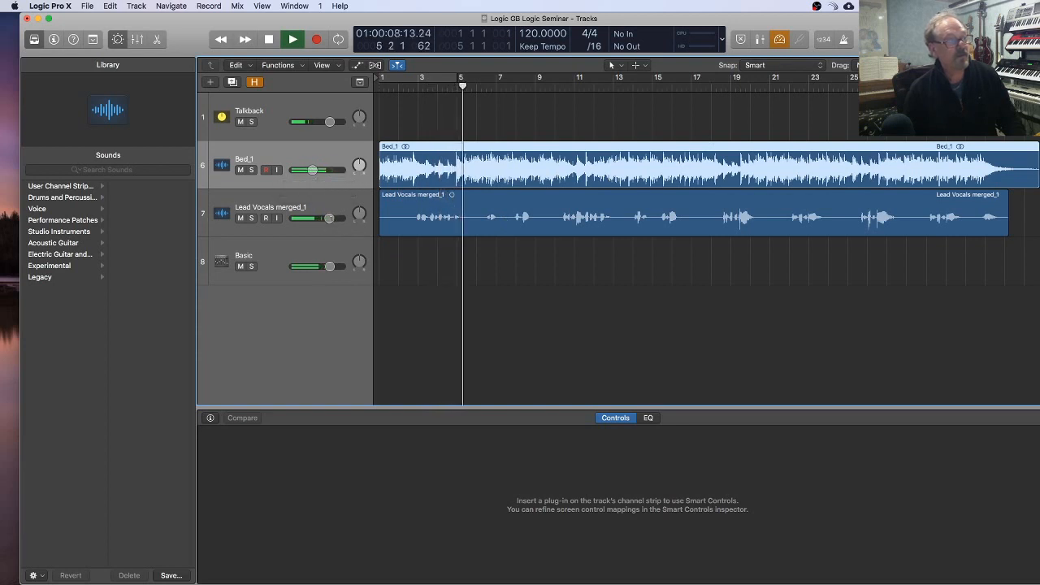
left_click_drag(329, 217, 330, 218)
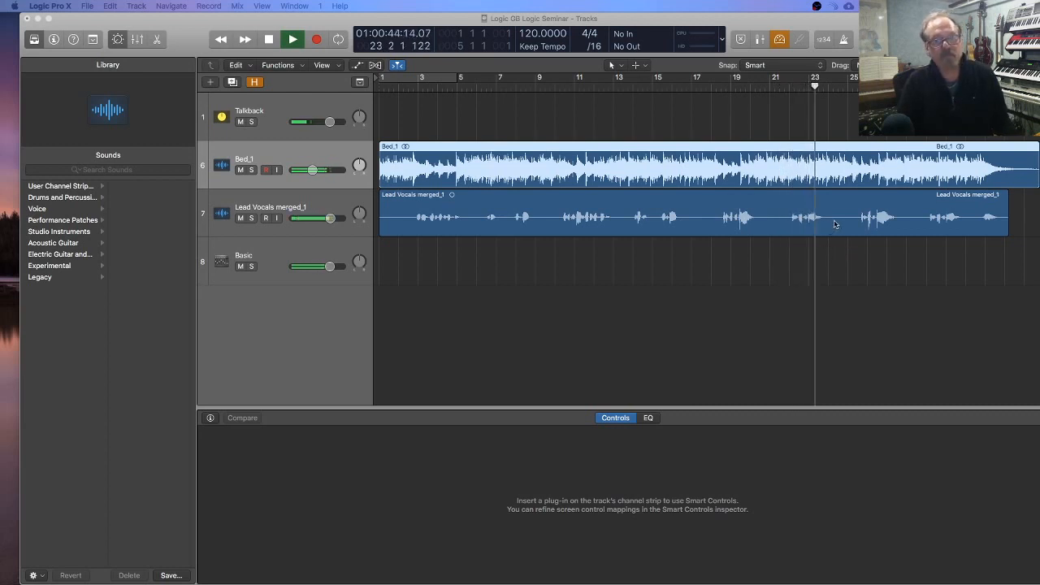
left_click(727, 317)
key("space")
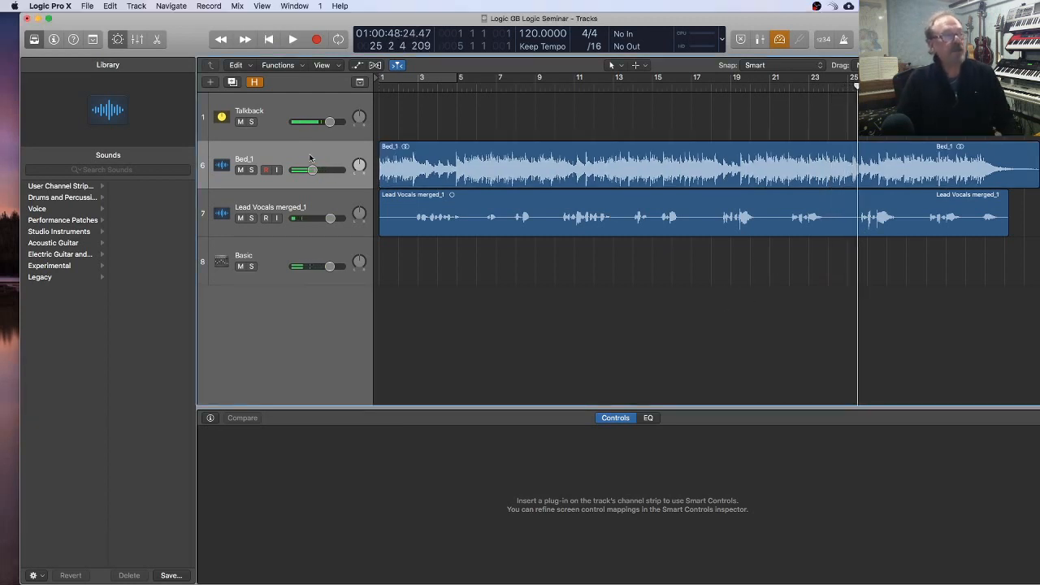
left_click(310, 157)
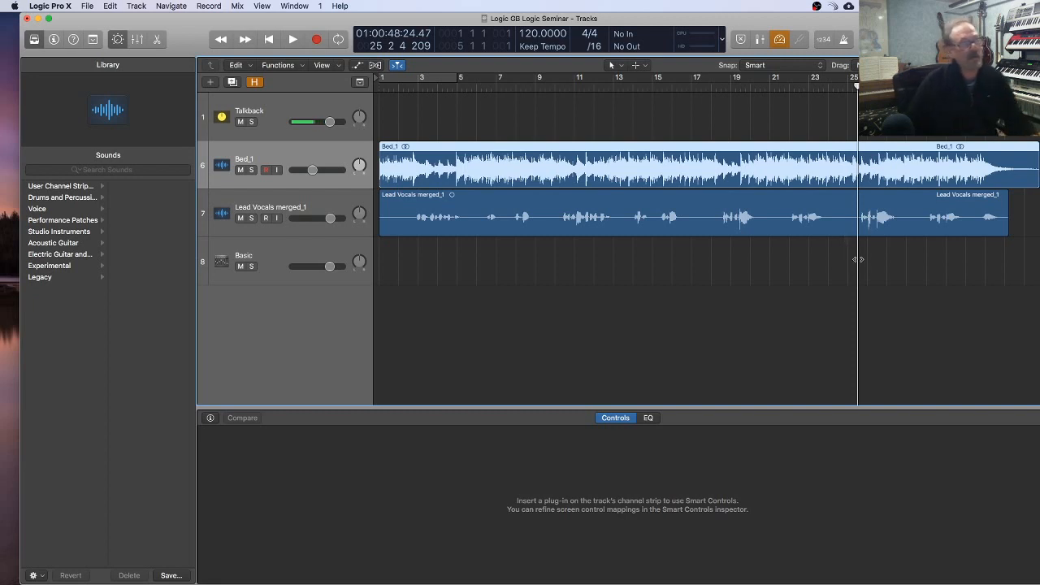
left_click(339, 200)
left_click(343, 158)
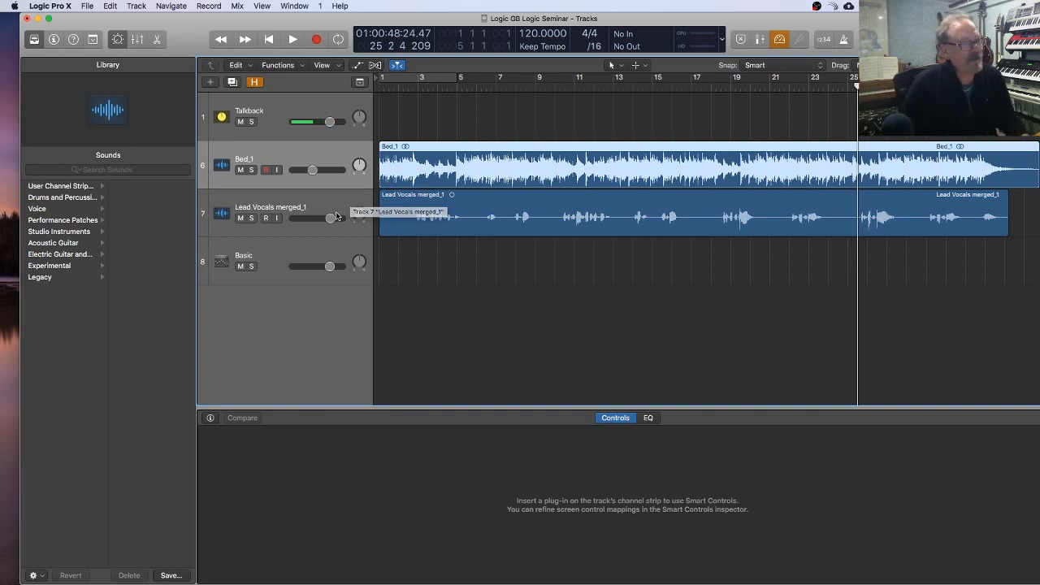
left_click(352, 201)
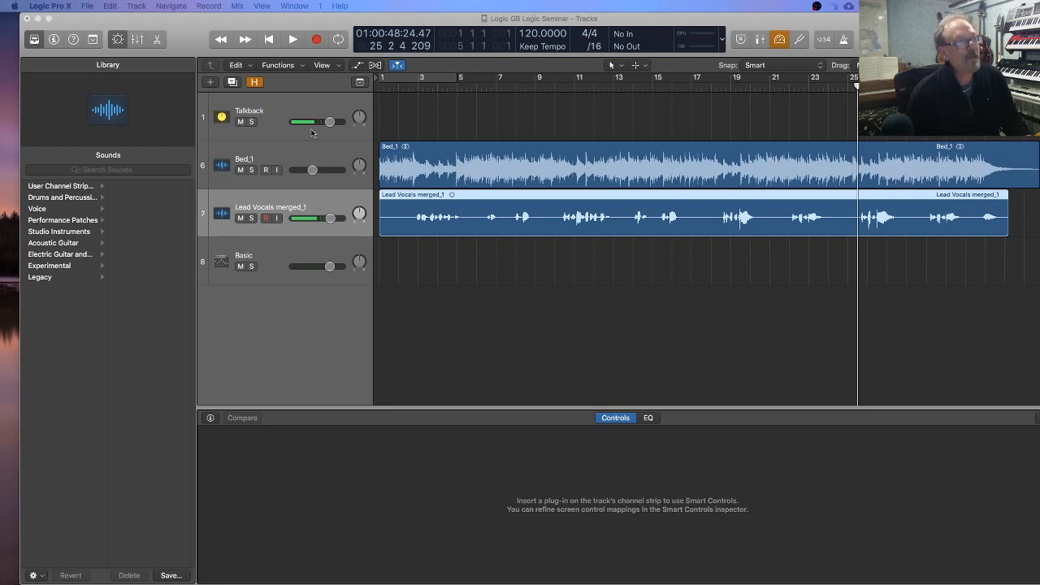
left_click(321, 154)
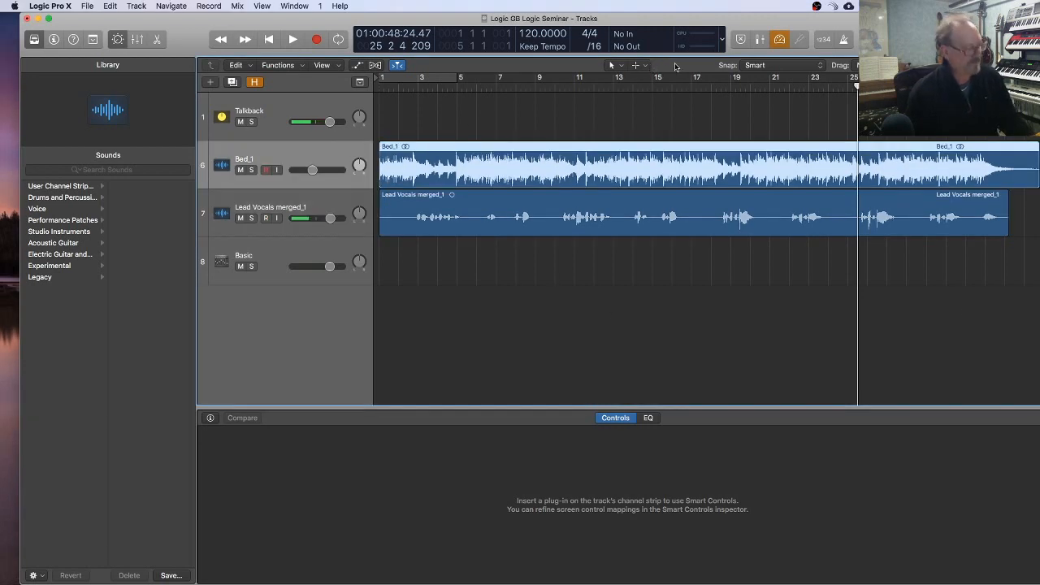
Step: Switch to the Seminar DLMD project in GarageBand and place its playhead at bar 2
key("super+Tab")
key("super+Tab")
key("super+Tab")
key("super+Tab")
key("super+Tab")
key("super+Tab")
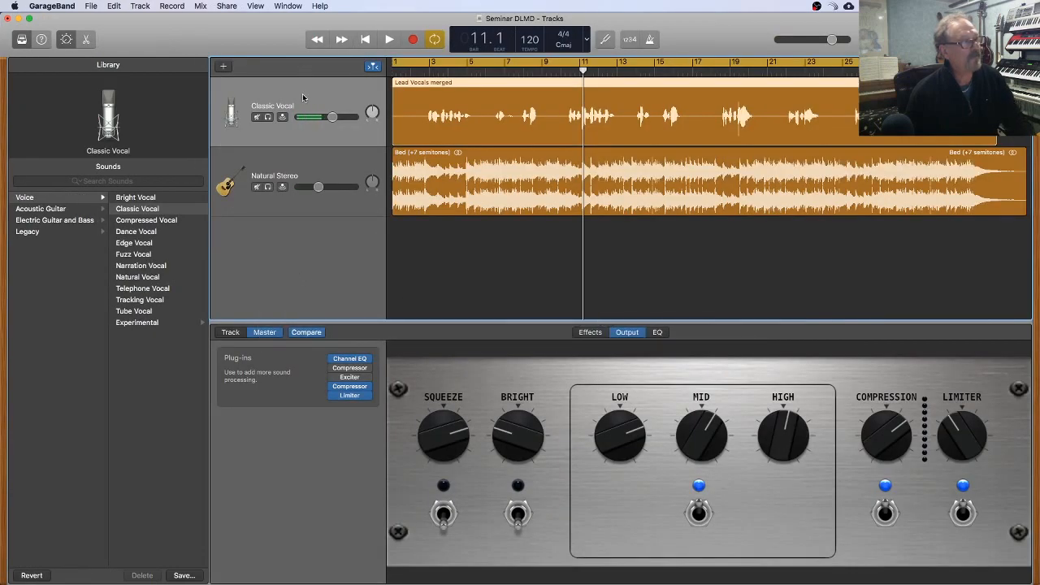
scroll(455, 167, "right", 1)
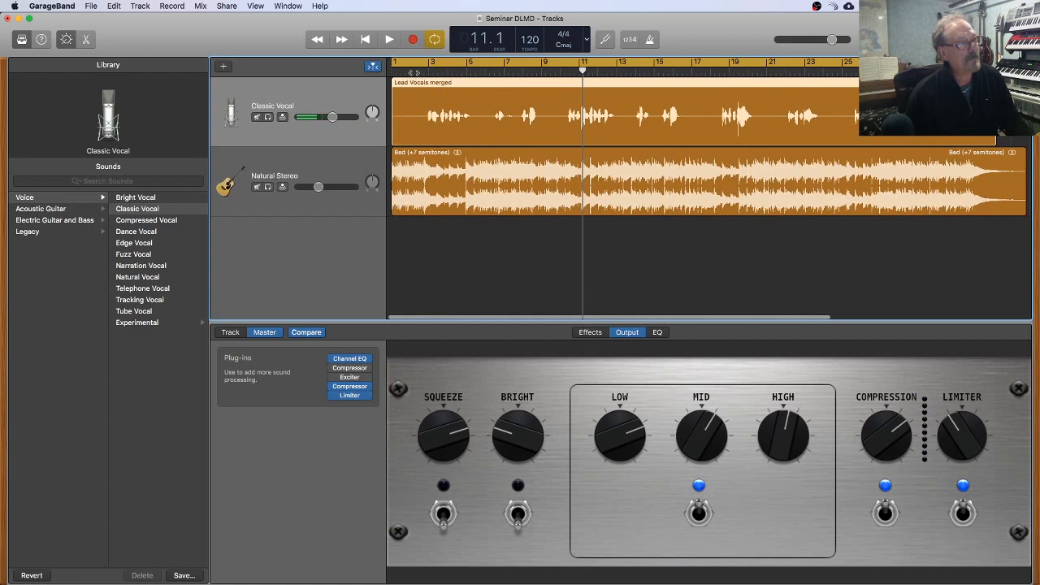
left_click(411, 70)
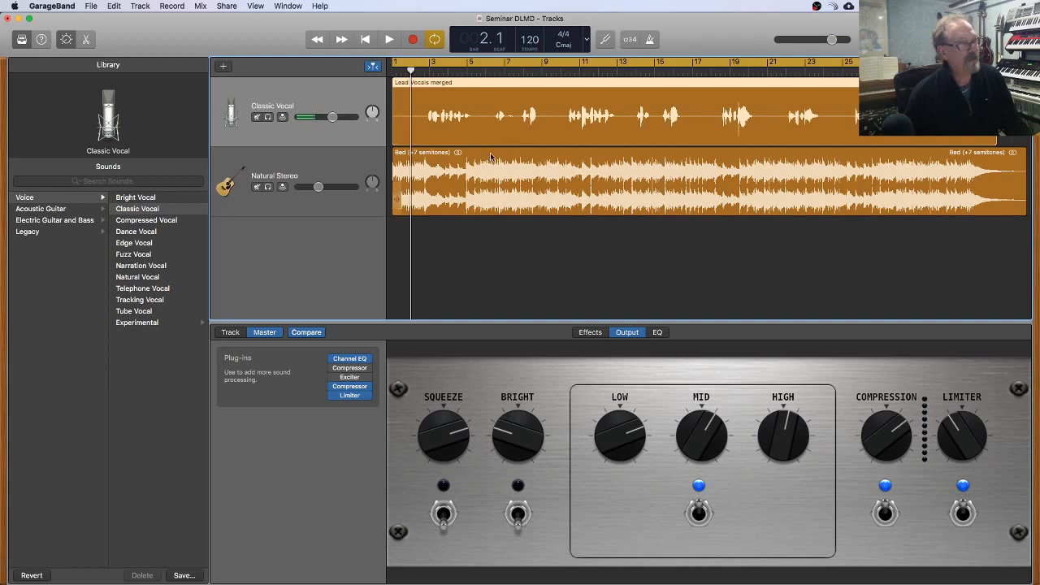
Step: Switch back to Logic Pro X, fit the project window to the screen, and hide and reshow the Library
key("super+Tab")
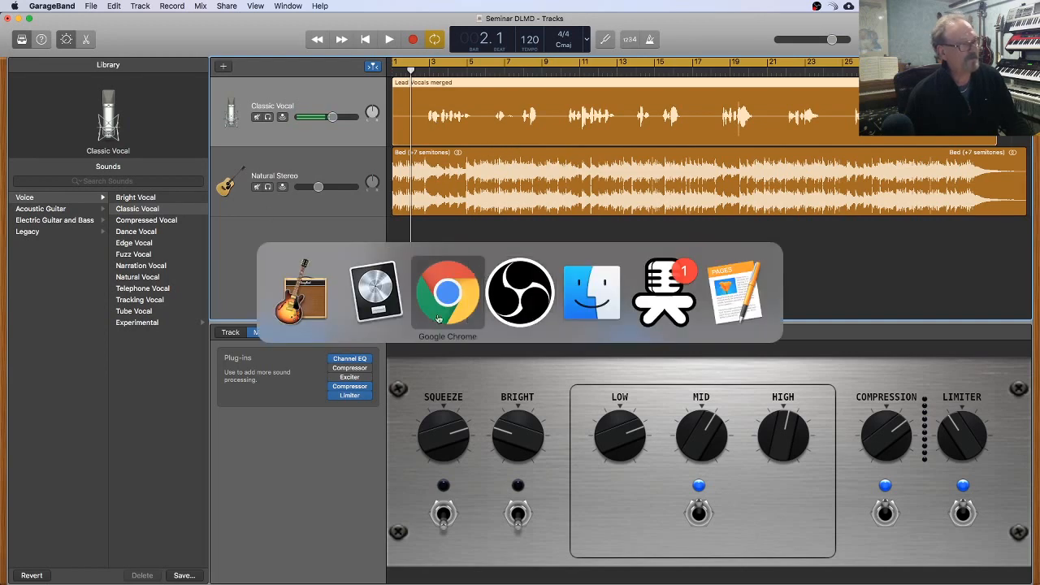
left_click(383, 312)
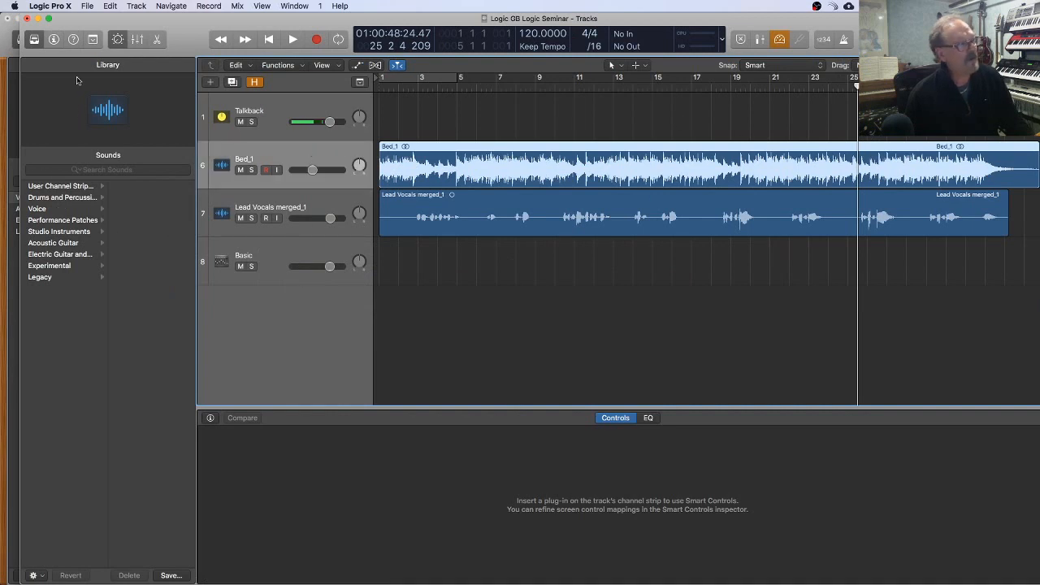
double_click(124, 18)
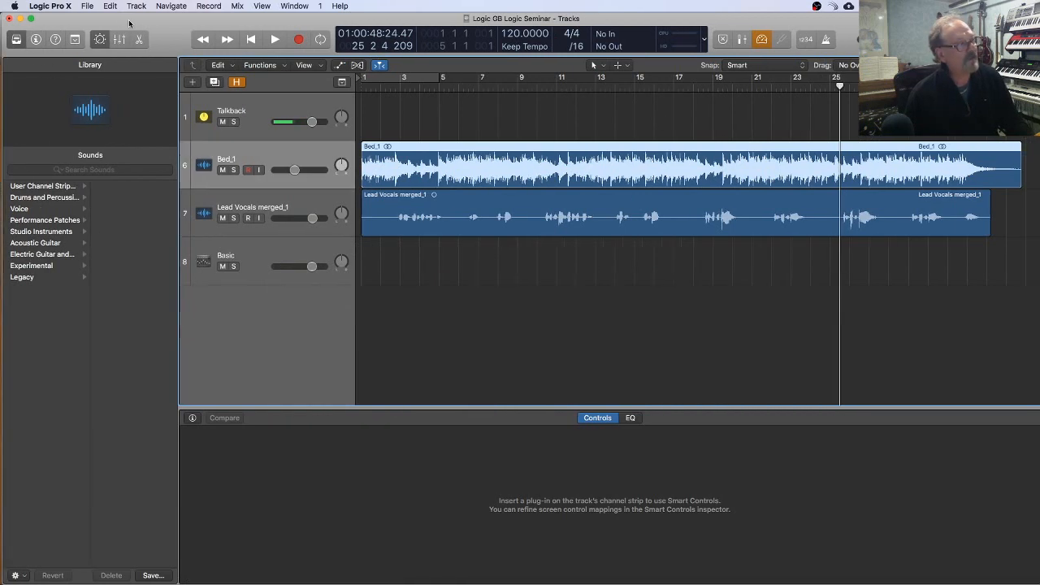
left_click(15, 39)
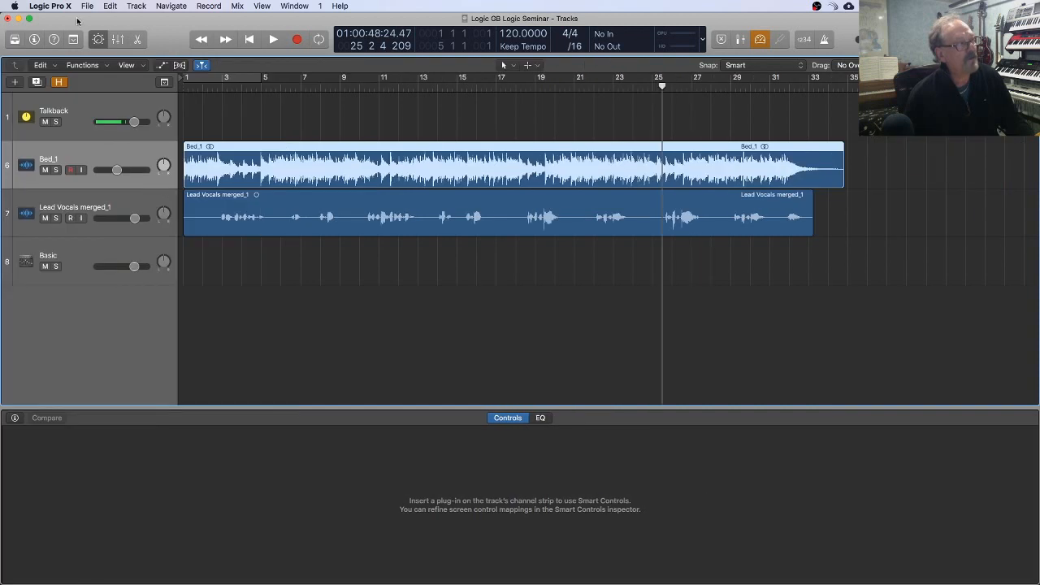
left_click(14, 40)
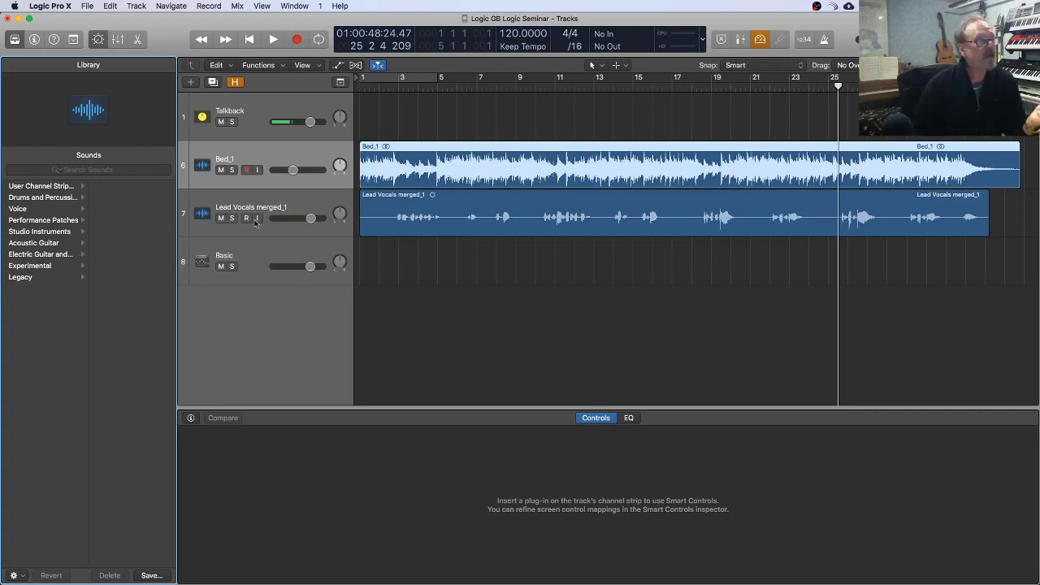
Step: Browse the Voice patches, including Experimental, and apply the Classic Vocal patch to the Lead Vocals merged_1 track
left_click(276, 205)
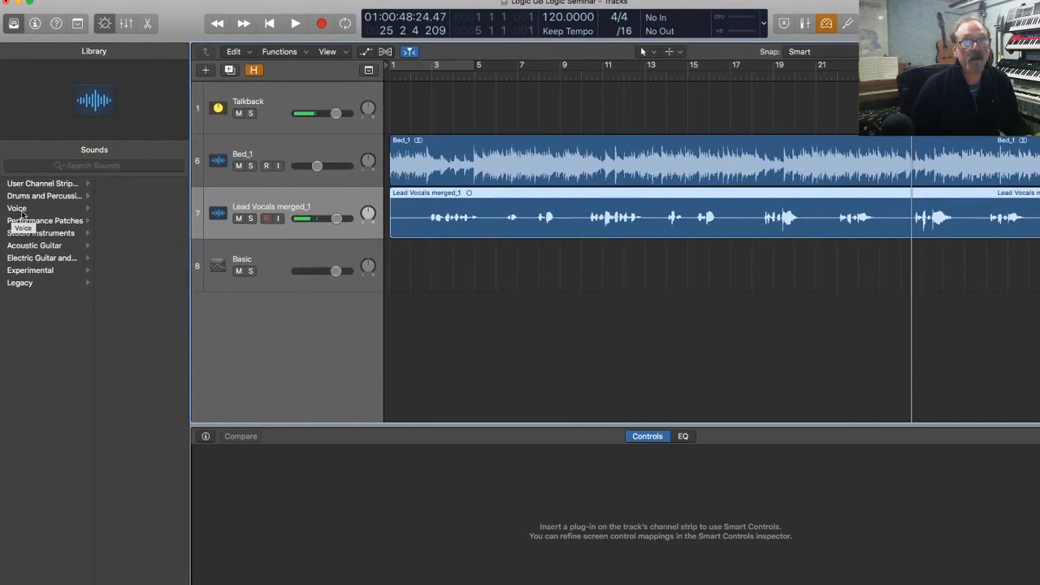
left_click(26, 208)
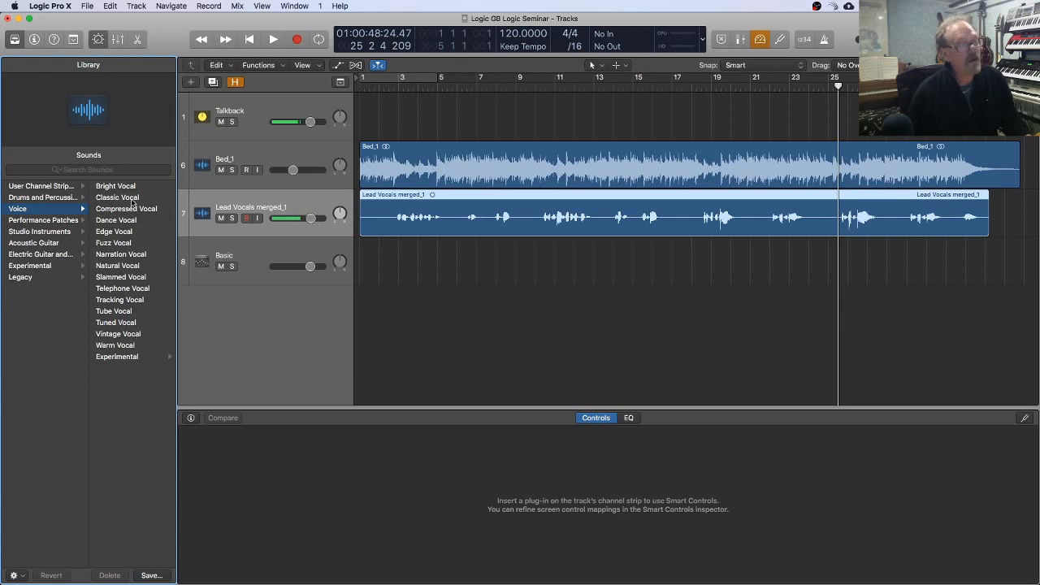
left_click(132, 357)
scroll(38, 219, "left", 2)
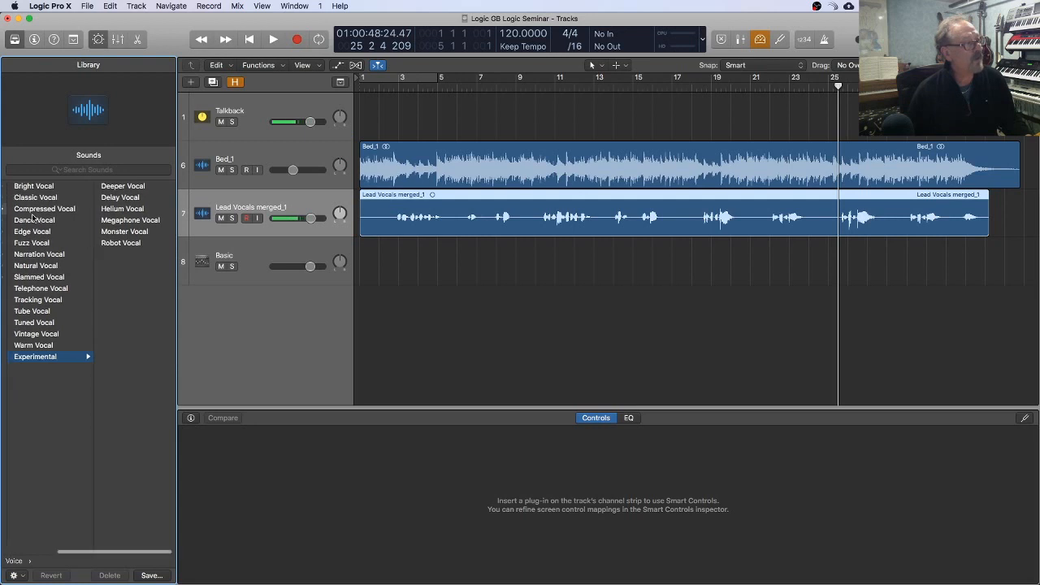
left_click(50, 197)
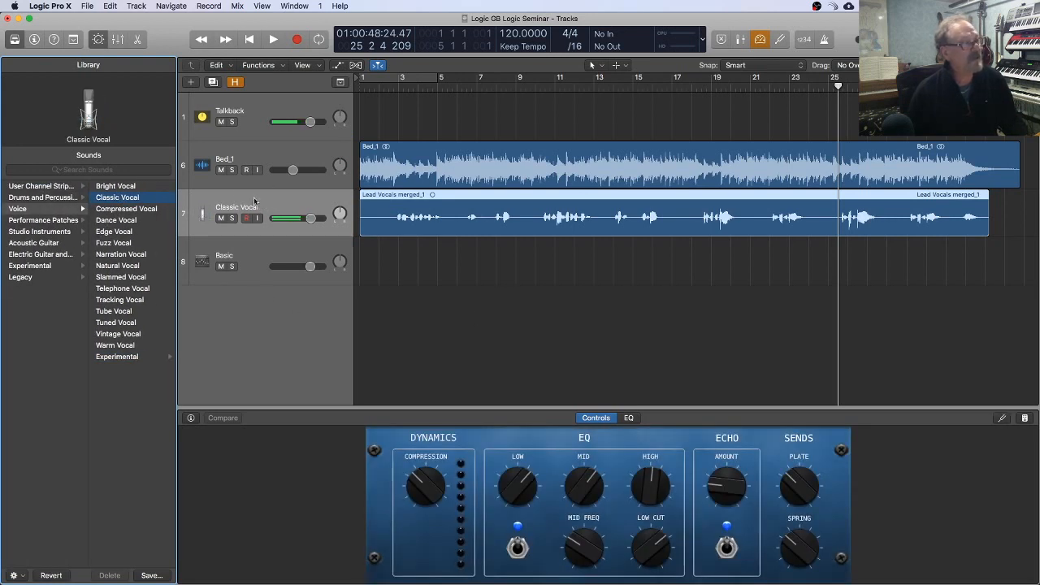
Step: Select the Bed_1 track and briefly play the mix from near bar 13
left_click(297, 160)
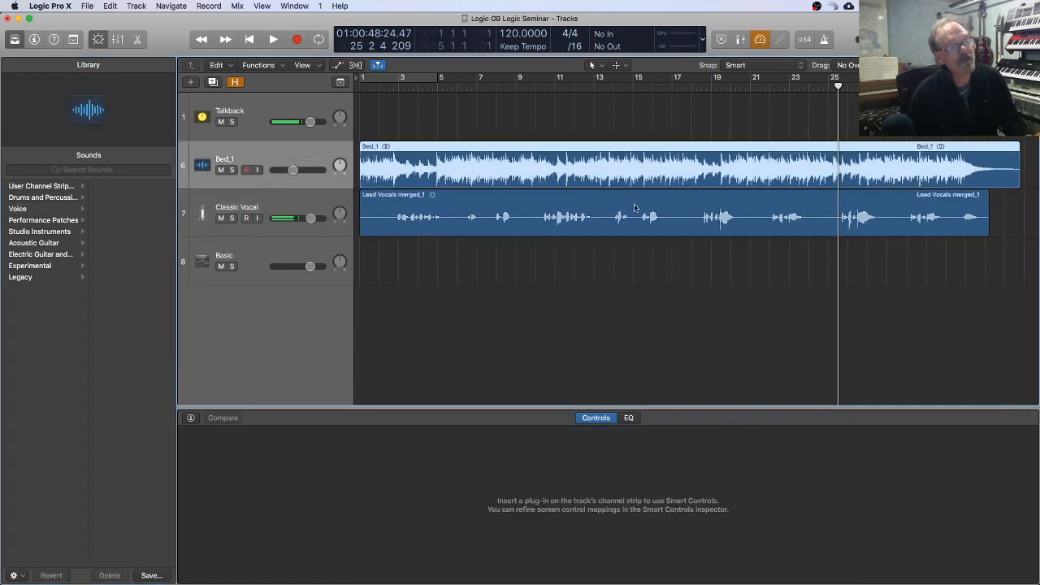
scroll(613, 226, "right", 1)
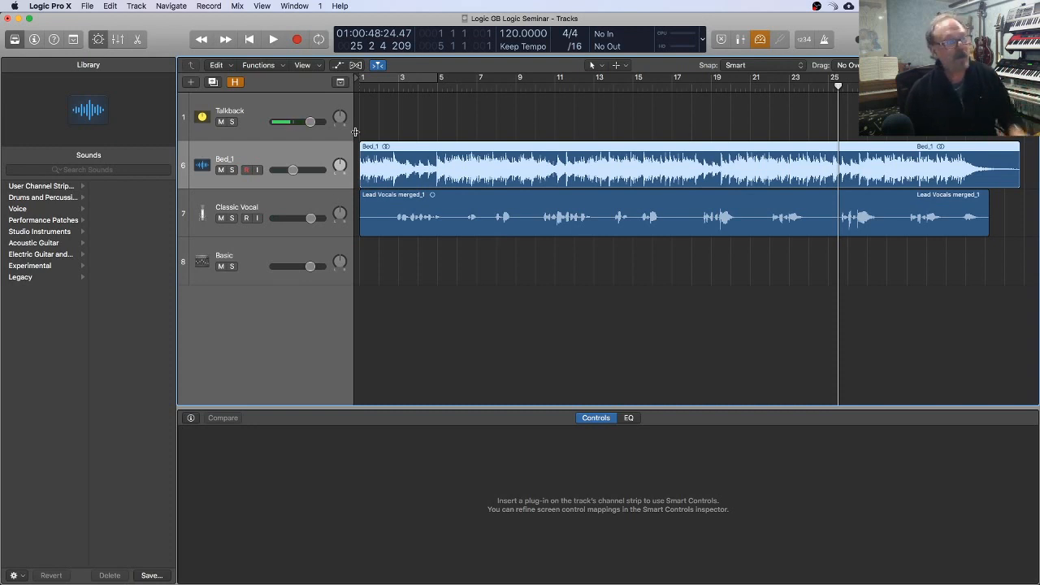
left_click(590, 89)
key("space")
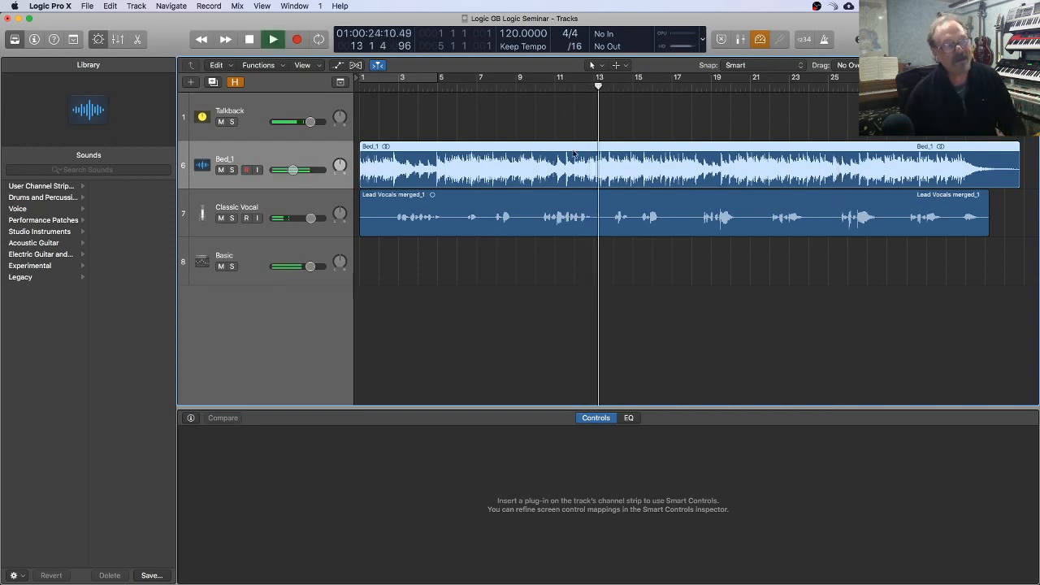
key("space")
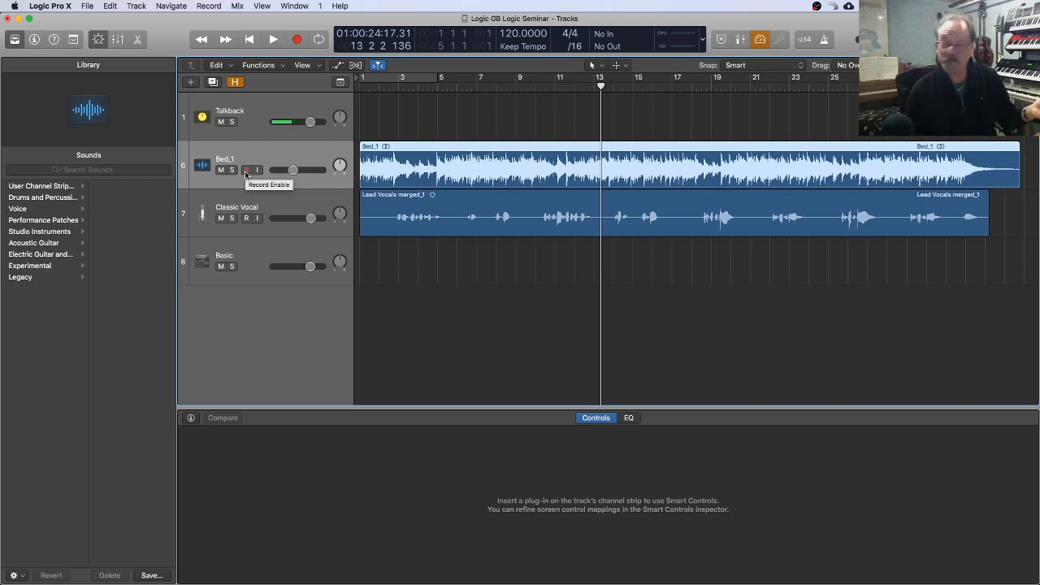
Step: Try to toggle record enable on the Bed_1 track, dismiss the alert, and mute the track
left_click(246, 170)
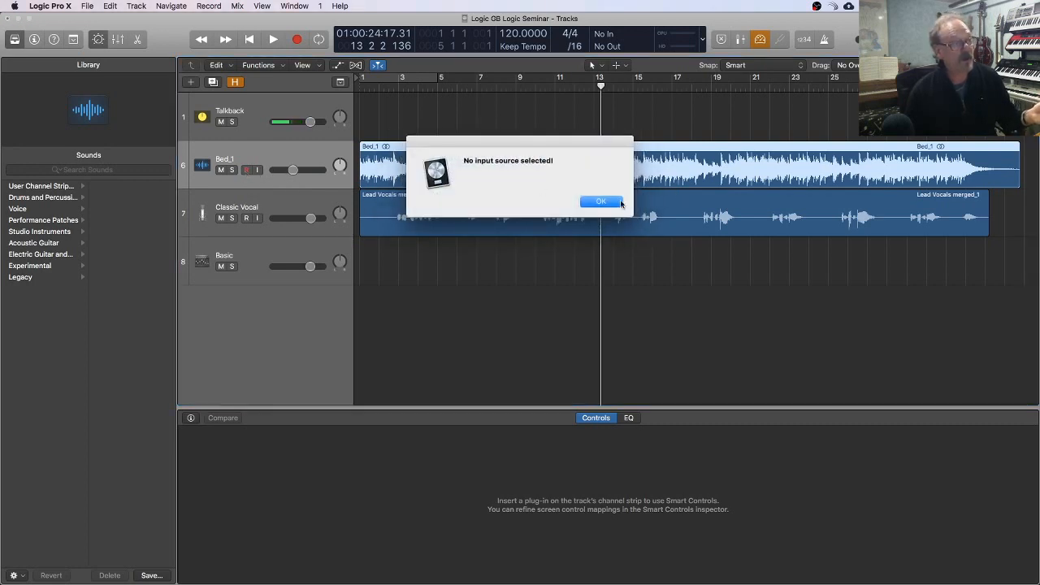
left_click(617, 203)
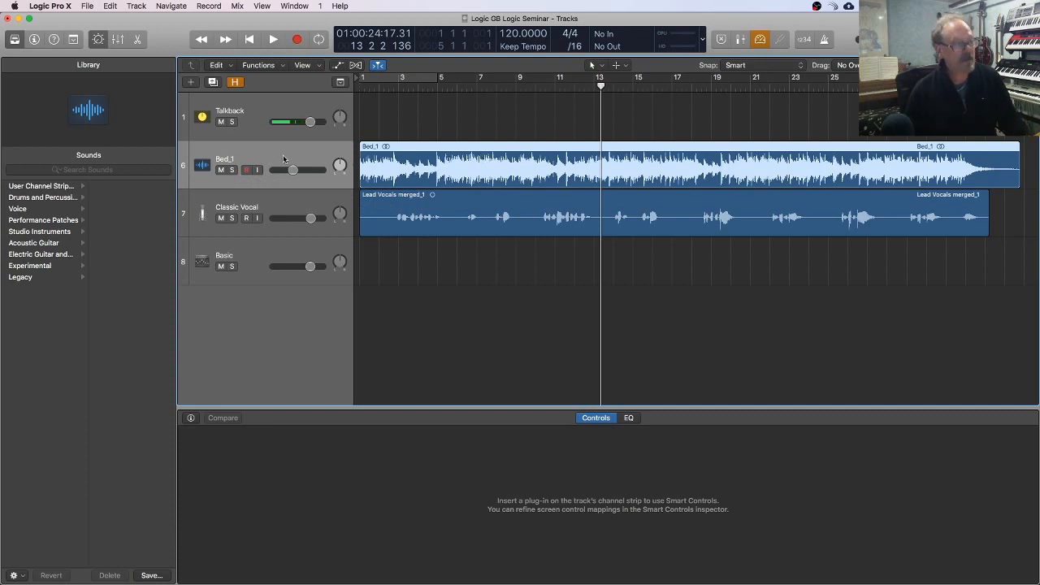
left_click(220, 170)
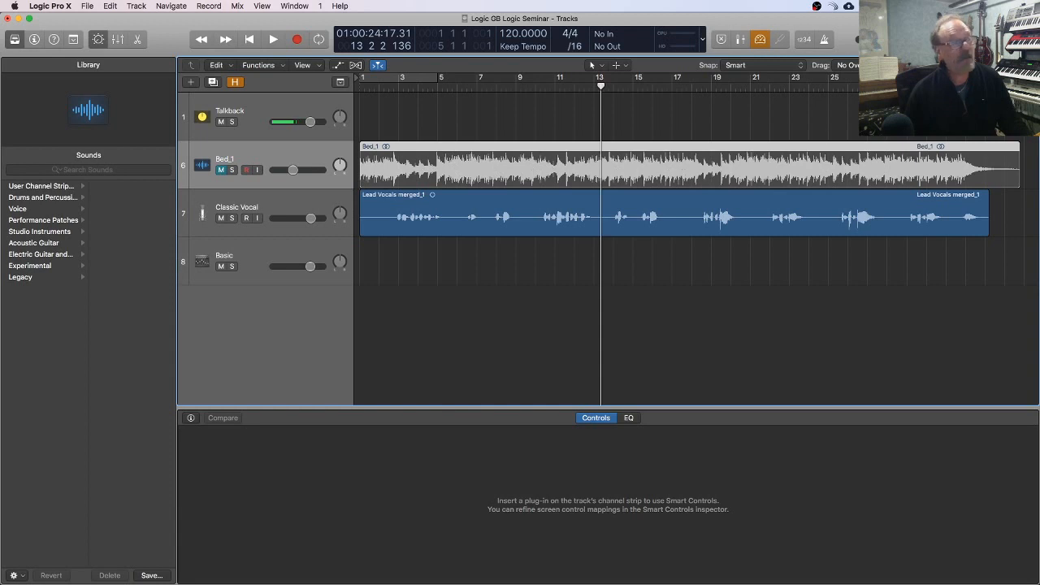
Step: Play the Classic Vocal track from about bar 10 with the bed muted, selecting the vocal track during playback
left_click(541, 87)
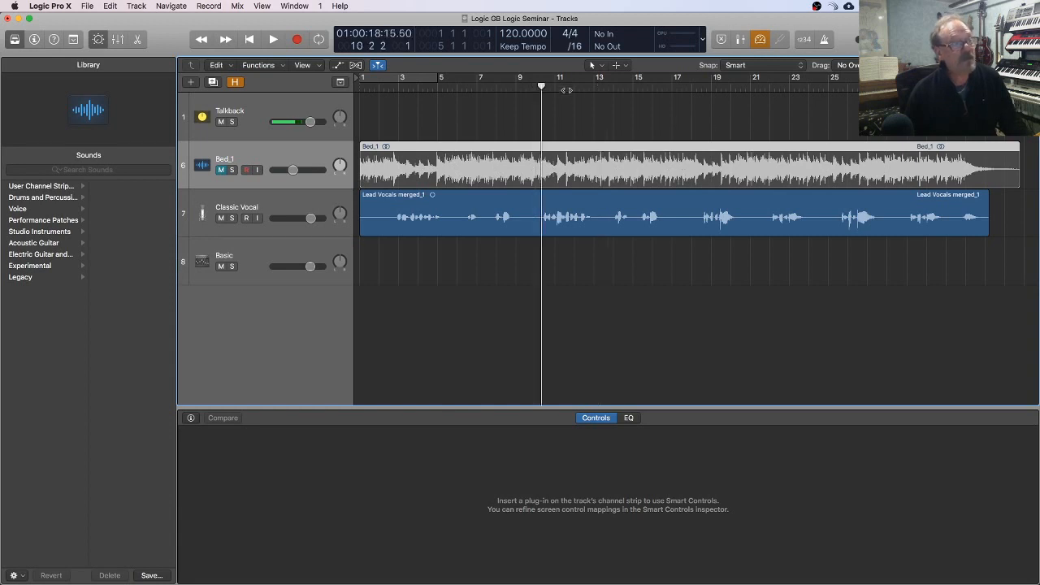
key("space")
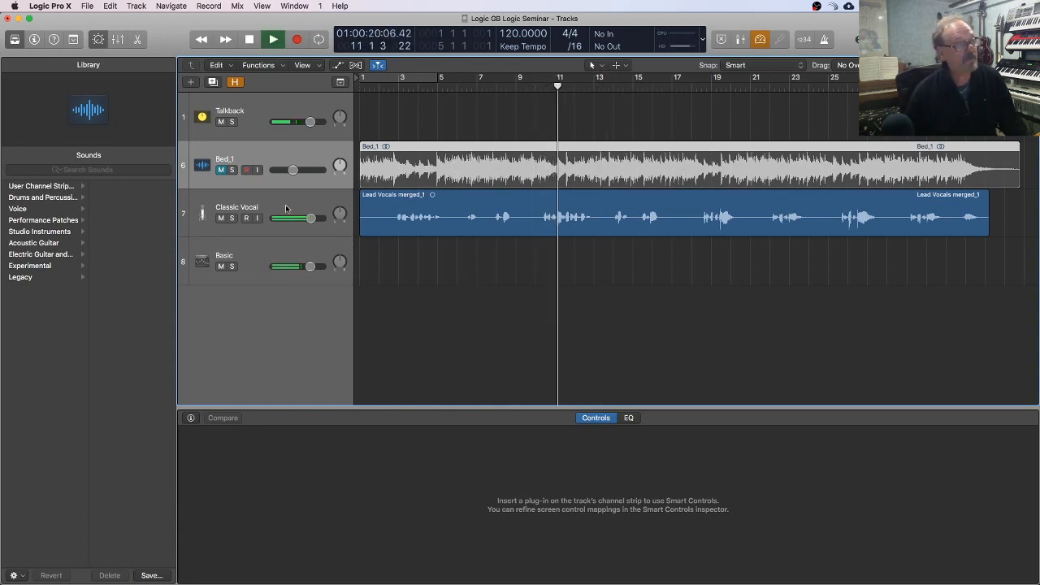
key("Down")
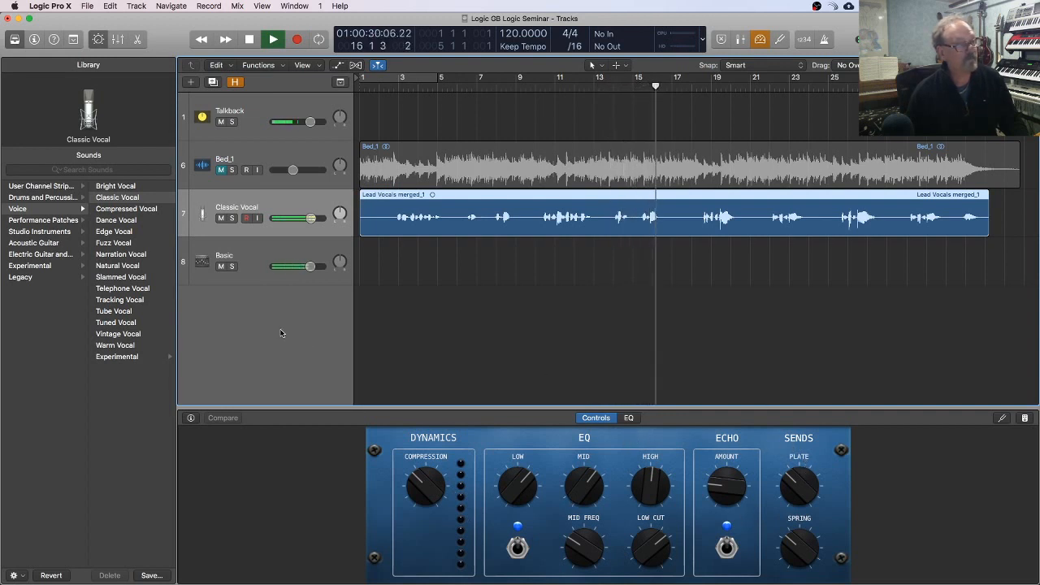
key("space")
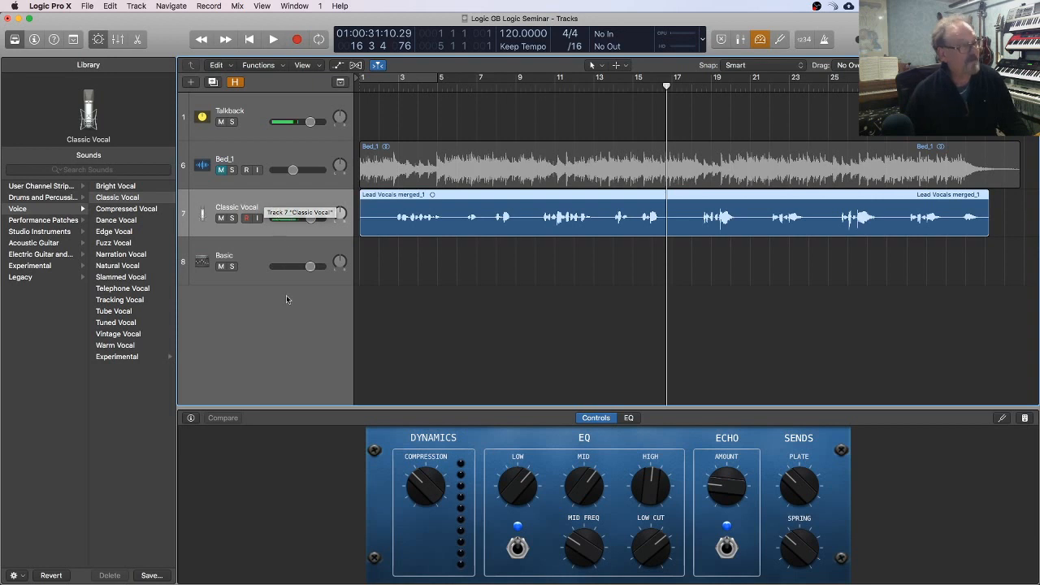
Step: Undo the Classic Vocal patch on the lead vocal track and listen to the unprocessed vocal from about bar 11
key("super+z")
key("space")
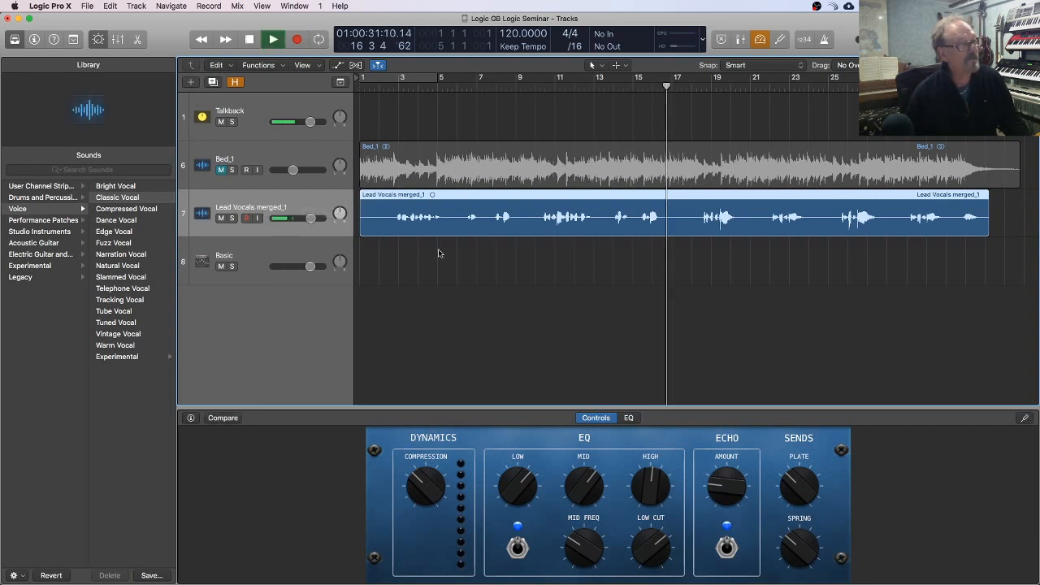
key("space")
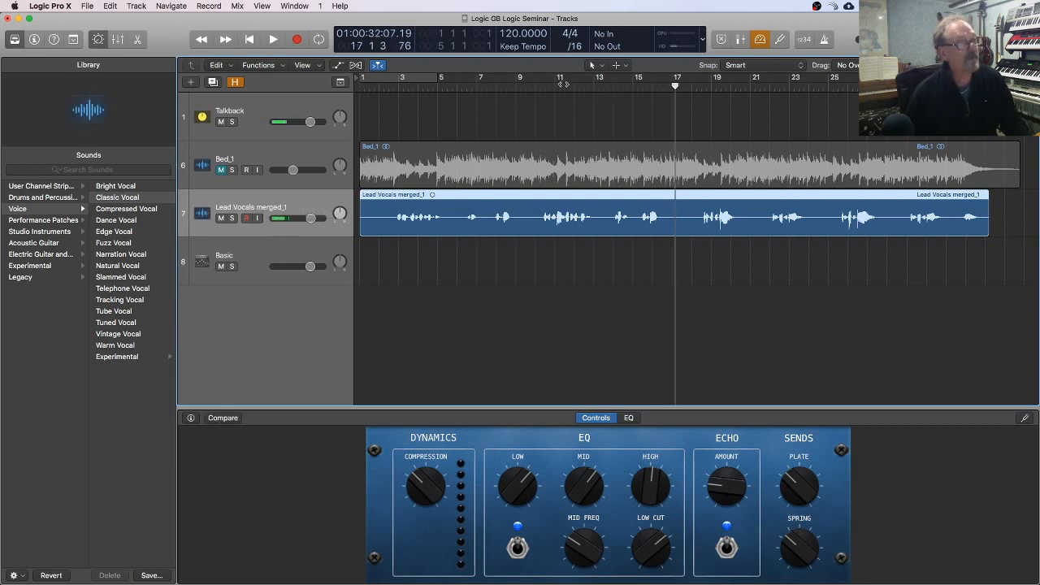
double_click(552, 87)
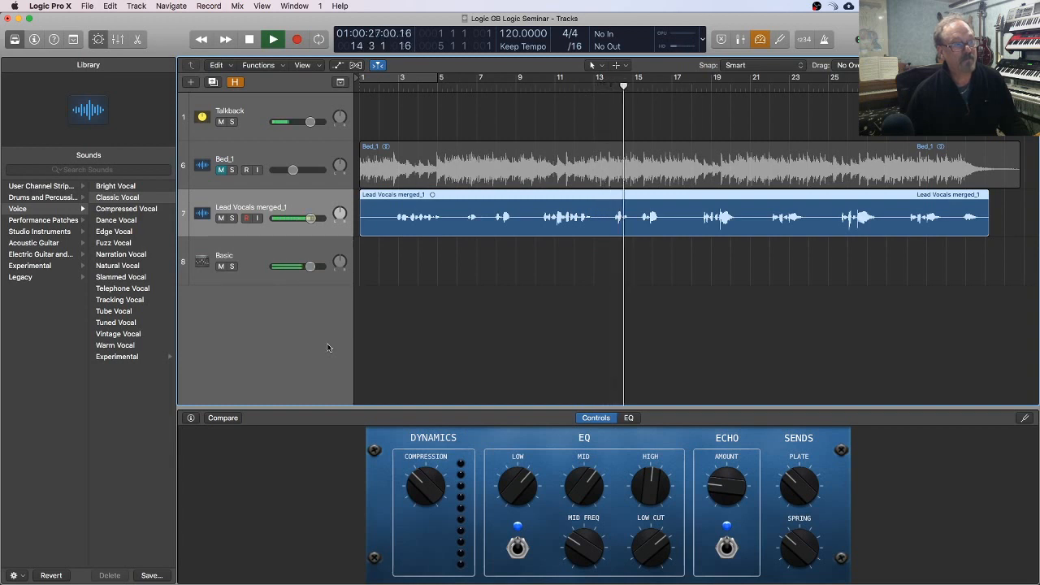
key("space")
Step: Apply the Classic Vocal patch to the Lead Vocals merged_1 track again
left_click(119, 197)
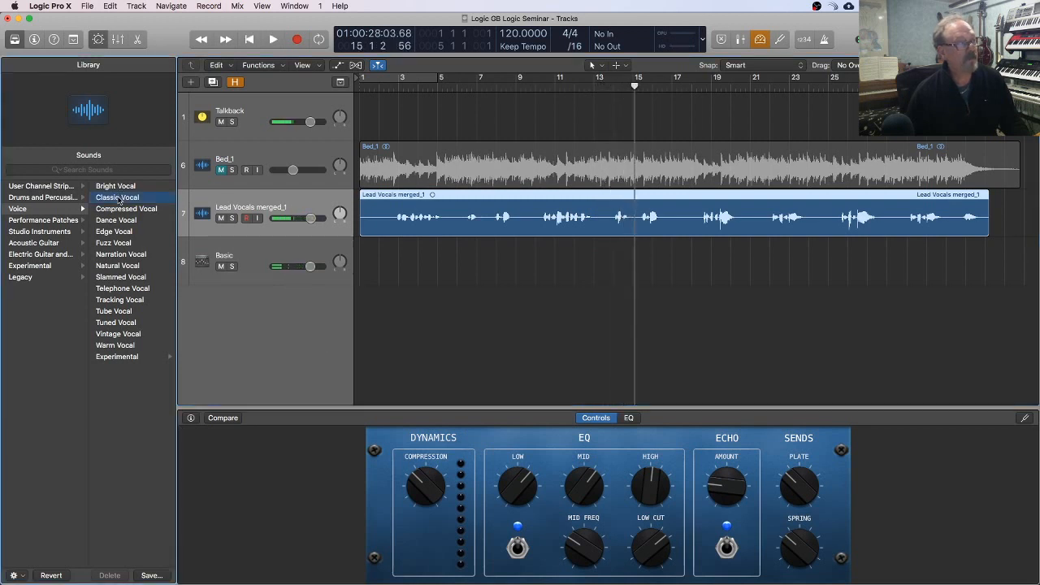
Step: Play the vocal track with the Classic Vocal patch from about bar 10, then stop playback
left_click(534, 83)
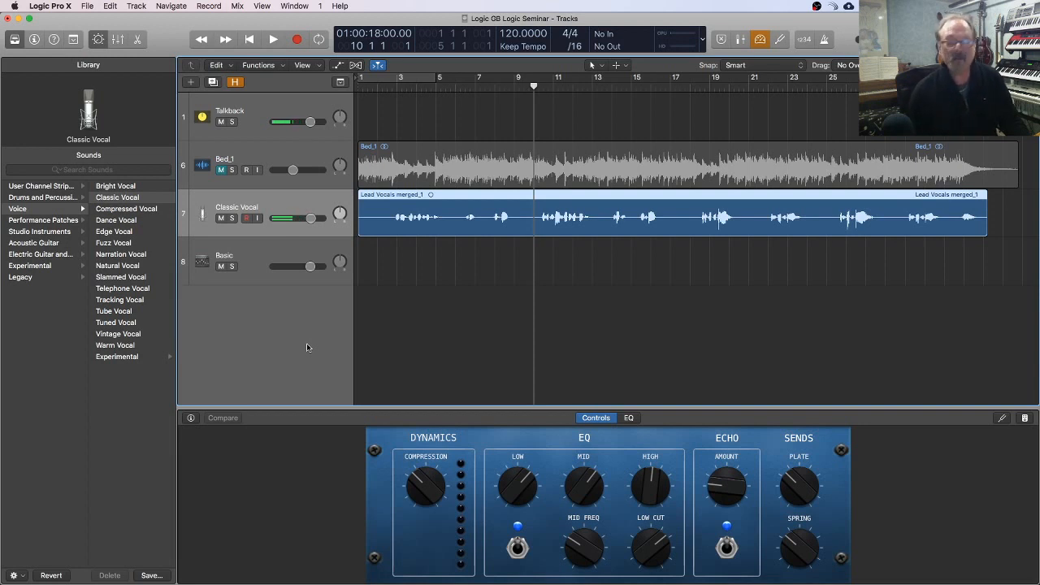
key("space")
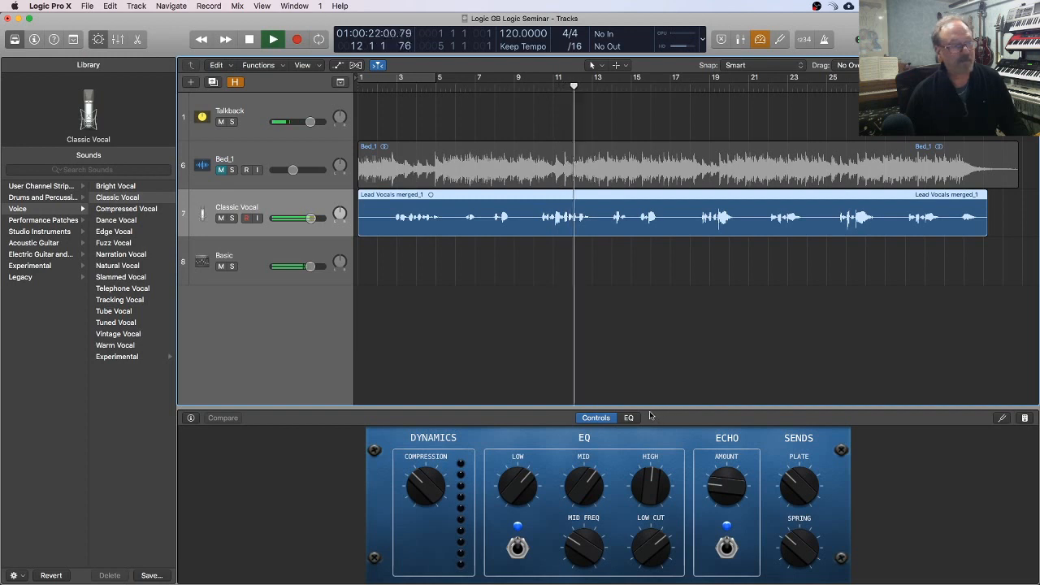
key("space")
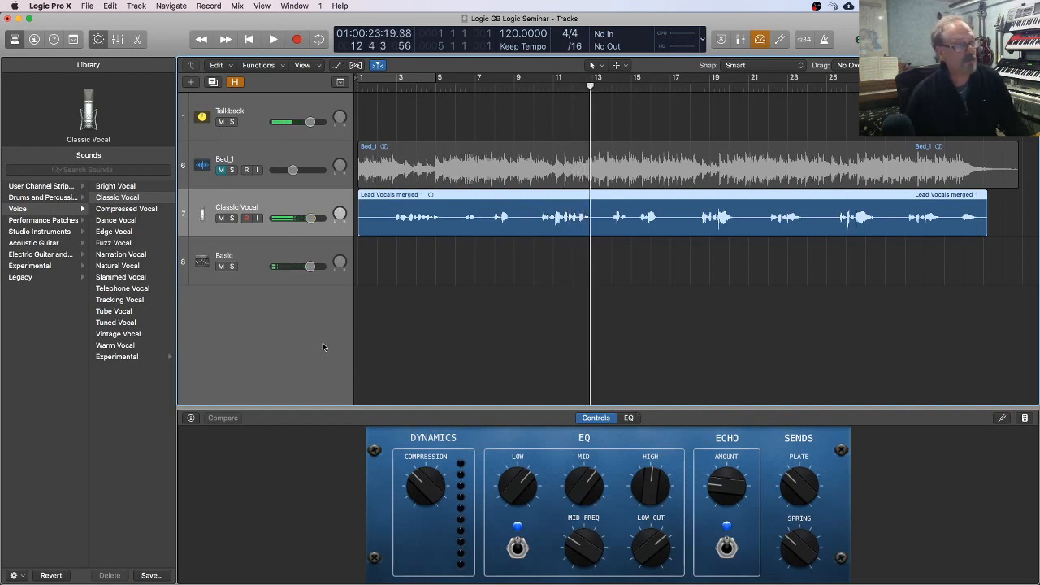
Step: Apply the experimental Helium Vocal patch to the lead vocal track and audition it from about bar 10
left_click(130, 358)
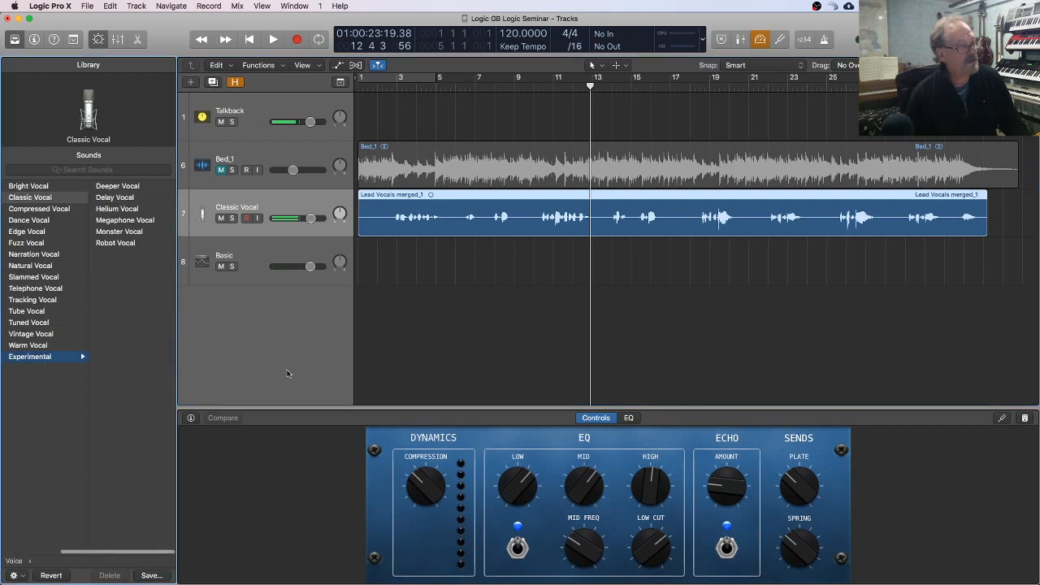
left_click(135, 210)
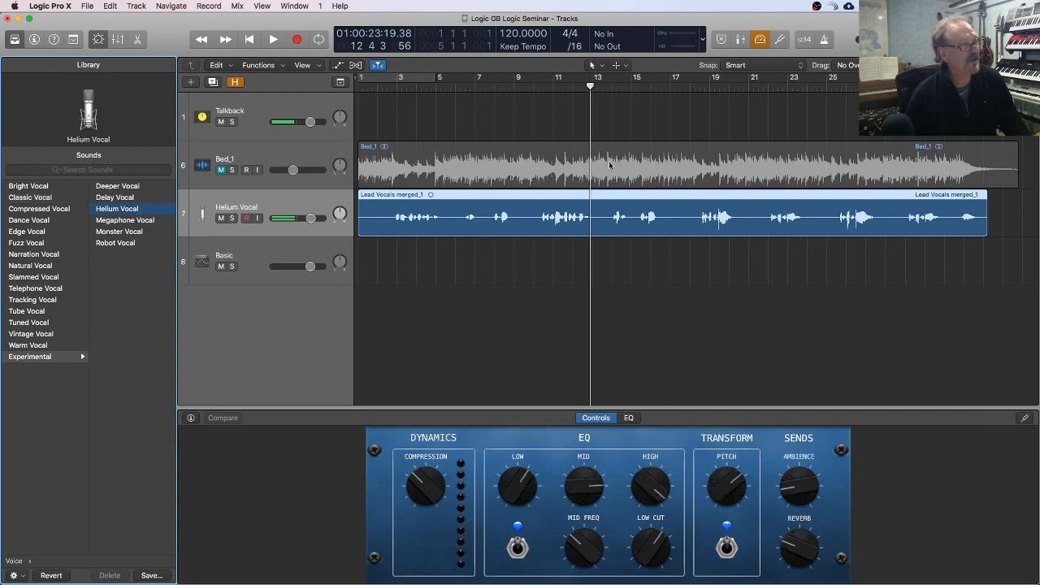
left_click(532, 86)
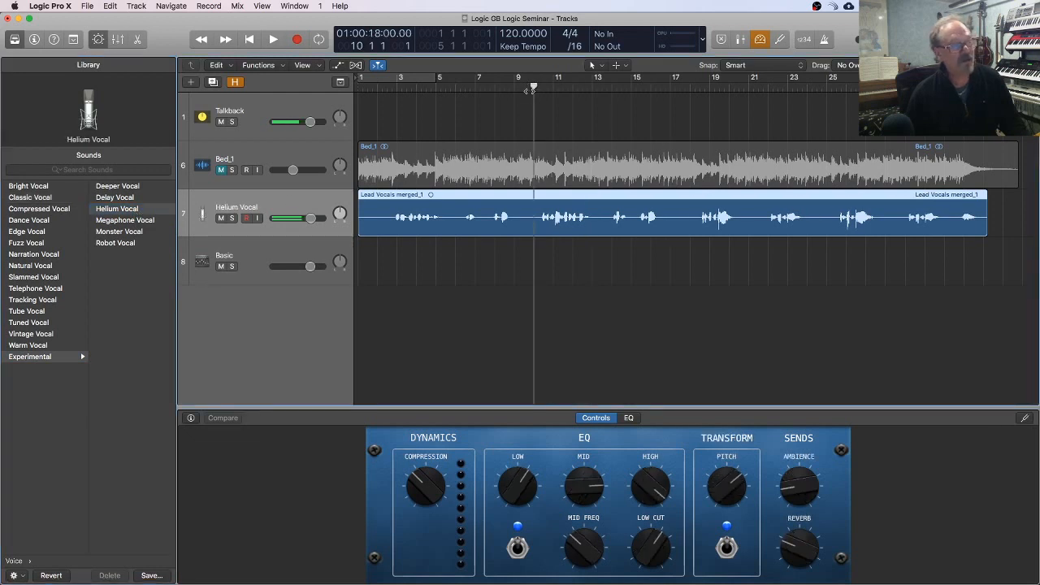
key("space")
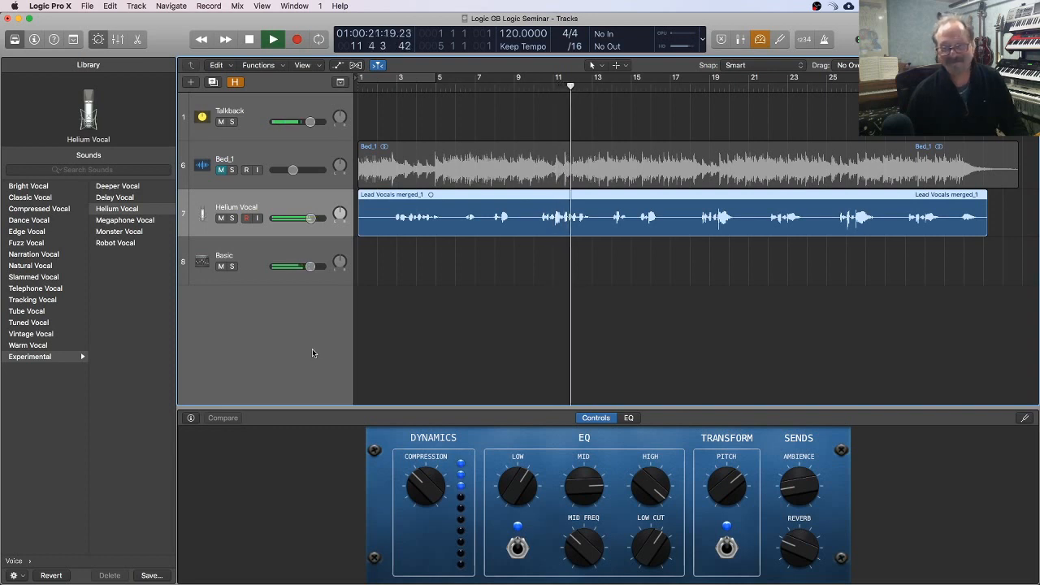
key("space")
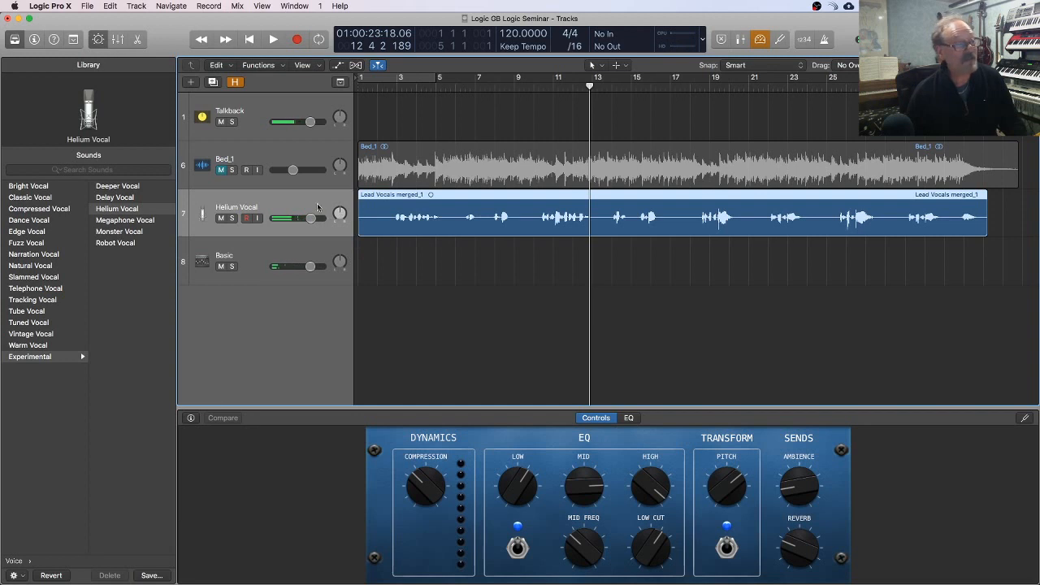
Step: Apply the experimental Deeper Vocal patch to the lead vocal track and audition it from about bar 10
scroll(146, 229, "left", 3)
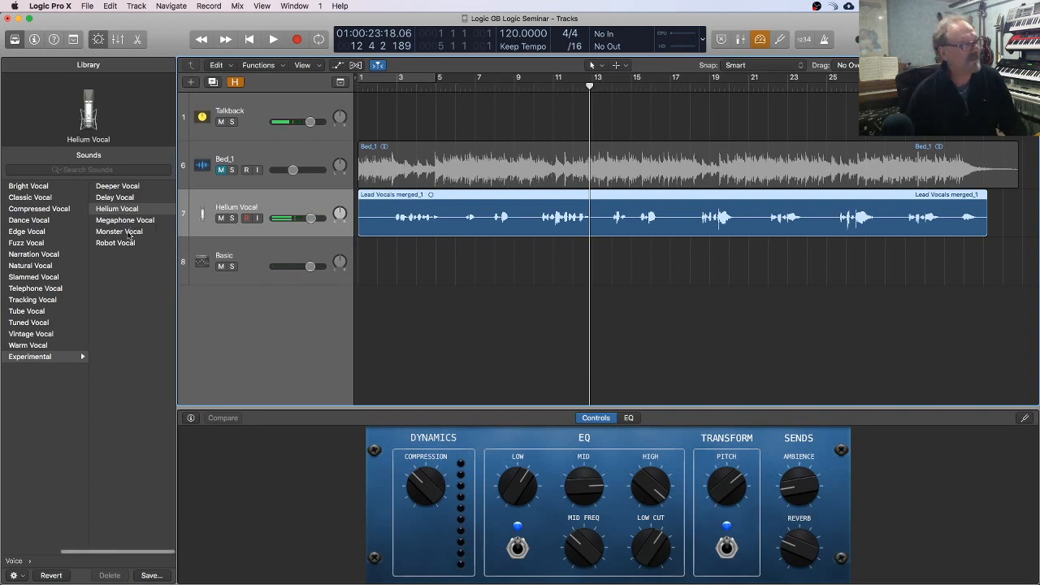
left_click(154, 187)
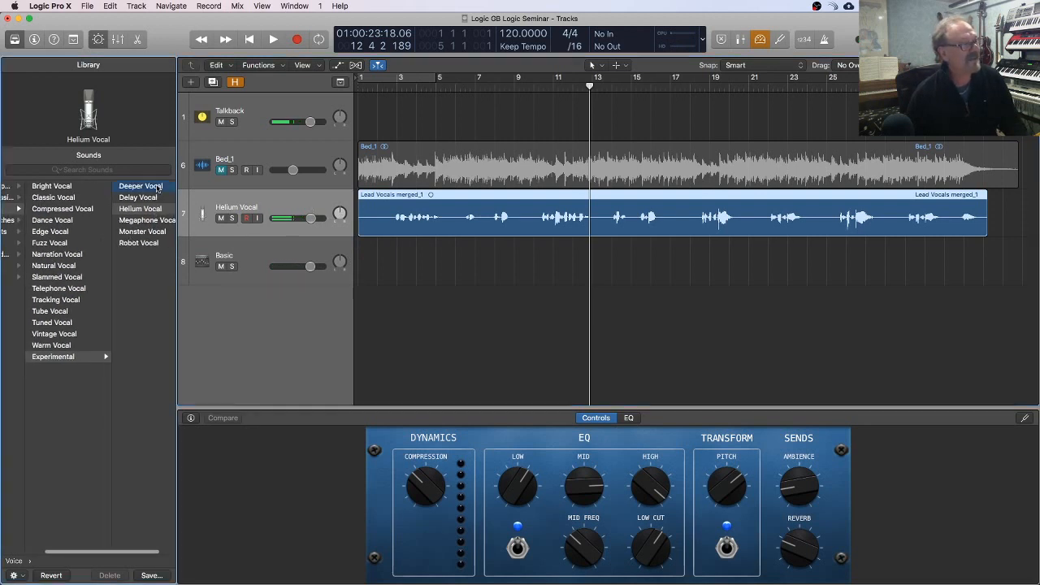
left_click(534, 85)
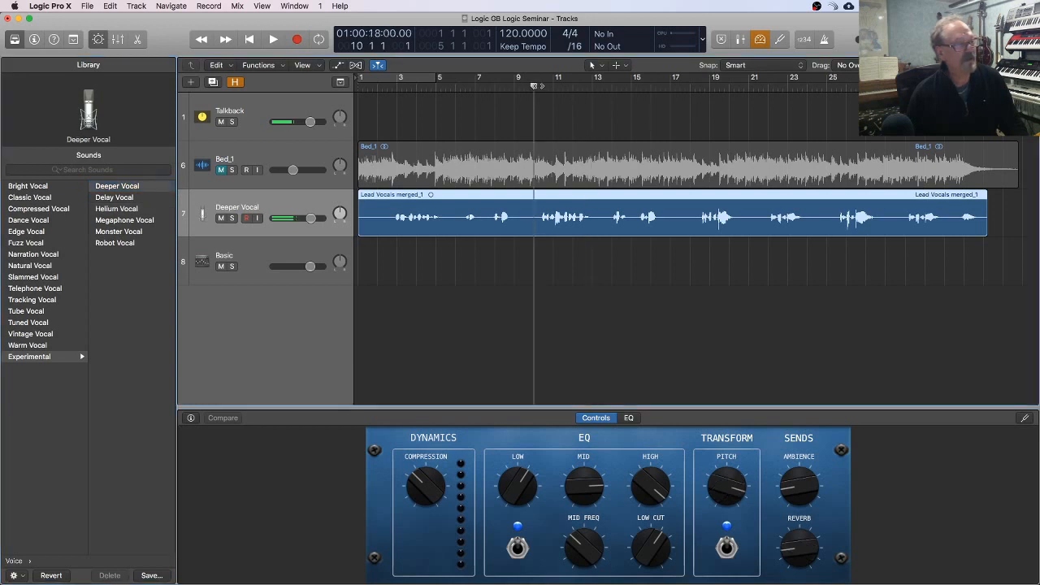
key("space")
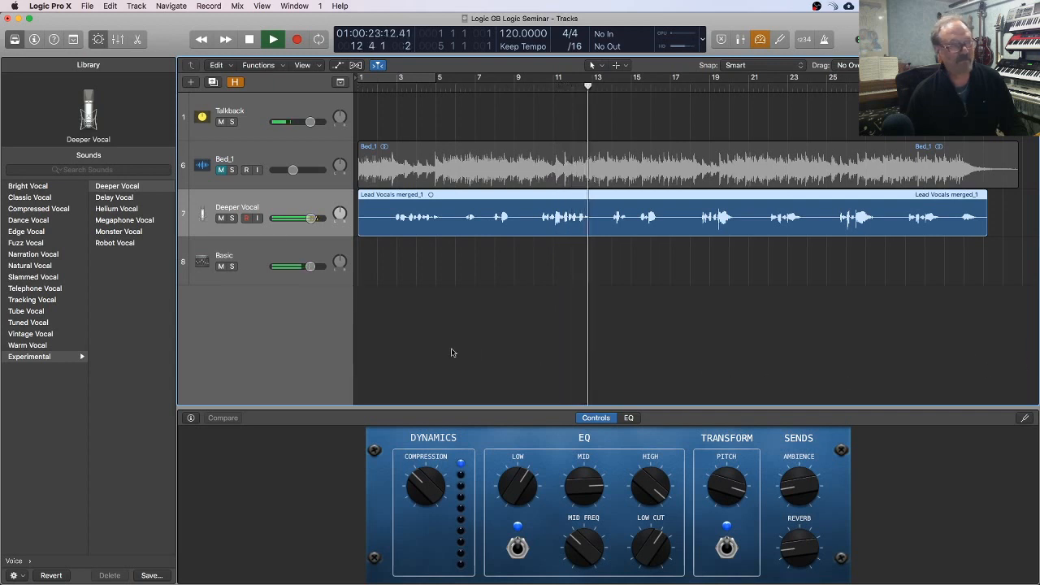
key("space")
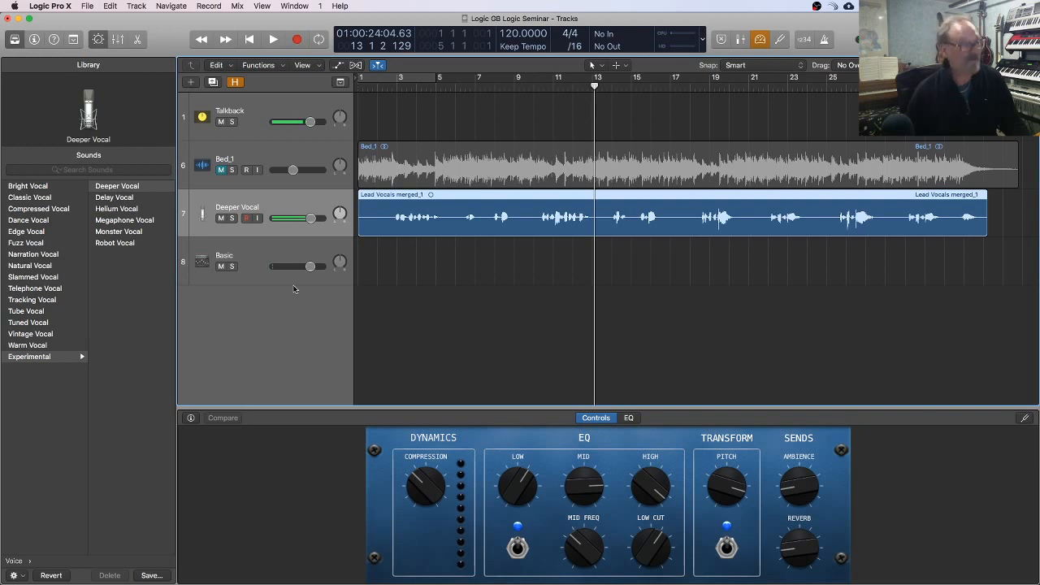
Step: Reapply the Classic Vocal patch to the lead vocal track, set the playhead near bar 10, and leave Smart Controls open
left_click(39, 197)
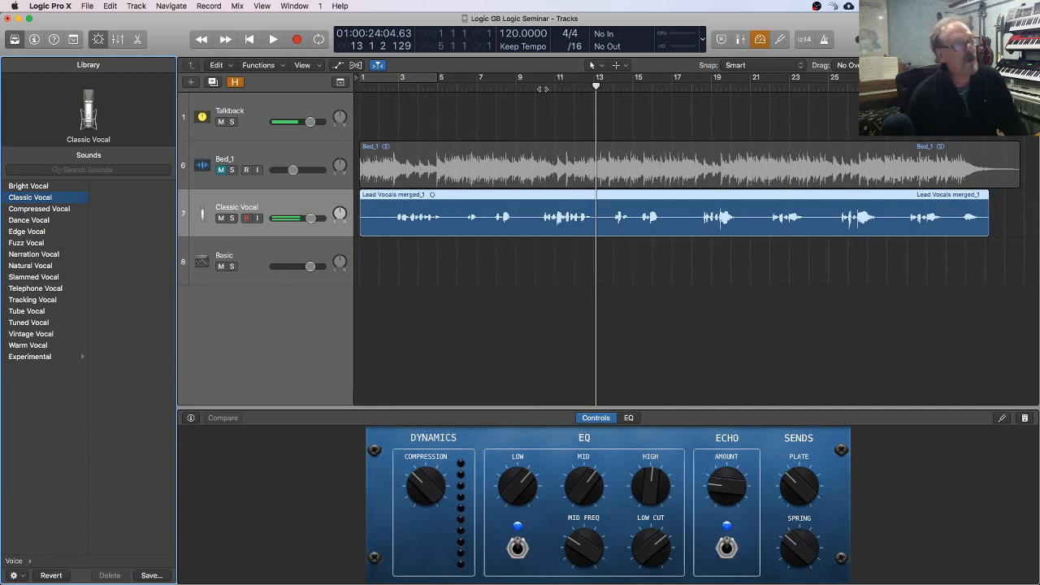
left_click(541, 89)
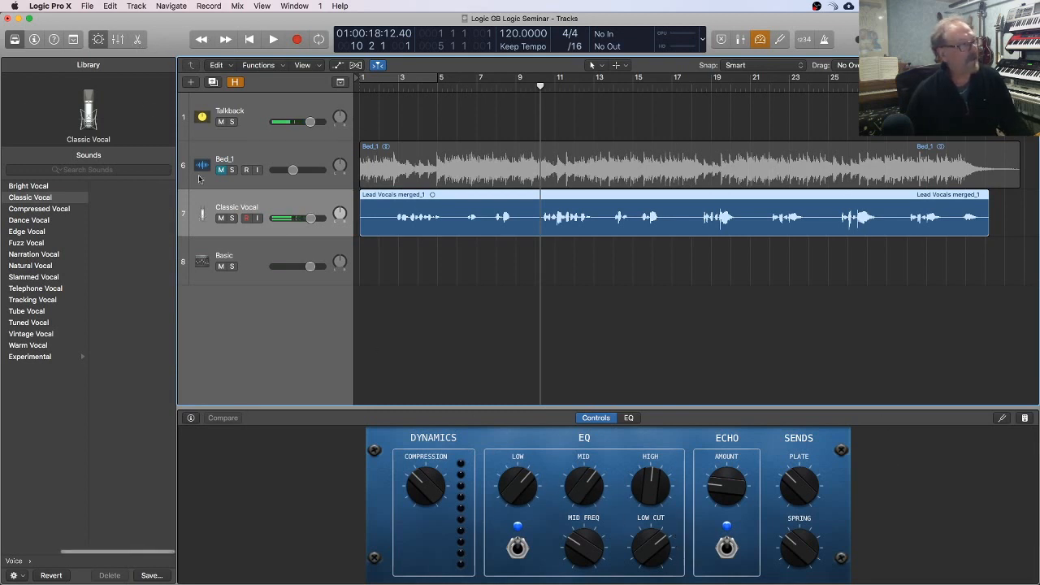
left_click(98, 39)
left_click(97, 39)
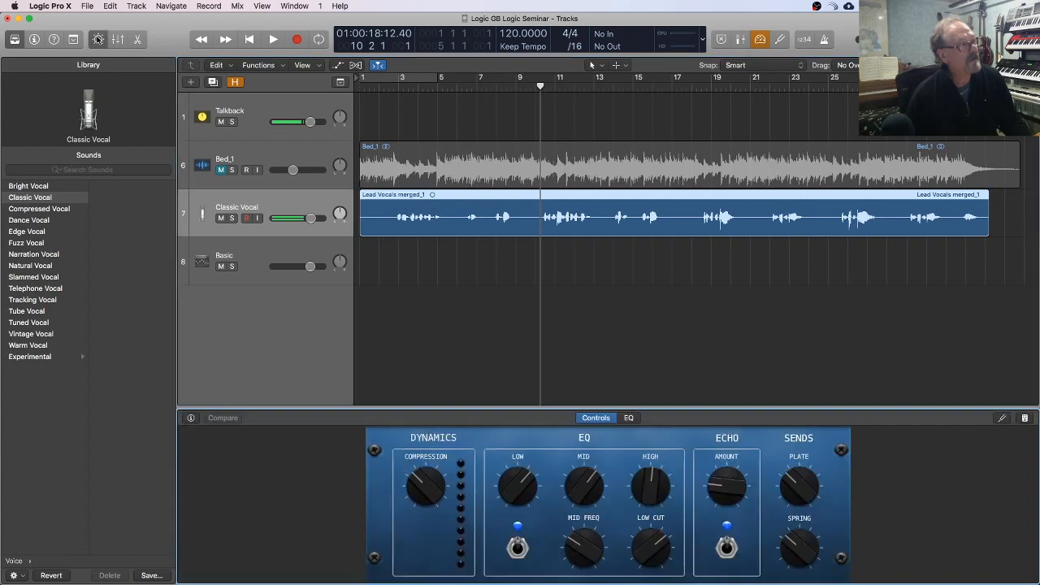
left_click(98, 39)
left_click(98, 39)
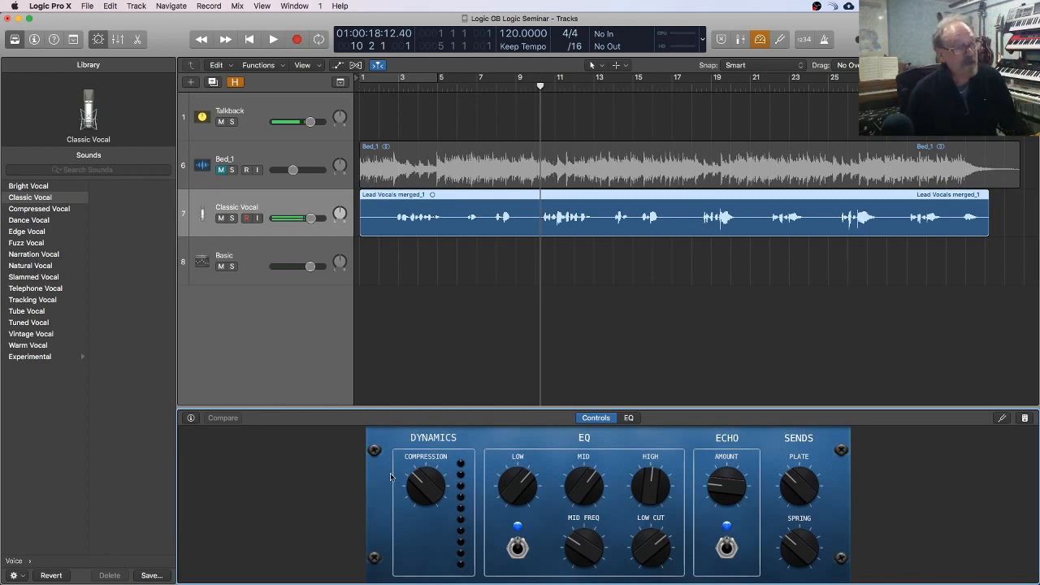
Step: Neutralize the Classic Vocal processing by switching off EQ and Echo and turning Plate, Spring and Compression almost fully down
left_click(518, 549)
left_click(726, 549)
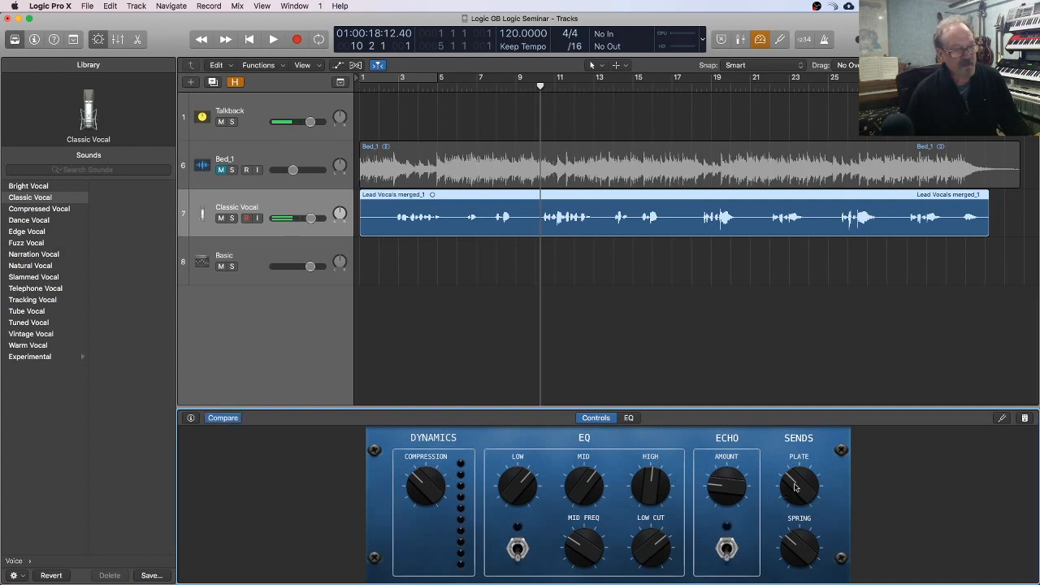
left_click_drag(795, 487, 795, 504)
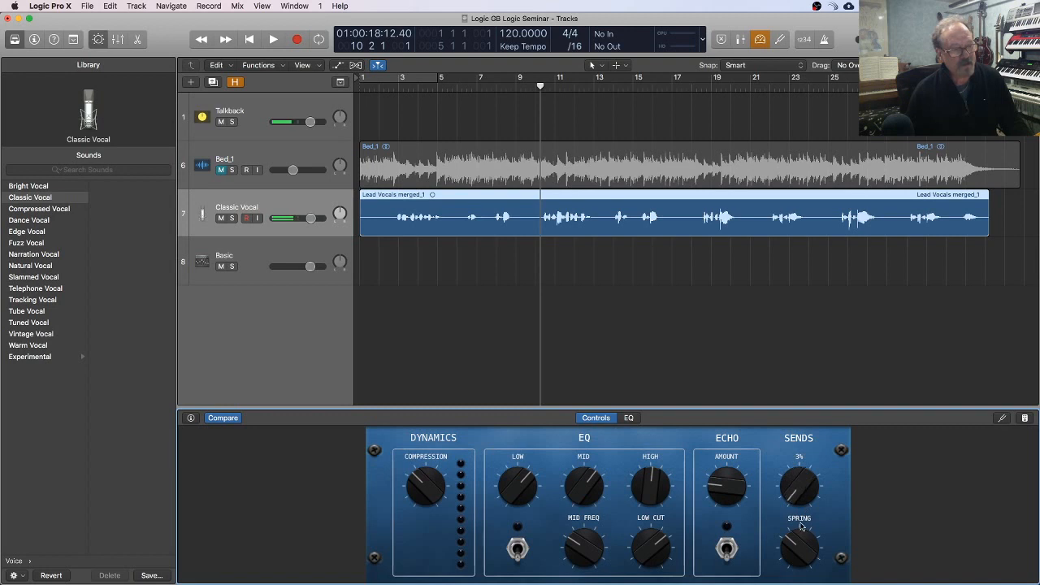
left_click_drag(794, 540, 794, 568)
left_click_drag(439, 478, 438, 520)
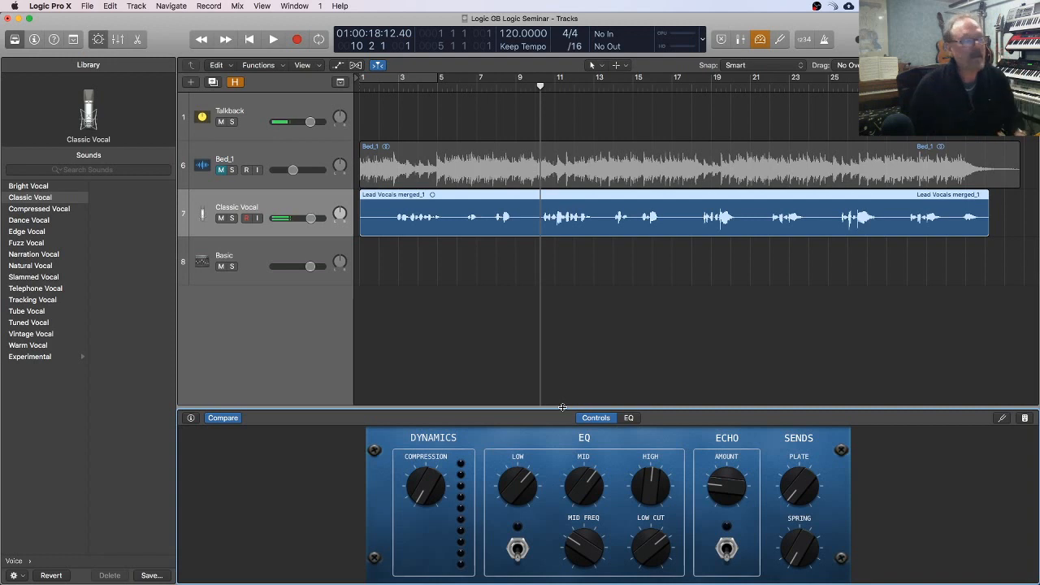
Step: Listen to the vocal with its effects disabled in short passages starting at about bars 2, 9 and 18
left_click(396, 87)
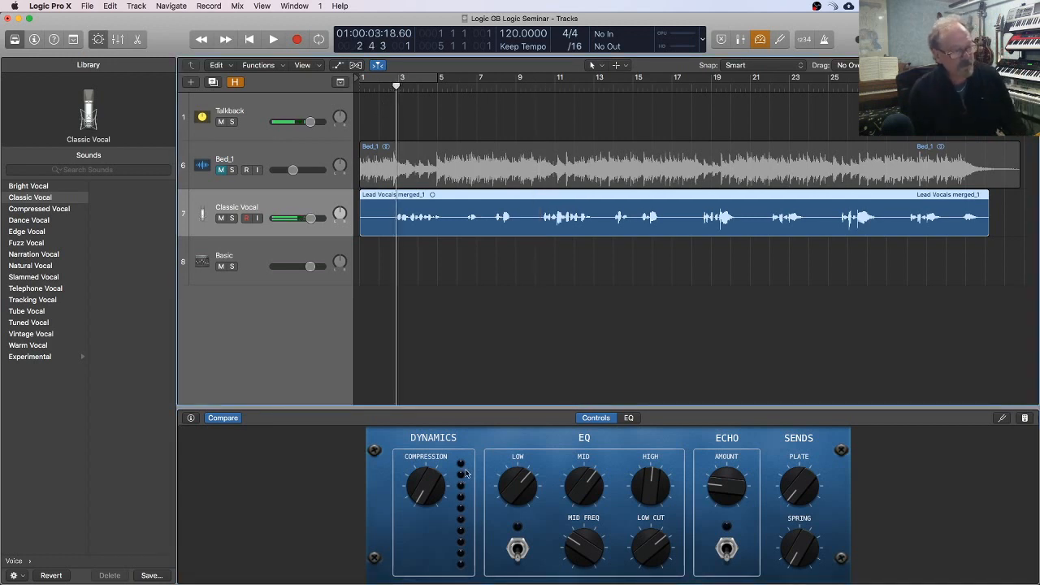
key("space")
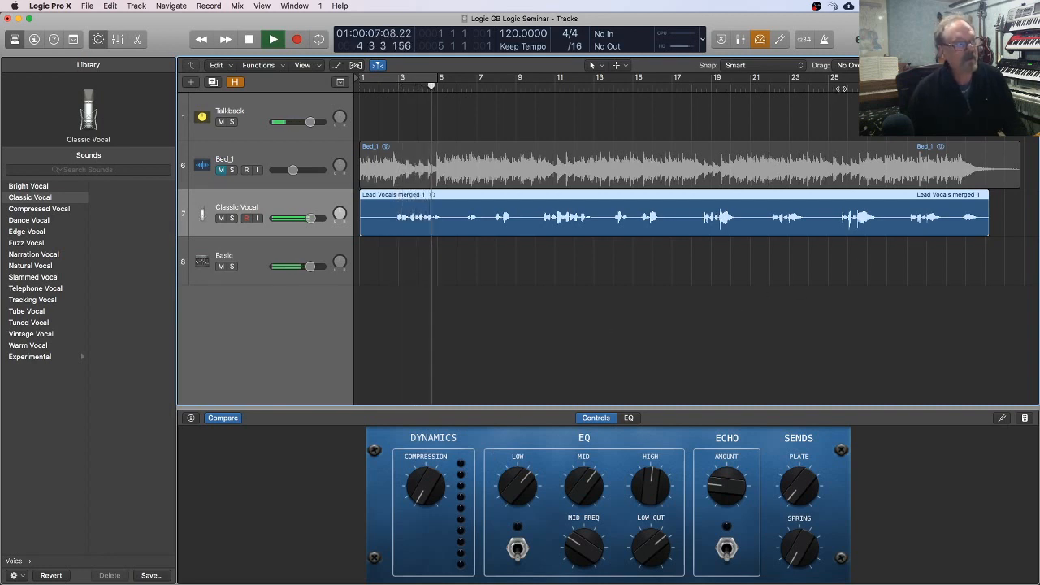
key("space")
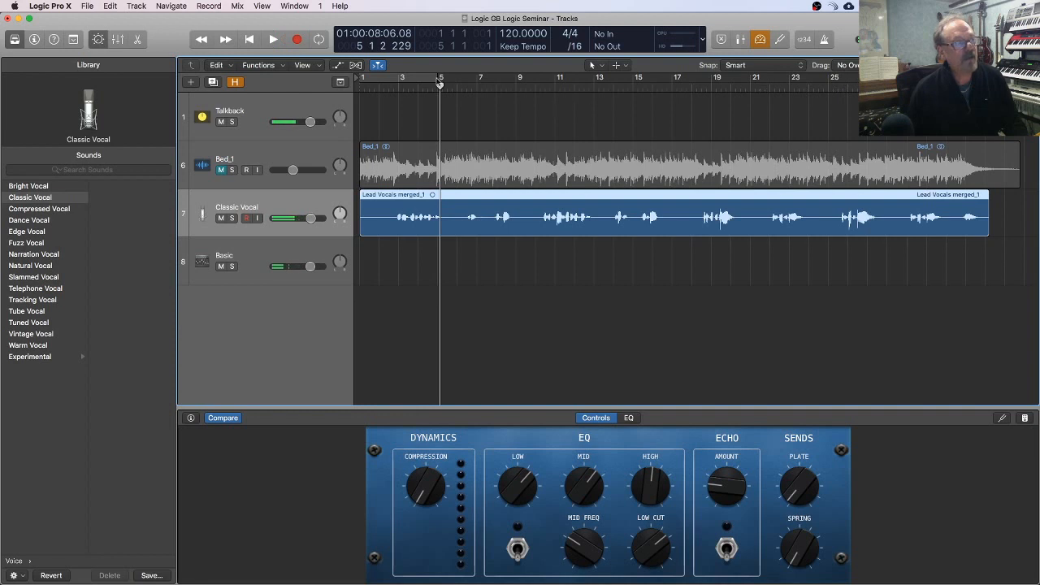
left_click_drag(442, 85, 530, 84)
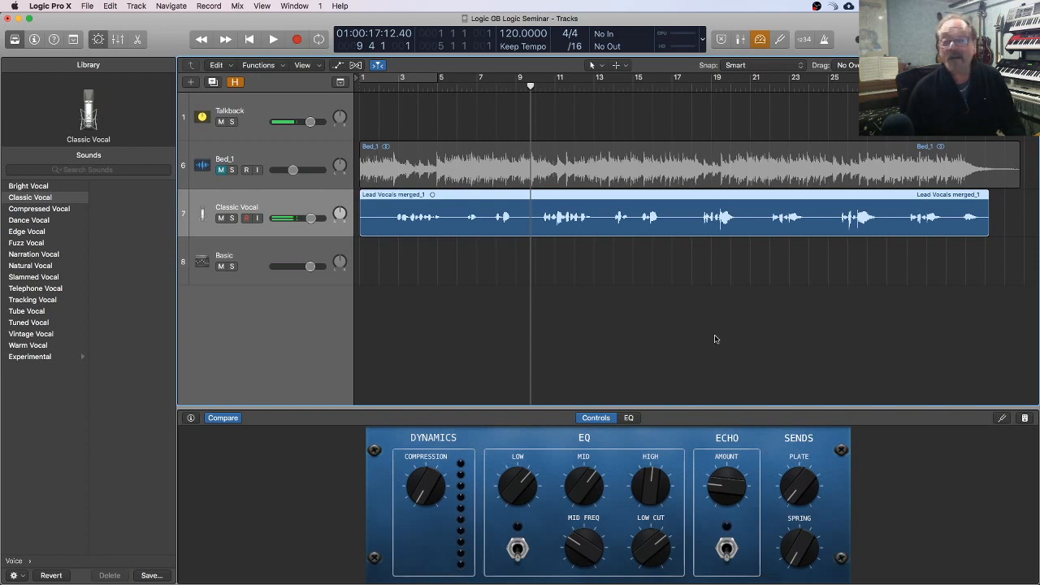
key("space")
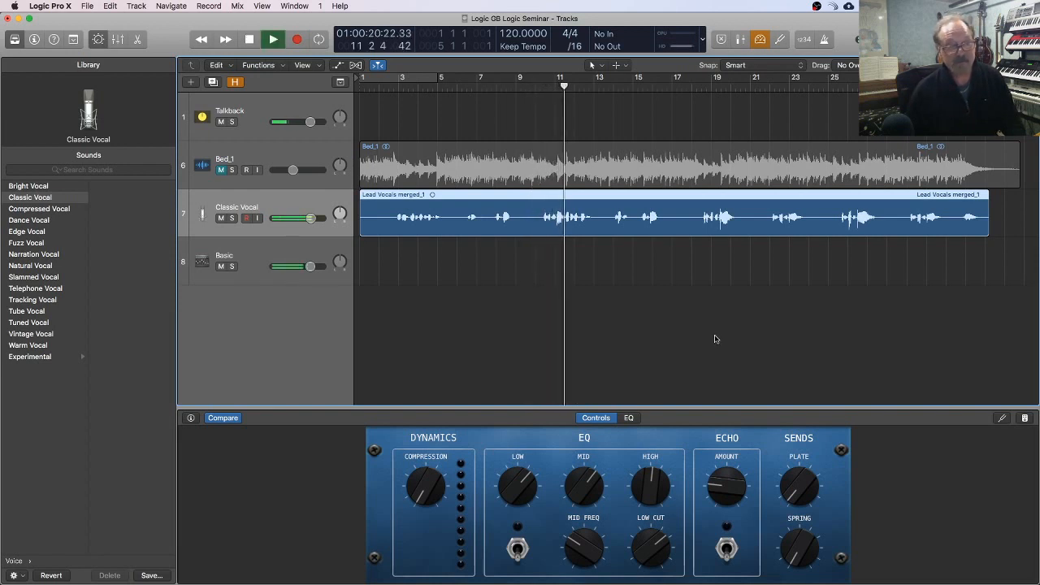
key("space")
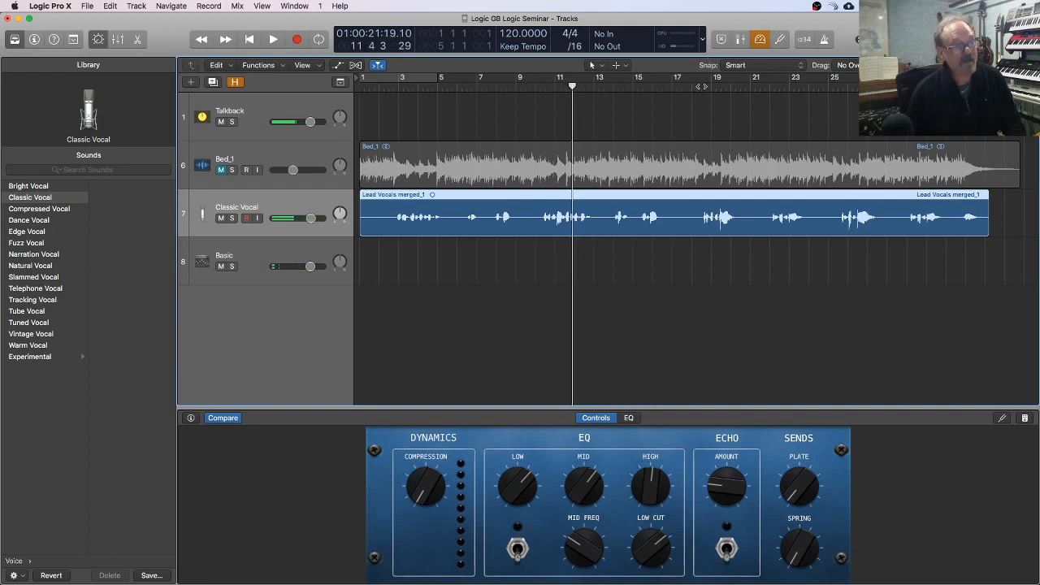
left_click(702, 85)
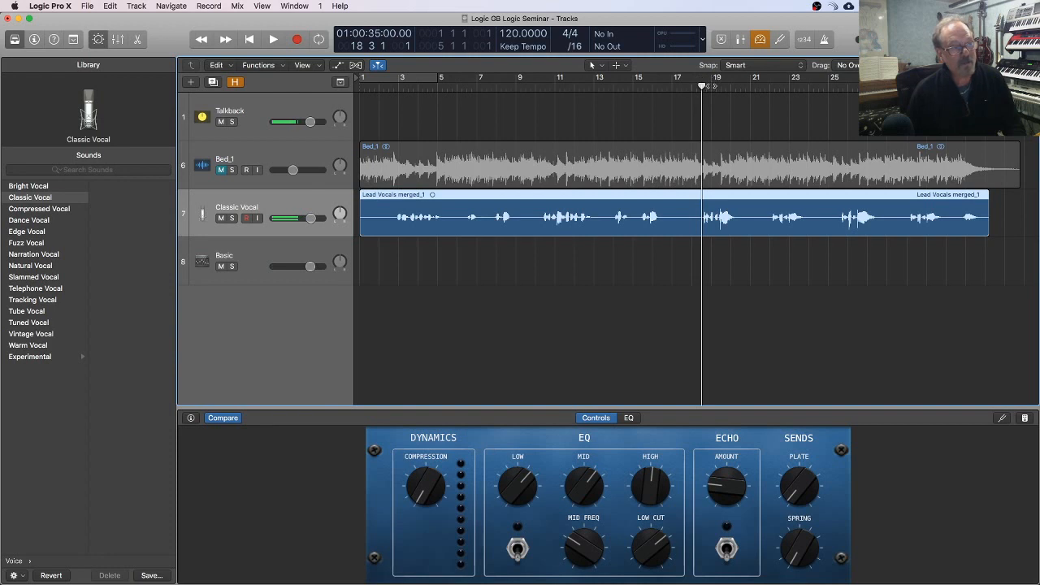
key("space")
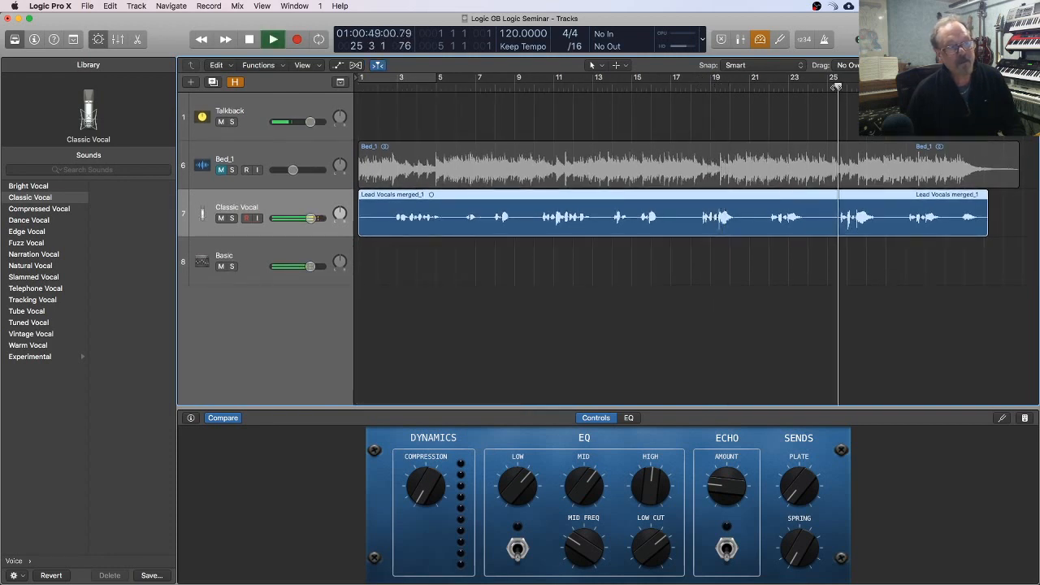
key("space")
Step: Turn off Low Latency Mode and play the loud vocal phrase from about bar 26
left_click(760, 41)
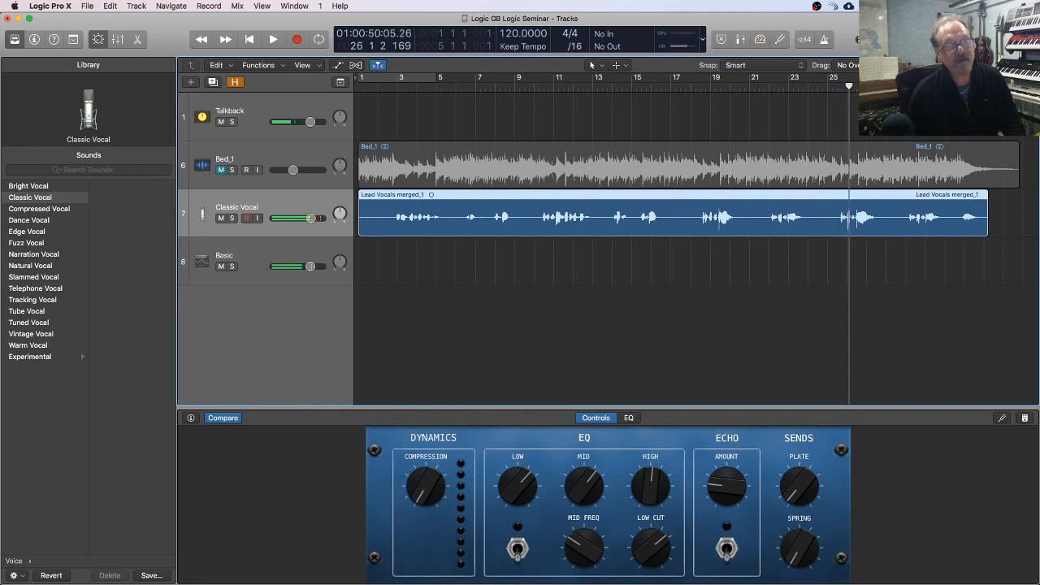
key("space")
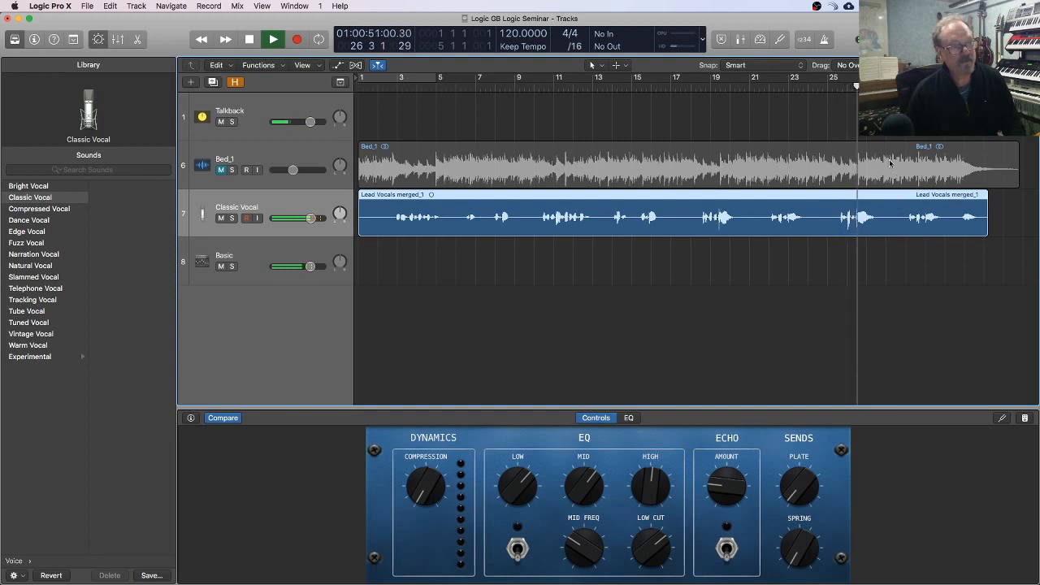
key("space")
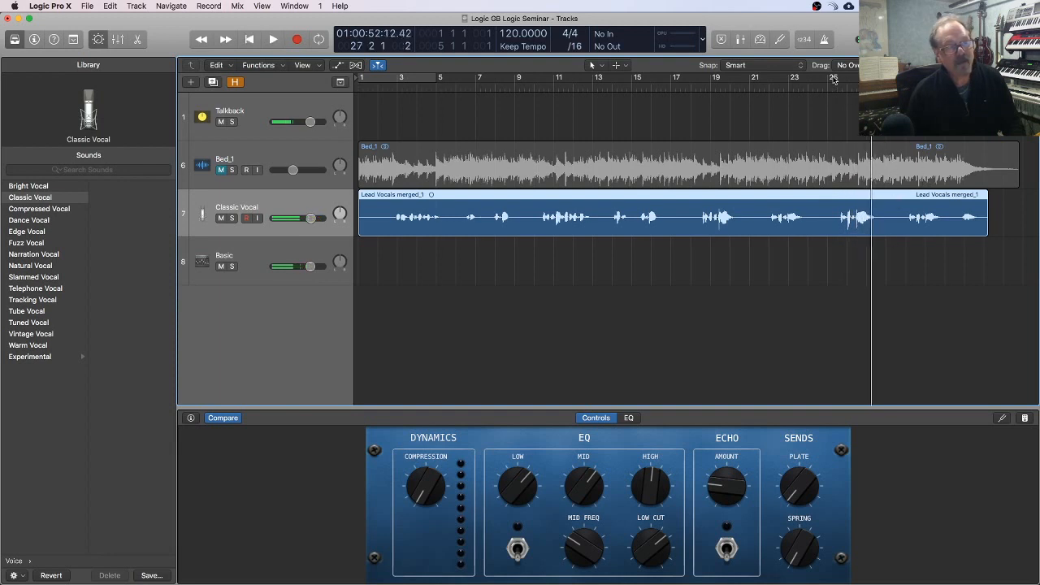
Step: Set a cycle range from bar 25 beat 2 to bar 28 beat 2 and play the looped vocal phrase
left_click_drag(829, 79, 886, 79)
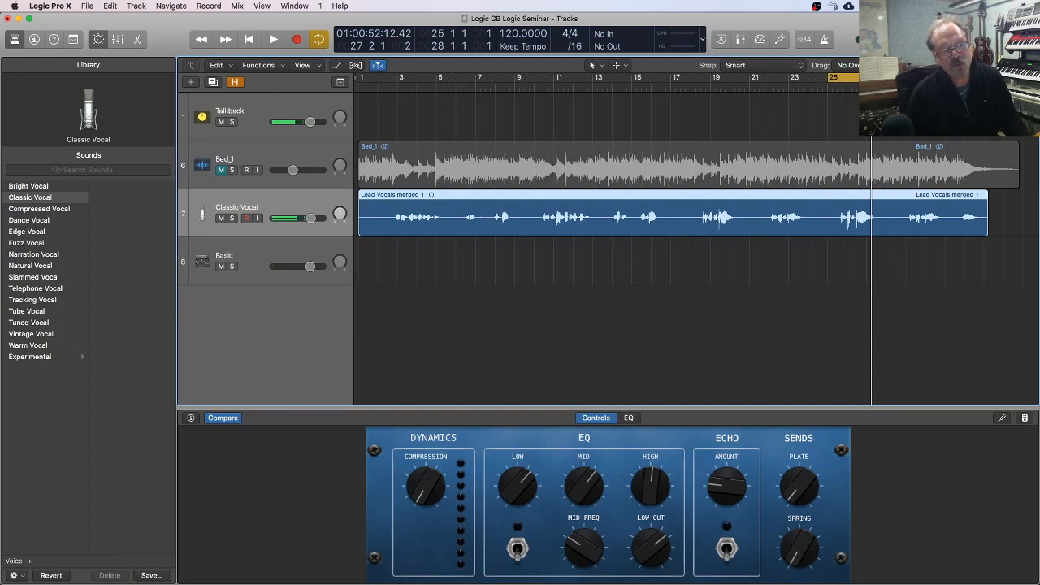
left_click_drag(836, 78, 842, 77)
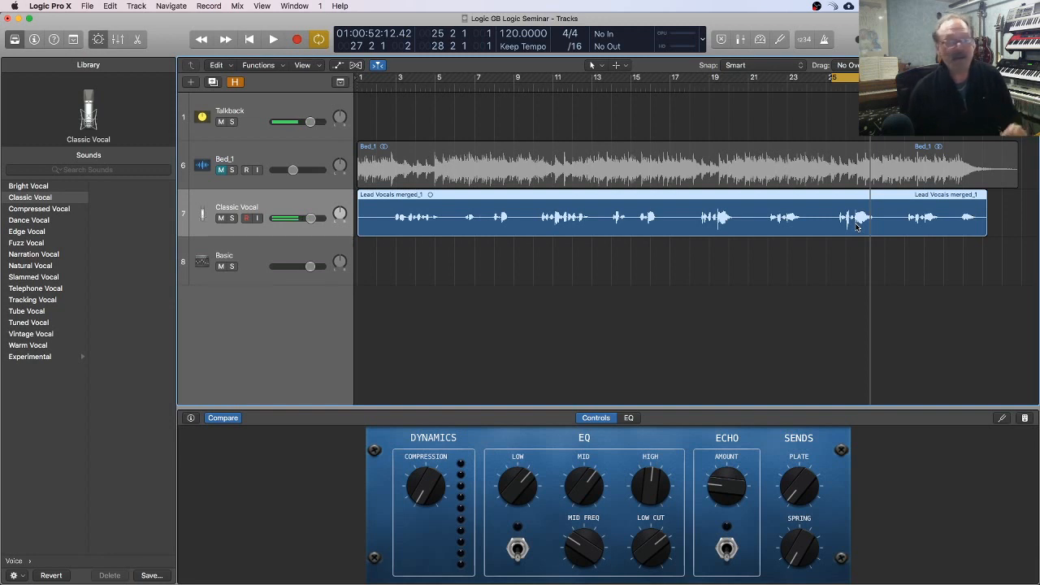
key("space")
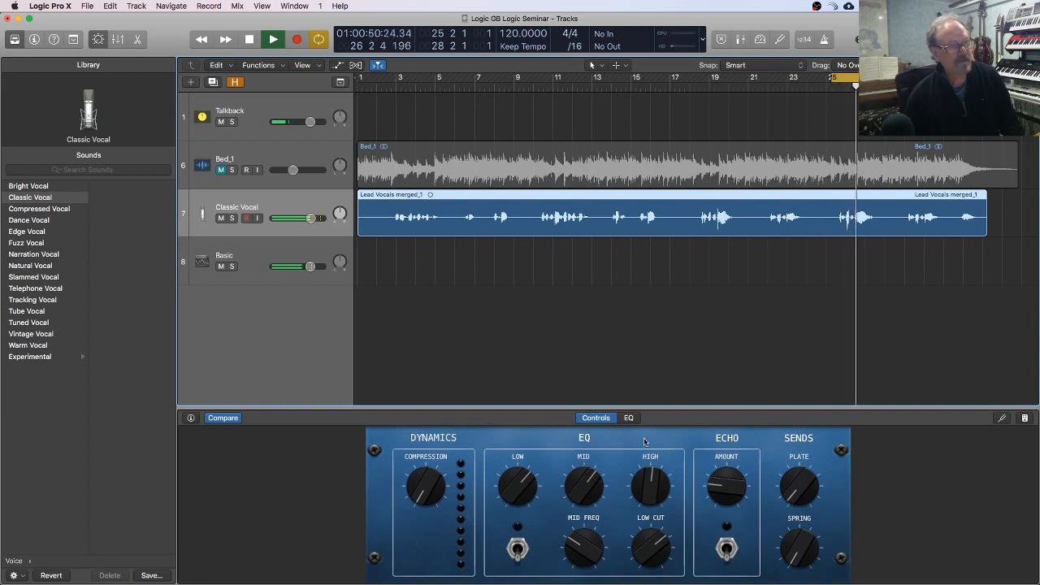
key("space")
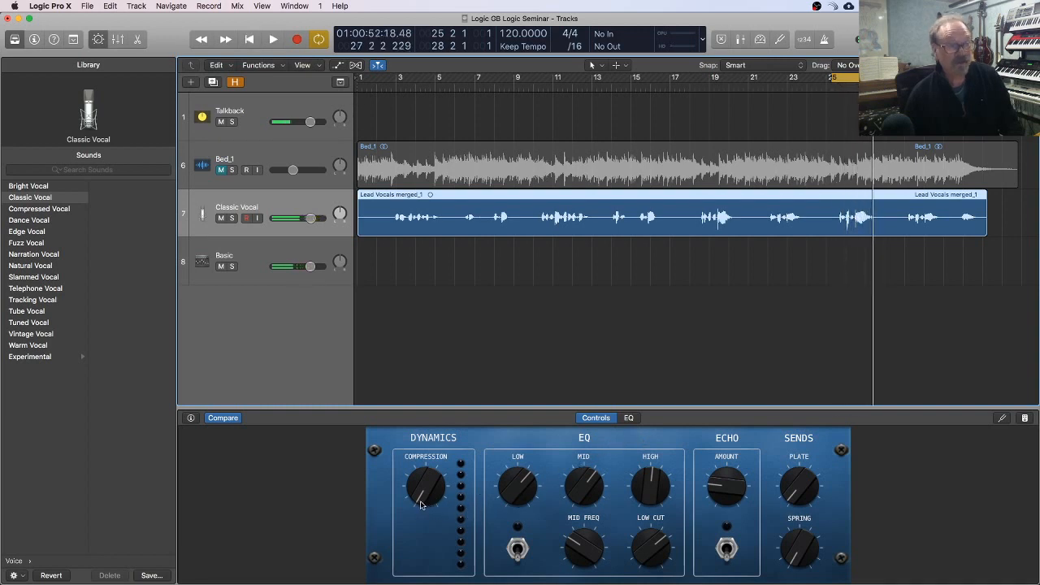
Step: Raise the Compression control in stages to slightly above its midpoint while playing the looped vocal phrase
left_click_drag(421, 505, 420, 482)
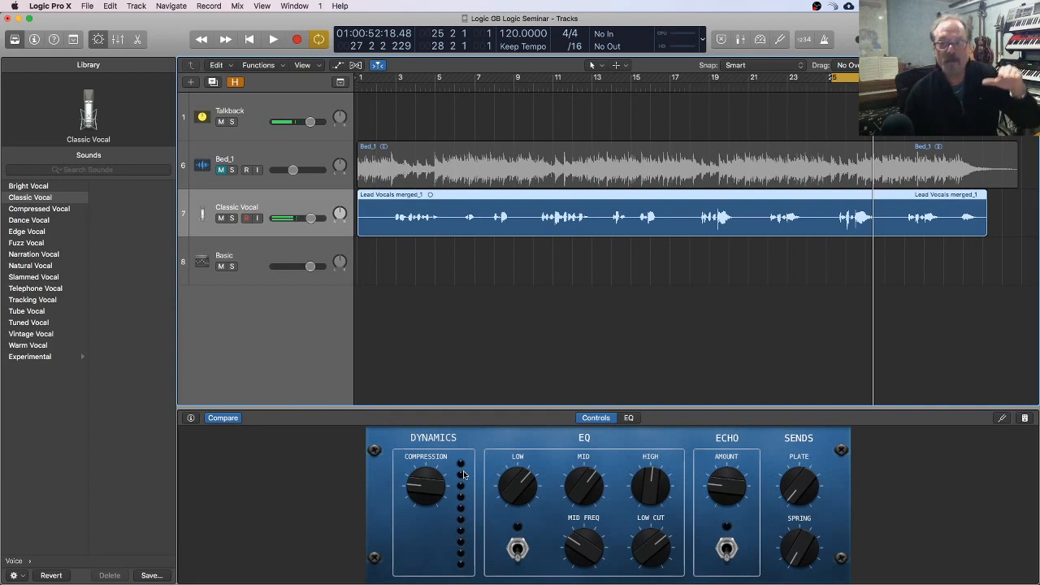
key("space")
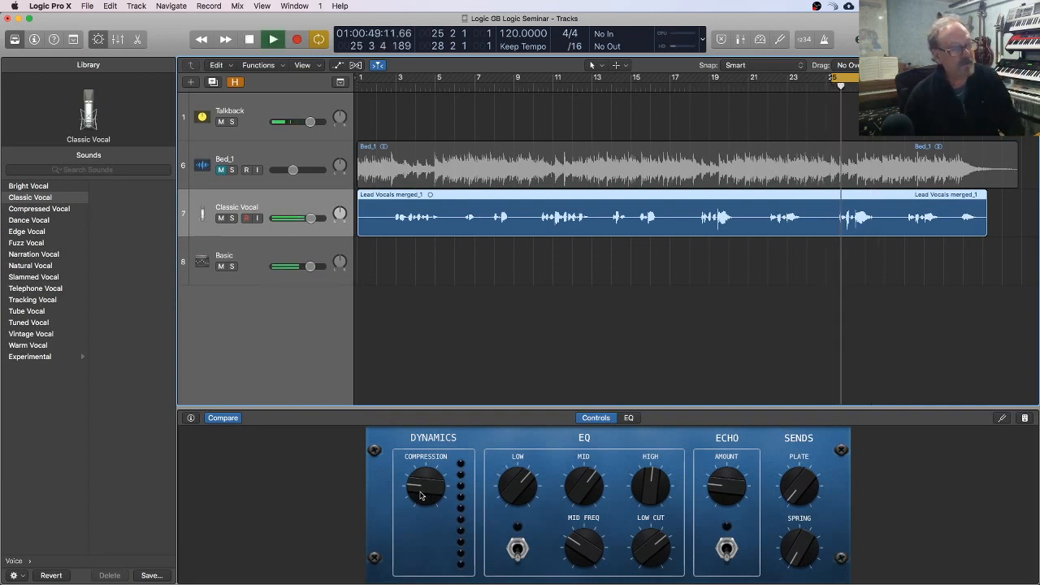
left_click_drag(420, 495, 421, 445)
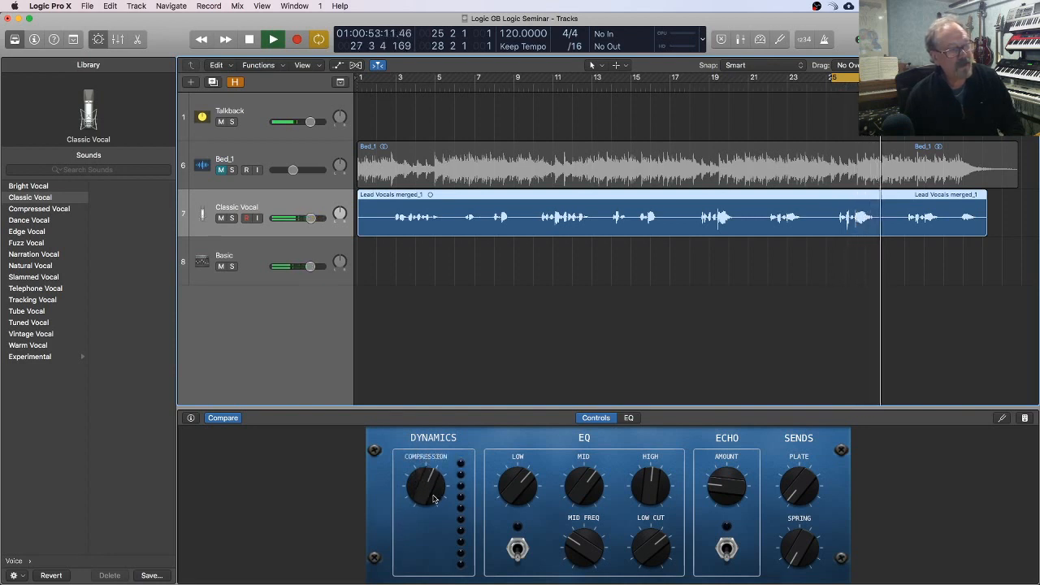
mouse_move(423, 497)
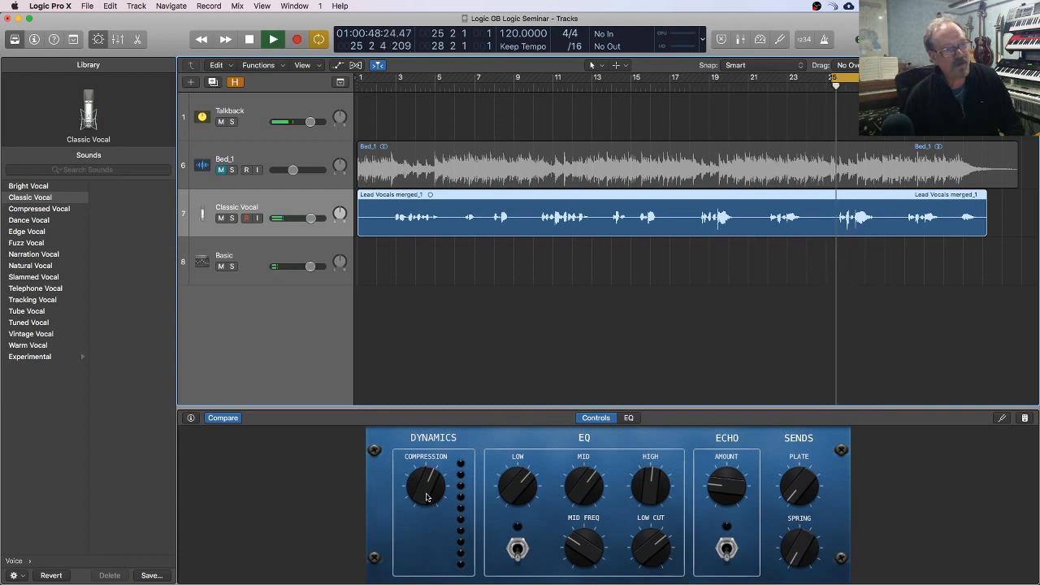
key("space")
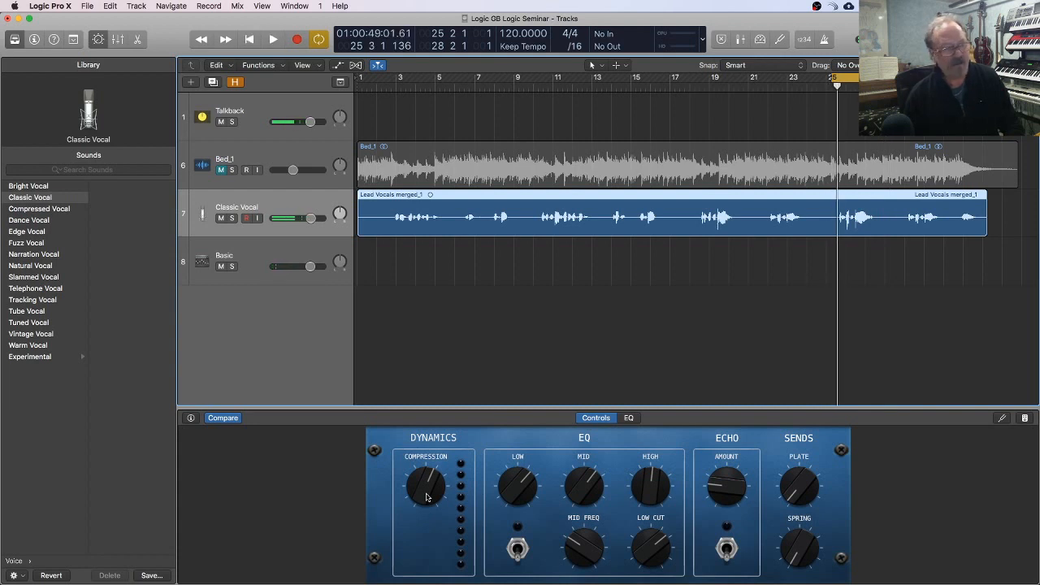
key("space")
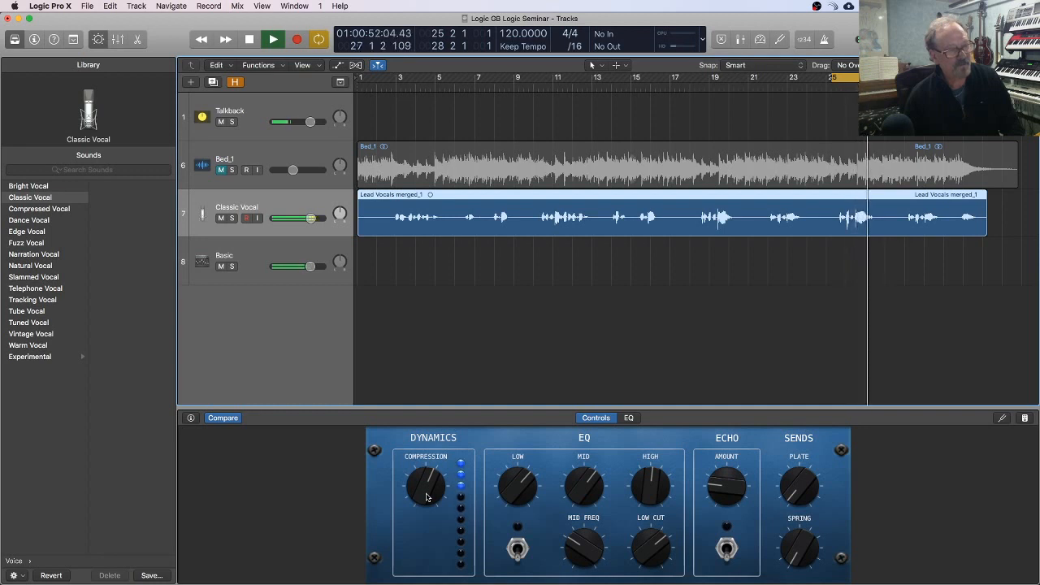
key("space")
Step: Turn Compression down to 0.0 dB and play the looped phrase uncompressed for comparison
left_click_drag(427, 498, 428, 583)
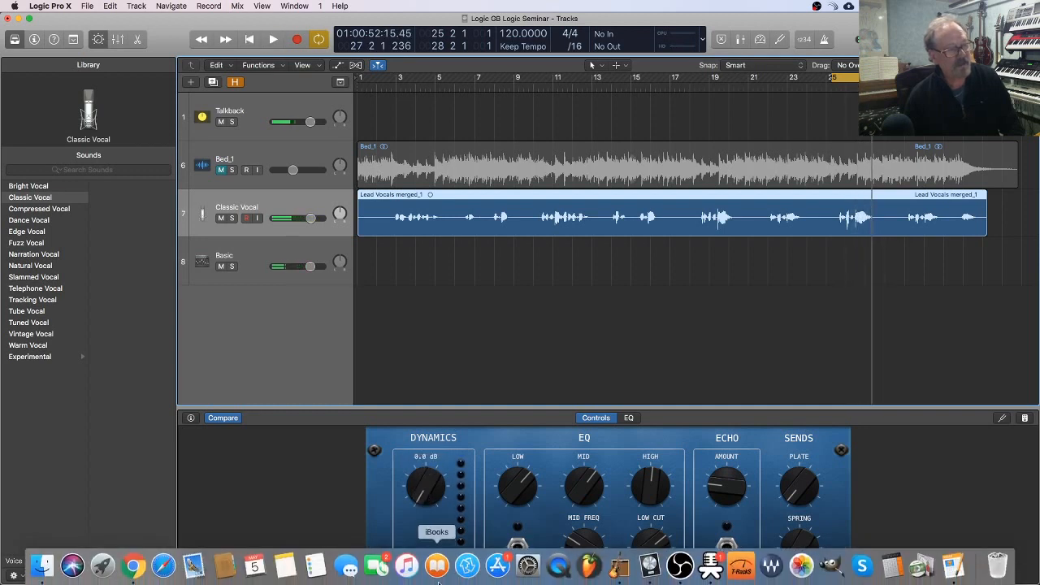
key("space")
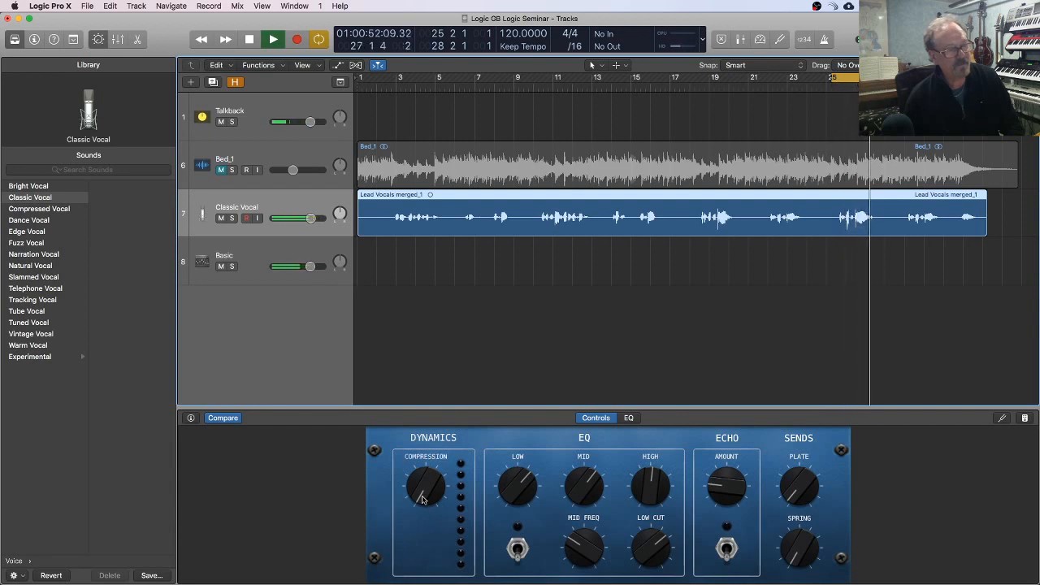
key("space")
Step: Raise Compression well past its midpoint, to about -28.5 dB, while auditioning the looped phrase
left_click_drag(422, 499, 425, 398)
key("space")
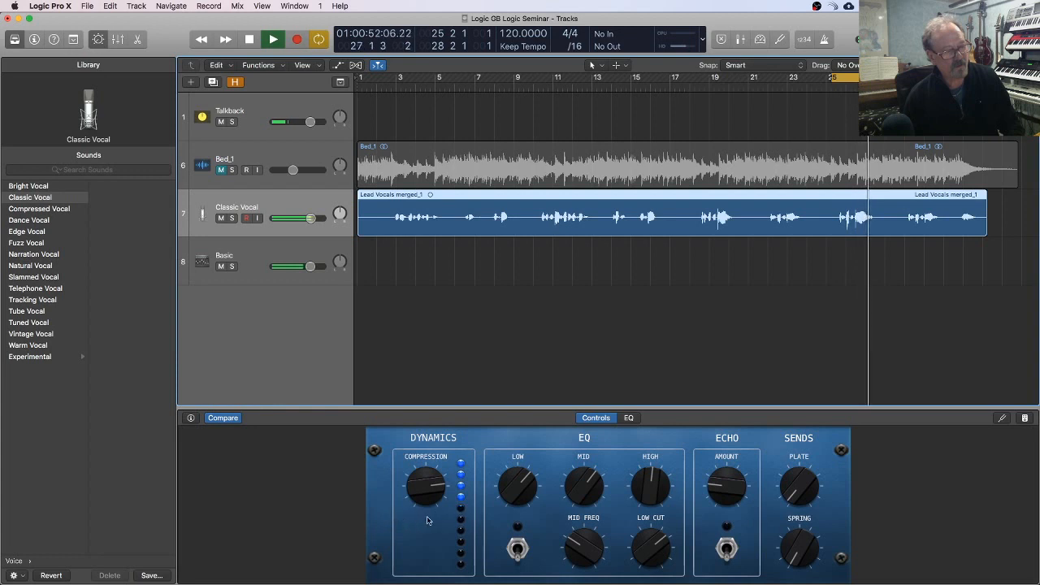
left_click_drag(426, 490, 425, 499)
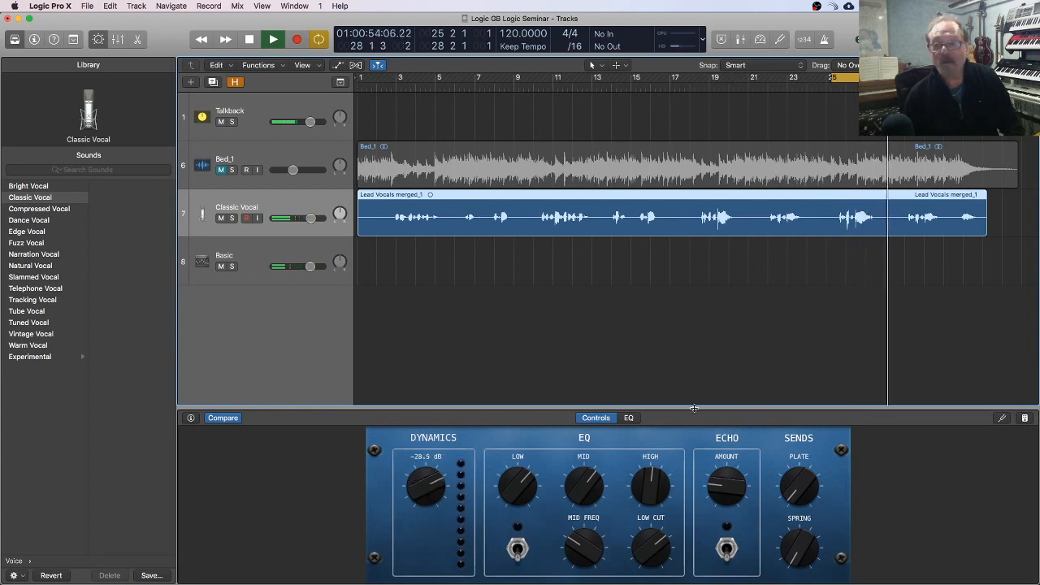
key("space")
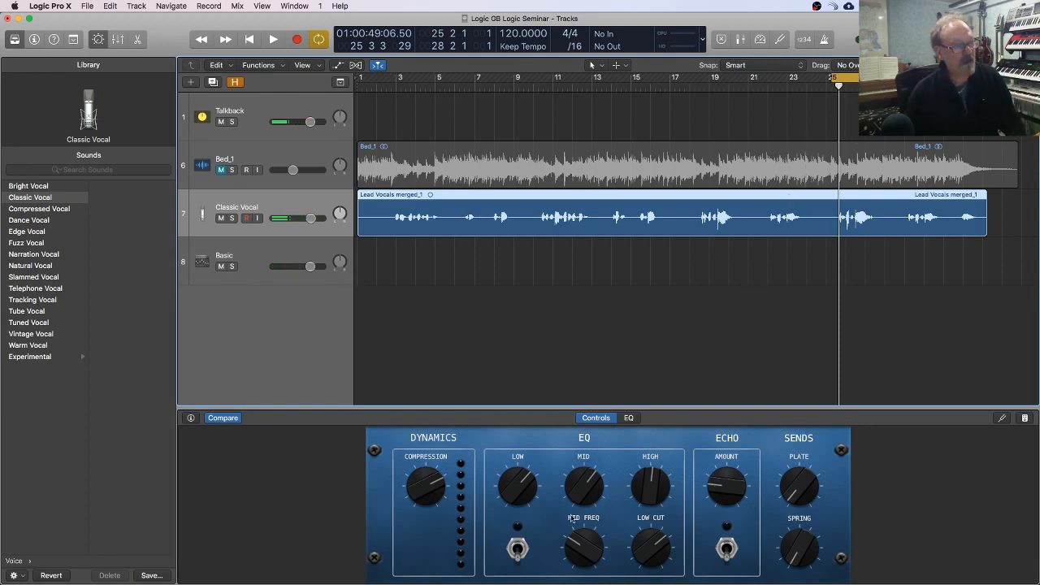
left_click_drag(422, 495, 421, 500)
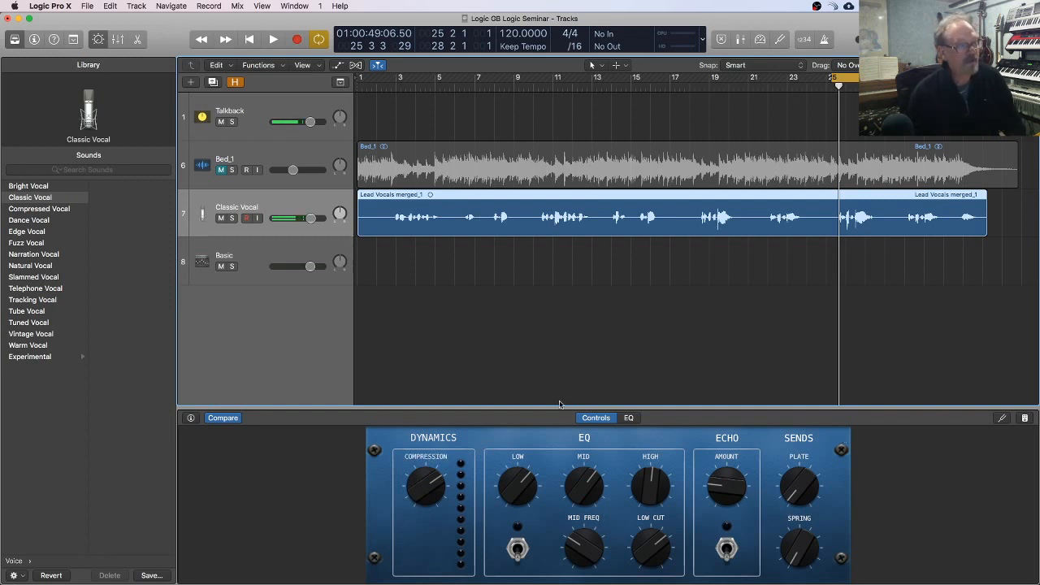
Step: Switch the EQ section on and turn its Low control back to the centre
left_click(601, 353)
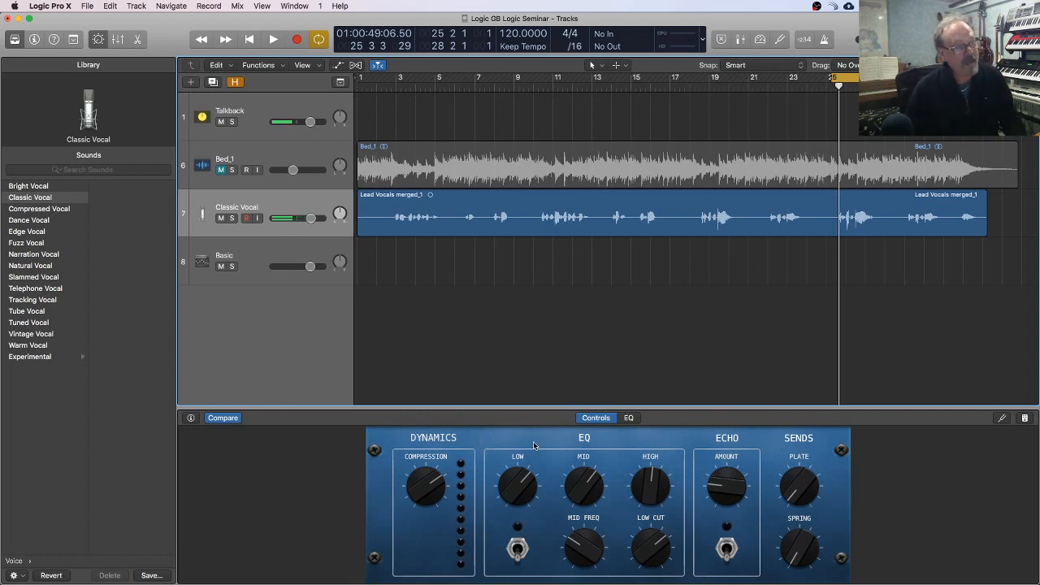
left_click(517, 553)
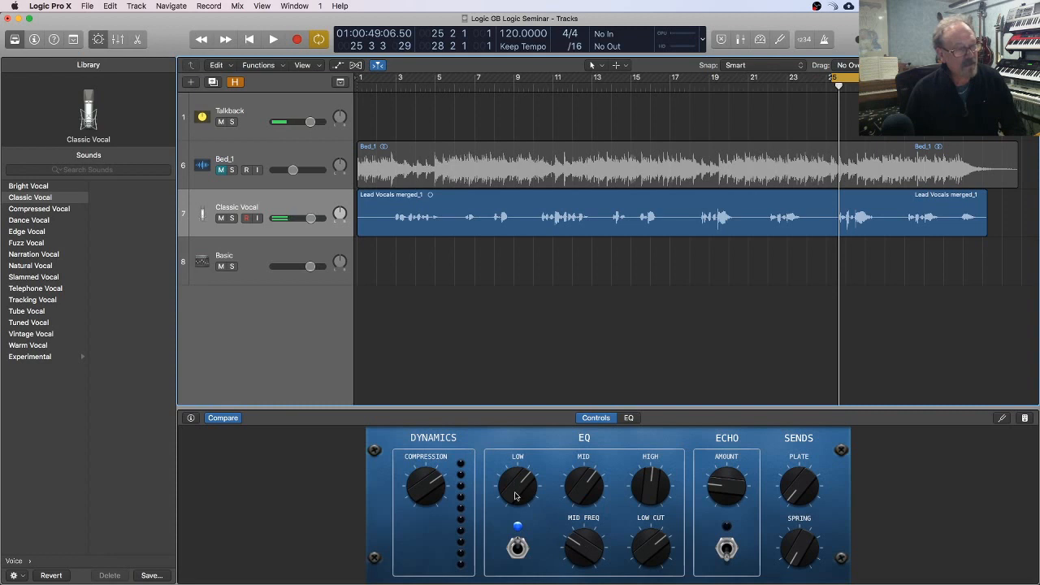
left_click_drag(515, 496, 512, 516)
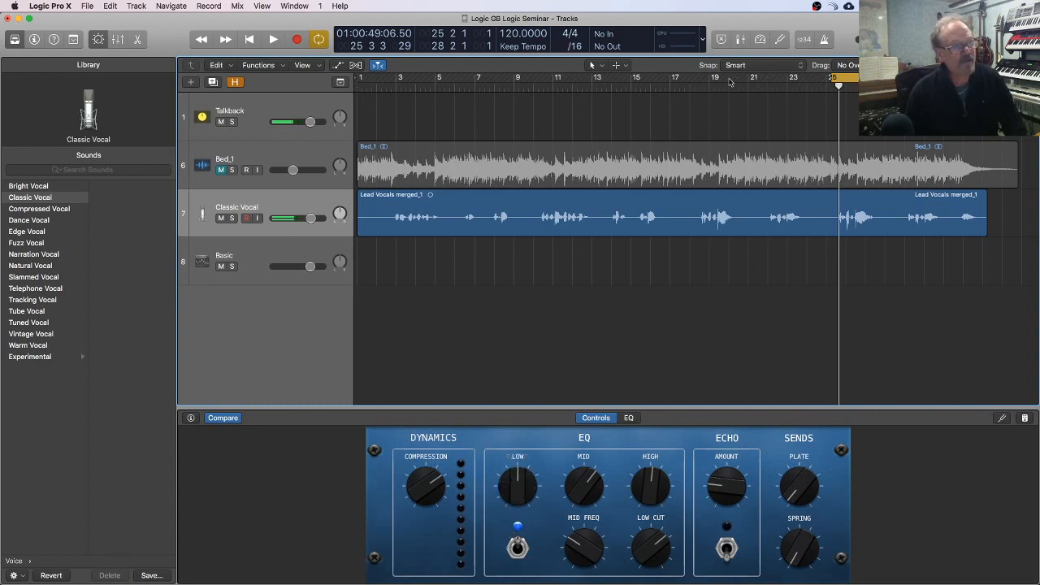
Step: Move the cycle range to bar 10 beat 2 through bar 13 beat 3 and fine-tune EQ Low to about 0.5 dB during playback
left_click_drag(831, 77, 598, 83)
key("space")
left_click_drag(515, 487, 534, 560)
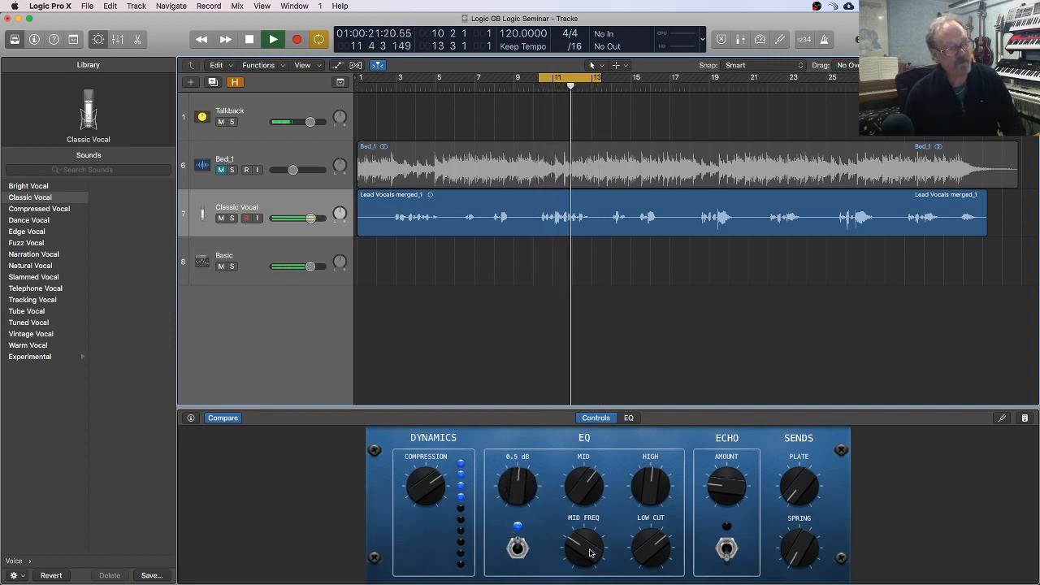
key("space")
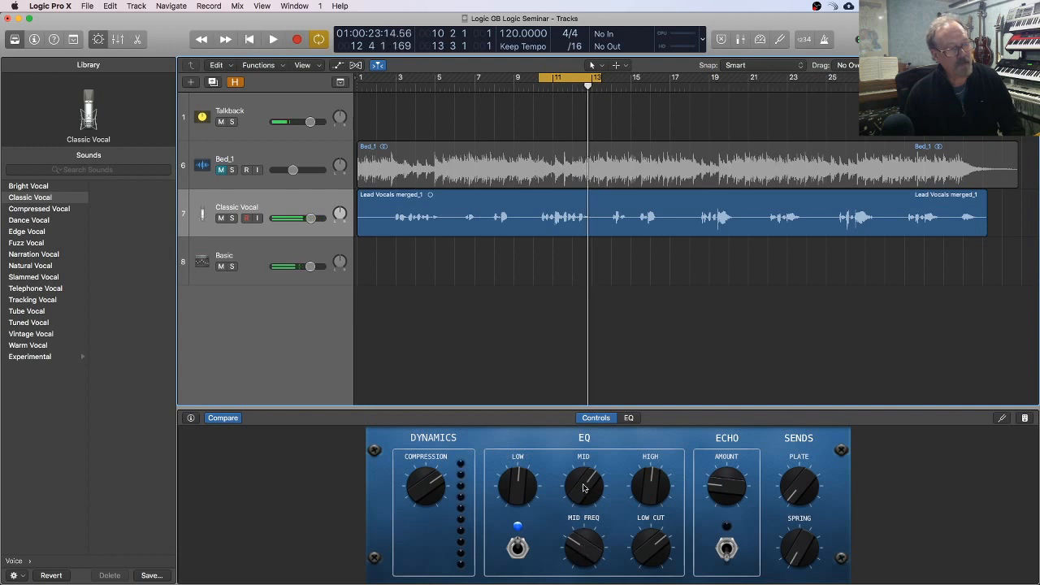
Step: Boost EQ Mid to +12.0 dB and sweep Mid Freq to above its midpoint while the loop plays
left_click_drag(581, 486, 581, 455)
key("space")
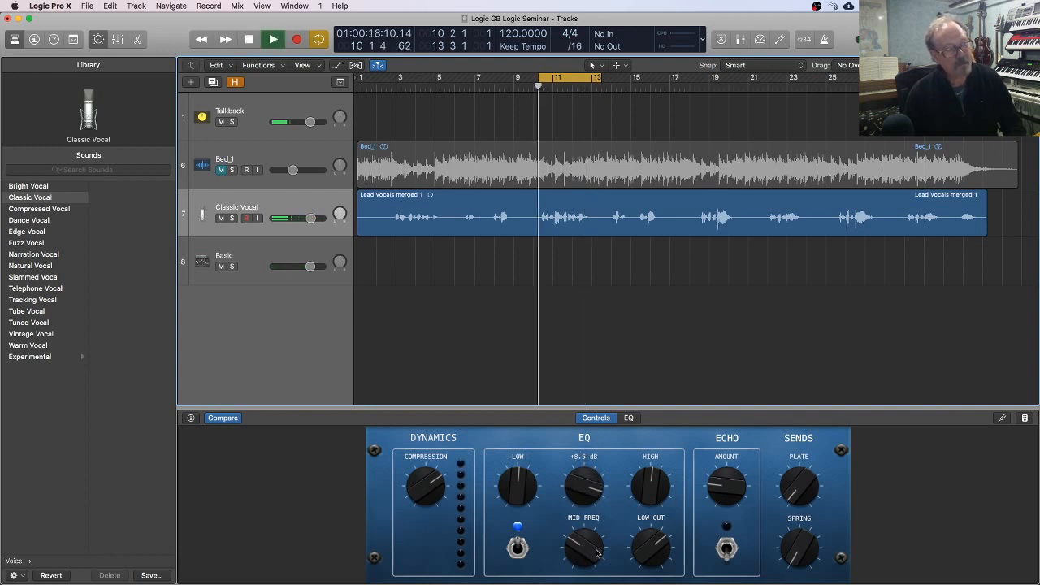
left_click_drag(579, 548, 582, 472)
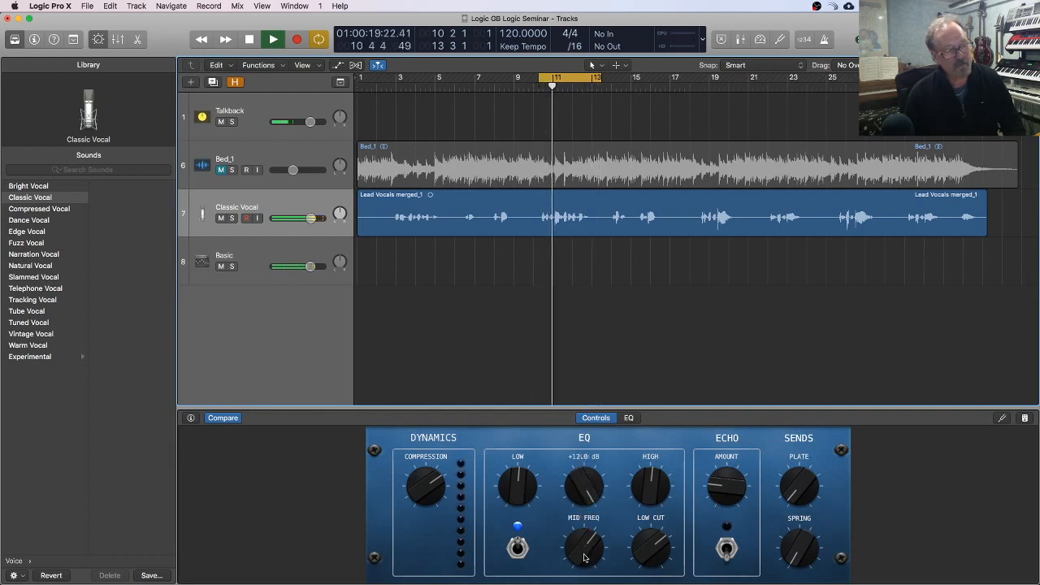
key("space")
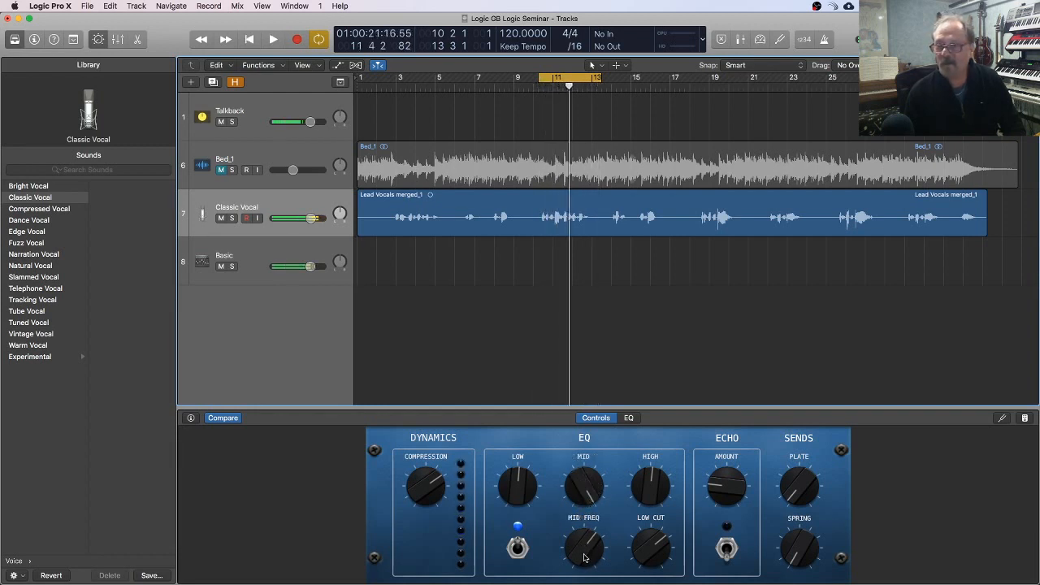
key("n")
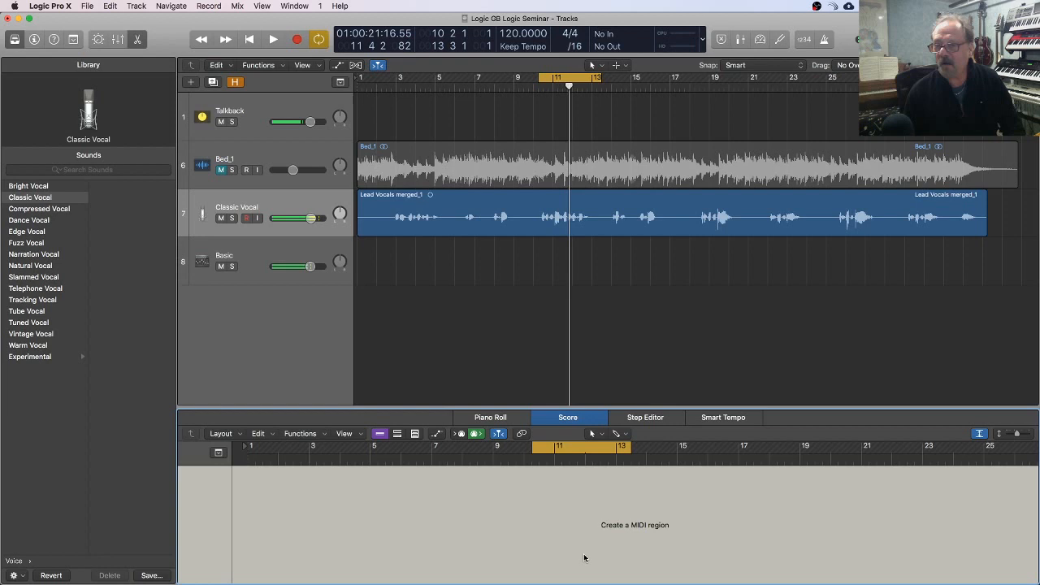
left_click(569, 420)
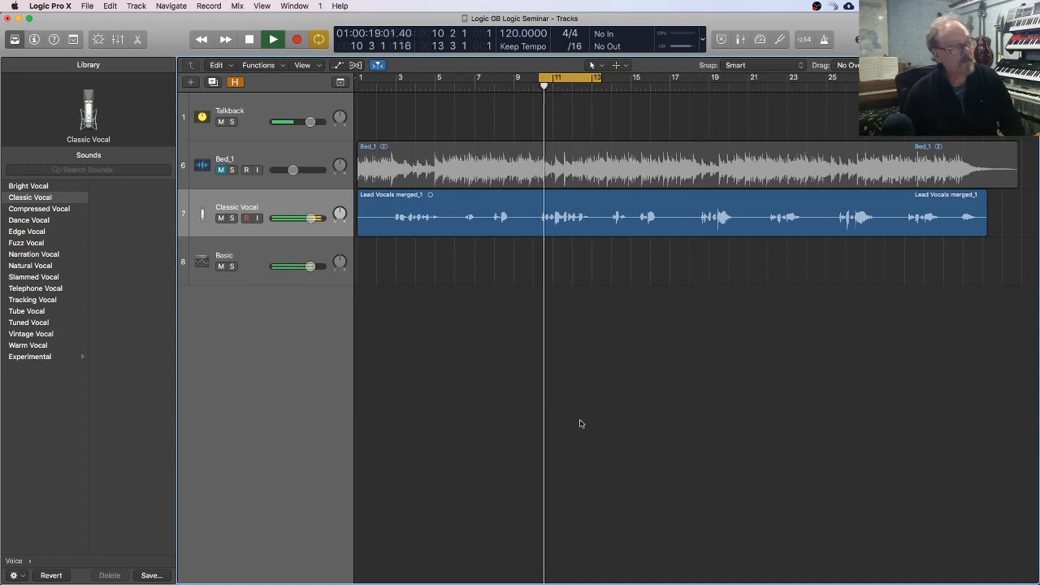
left_click(94, 40)
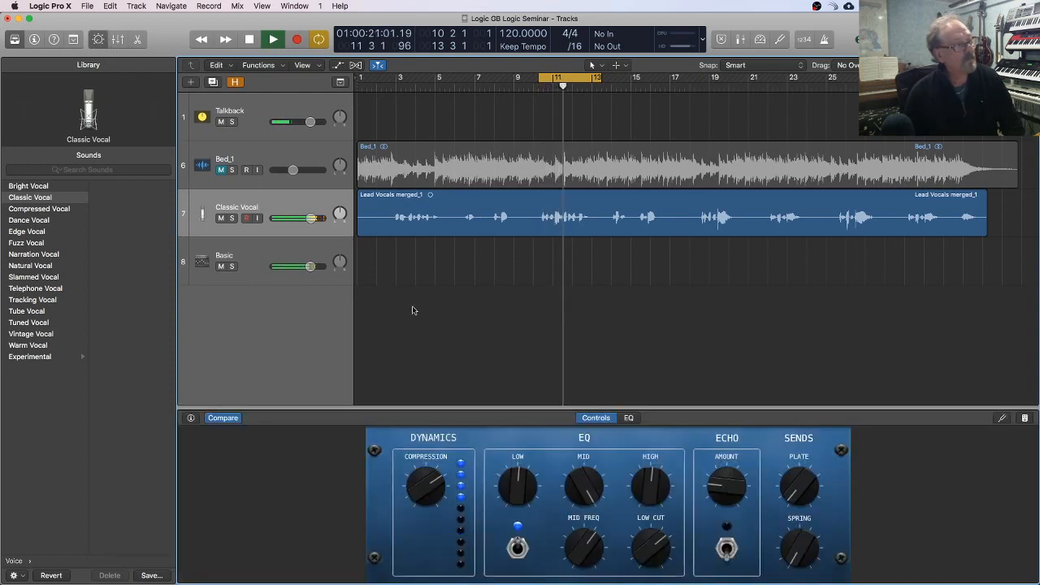
Step: Play the loop with Mid at +12.0 dB and sweep Mid Freq between about 890 Hz and 2650 Hz
left_click_drag(577, 502, 578, 493)
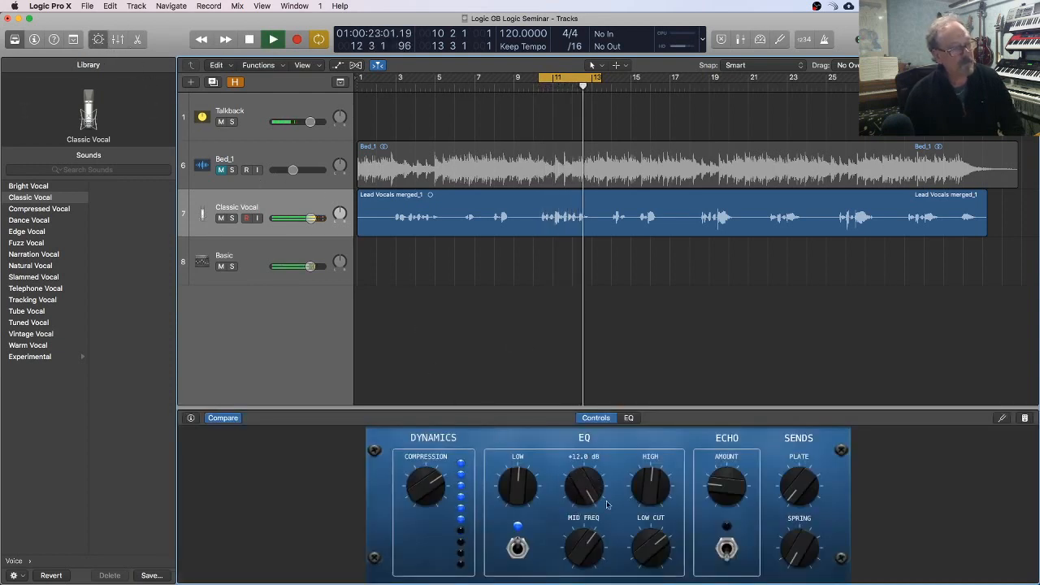
key("space")
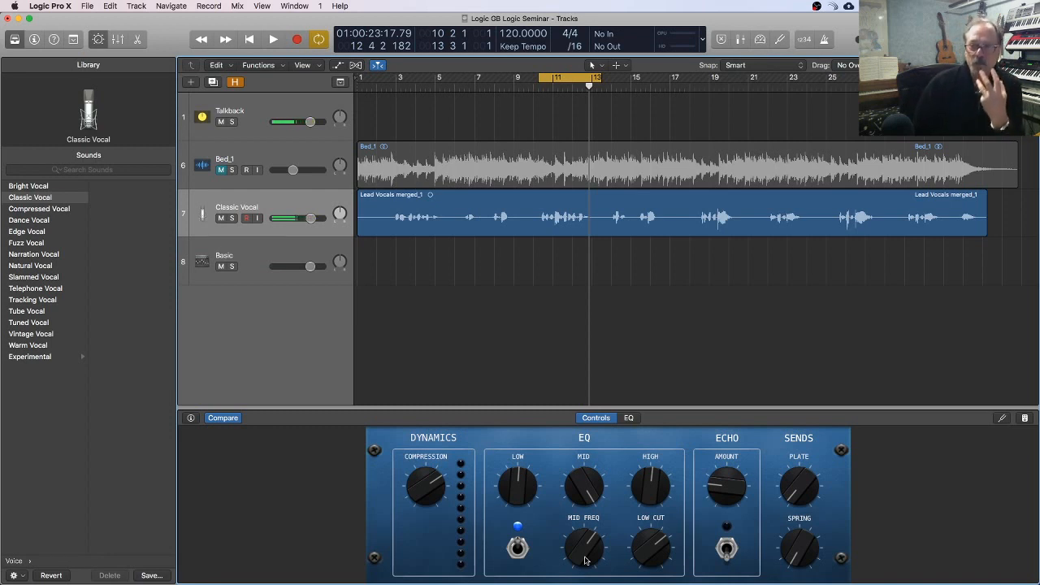
left_click_drag(585, 560, 588, 552)
key("space")
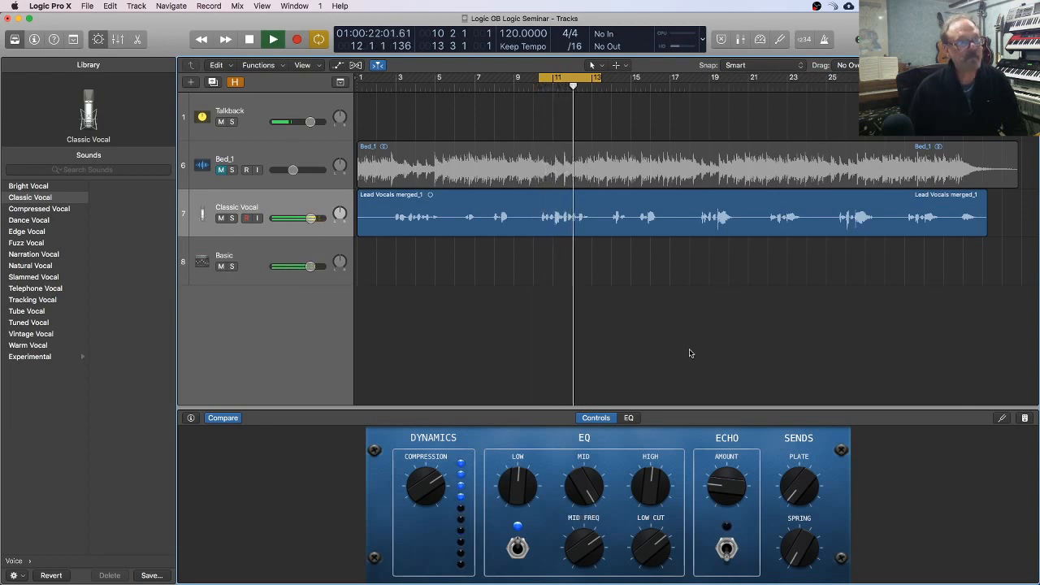
key("space")
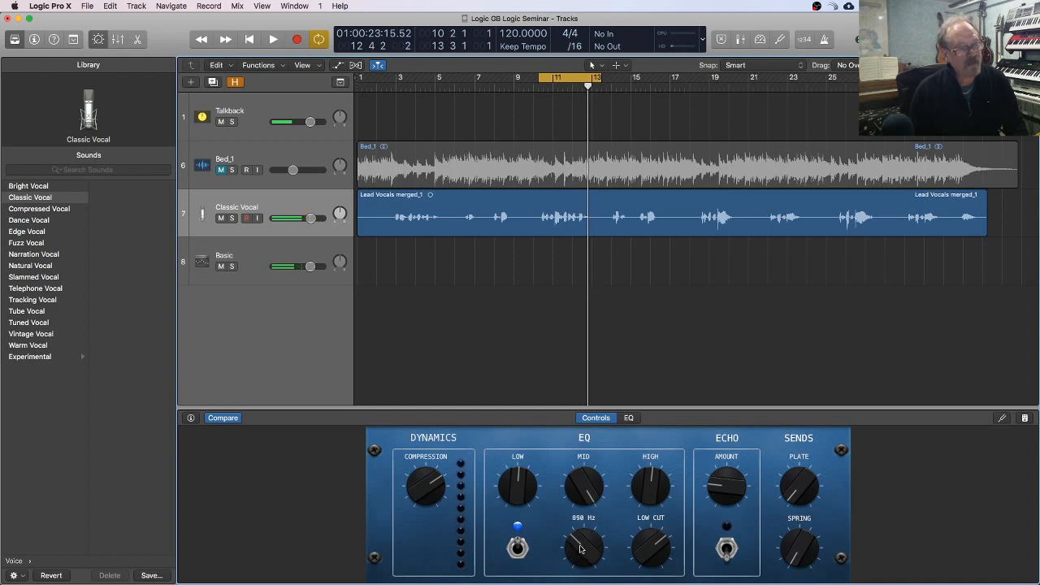
left_click_drag(579, 547, 600, 486)
key("space")
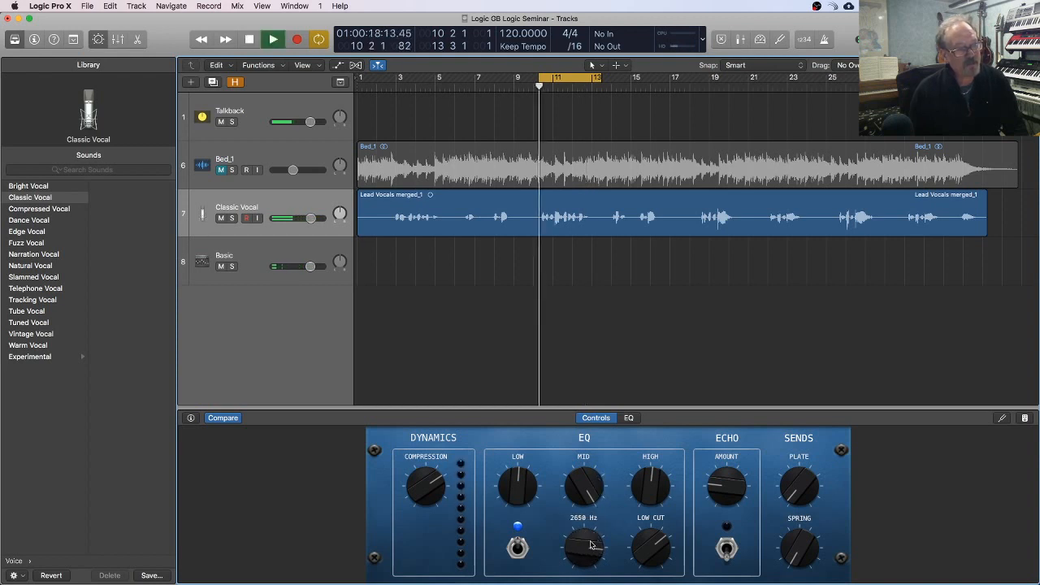
Step: Sweep Mid Freq low and back above its midpoint during playback, and ease the Mid boost to a moderate level
left_click_drag(586, 549, 582, 577)
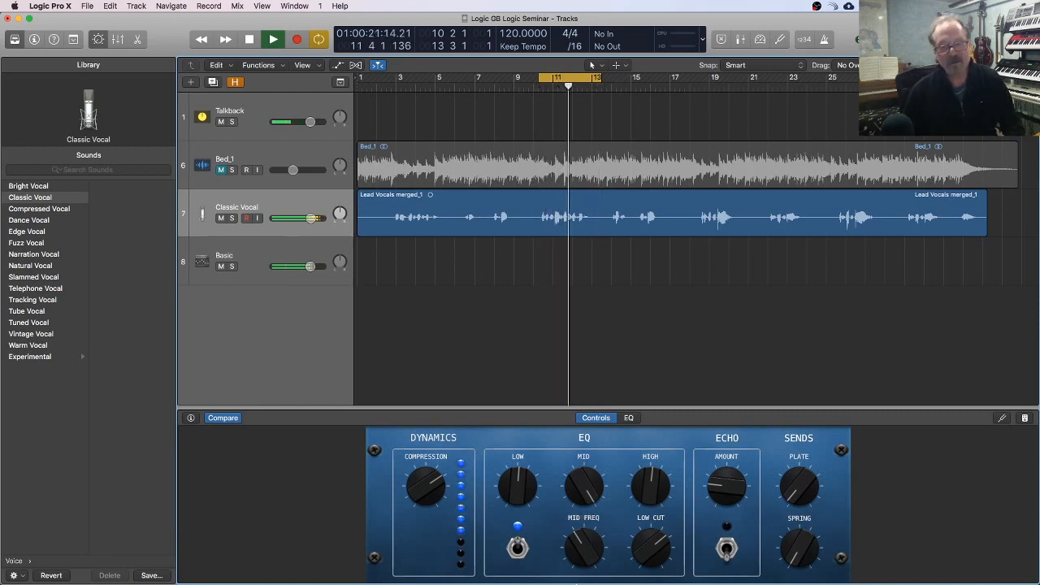
left_click_drag(583, 546, 584, 558)
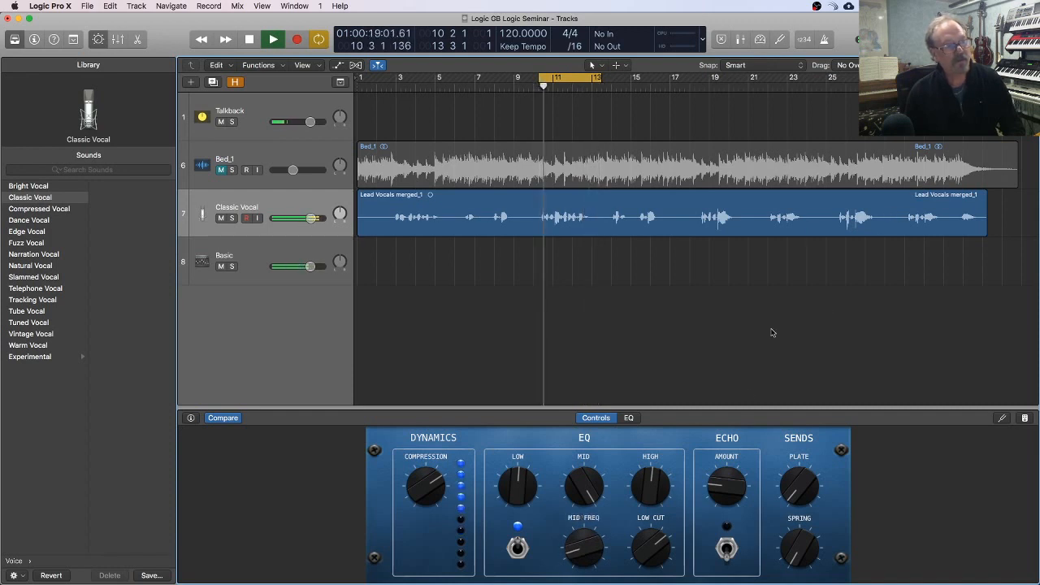
left_click_drag(589, 554, 582, 521)
key("space")
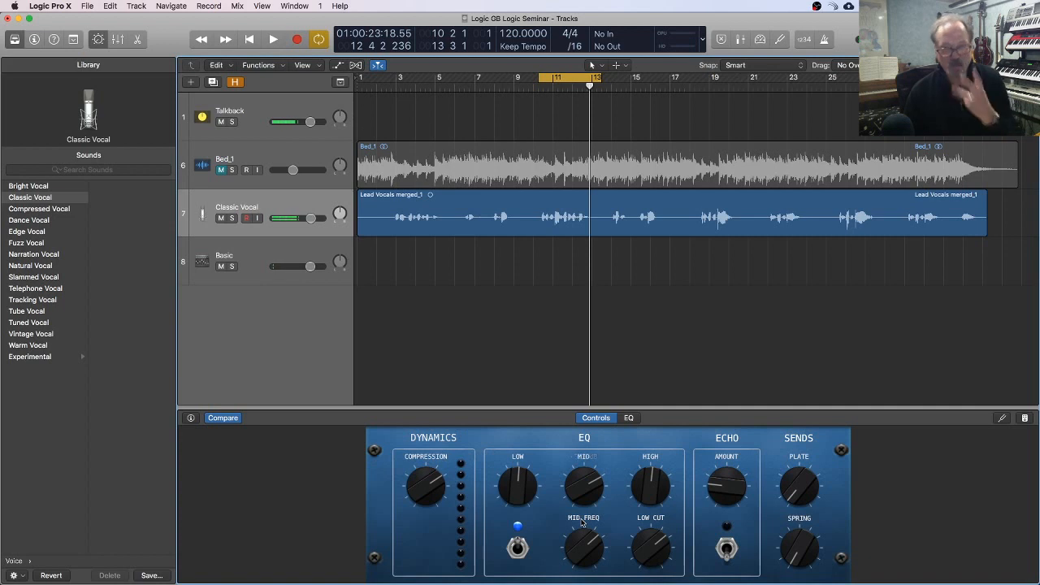
left_click_drag(588, 558, 590, 548)
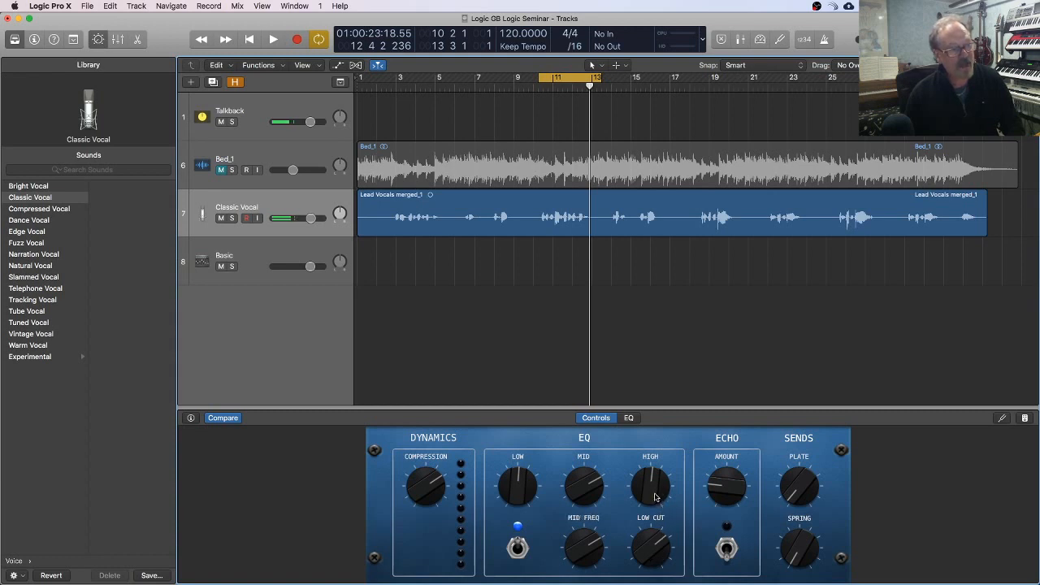
Step: Play the loop with the EQ High control fully cut, and again with it strongly boosted
left_click_drag(655, 498, 674, 541)
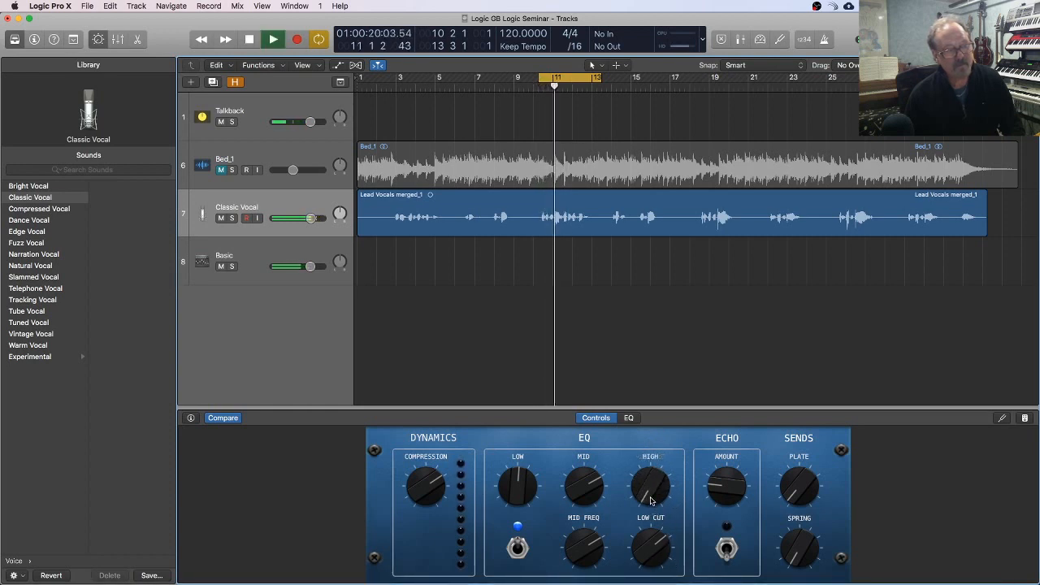
key("space")
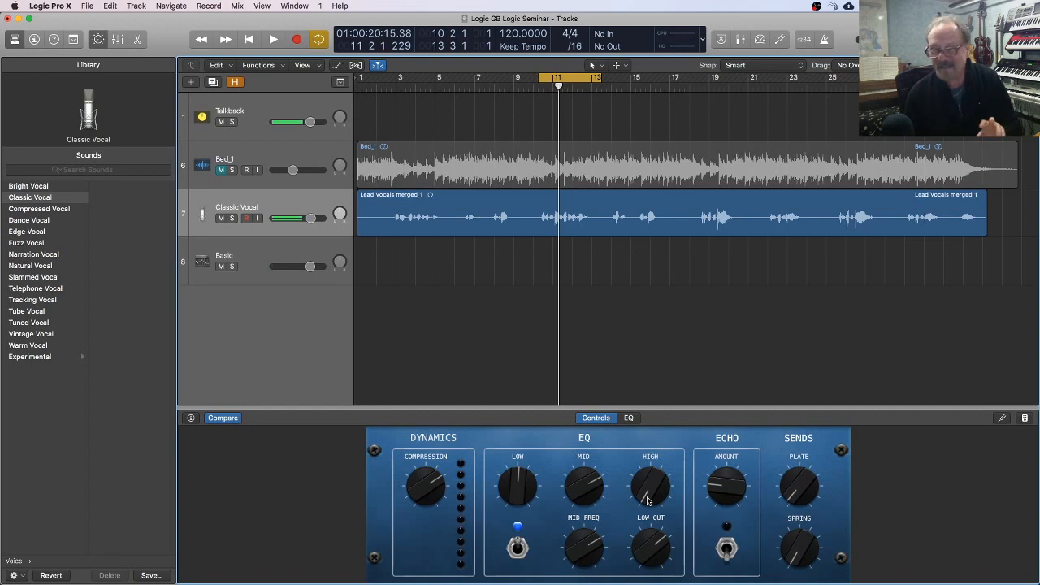
left_click_drag(648, 501, 647, 390)
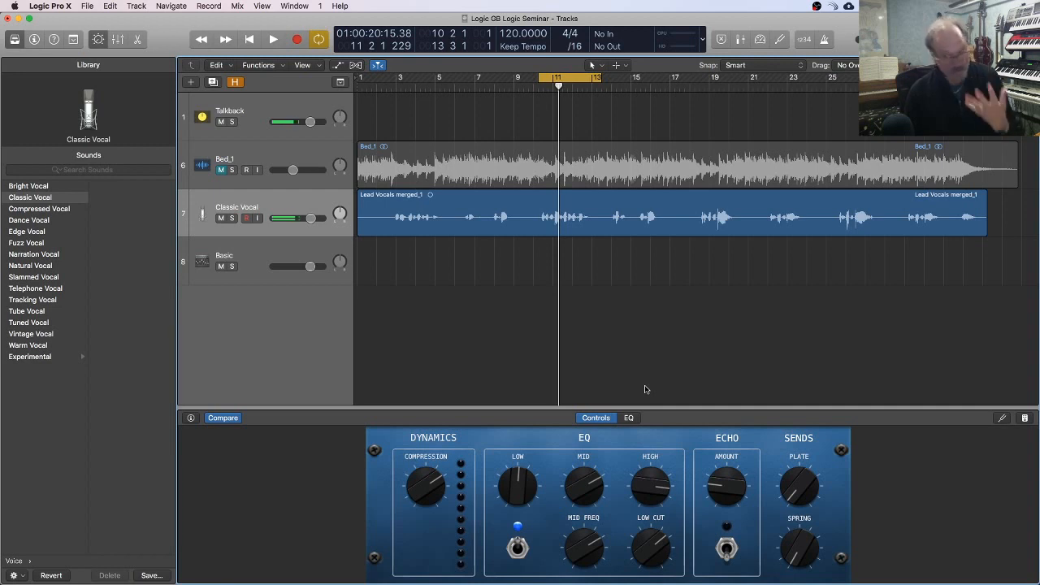
key("space")
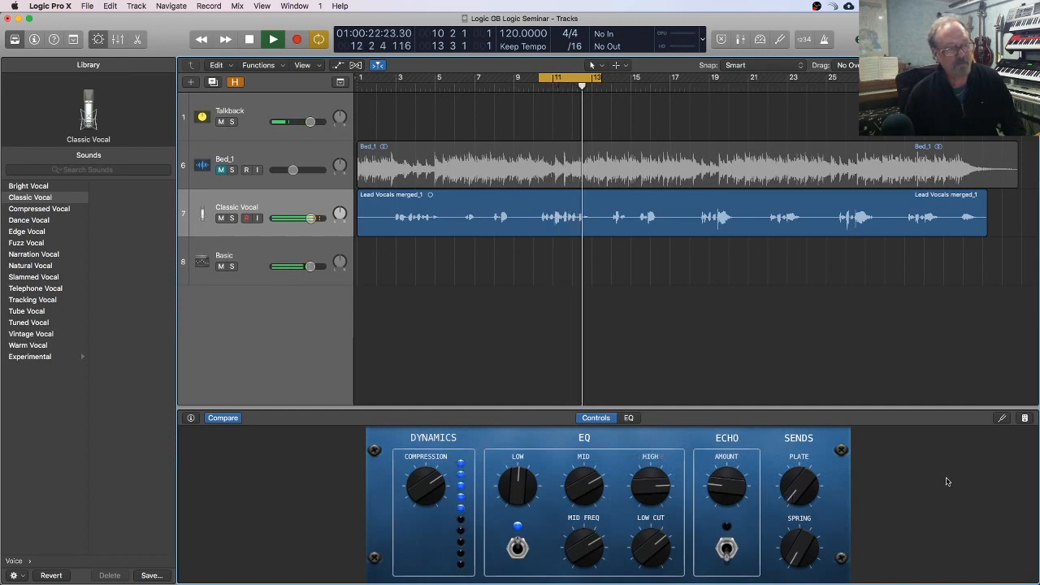
key("space")
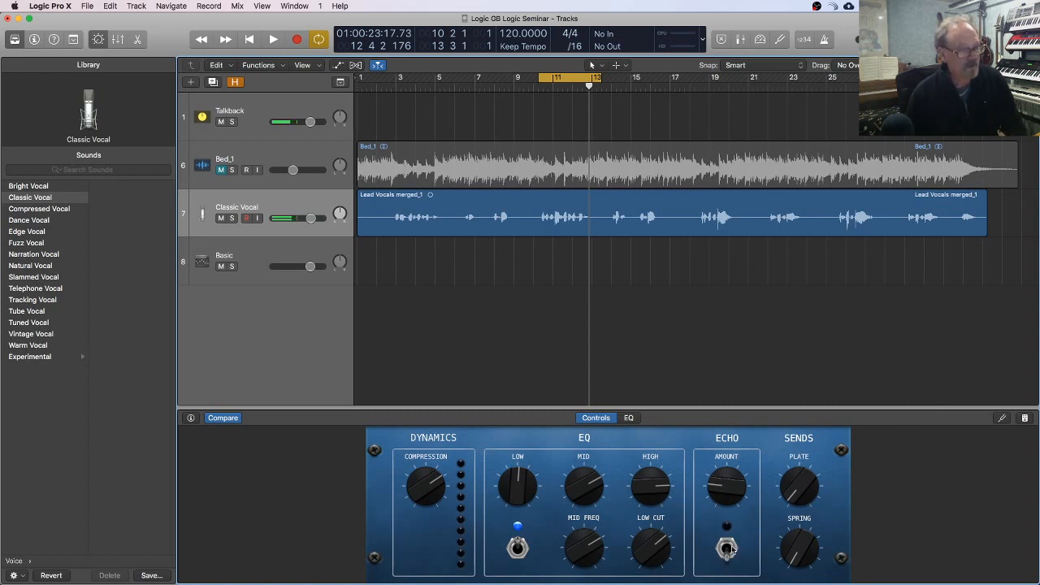
Step: Turn off the cycle range and play the equalized vocal onward to about bar 16
key("space")
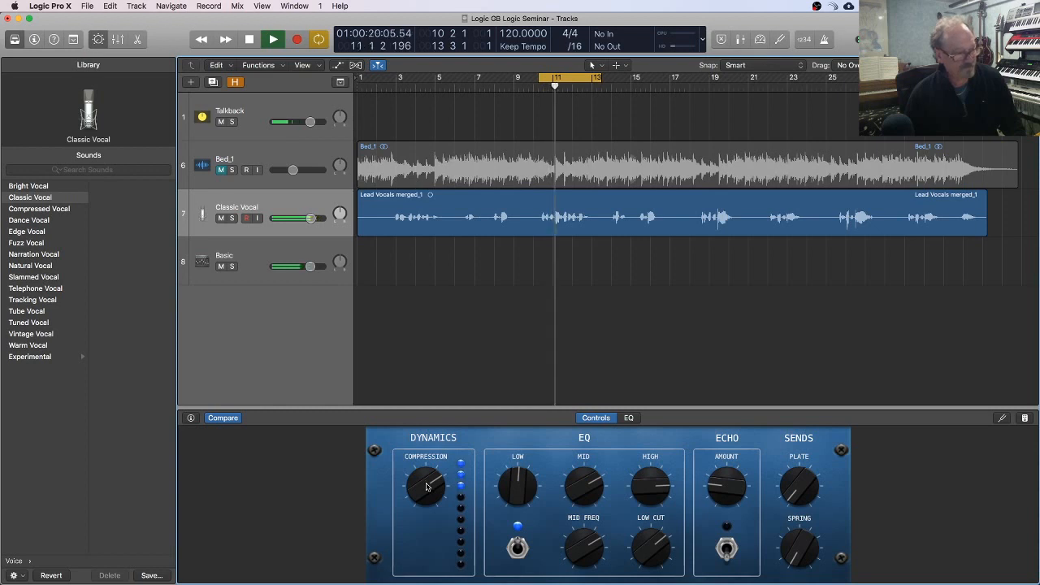
left_click(583, 81)
scroll(584, 84, "right", 1)
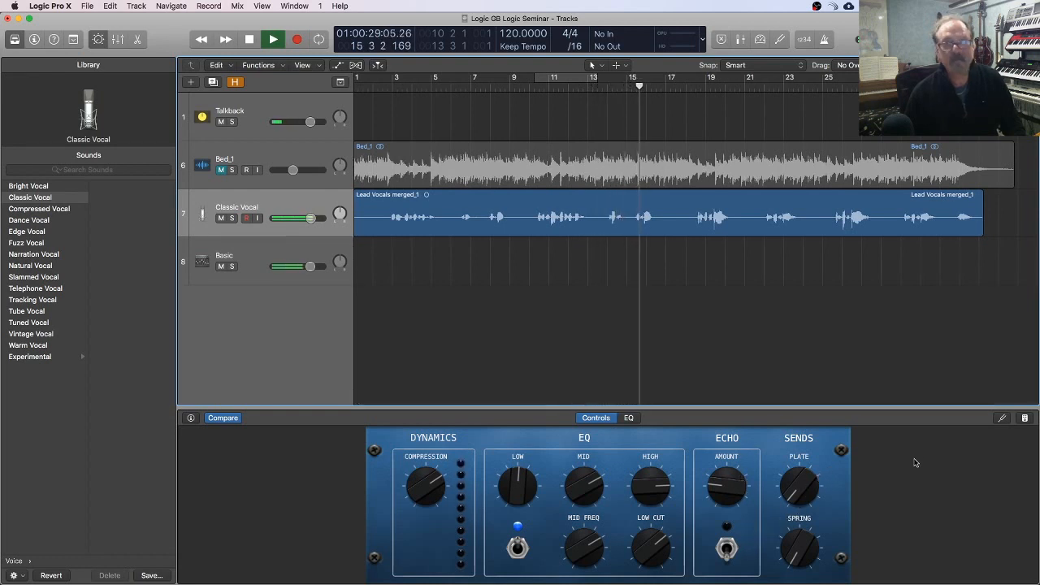
key("space")
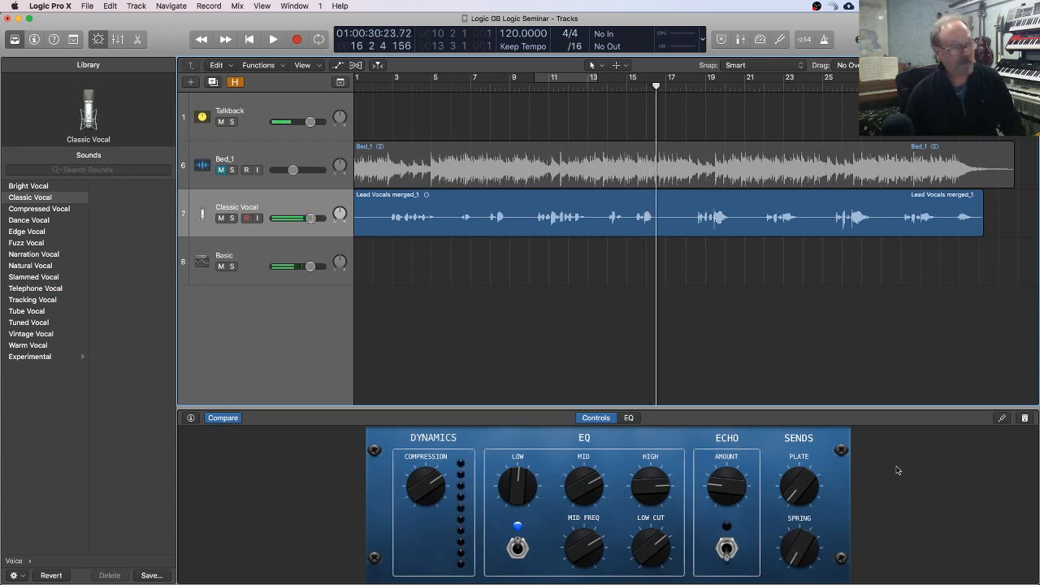
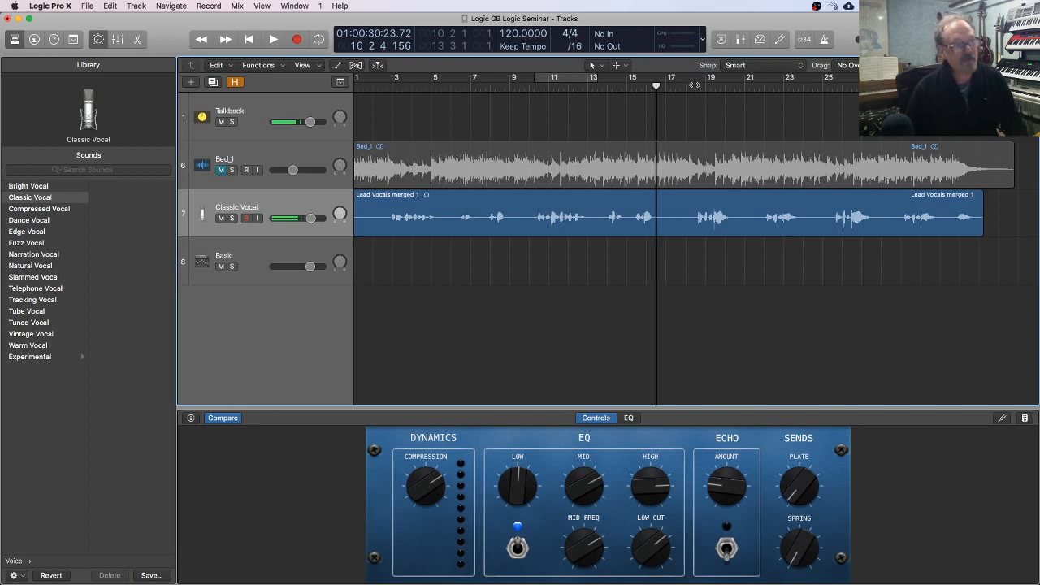
Step: Place the playhead in bar 18 and enable a cycle range from bar 10 to bar 21
left_click(695, 84)
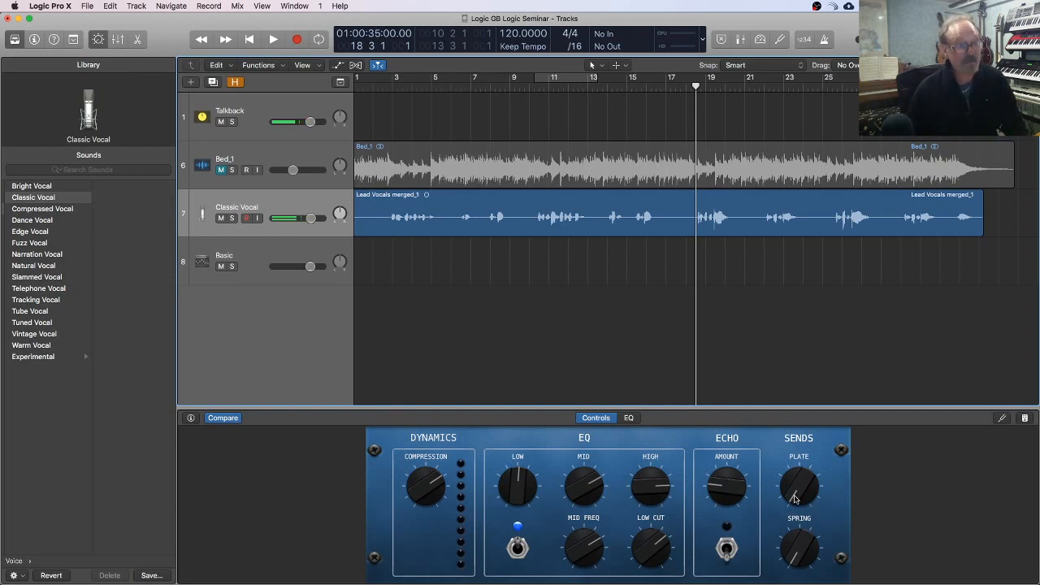
left_click_drag(695, 83, 698, 79)
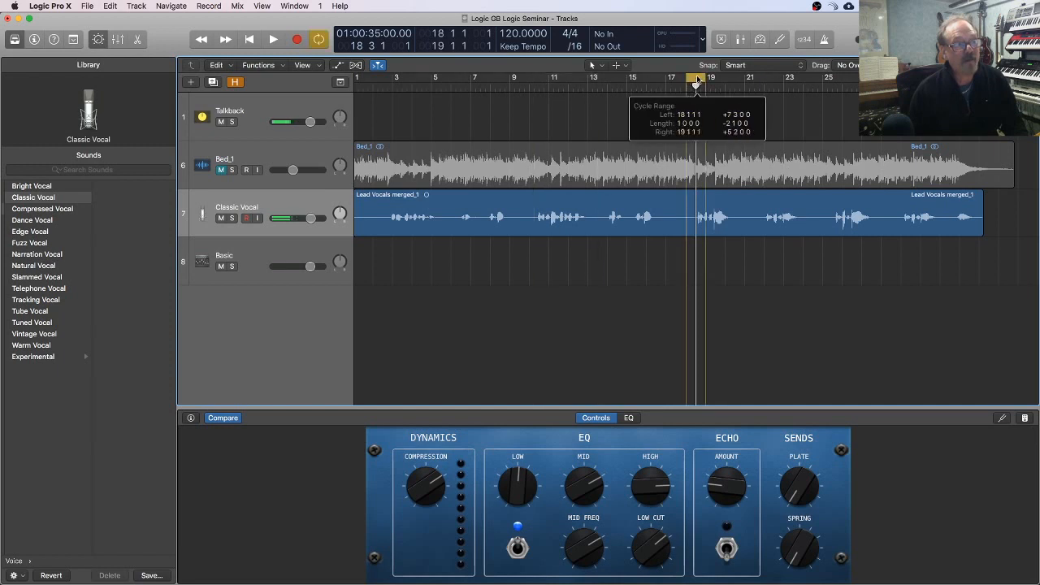
left_click_drag(537, 82, 743, 80)
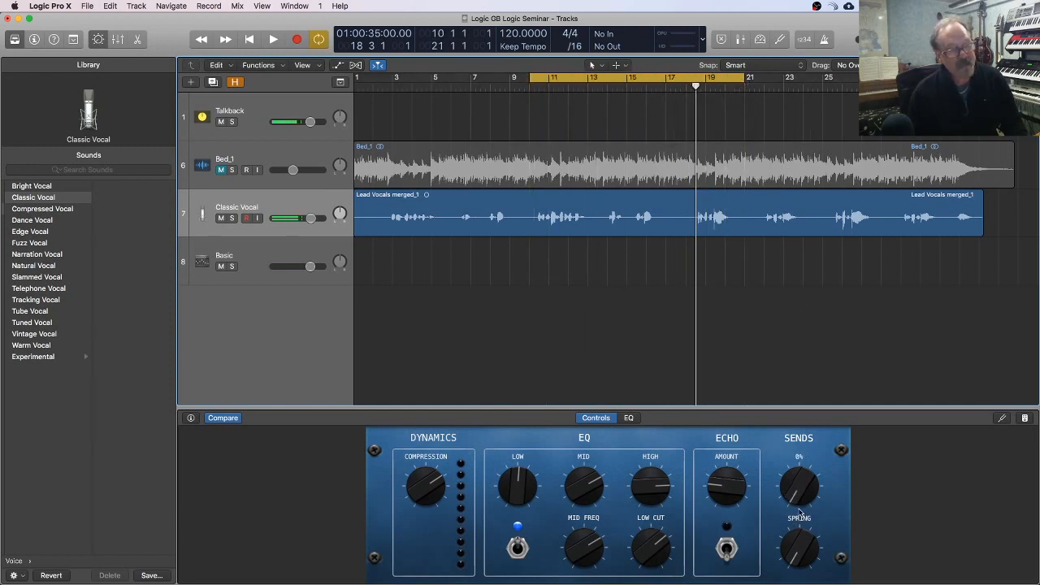
Step: Turn the Plate send up to 84% and back to zero, and play the cycle from bar 10
left_click_drag(798, 505, 786, 392)
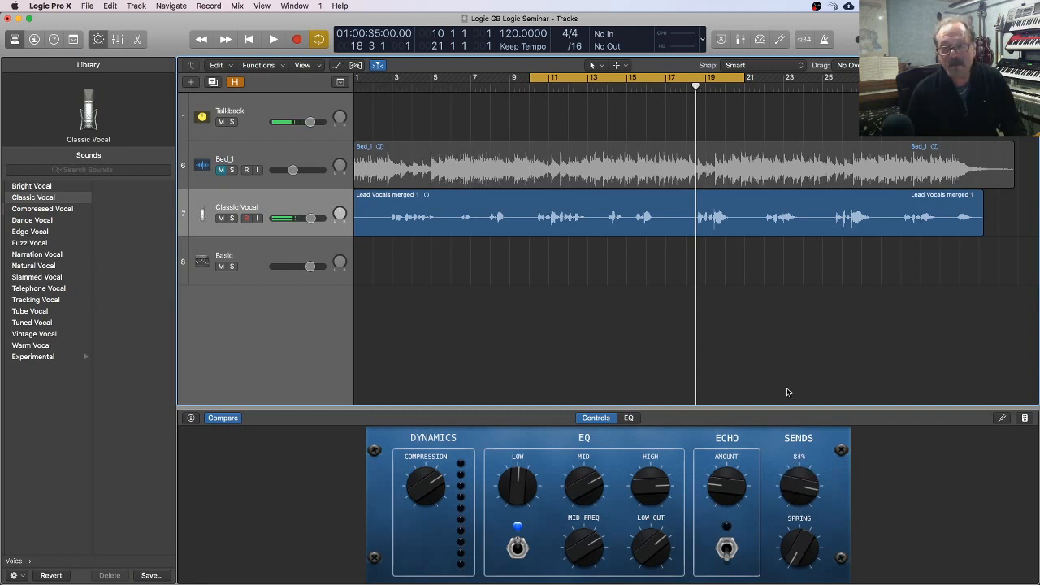
left_click_drag(796, 486, 784, 581)
left_click(526, 82)
key("space")
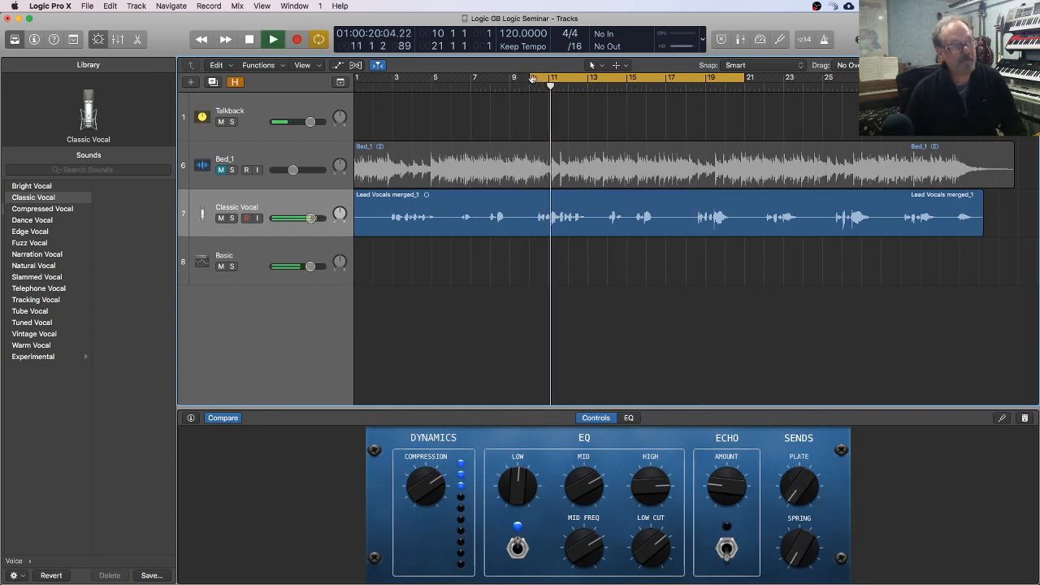
Step: Trim the cycle range to run from bar 10 beat 2 to bar 13, and play the loop
left_click_drag(533, 83, 536, 81)
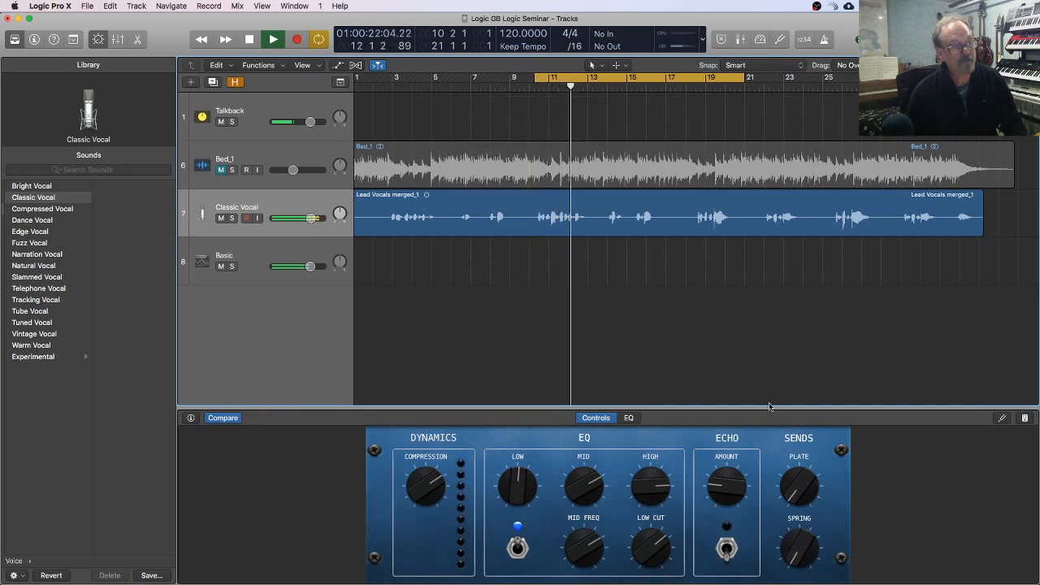
key("space")
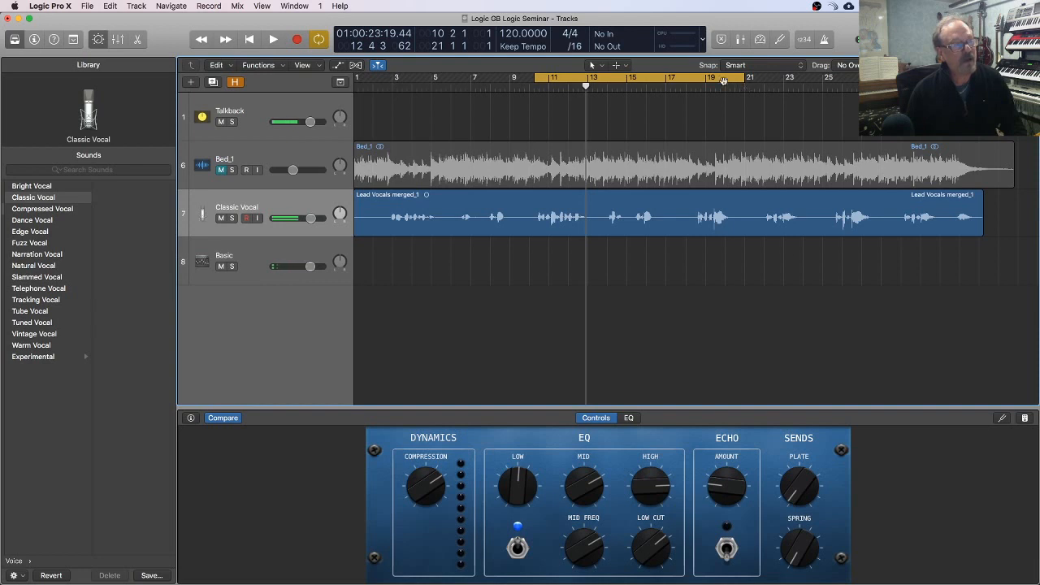
left_click_drag(743, 79, 591, 76)
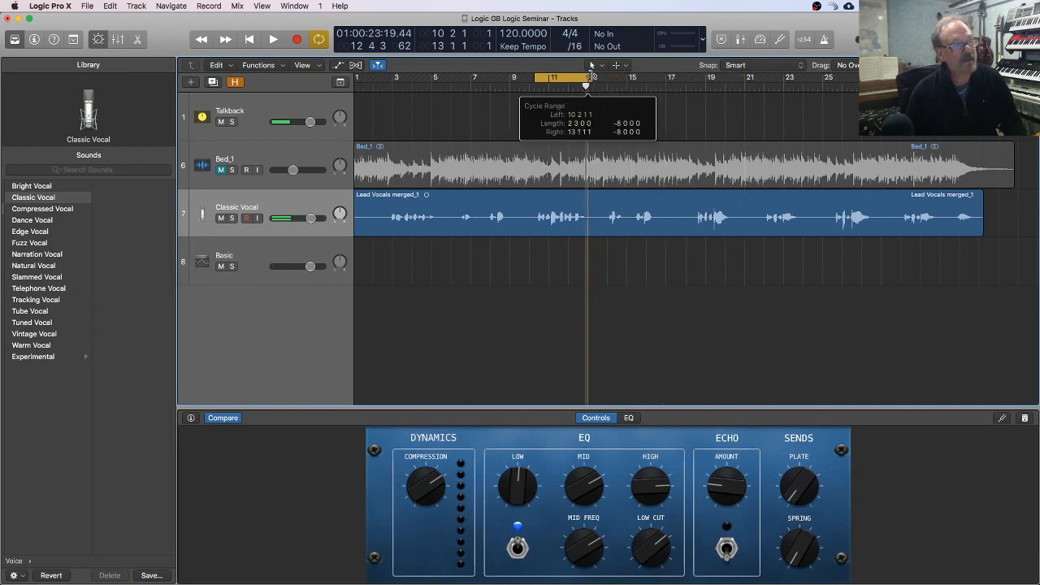
key("space")
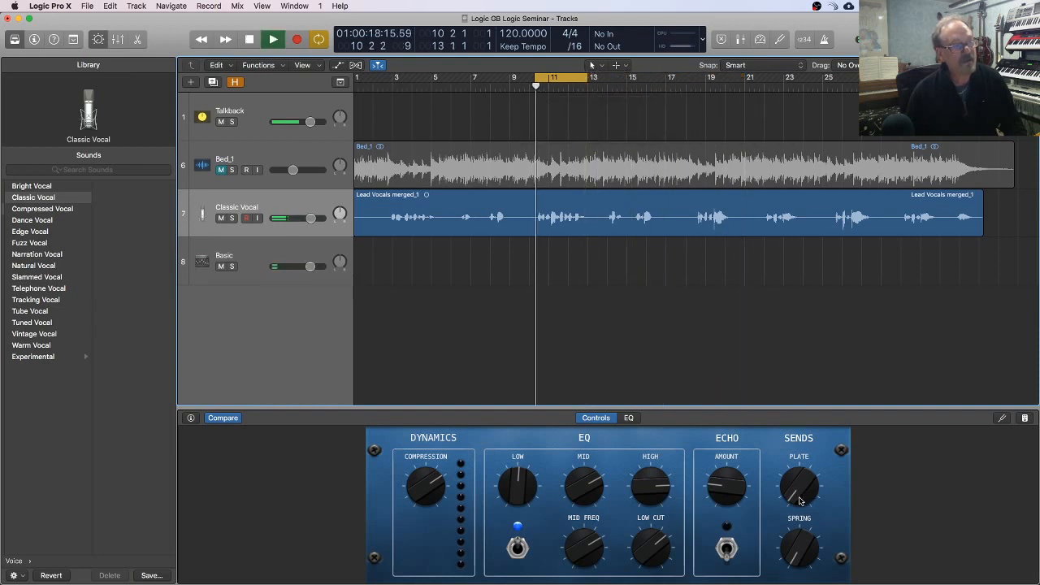
Step: Sweep the vocal's Plate send between 0% and high settings above 80% while the loop plays, leave it high, and stop playback
left_click_drag(800, 501, 812, 444)
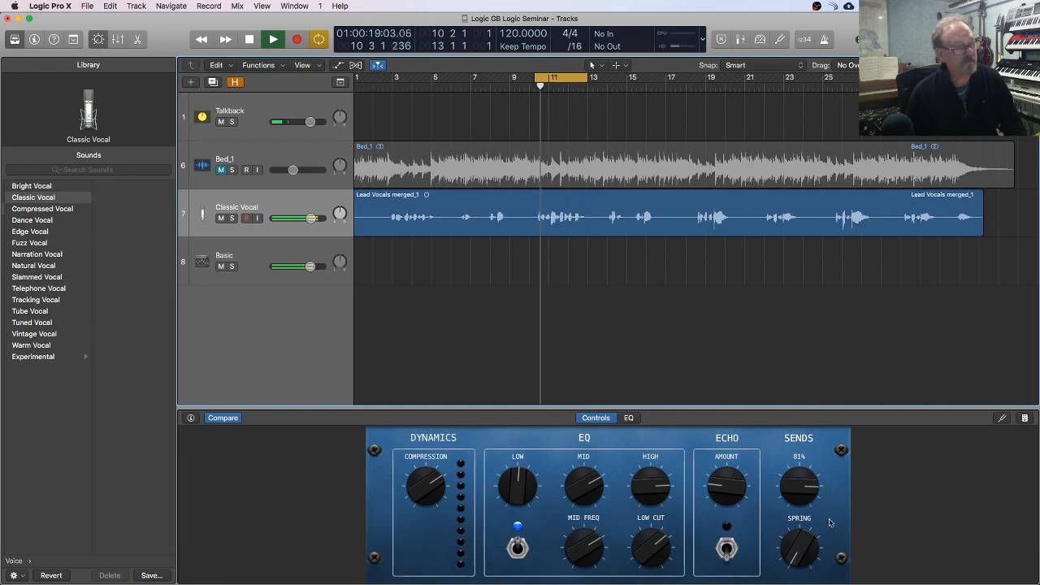
left_click_drag(797, 492, 792, 468)
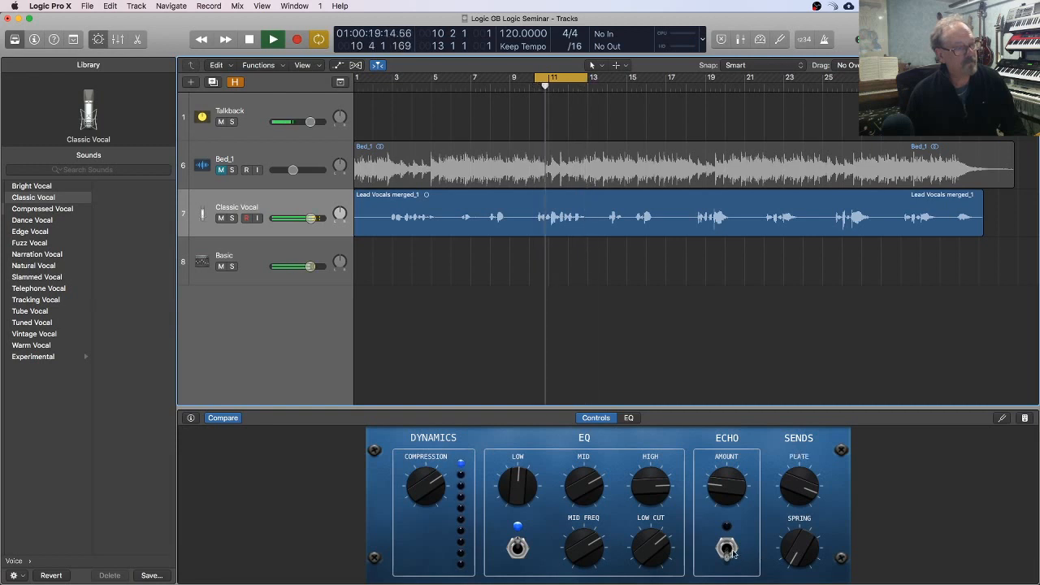
left_click_drag(782, 490, 782, 520)
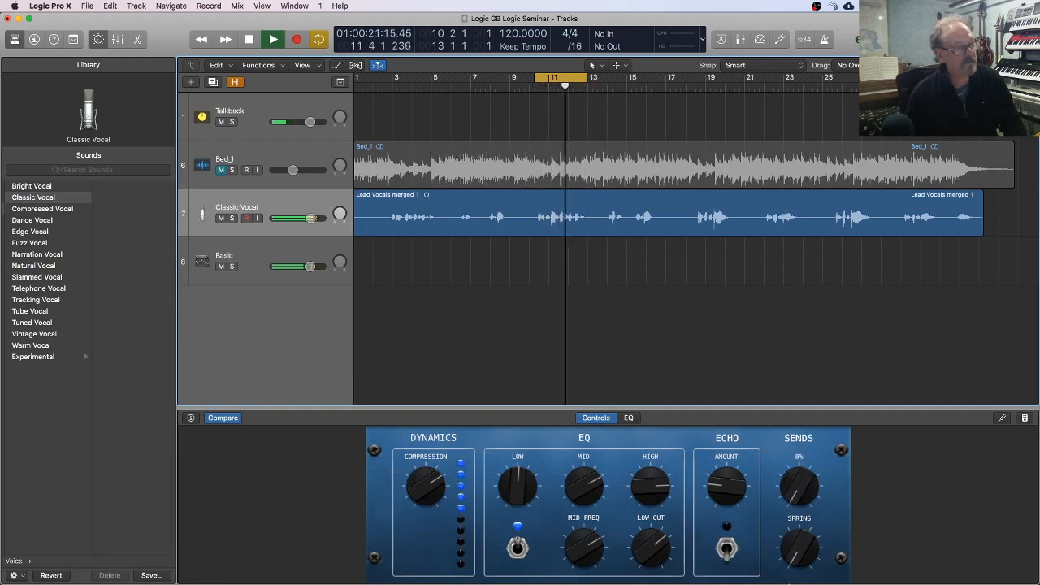
left_click_drag(787, 579, 778, 487)
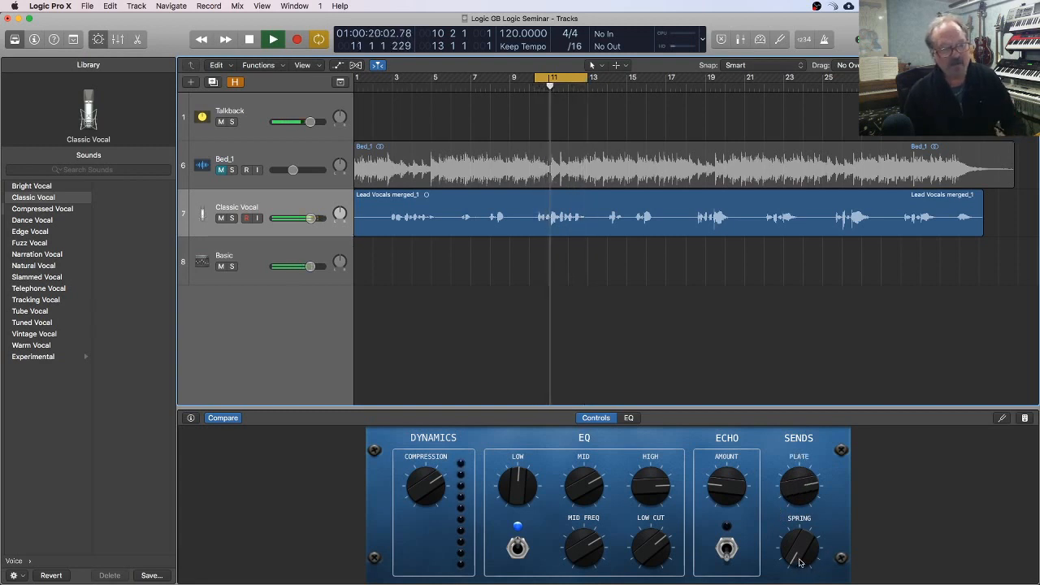
key("space")
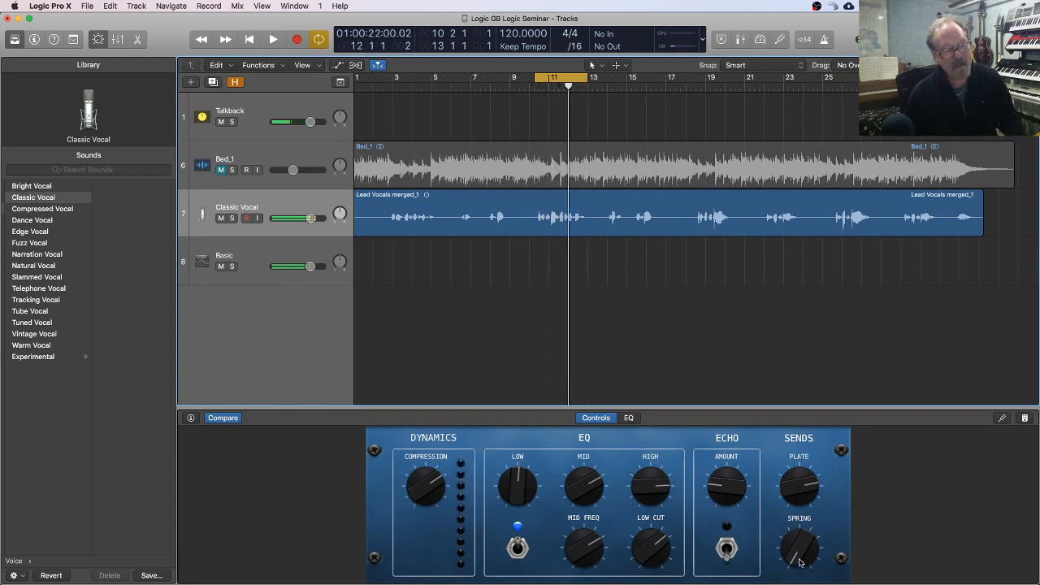
Step: Raise the Spring send to its maximum, audition it on the vocal loop, and stop playback
left_click_drag(797, 561, 794, 502)
key("space")
left_click_drag(805, 561, 801, 464)
key("space")
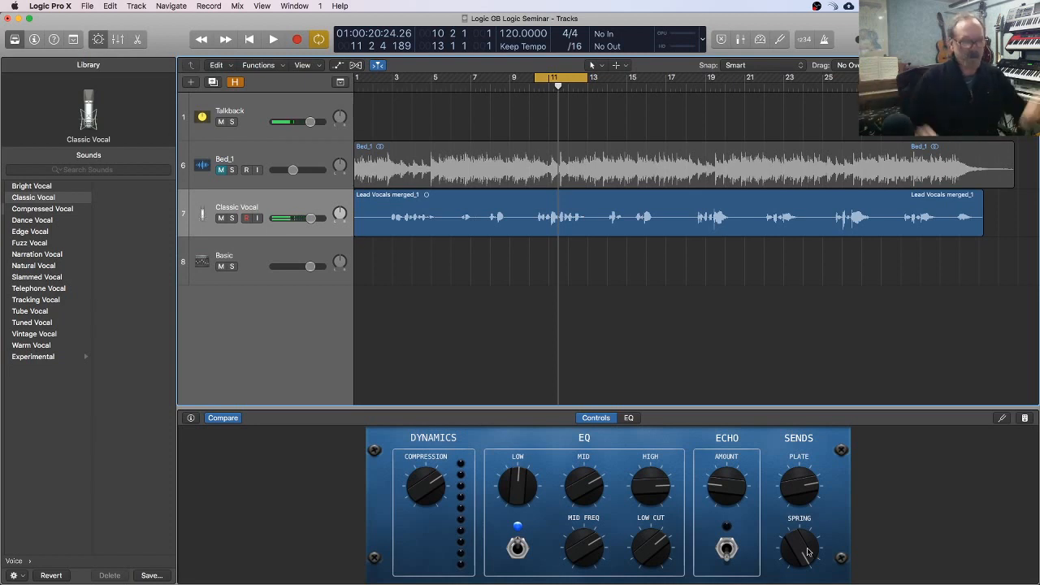
Step: Lower the Spring send to just below its midpoint while auditioning the loop, and switch on the Echo effect
left_click_drag(807, 552, 801, 559)
key("space")
key("space")
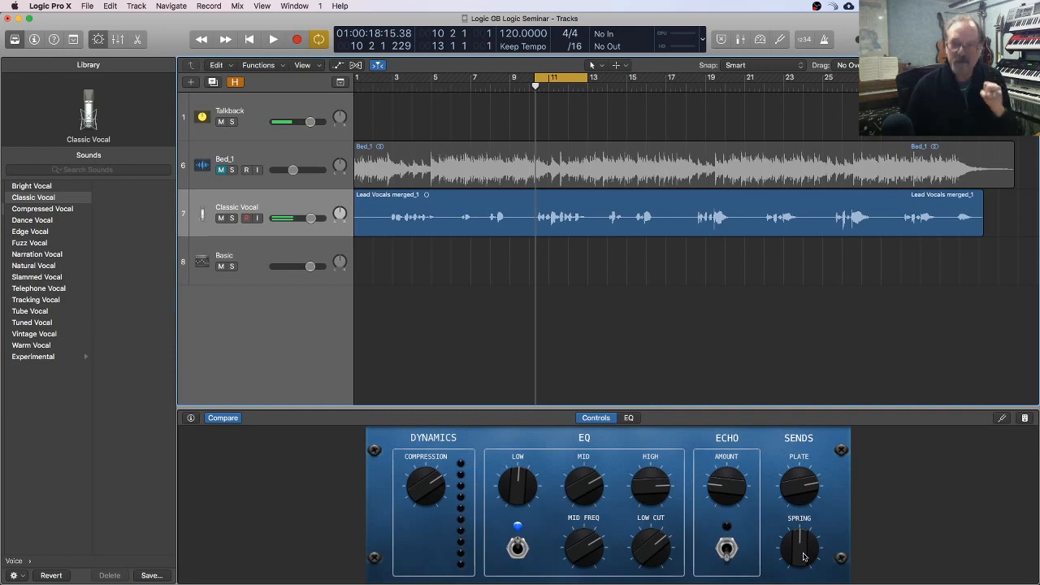
key("space")
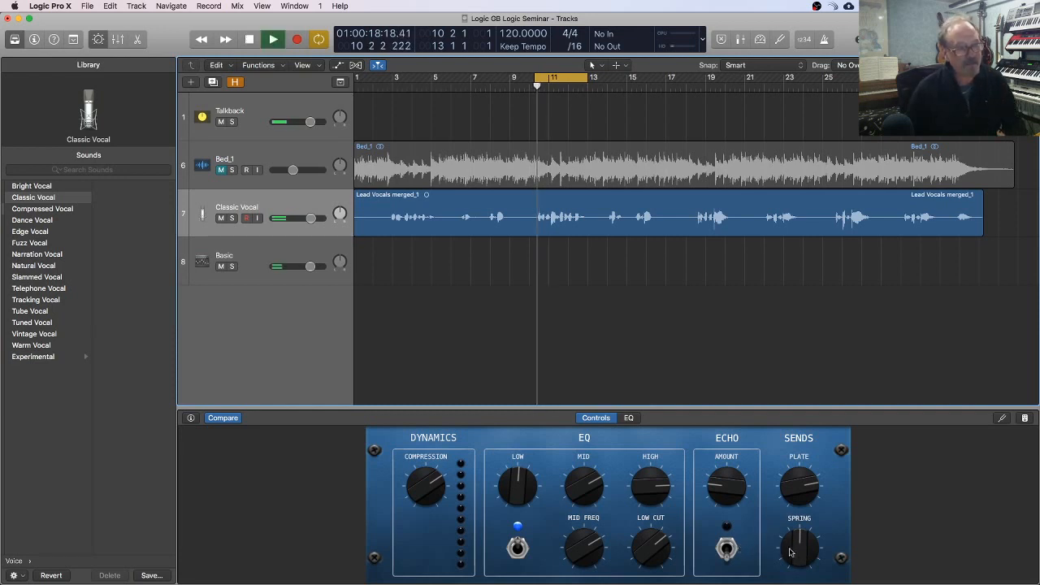
left_click_drag(797, 551, 825, 551)
key("space")
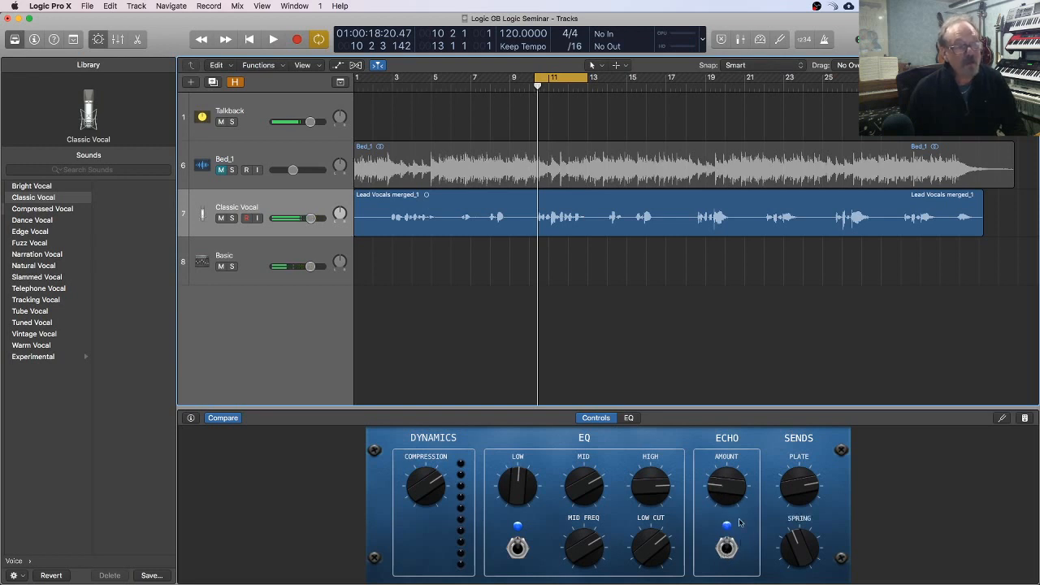
Step: Turn the Echo Amount down to zero, and raise it to a high level while the loop plays
left_click_drag(727, 489, 726, 555)
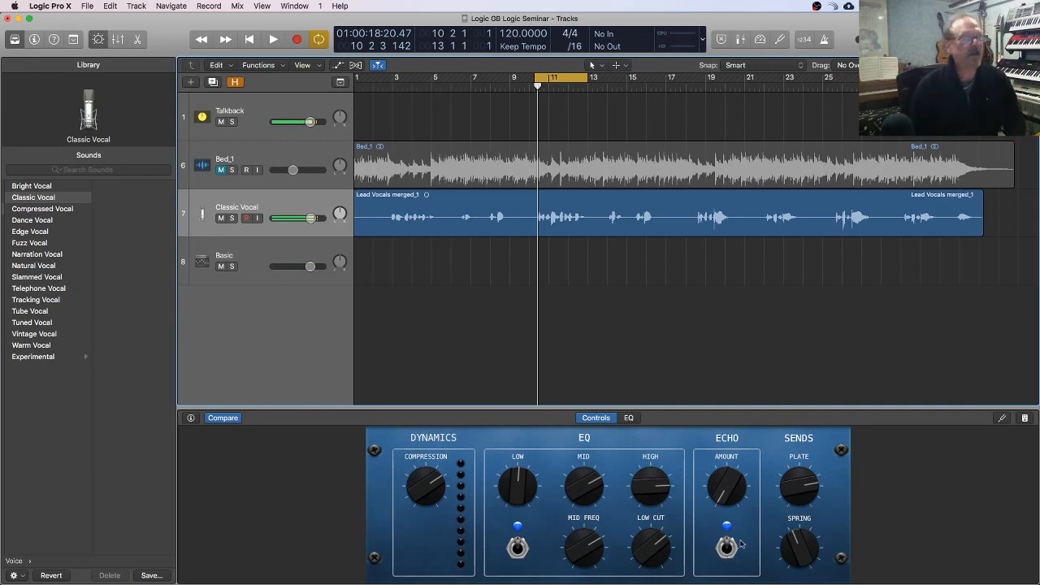
left_click_drag(726, 493, 712, 515)
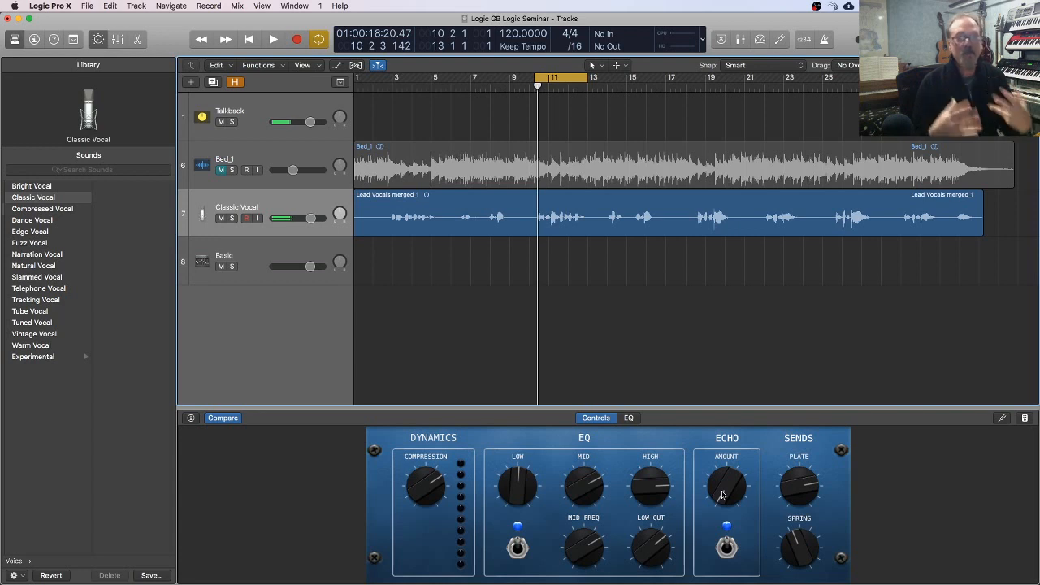
key("space")
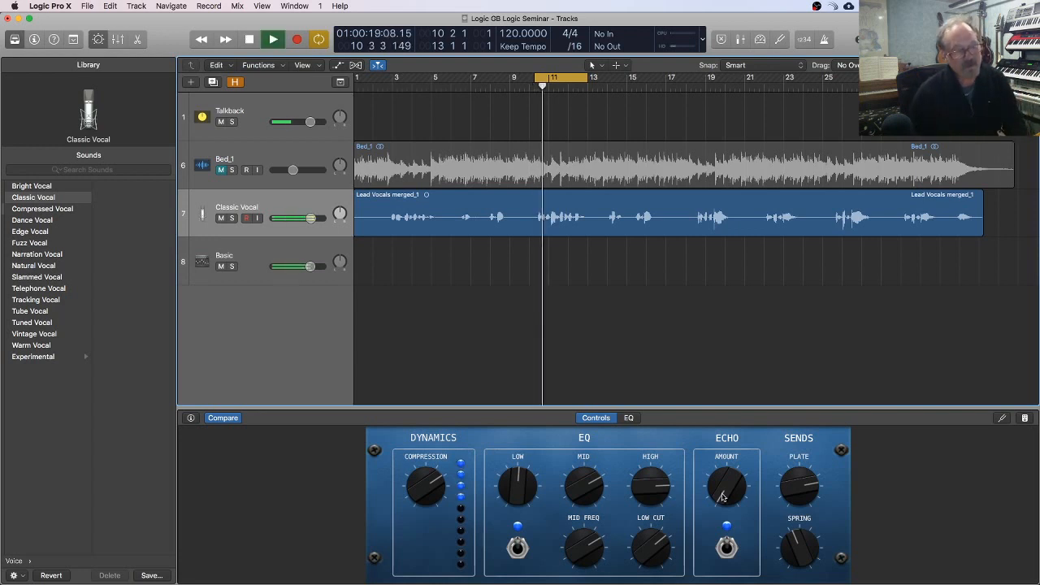
left_click_drag(722, 494, 726, 390)
key("space")
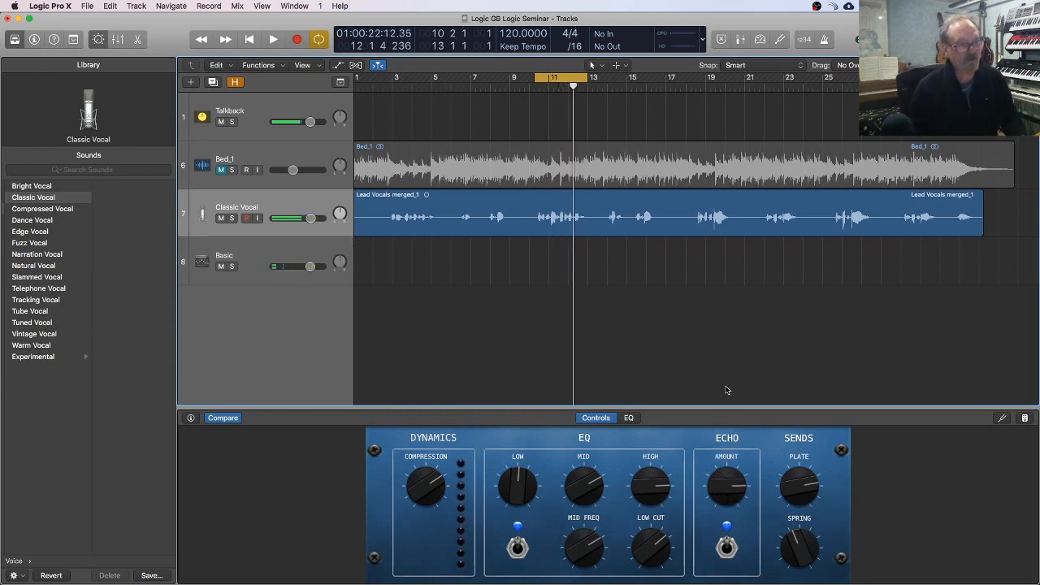
Step: Bring the Echo Amount down to about 22% while auditioning the vocal loop, and stop playback
left_click_drag(720, 500, 722, 562)
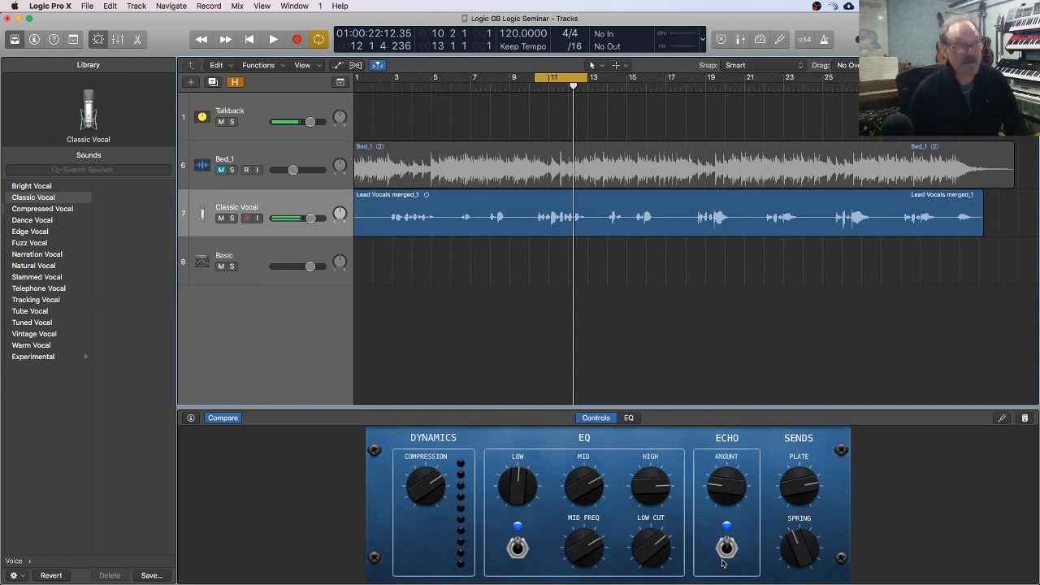
left_click_drag(726, 494, 726, 499)
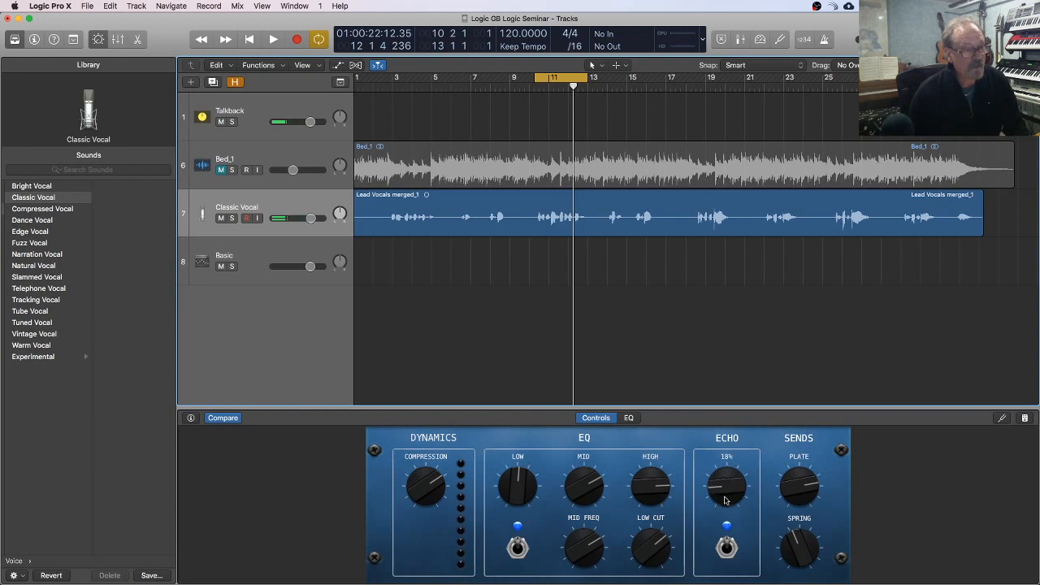
key("space")
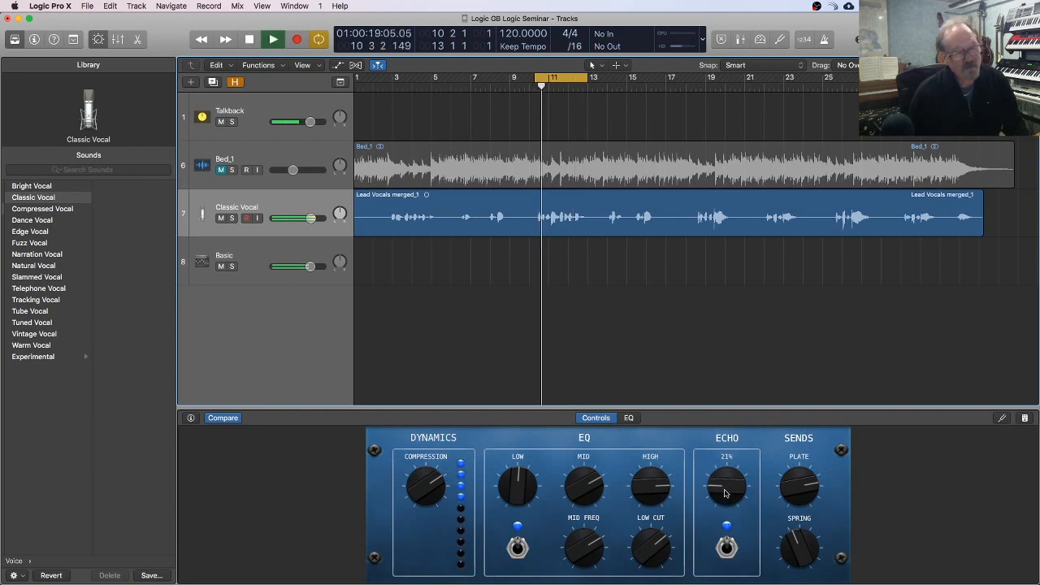
left_click_drag(726, 495, 726, 490)
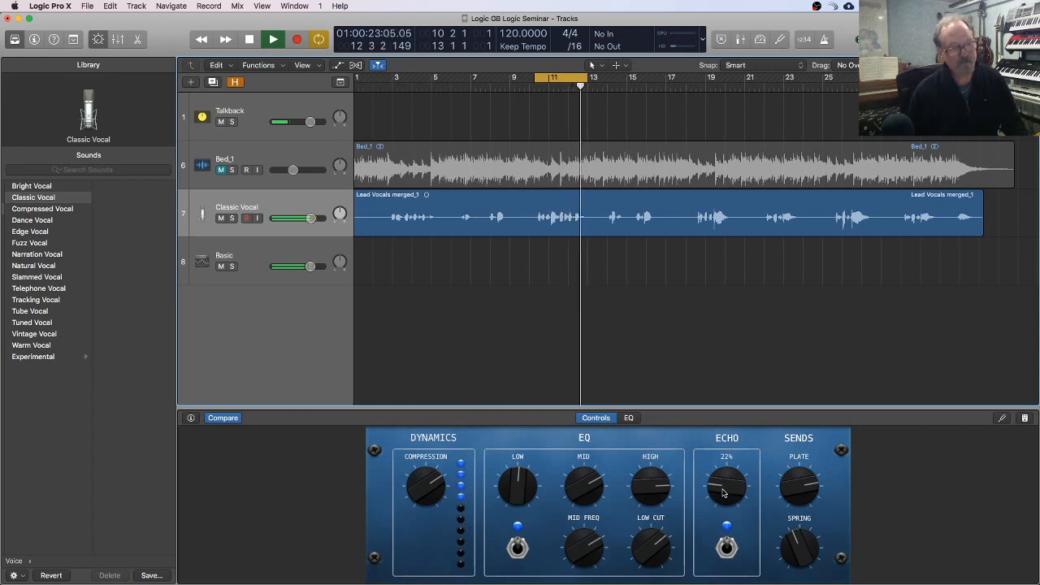
key("space")
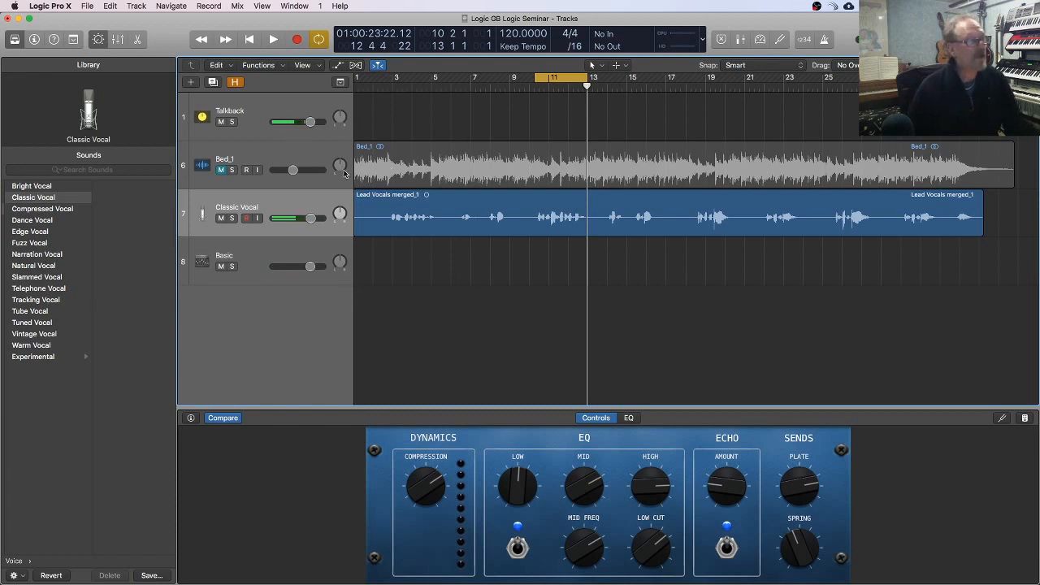
Step: Unmute the Bed_1 backing track and mute the Classic Vocal track
left_click(197, 168)
left_click(221, 170)
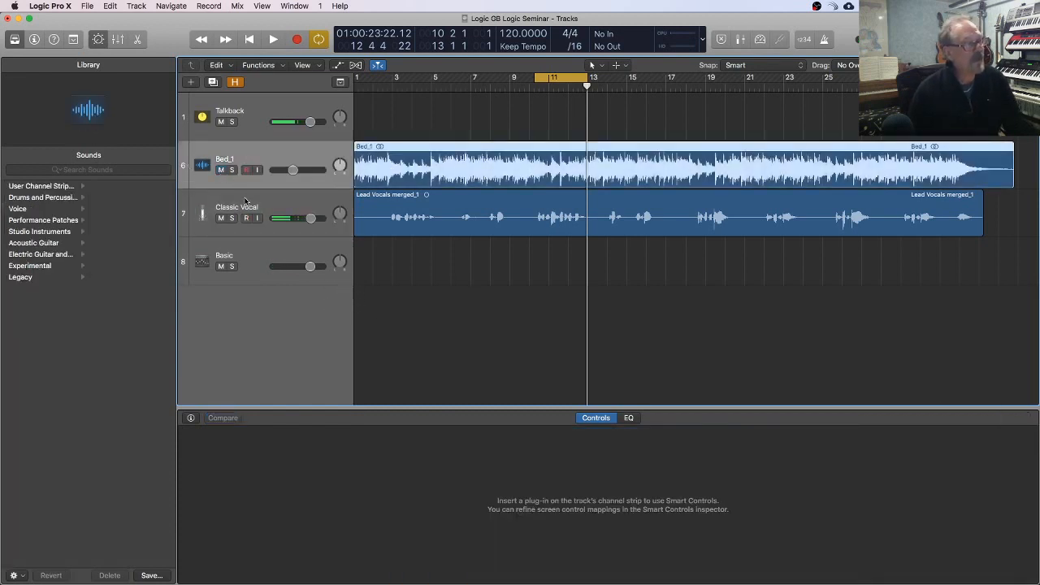
left_click(246, 203)
left_click(221, 218)
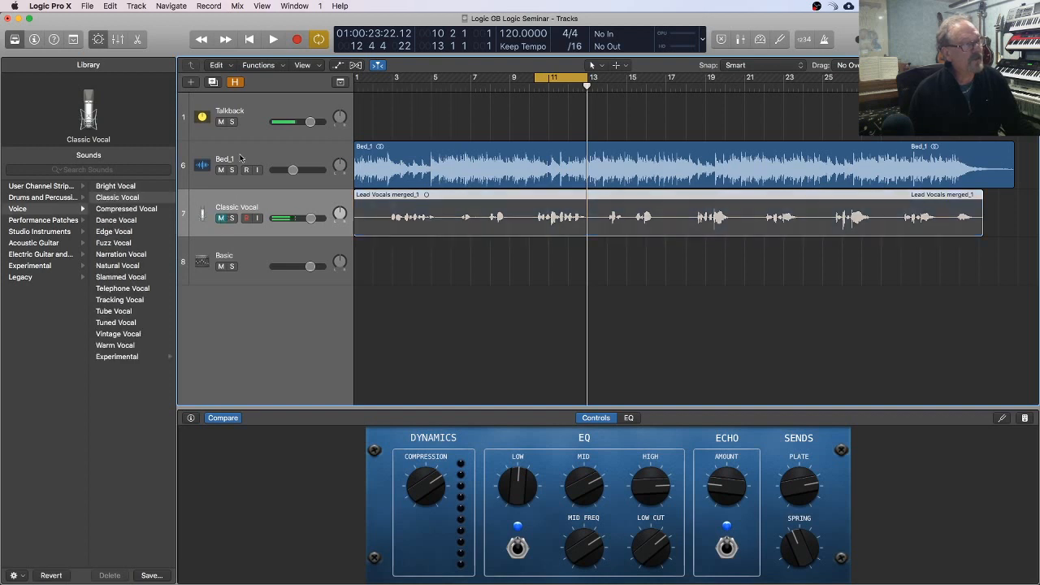
Step: Select the Bed_1 track and set a new cycle range from bar 1 to bar 19
left_click(241, 158)
left_click(551, 79)
scroll(525, 122, "left", 2)
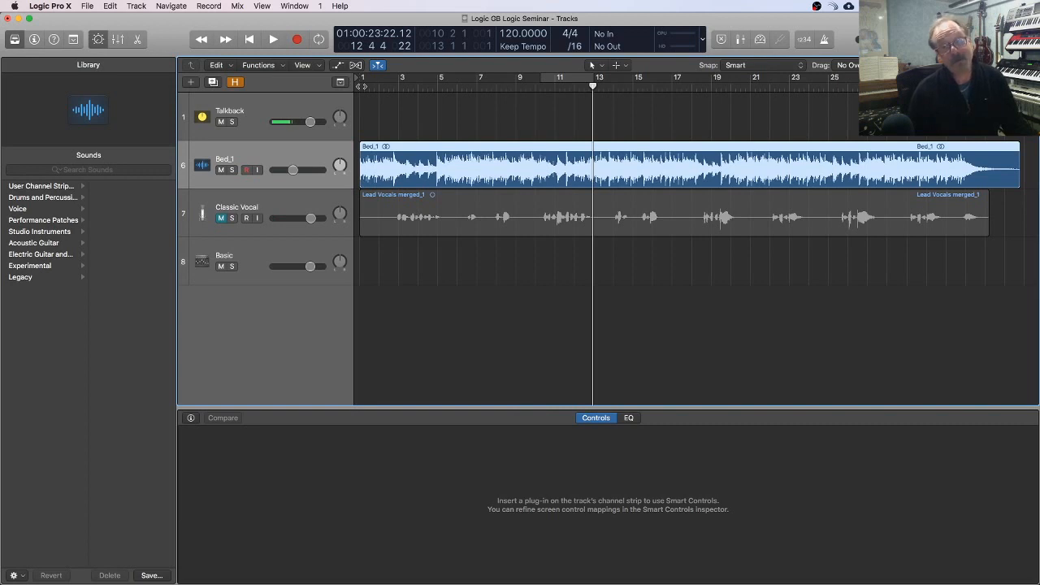
left_click_drag(363, 78, 711, 79)
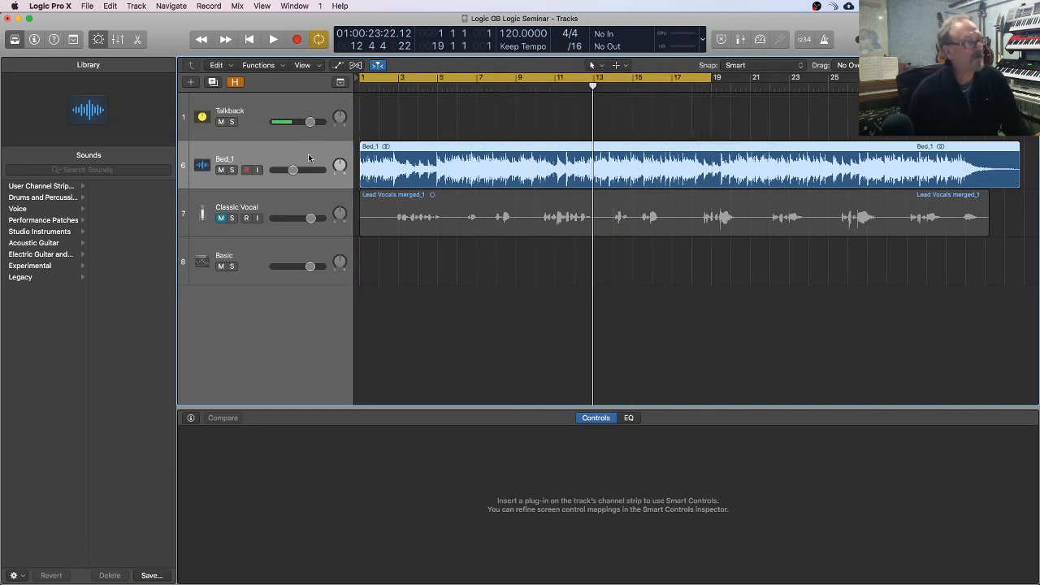
Step: Play the backing track from bar 1, nudge its volume up slightly, and stop playback
key("space")
left_click_drag(293, 170, 295, 170)
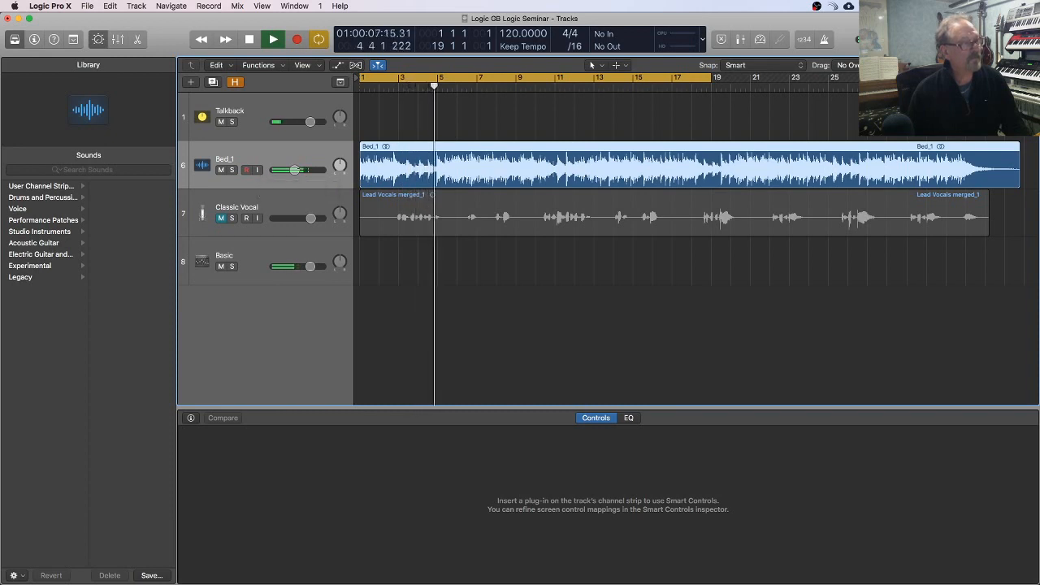
key("space")
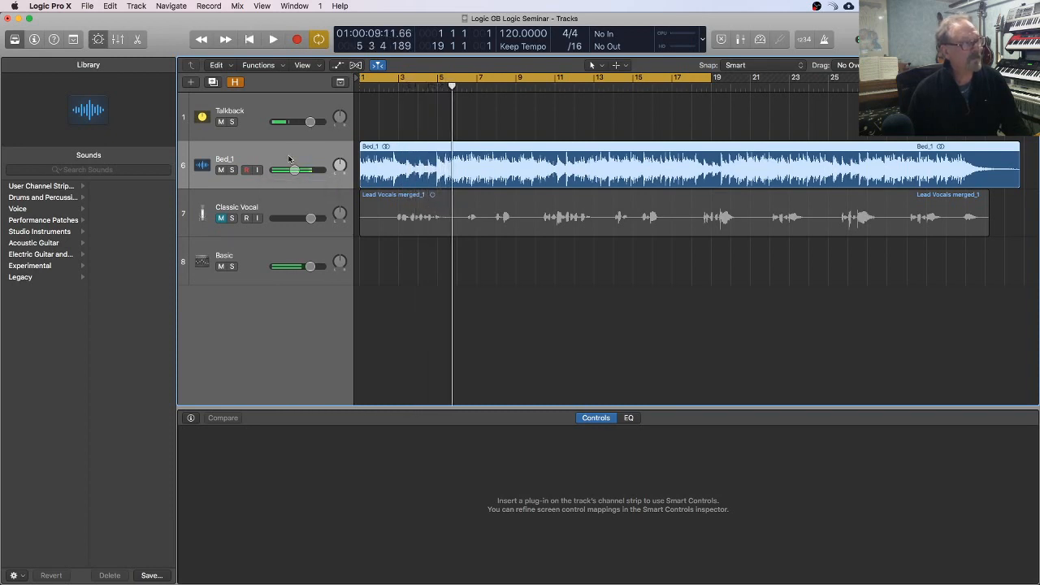
Step: Load the Natural Stereo patch from the Acoustic Guitar category onto the Bed_1 track
left_click(42, 246)
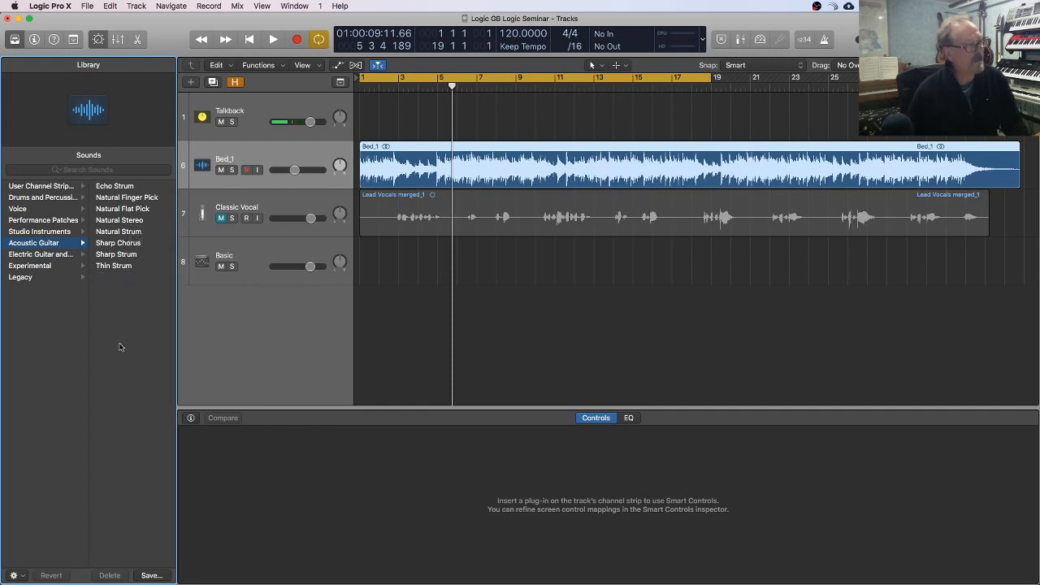
left_click(128, 222)
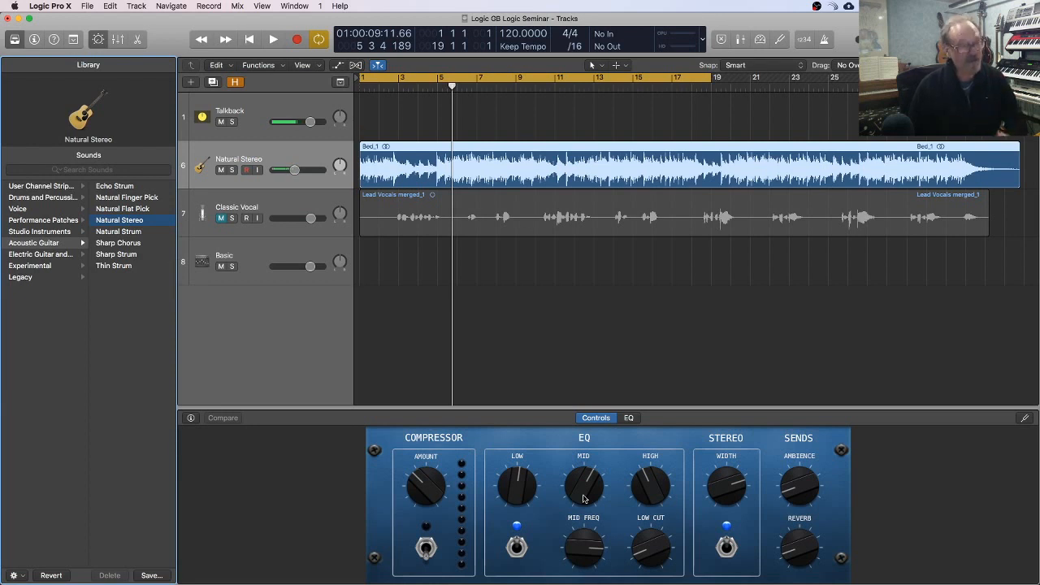
Step: Reduce the stereo width, switch off the Stereo and EQ sections, and lower Ambience to 0% and Reverb to about 2%
left_click_drag(729, 491, 725, 525)
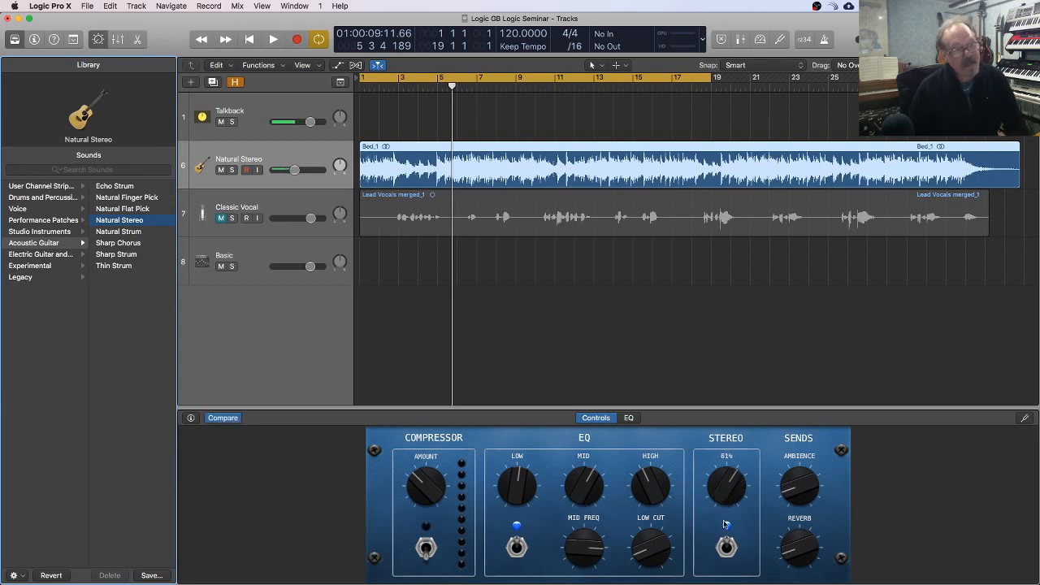
mouse_move(726, 486)
left_mouse_down()
mouse_move(726, 476)
mouse_move(723, 491)
left_mouse_up()
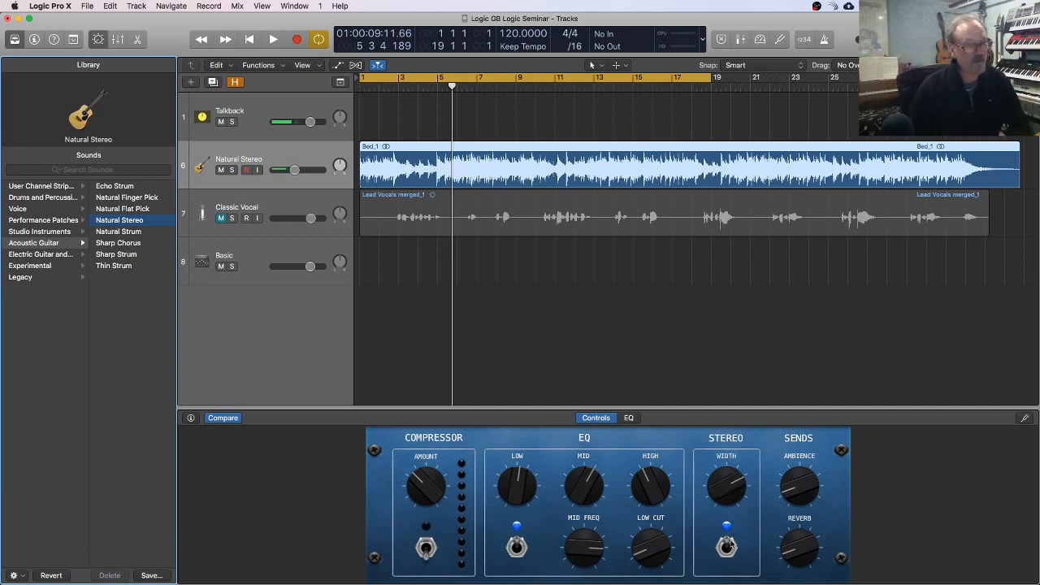
left_click_drag(801, 493, 801, 493)
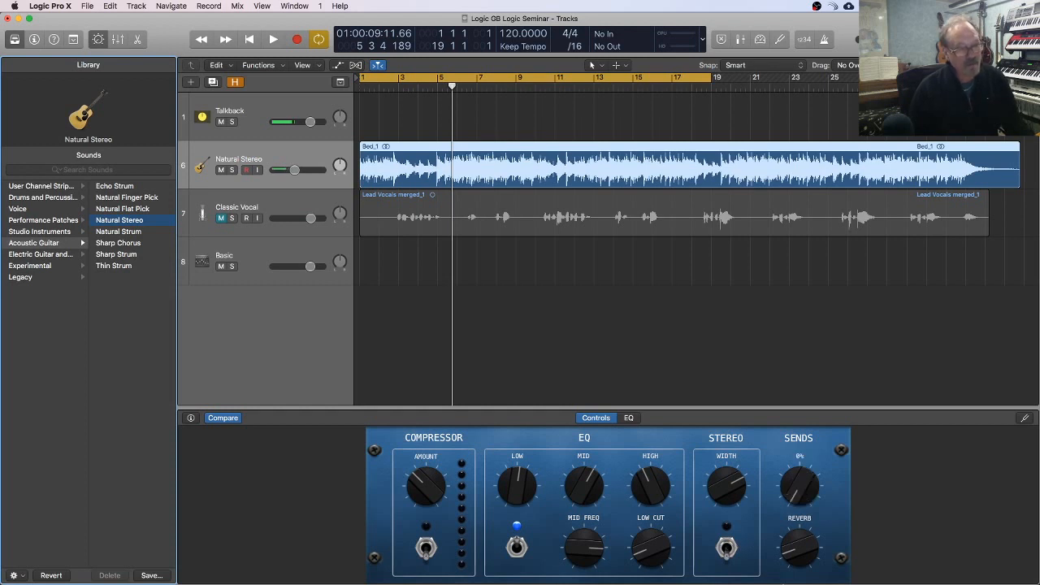
left_click_drag(789, 555, 789, 555)
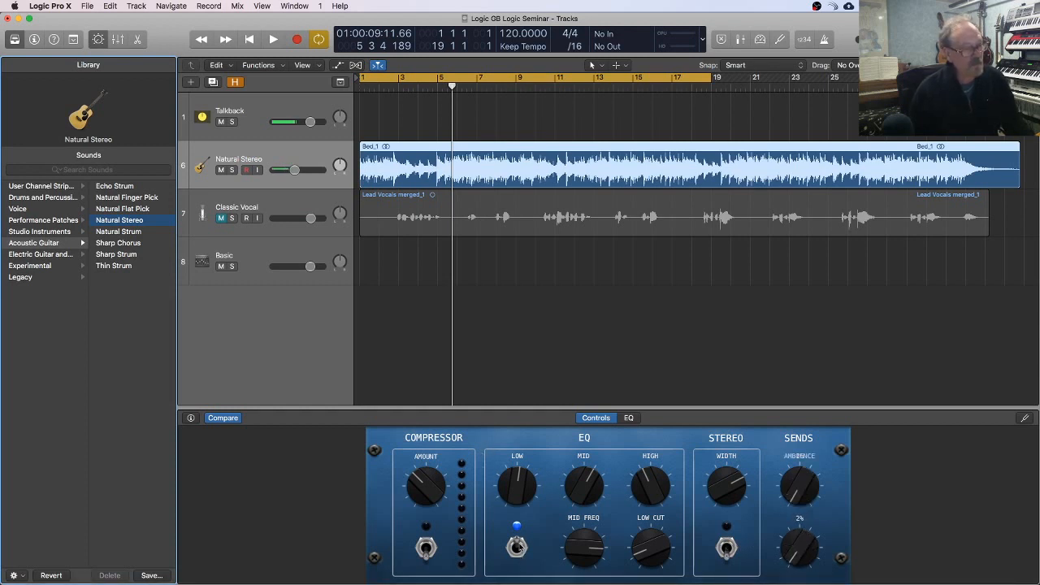
left_click(517, 546)
Step: Switch on the compressor and raise its amount to around the midpoint while auditioning the backing track from near the start
left_click(427, 550)
key("space")
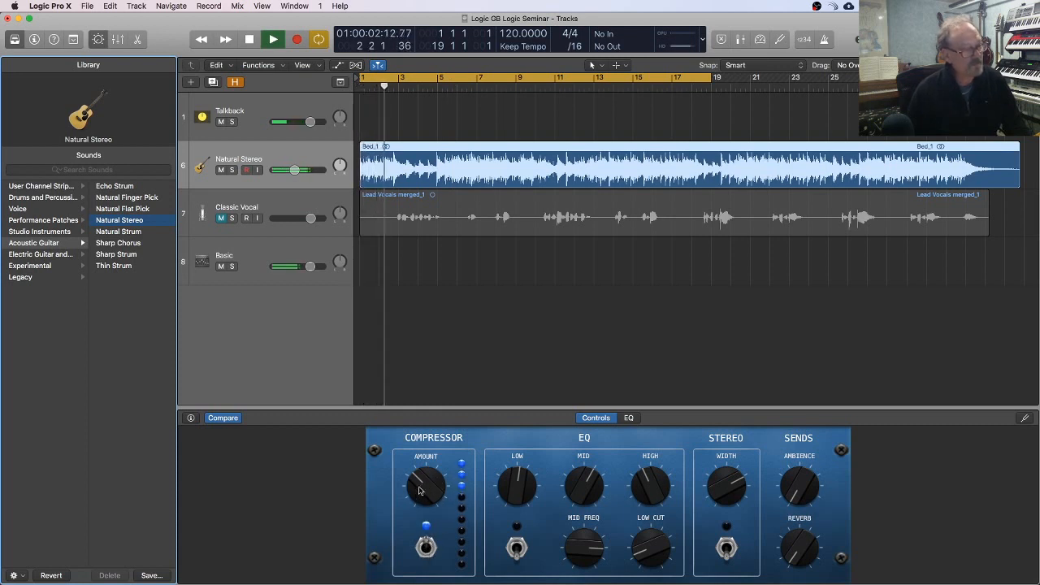
mouse_move(421, 491)
left_mouse_down()
mouse_move(422, 467)
mouse_move(419, 475)
left_mouse_up()
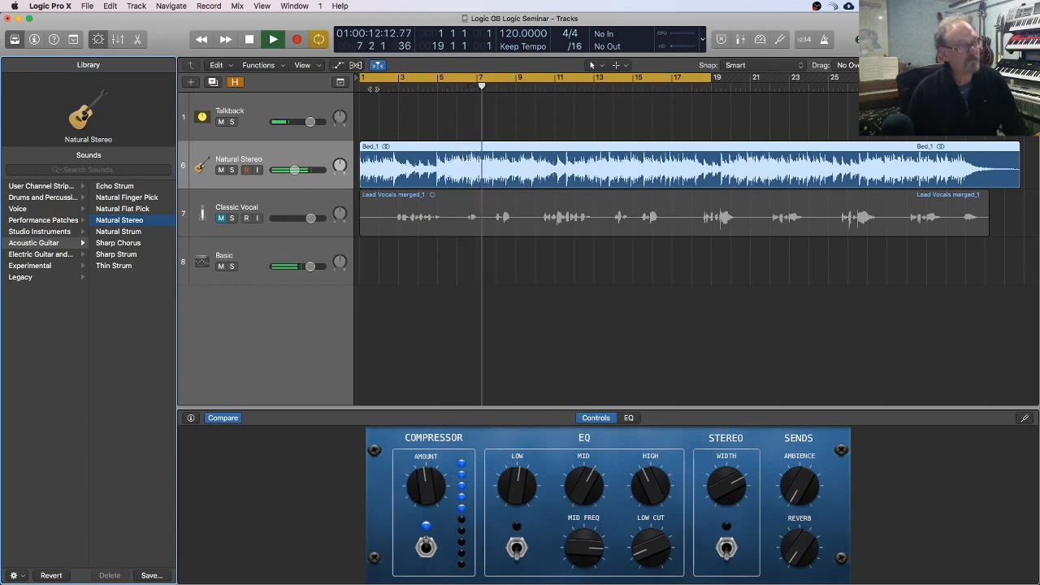
left_click(373, 87)
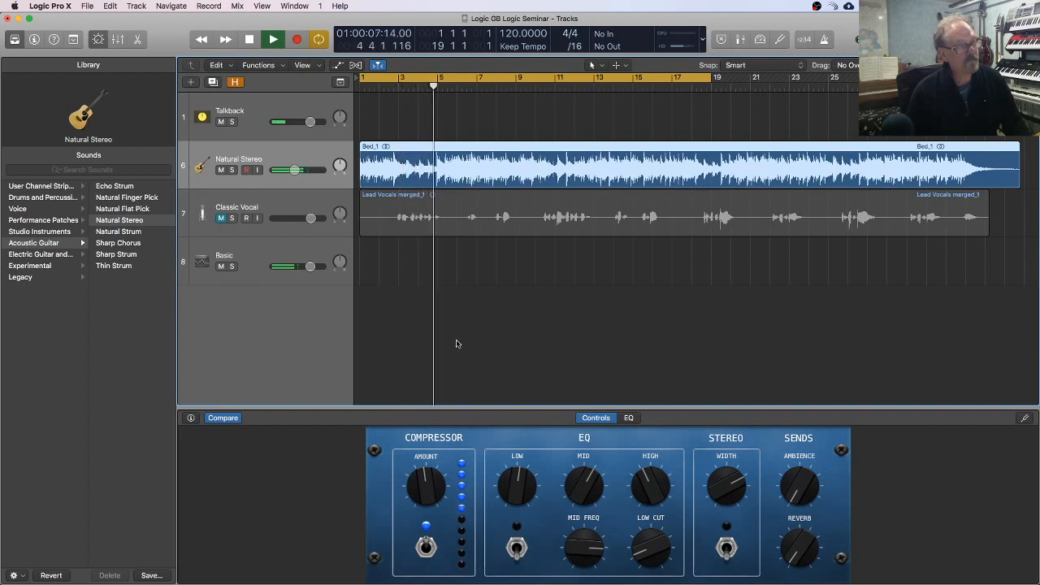
key("space")
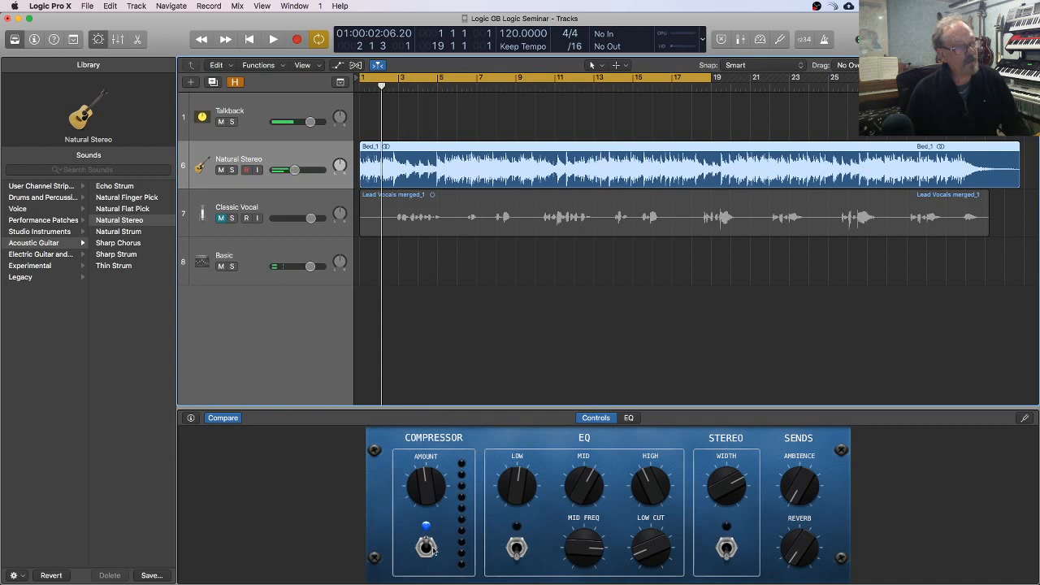
Step: Turn off the cycle range and compare the backing track's playback with the compressor off and on
left_click(377, 73)
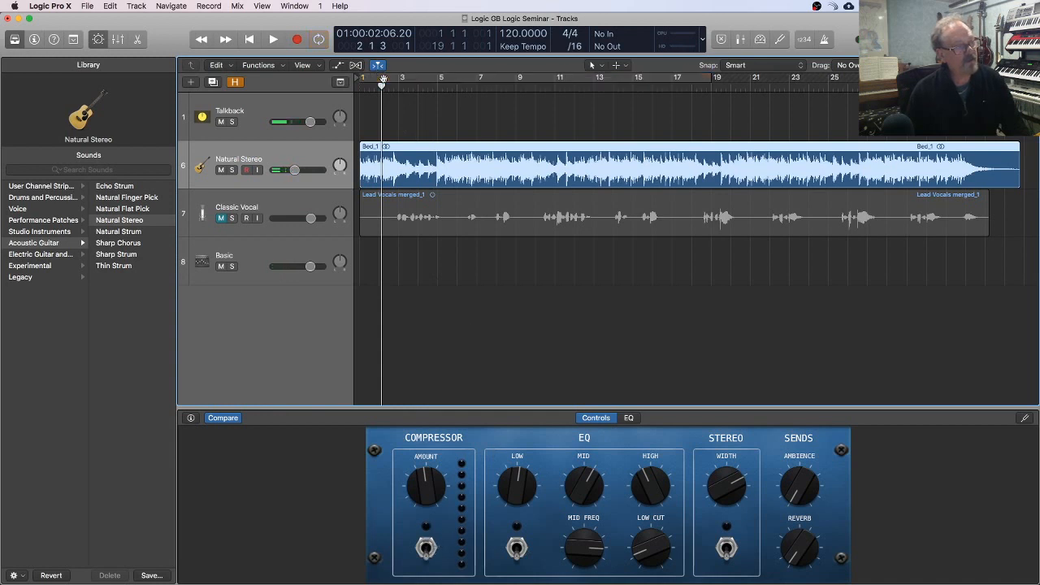
key("space")
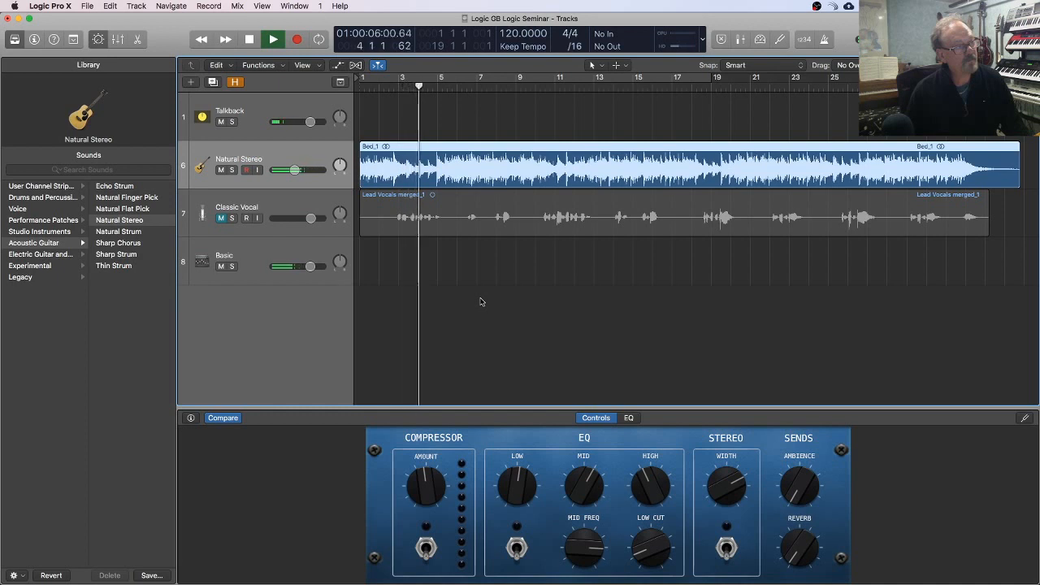
key("space")
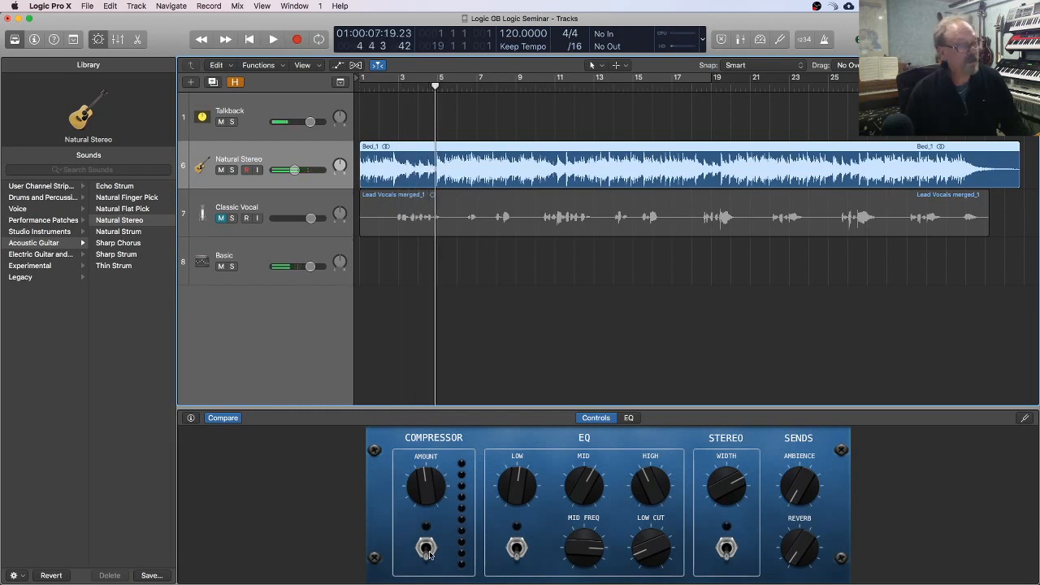
key("space")
key("space")
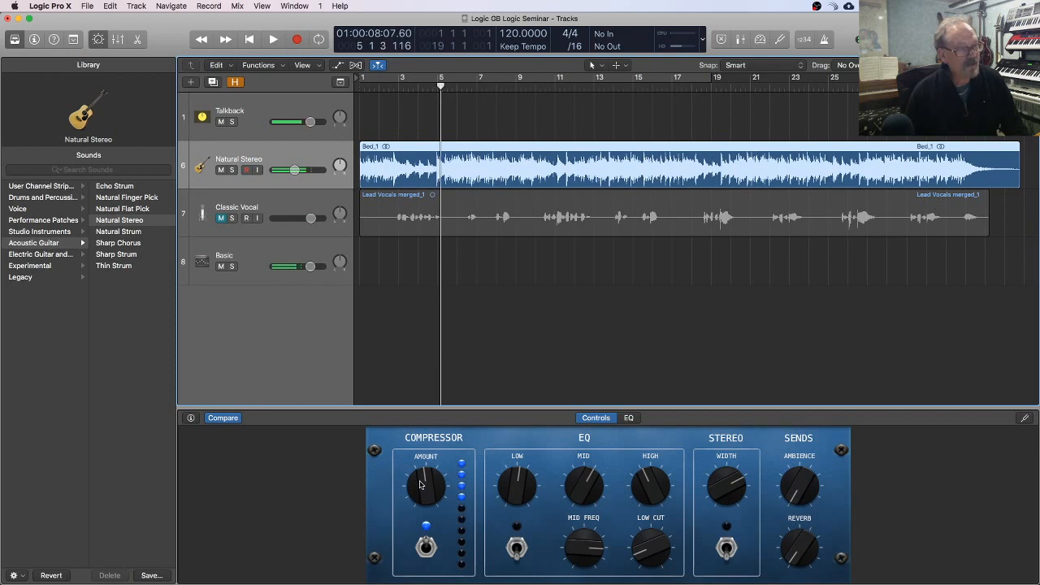
Step: Play from around bar 2, switch on the EQ, boost the low band, and set the mid frequency to 3000 Hz
left_click(393, 87)
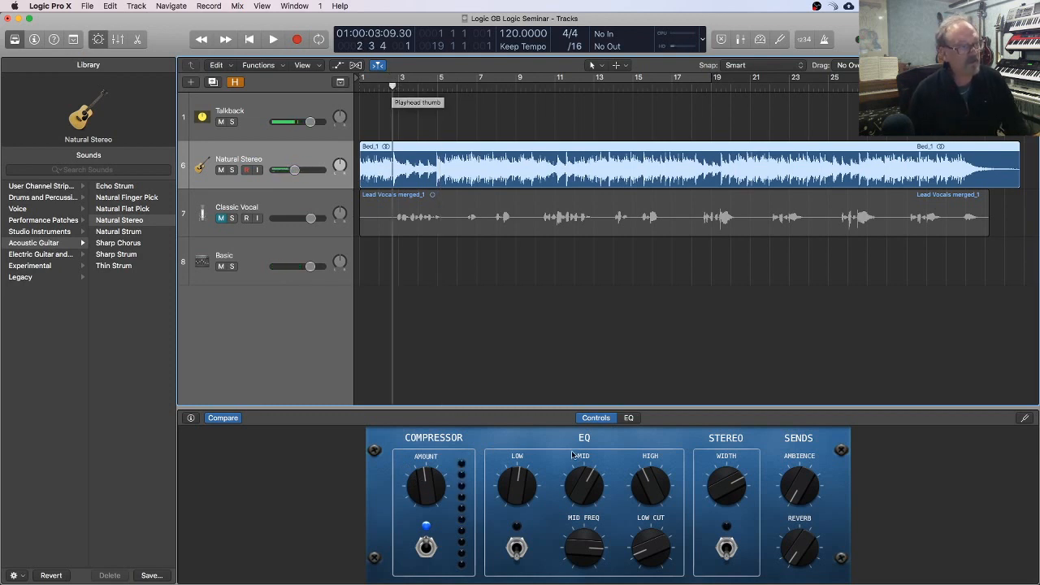
key("space")
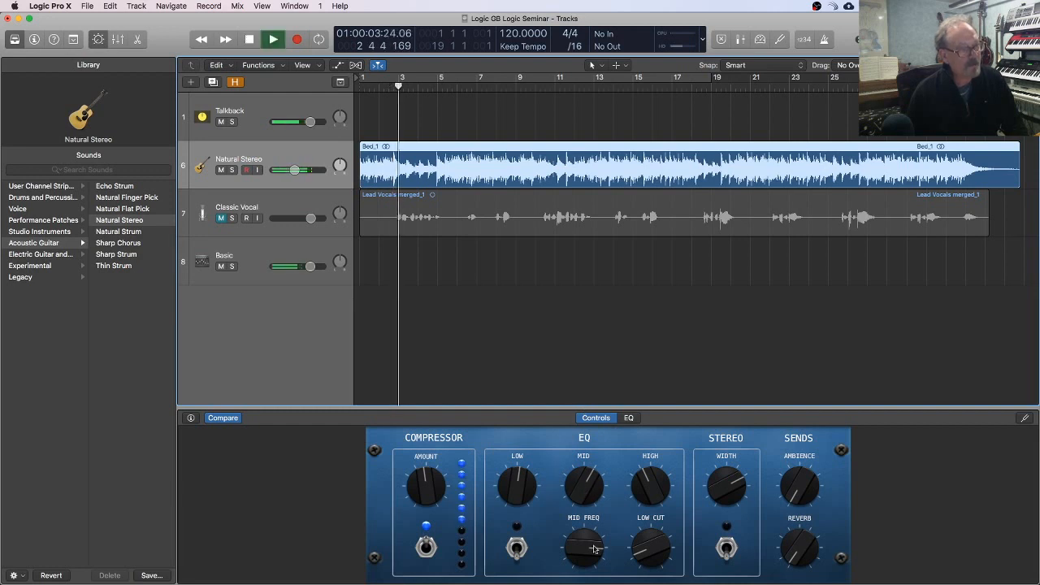
mouse_move(578, 559)
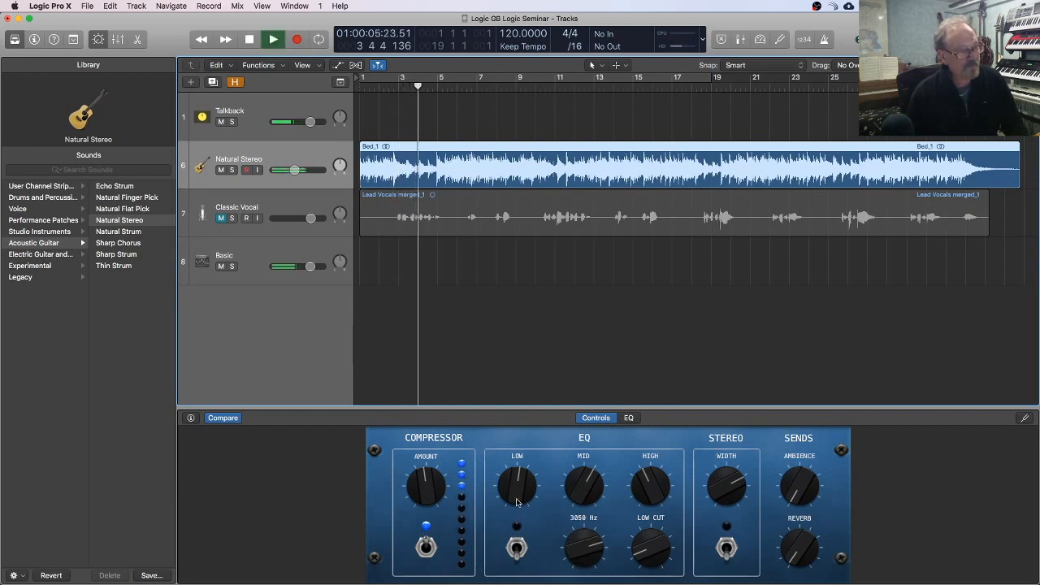
mouse_move(518, 502)
left_mouse_down()
mouse_move(514, 428)
mouse_move(528, 530)
mouse_move(516, 443)
mouse_move(514, 493)
left_mouse_up()
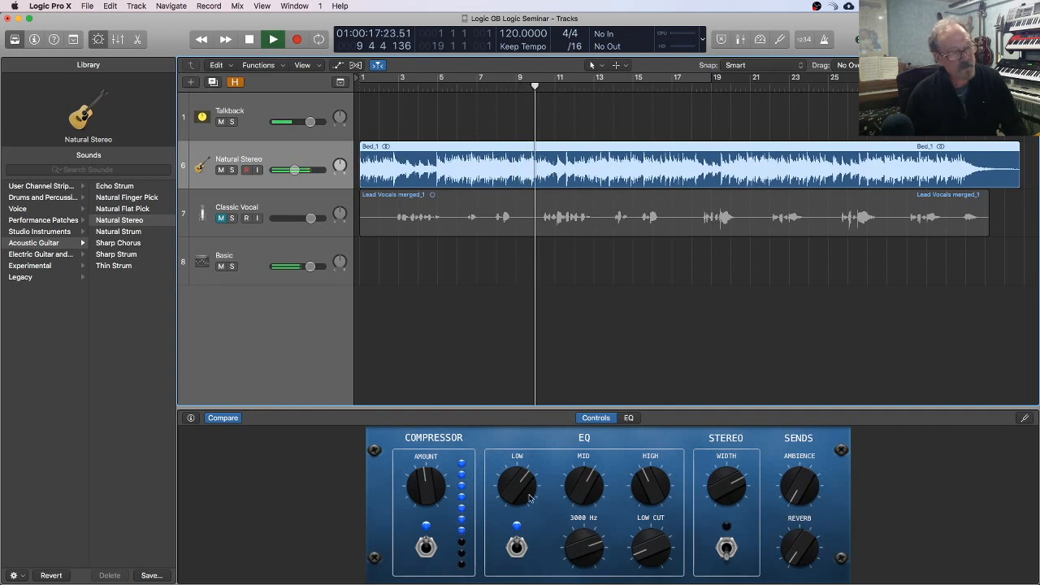
key("space")
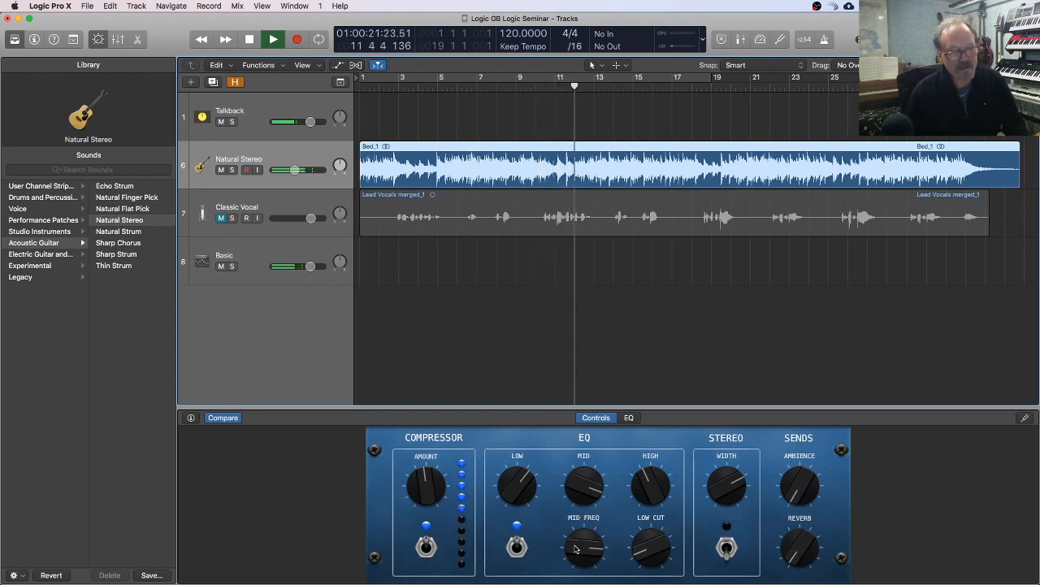
Step: Sweep the mid frequency, compare the sound with the EQ off and on, and set the mid gain to +2.5 dB
mouse_move(575, 551)
left_mouse_down()
mouse_move(574, 584)
mouse_move(574, 540)
left_mouse_up()
left_click(516, 549)
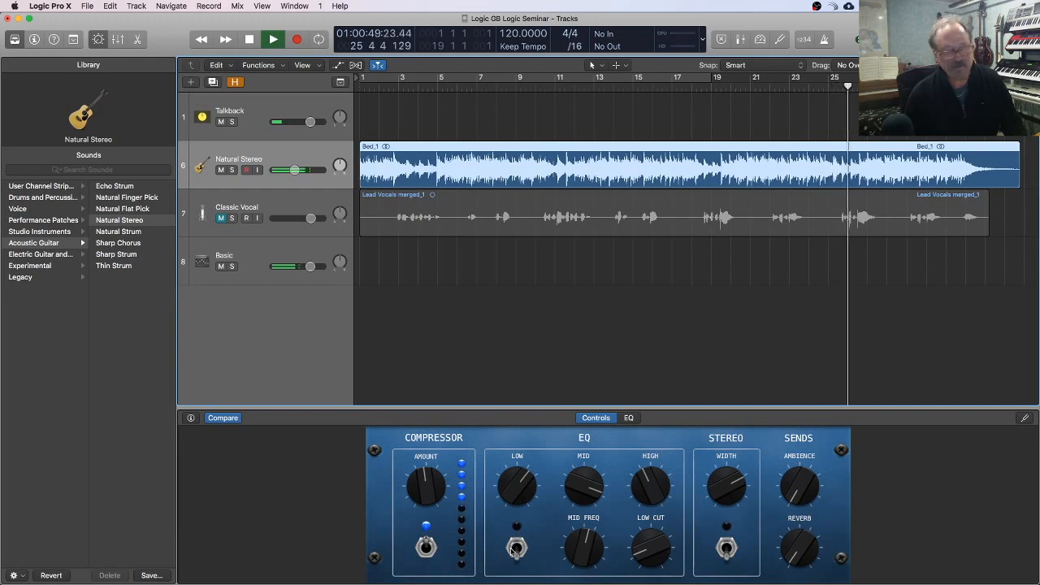
left_click(515, 549)
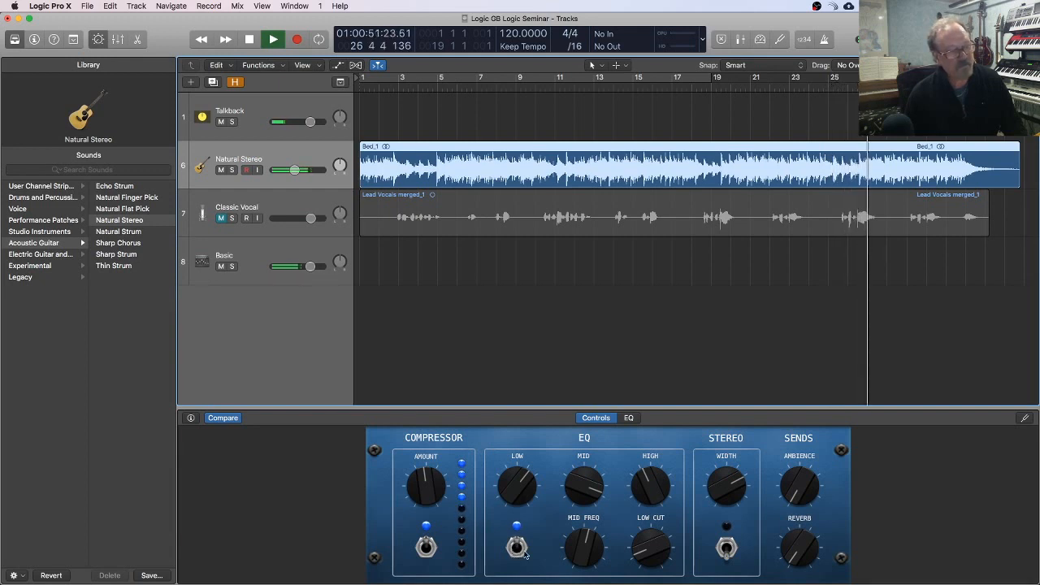
left_click_drag(582, 492, 580, 538)
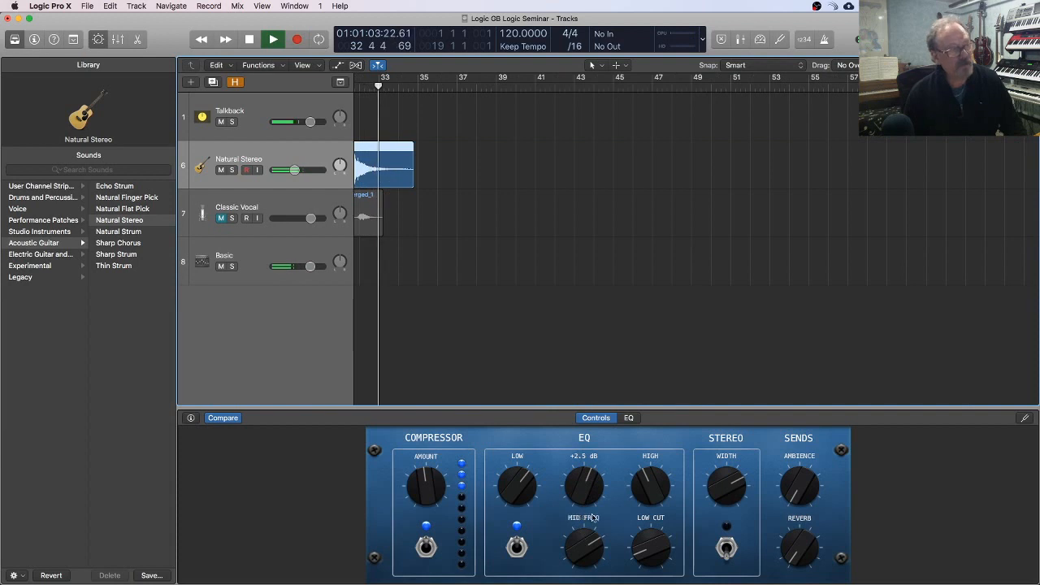
Step: Play the backing track from the beginning, fine-tune the mid band, and raise the high band to +4.5 dB
key("Return")
key("space")
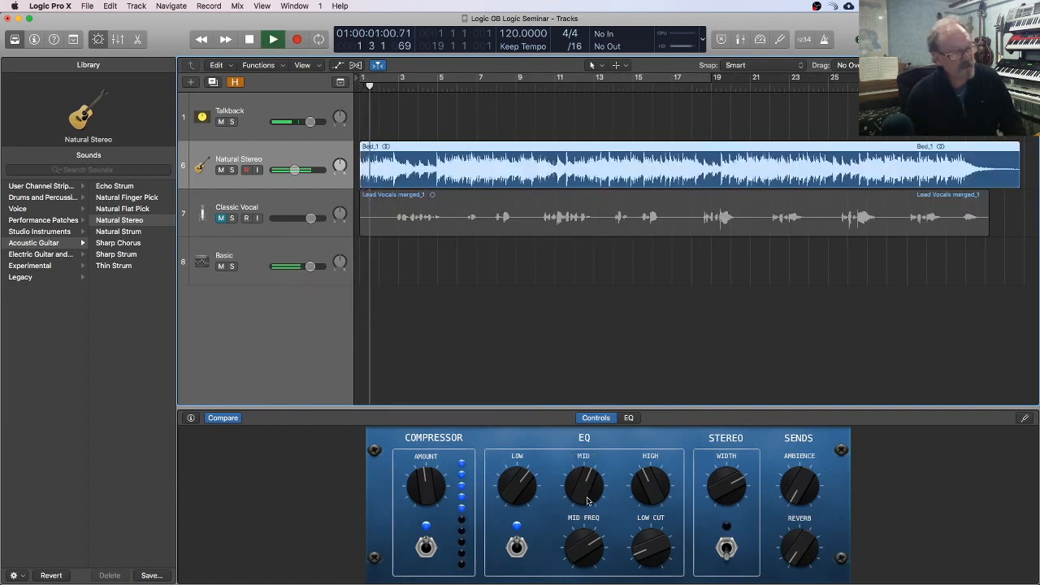
left_click_drag(591, 502, 591, 497)
left_click_drag(594, 540, 593, 543)
left_click_drag(656, 498, 657, 466)
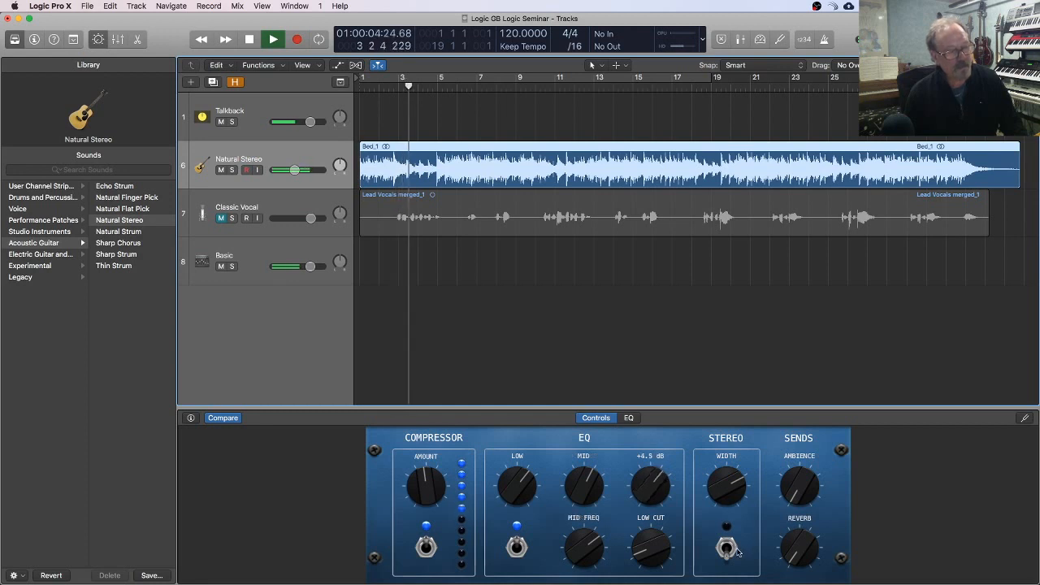
key("space")
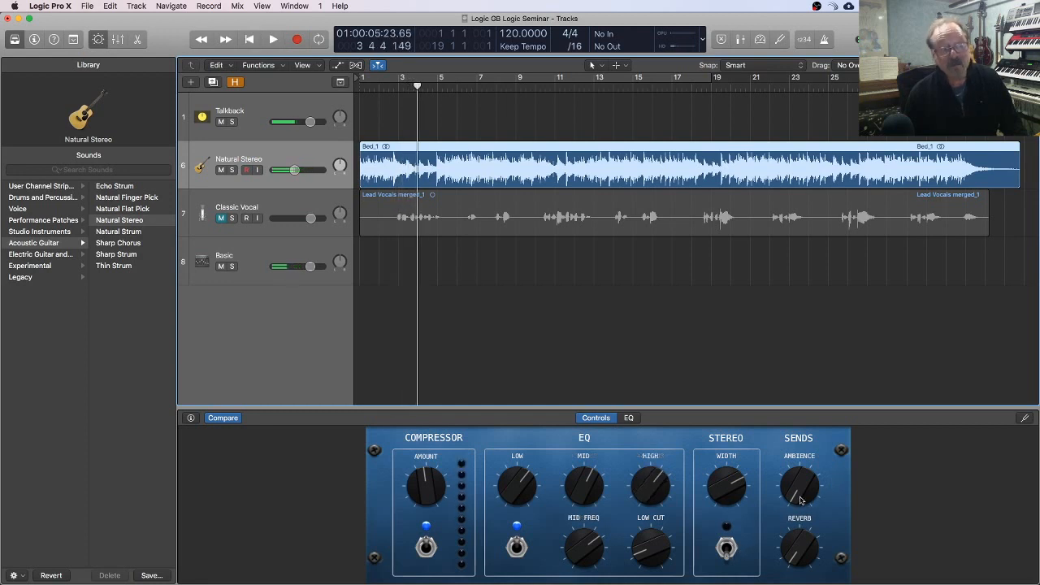
Step: Raise the Ambience send to 56% and the Reverb send to somewhat below 76% while the backing track plays
key("space")
left_click_drag(797, 491, 788, 398)
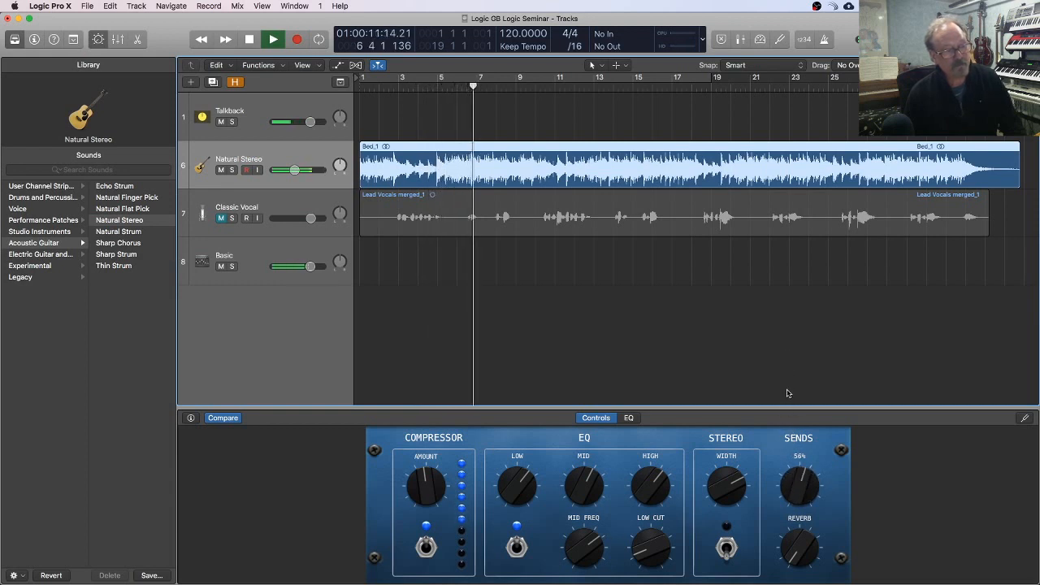
left_click_drag(800, 547, 787, 455)
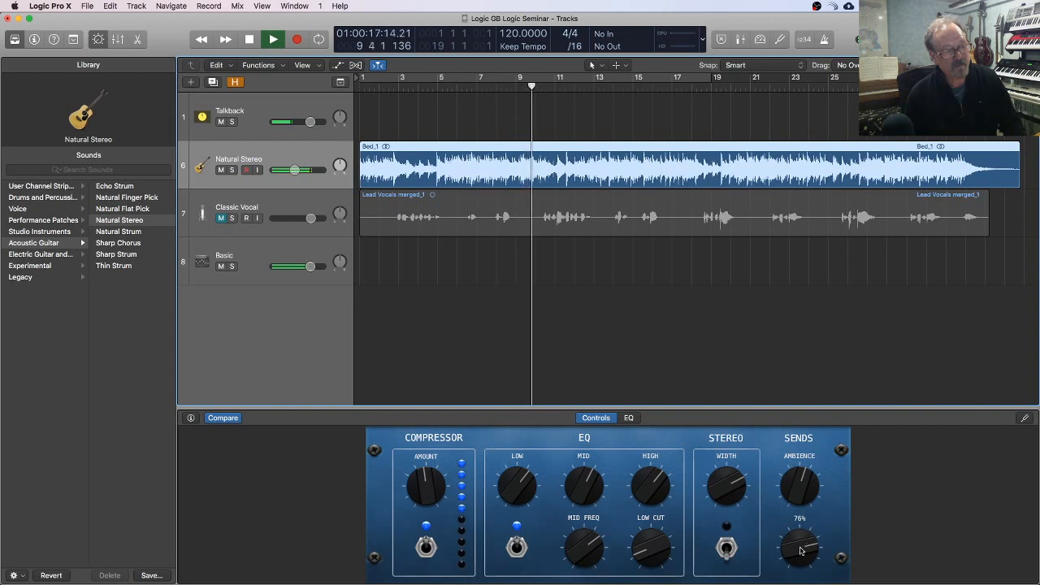
left_click_drag(801, 551, 793, 573)
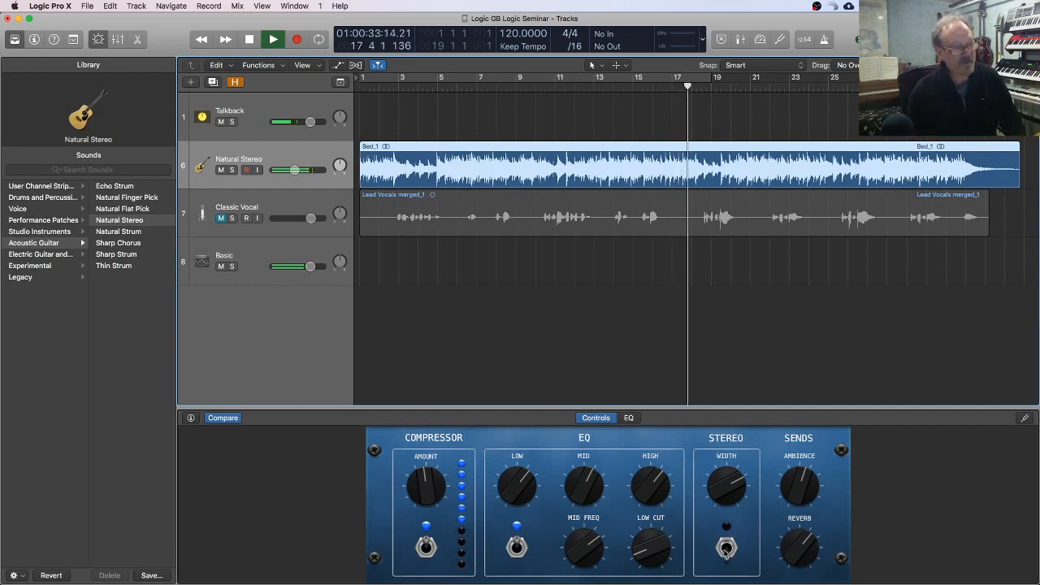
Step: Switch on the Stereo section, sweep its width down to 1%, and bring it back up to 78% before stopping playback
left_click_drag(738, 488, 718, 583)
left_click(727, 547)
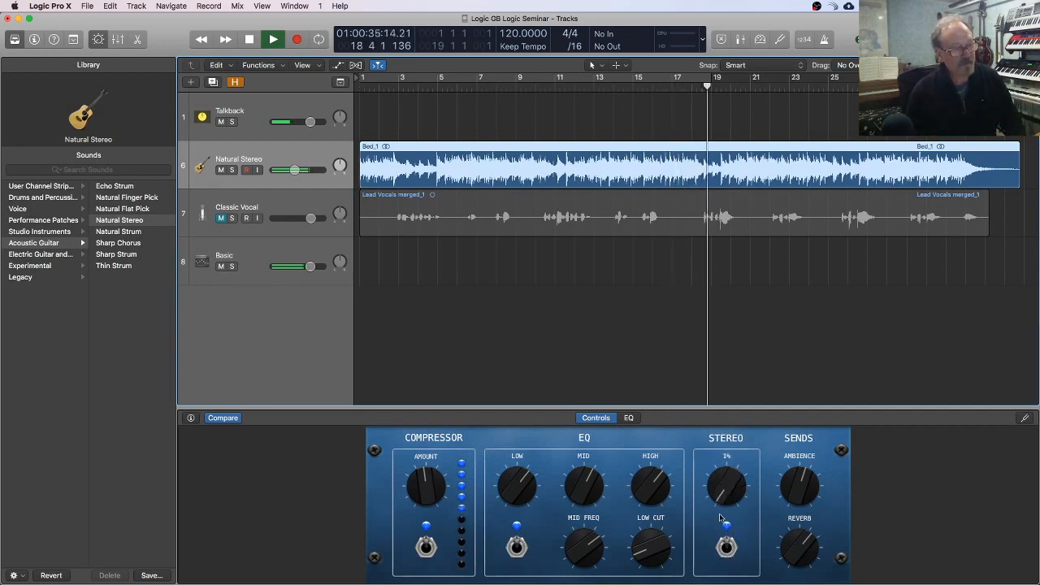
left_click_drag(722, 507, 709, 406)
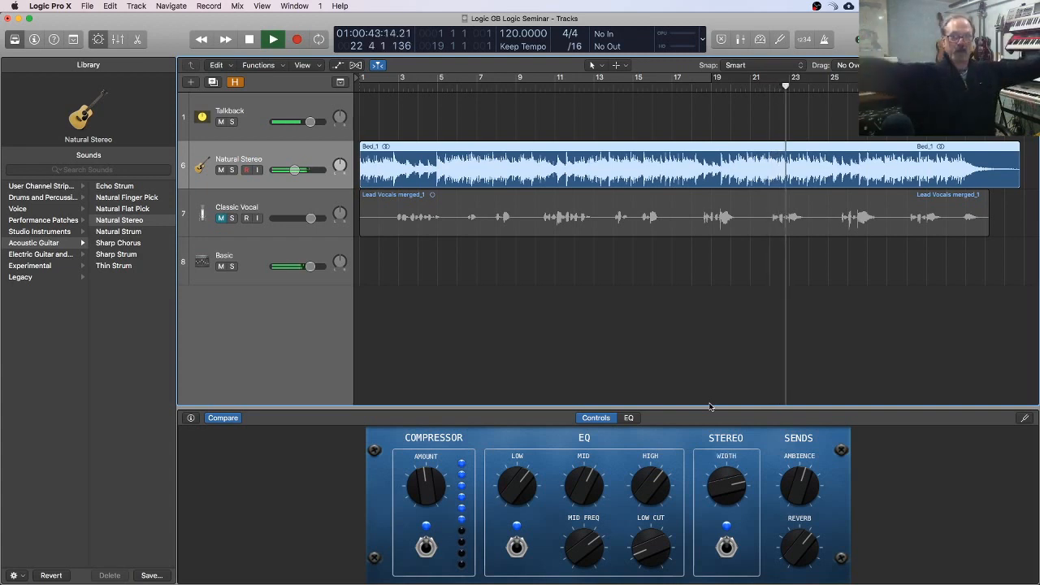
key("space")
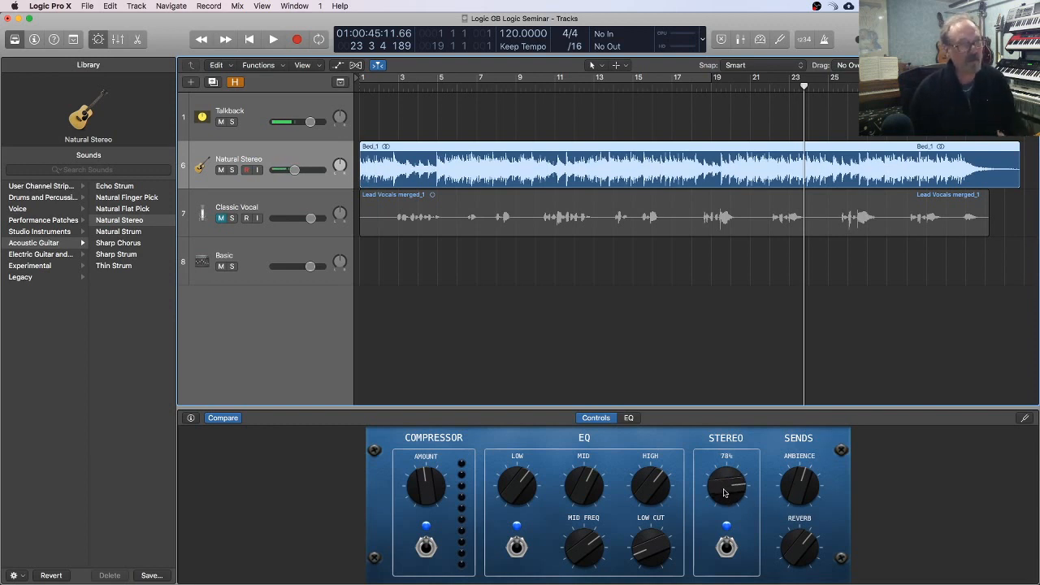
Step: Unmute the Classic Vocal track and balance the Natural Stereo volume against it from -17.0 dB upward, playing from bar 3
left_click_drag(301, 170, 298, 171)
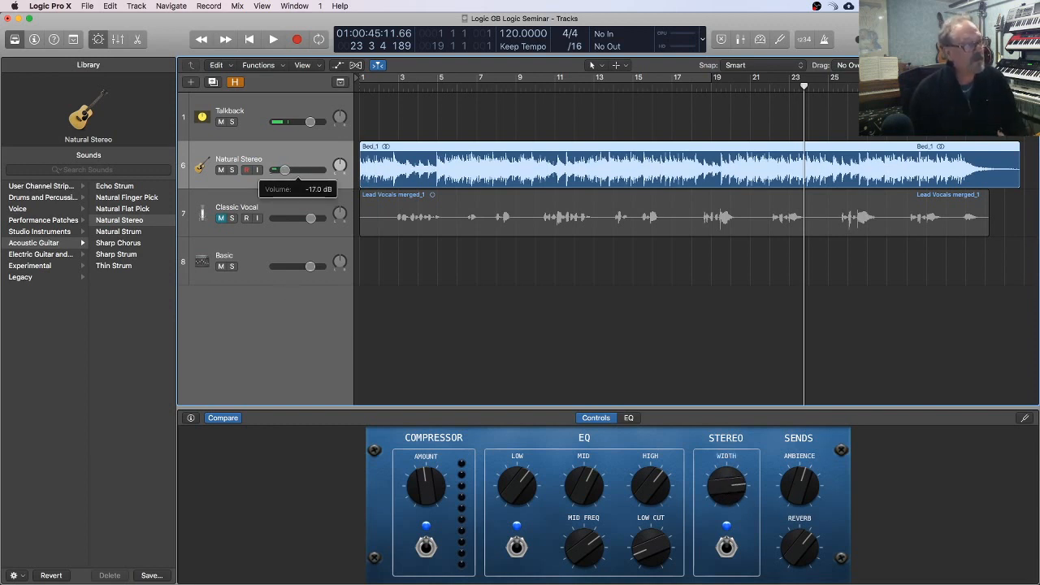
left_click(221, 219)
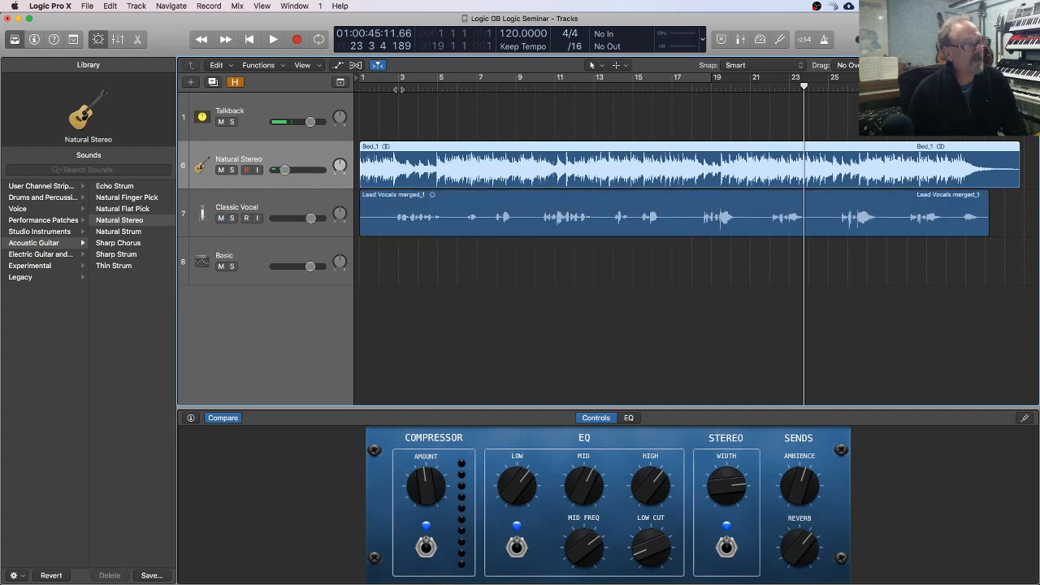
left_click(398, 90)
key("space")
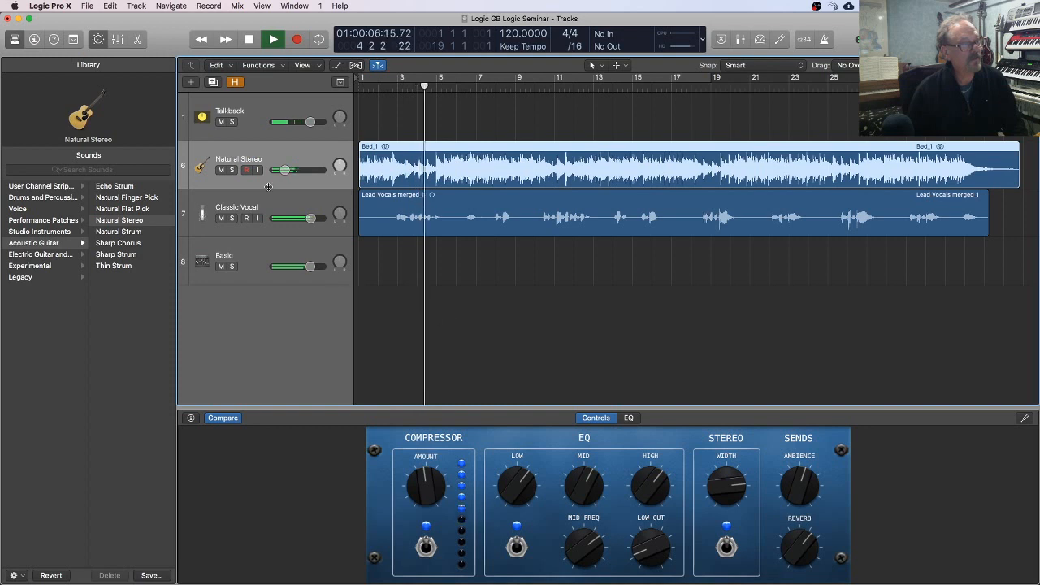
left_click_drag(284, 170, 292, 170)
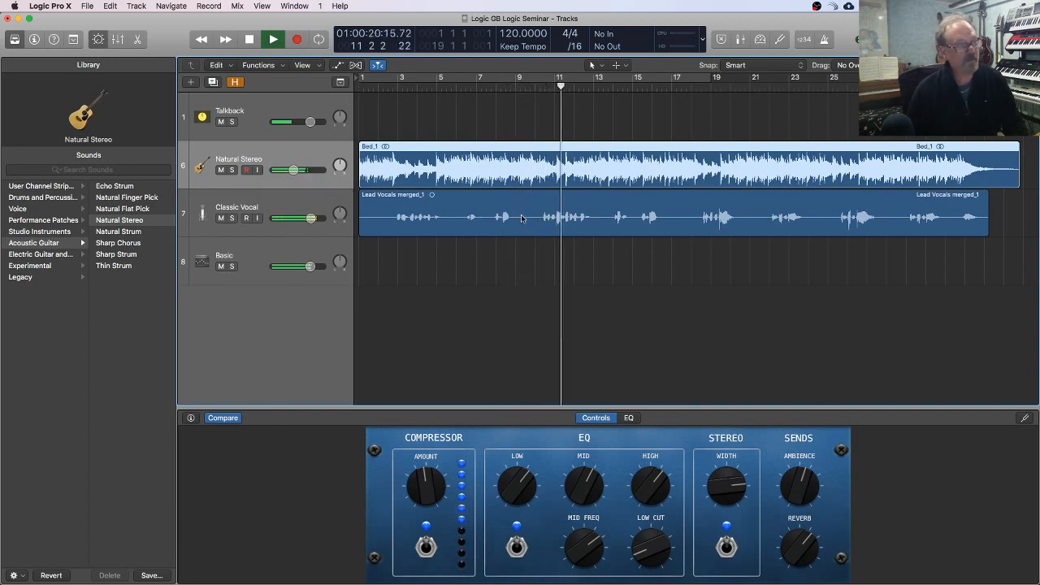
Step: Select the Classic Vocal track and slightly raise its Spring send during playback
left_click(298, 203)
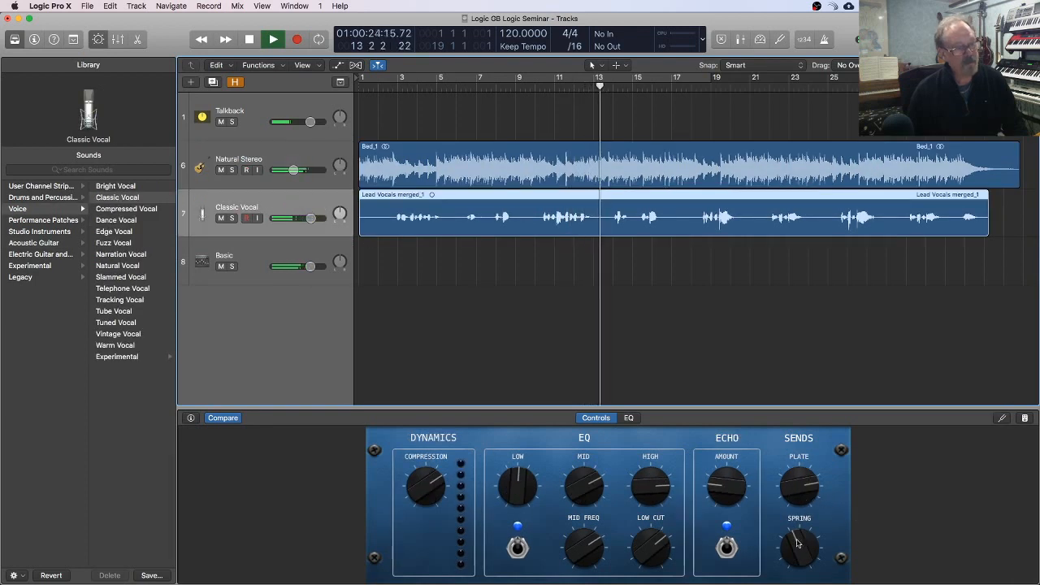
left_click_drag(798, 544, 798, 541)
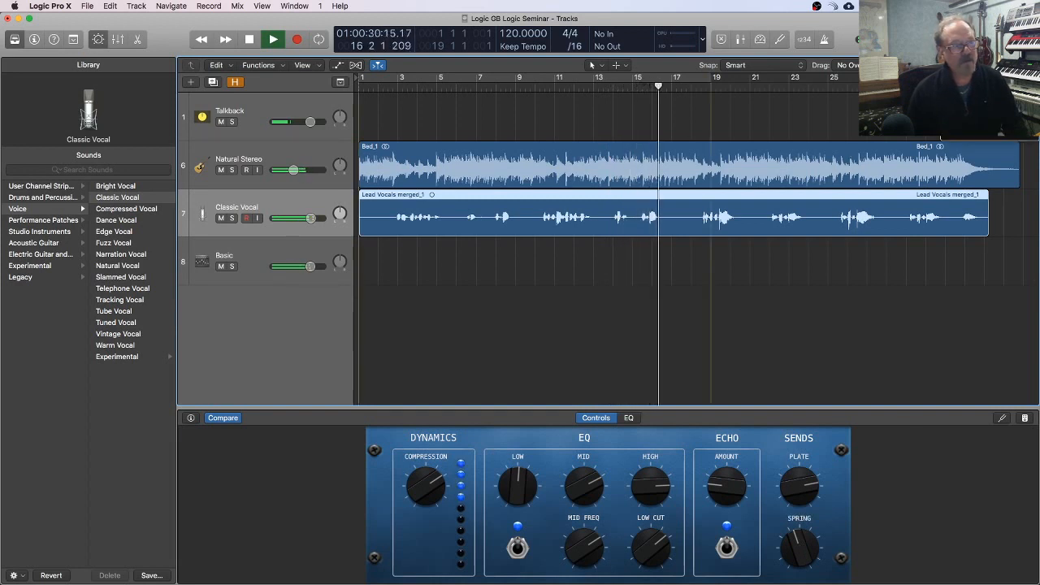
Step: Play on with the cycle range switched on, stop playback, select the Talkback track, and switch cycling off
key("c")
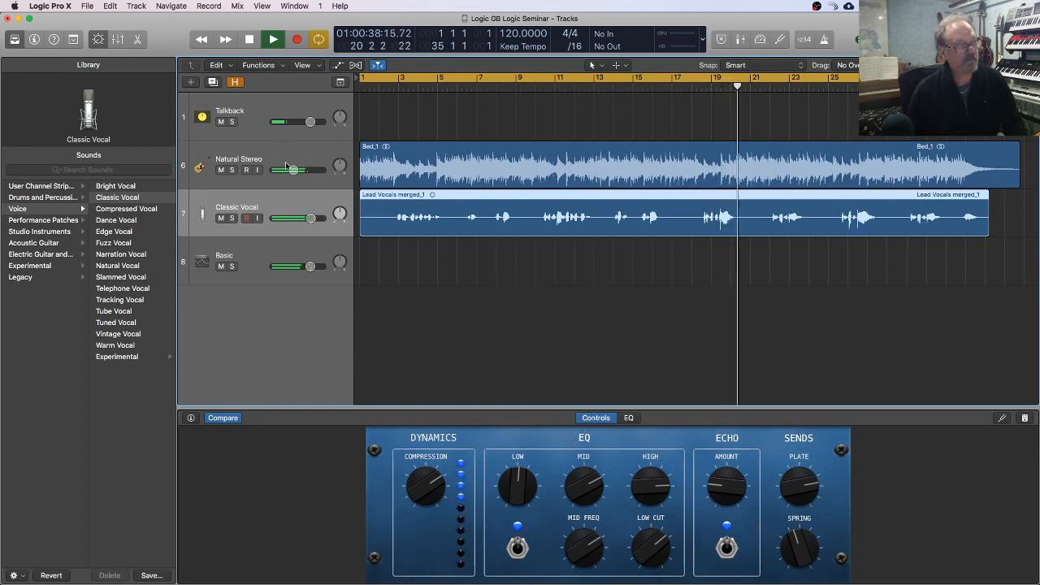
mouse_move(295, 171)
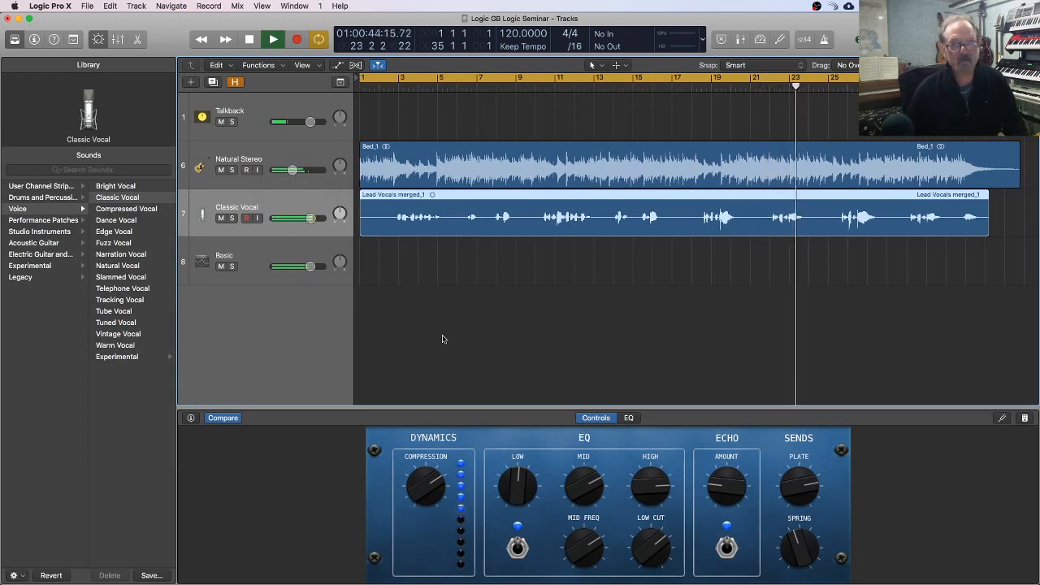
key("space")
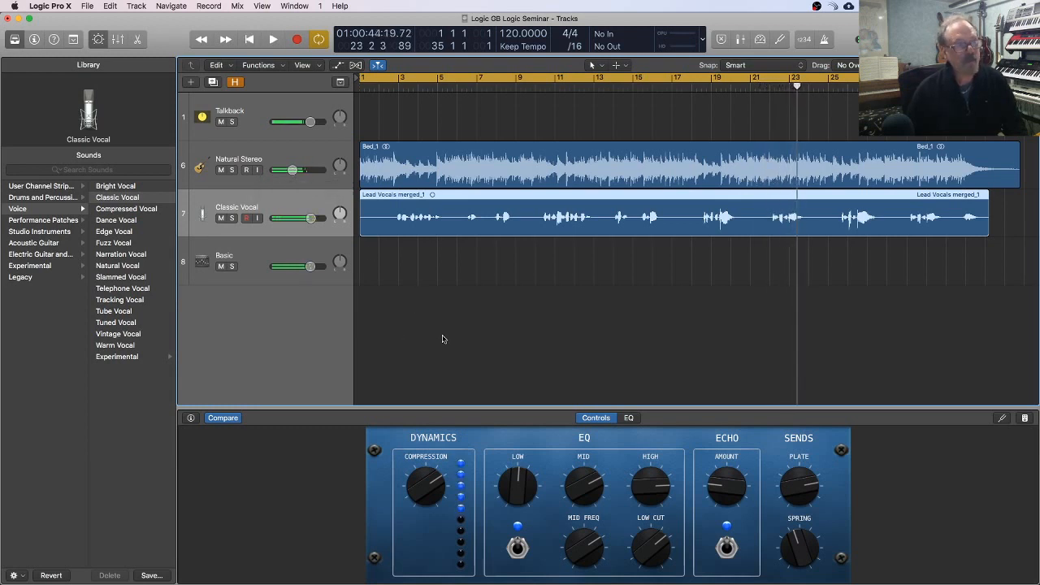
left_click(262, 104)
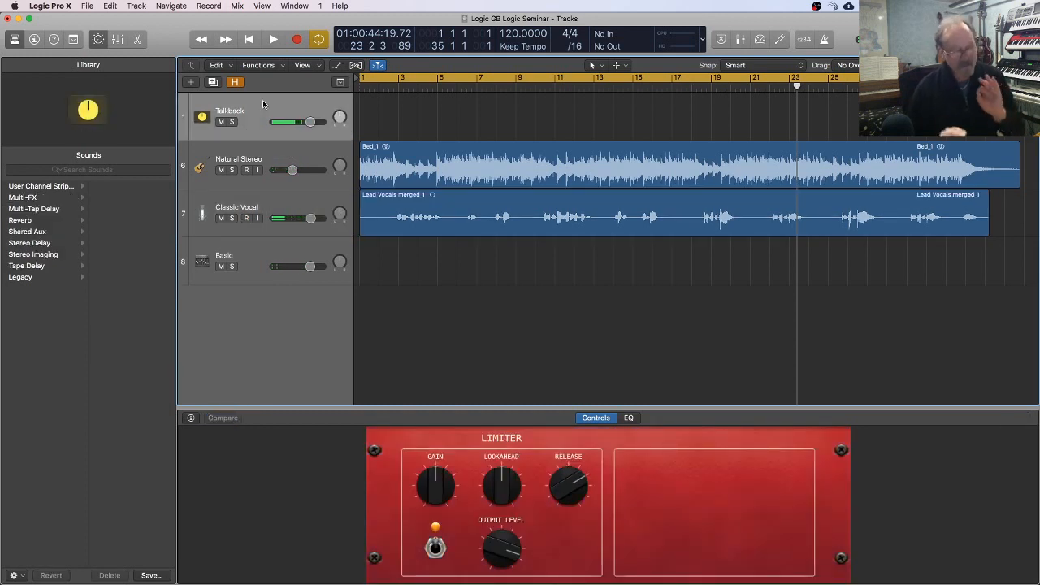
left_click(411, 76)
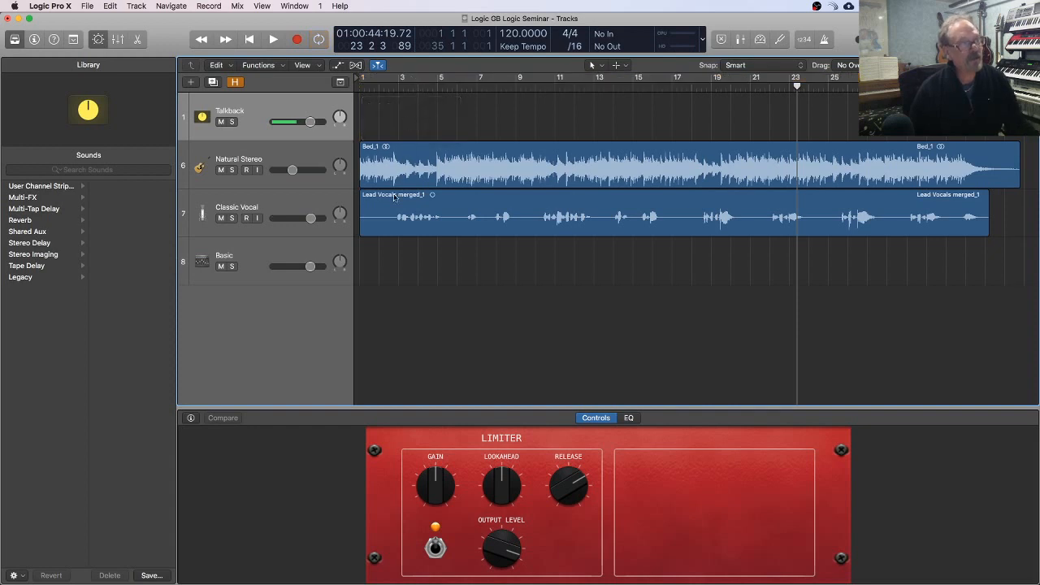
Step: Add one software instrument track below Classic Vocal and load the Classic Electric Piano patch on it
left_click(287, 197)
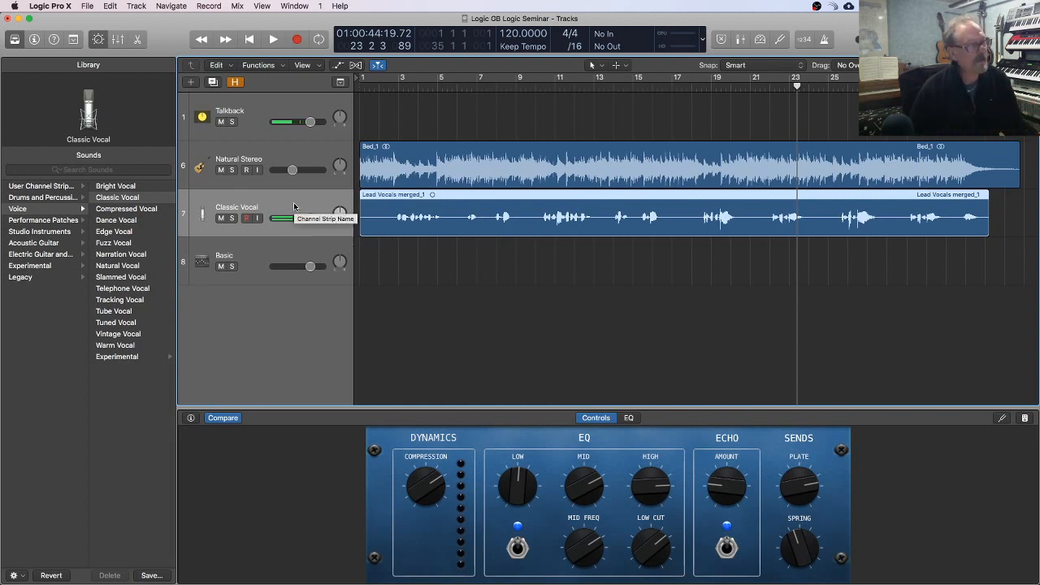
left_click(190, 83)
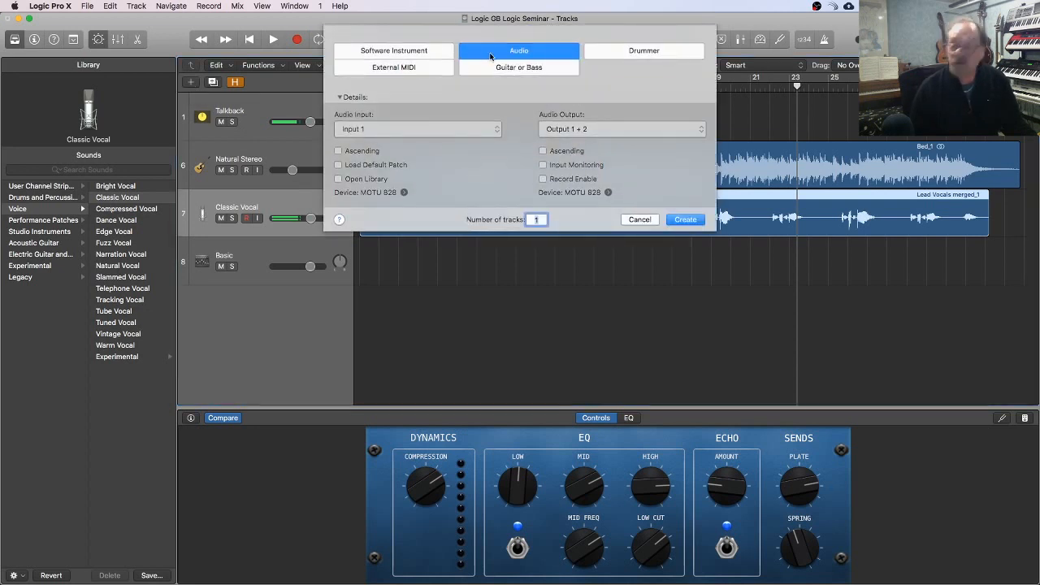
left_click(408, 51)
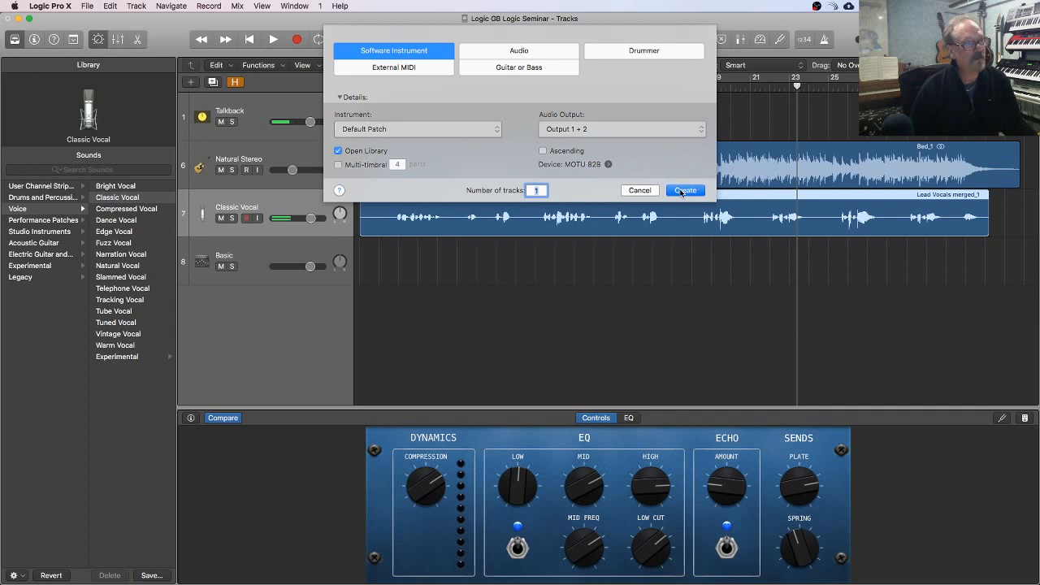
key("Return")
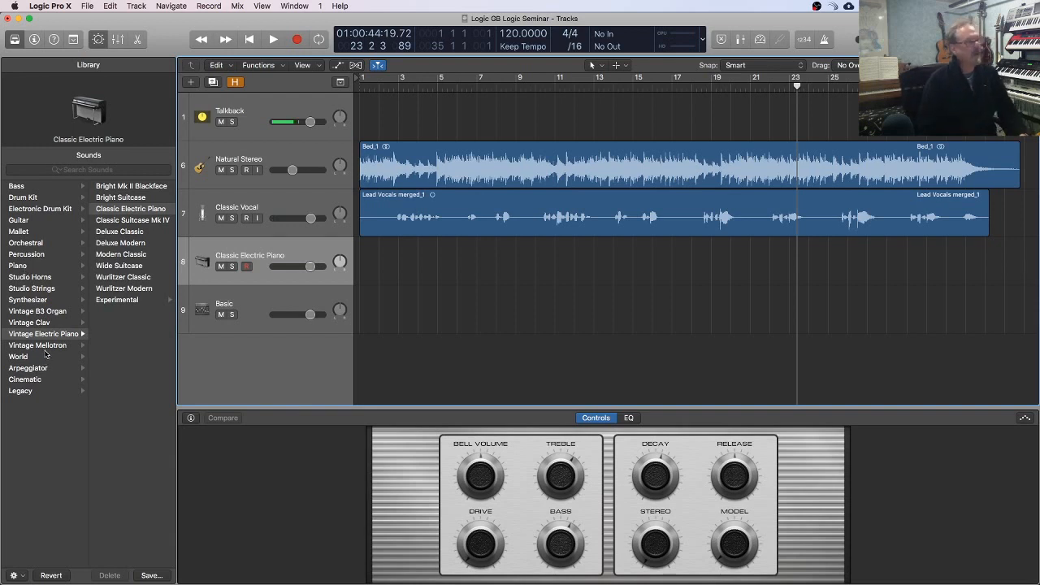
left_click(145, 212)
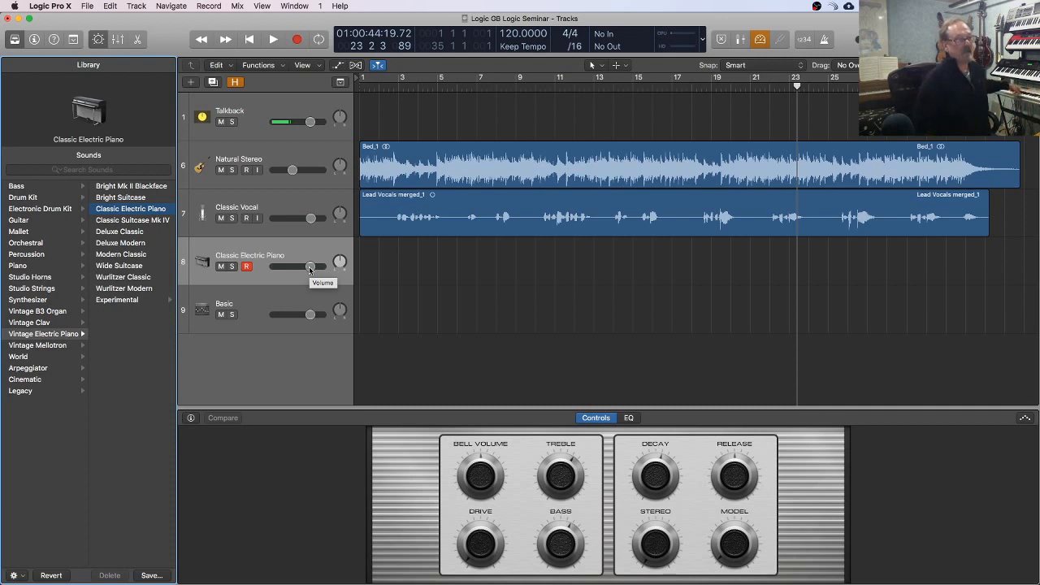
Step: Record an electric piano part from the start of the project to about bar 34 on the Classic Electric Piano track
scroll(310, 269, "right", 1)
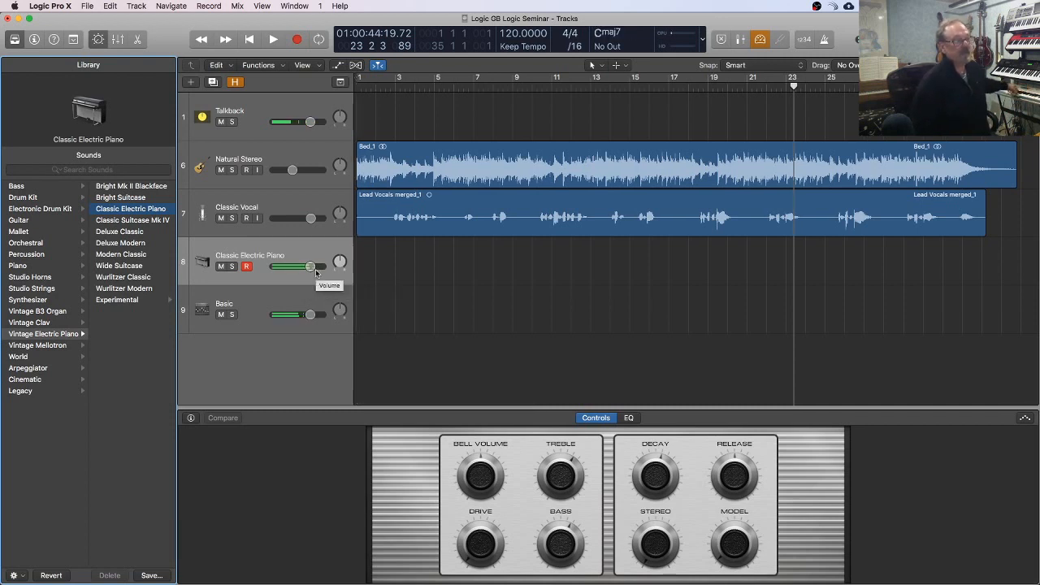
scroll(362, 248, "left", 2)
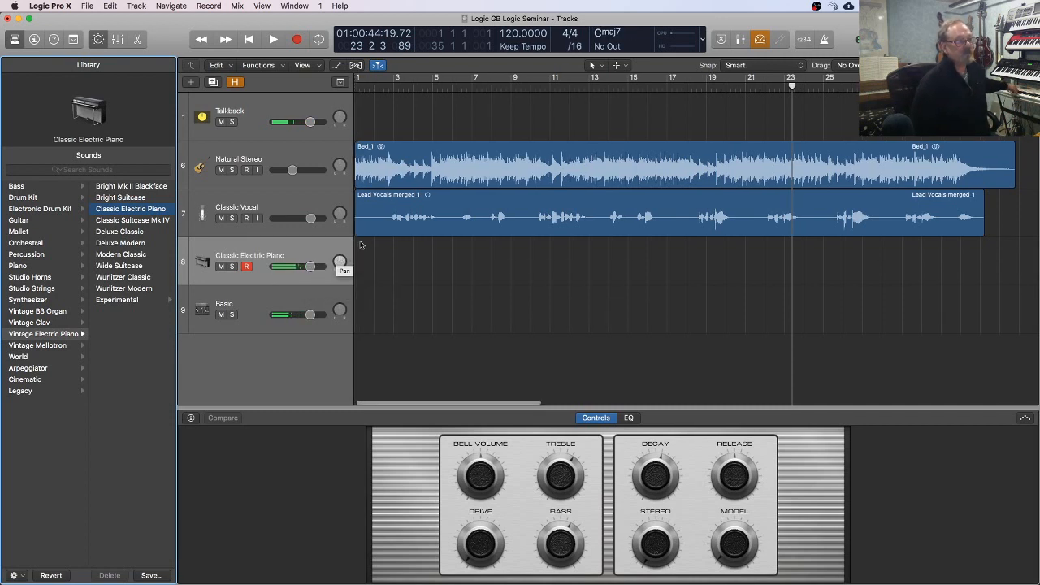
key("Return")
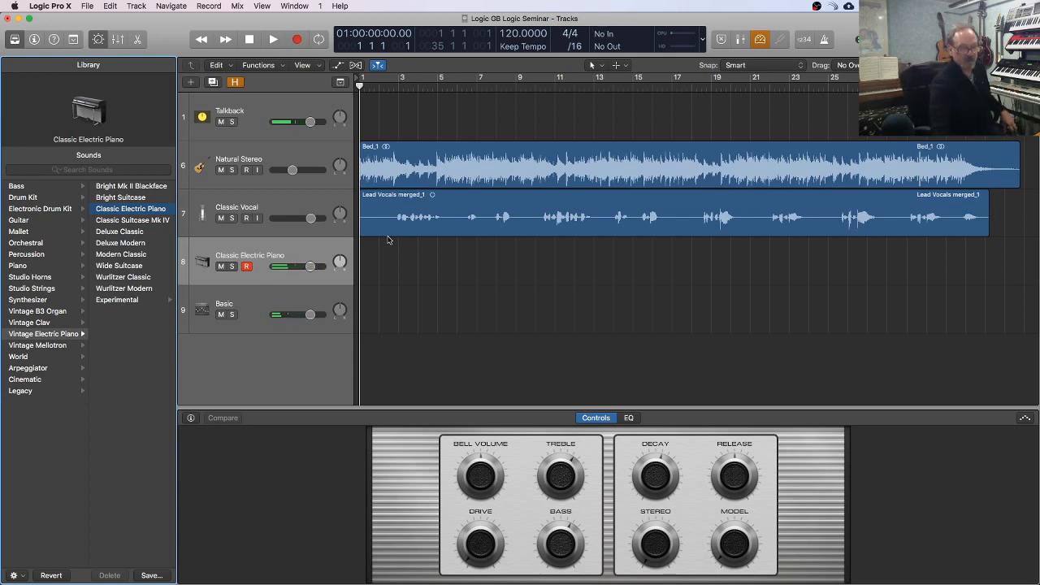
left_click(297, 40)
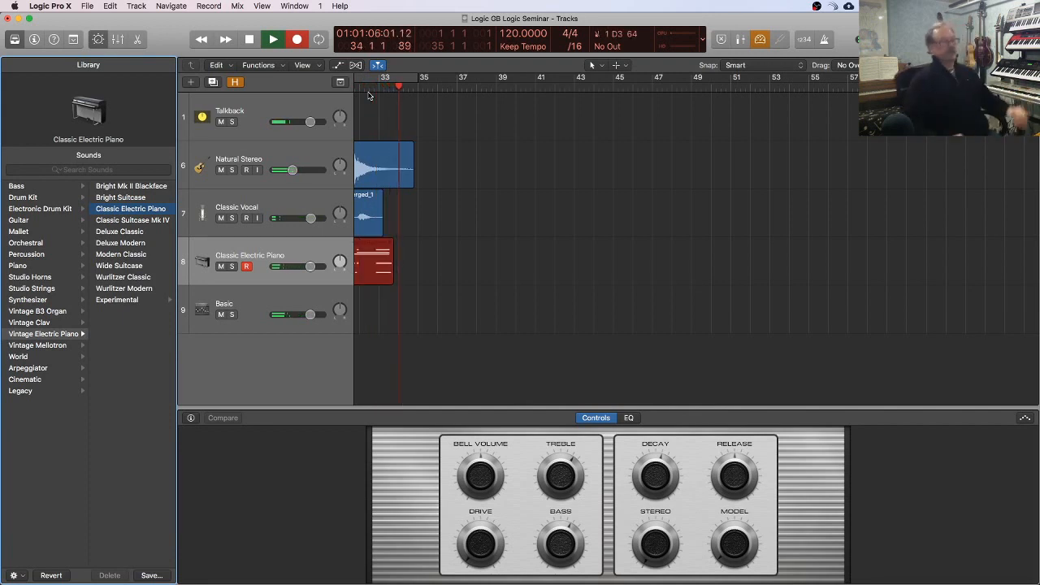
key("space")
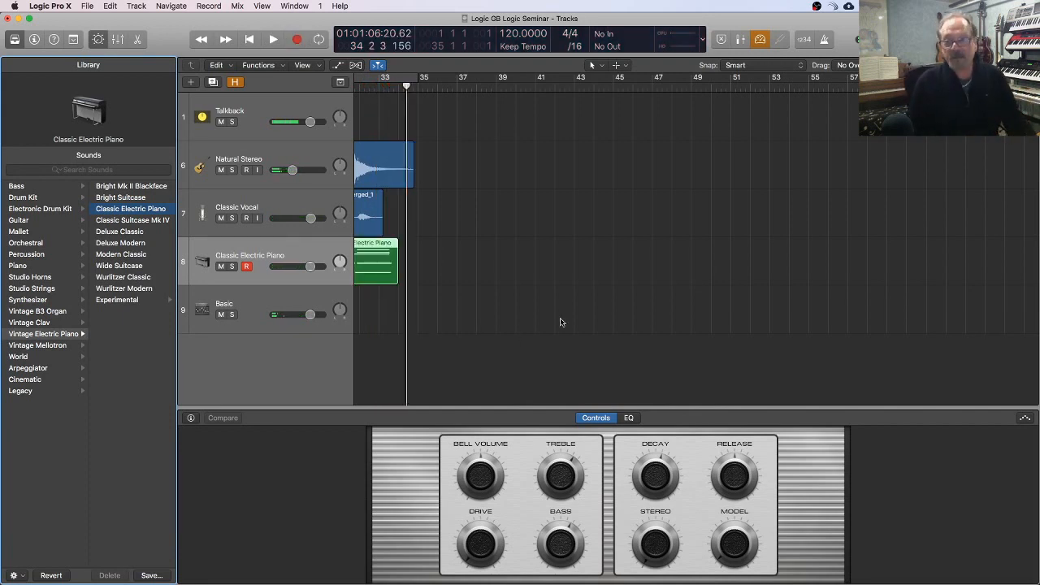
key("z")
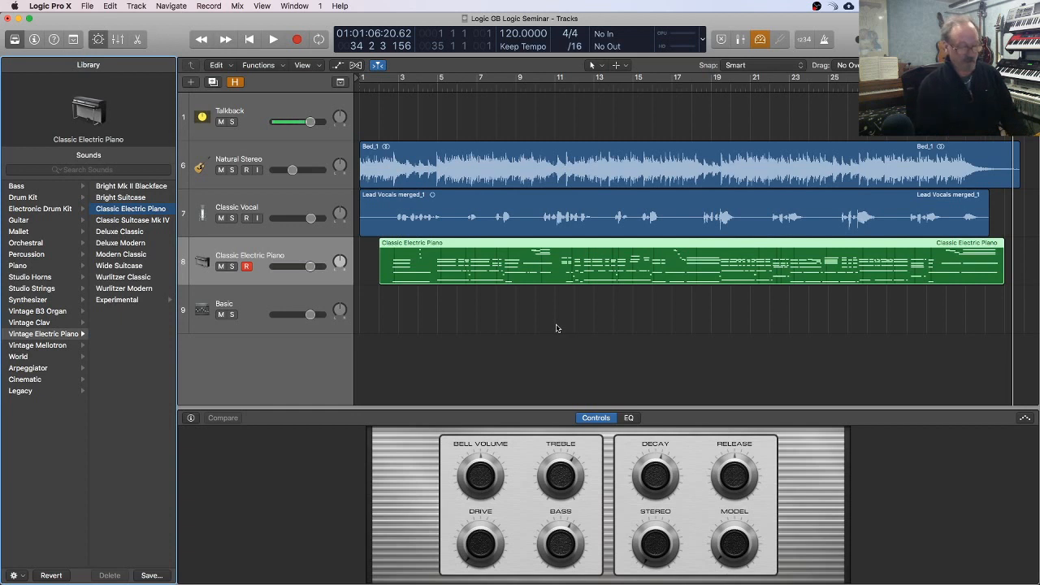
Step: Play the mix from the beginning and lower the Classic Electric Piano track's volume slightly to balance it
key("Return")
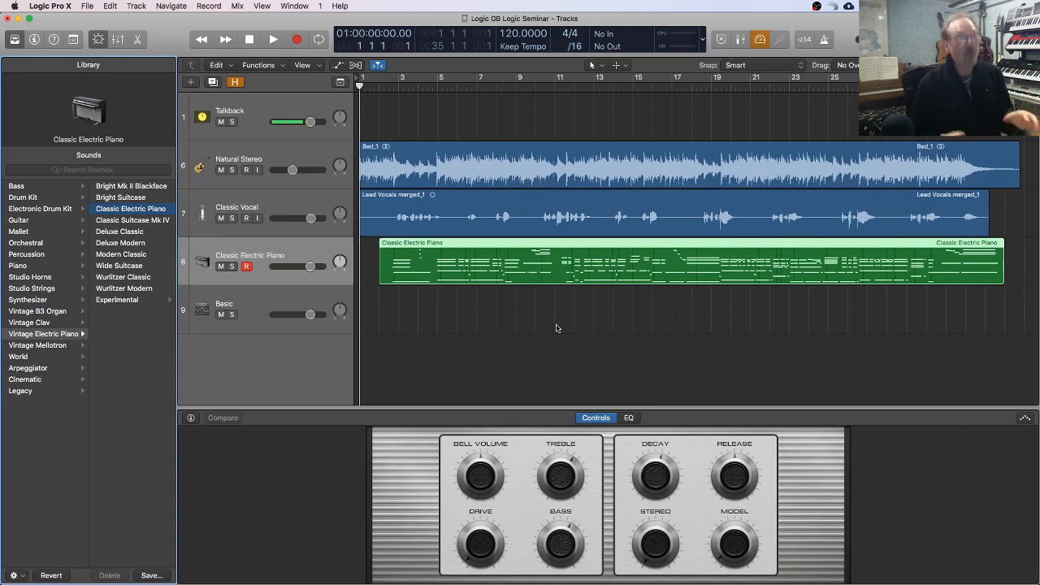
key("space")
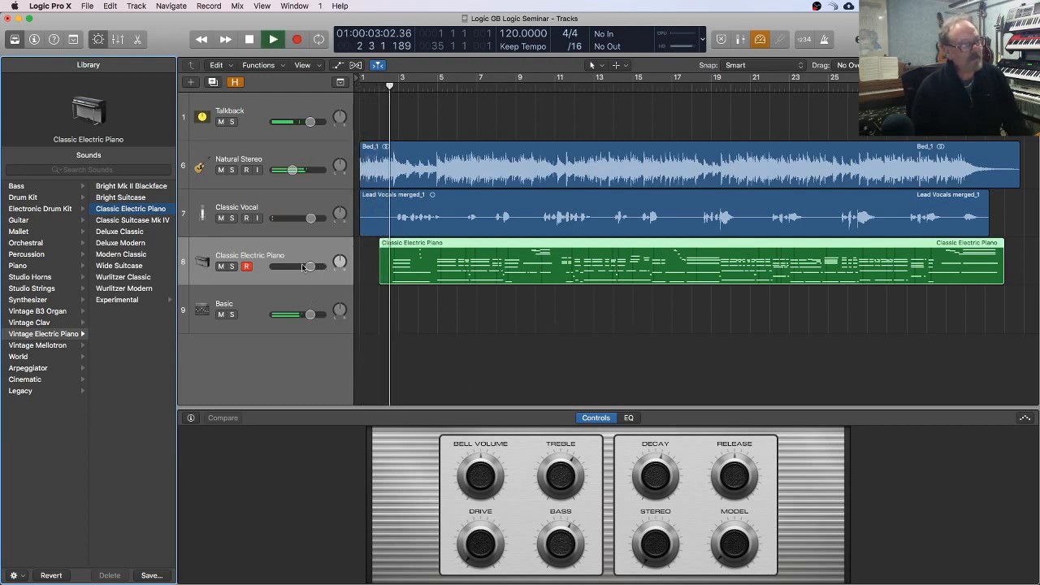
mouse_move(309, 268)
left_click_drag(310, 266, 305, 267)
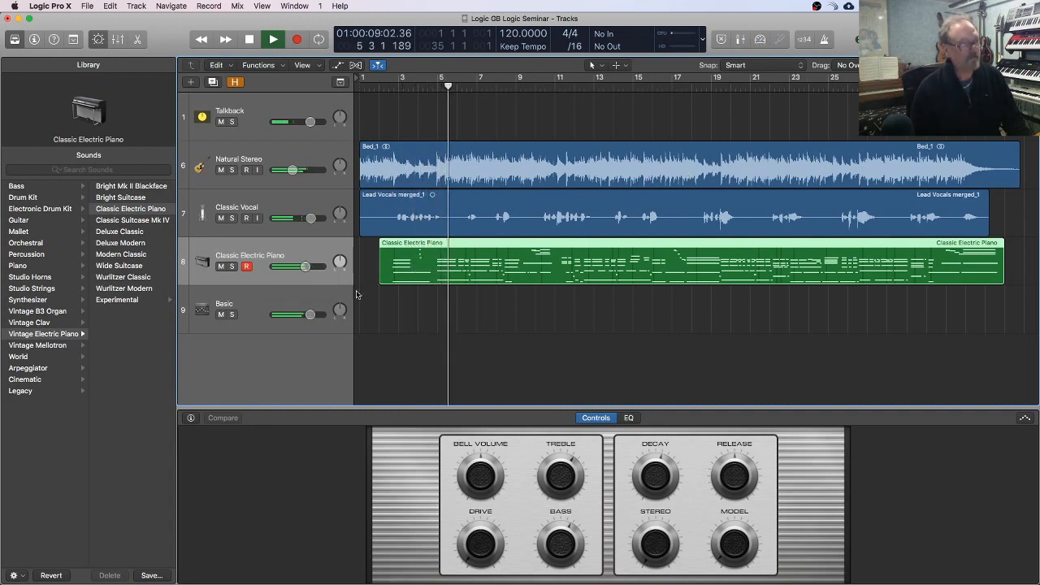
left_click_drag(304, 267, 303, 267)
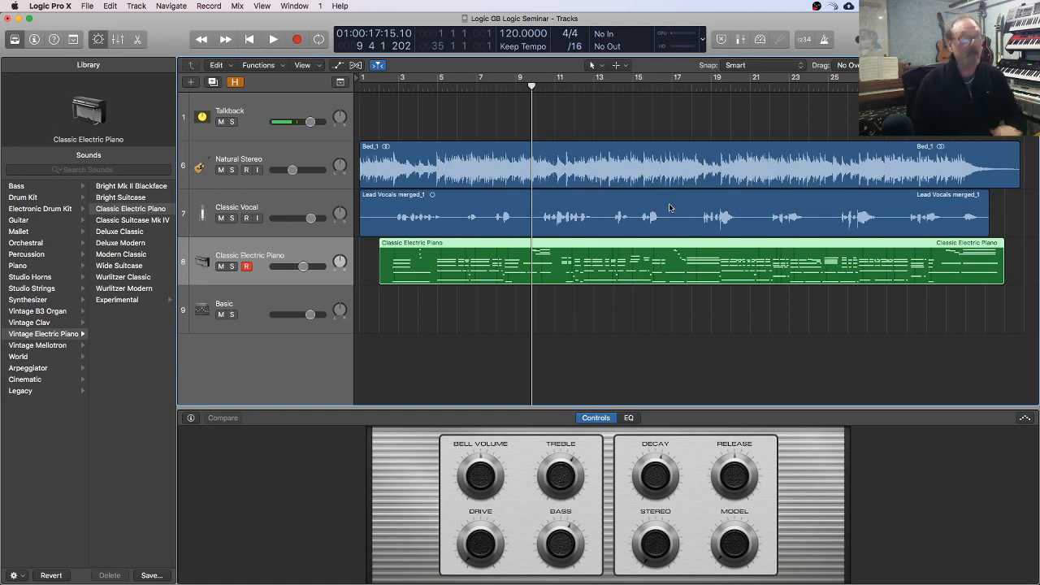
Step: Select the Basic output track and set the cycle range from bar 1 to bar 33
left_click(285, 296)
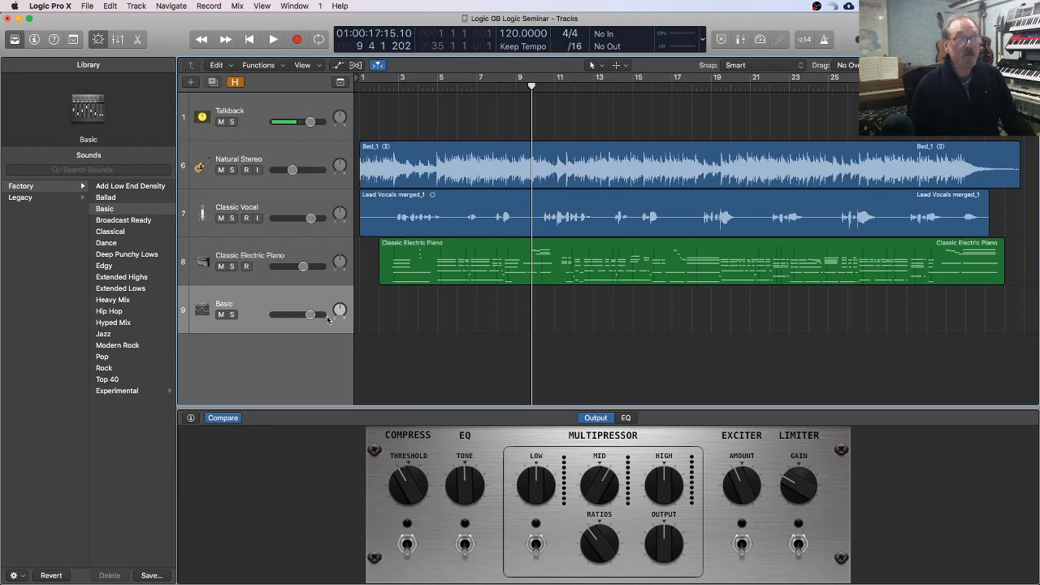
scroll(291, 301, "right", 1)
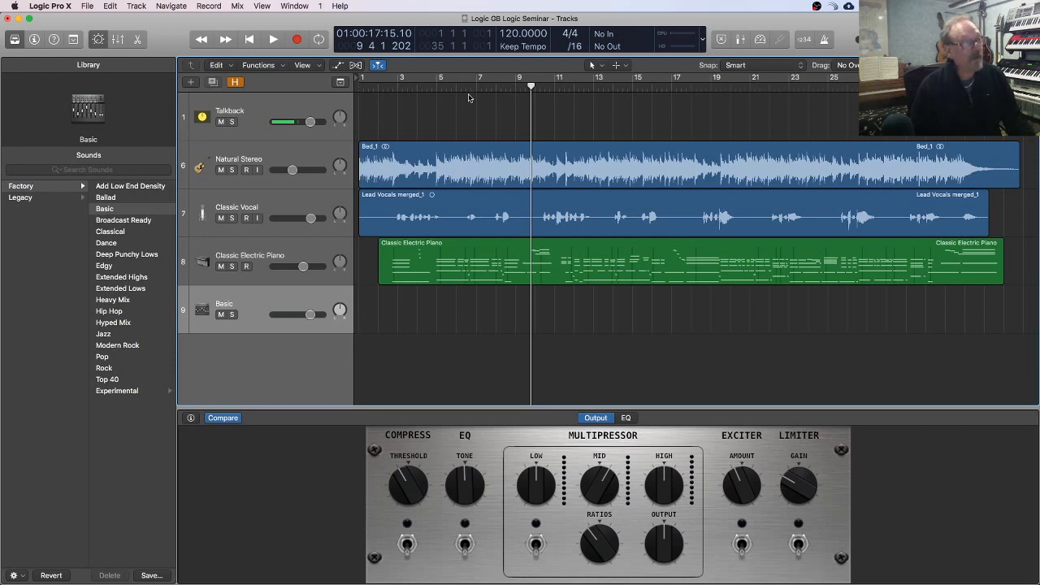
left_click_drag(379, 79, 1004, 80)
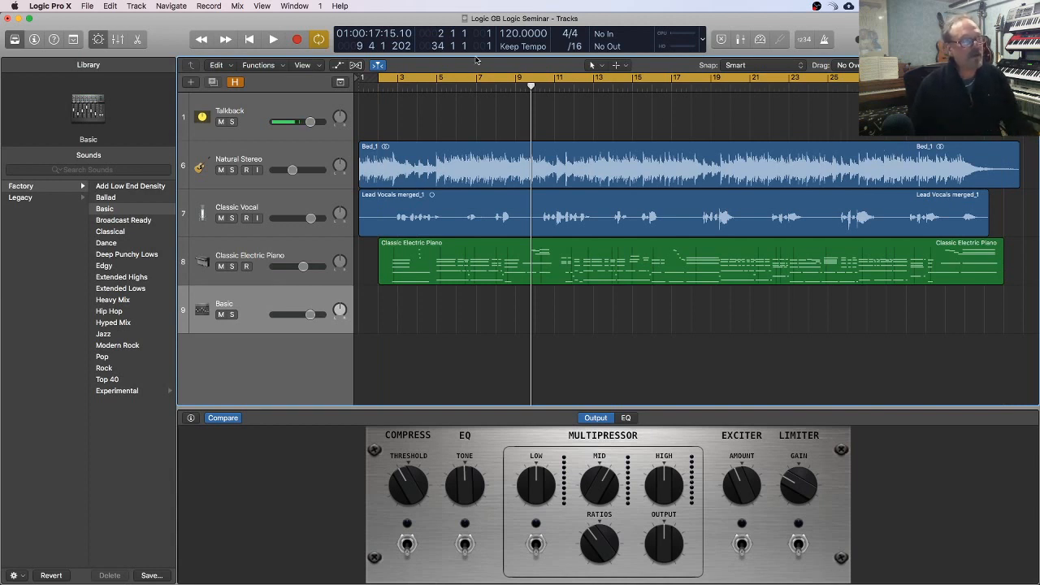
left_click(382, 79)
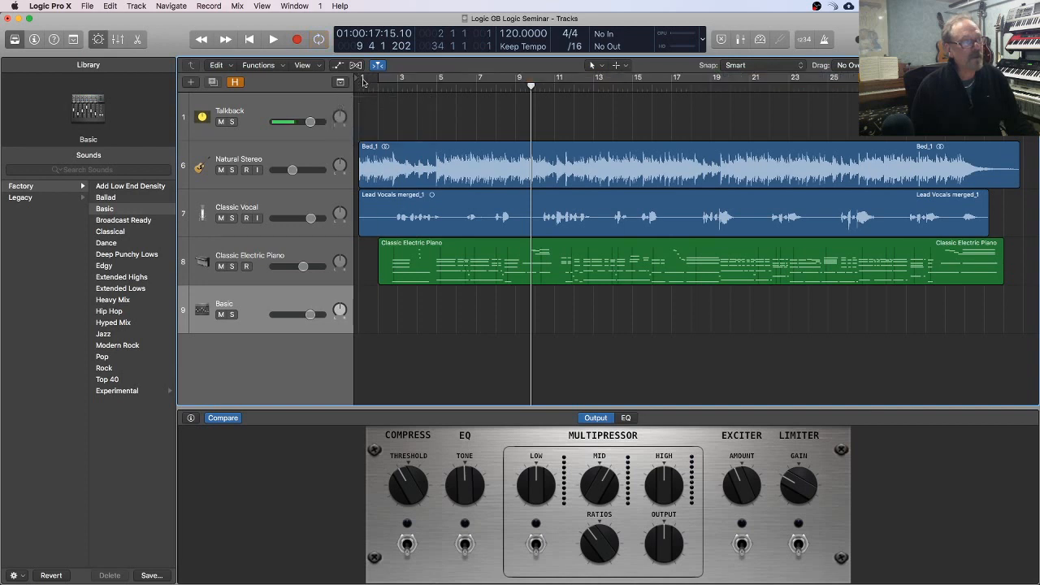
left_click(367, 80)
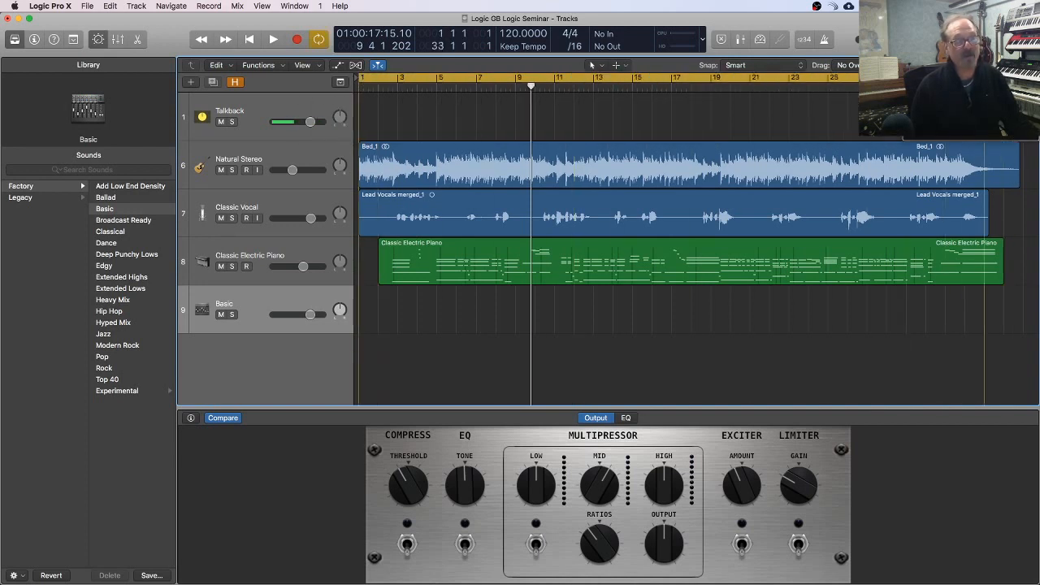
scroll(589, 384, "right", 1)
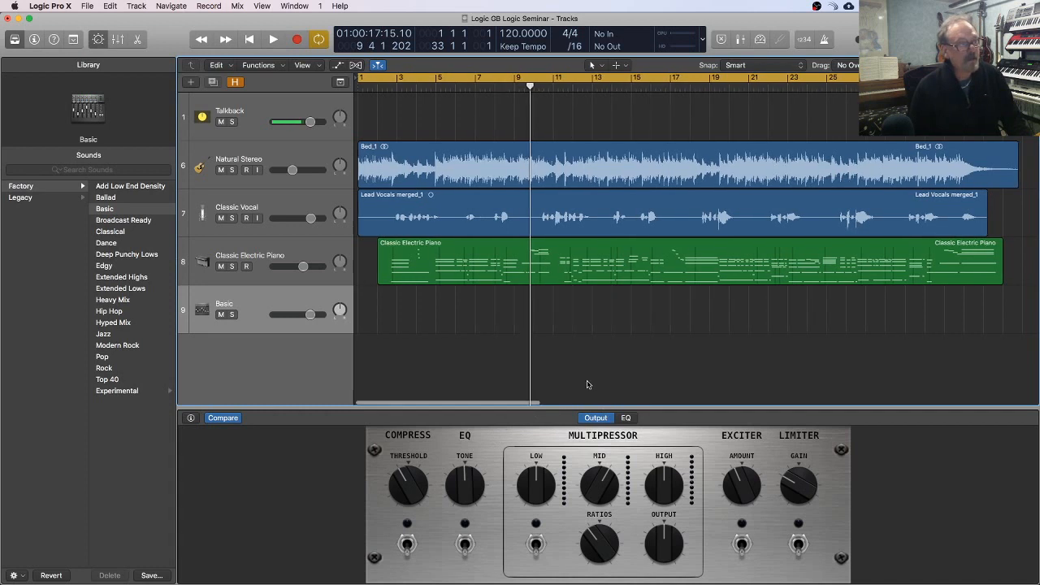
Step: Play from the start, switch on the Basic output track's compressor, and sweep its threshold to 0.0 dB and back up past its original setting
key("Return")
key("space")
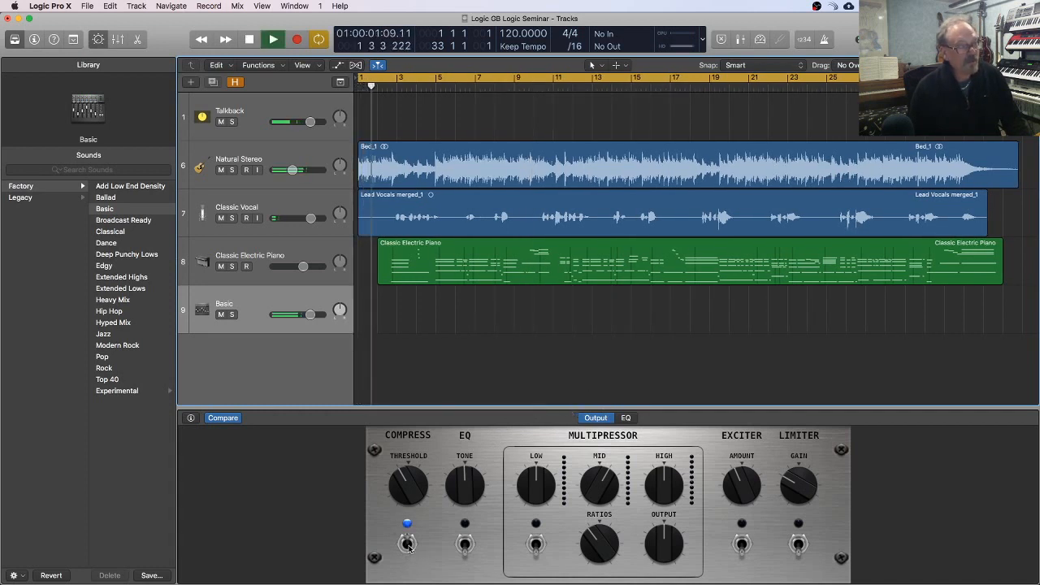
left_click_drag(401, 487, 400, 582)
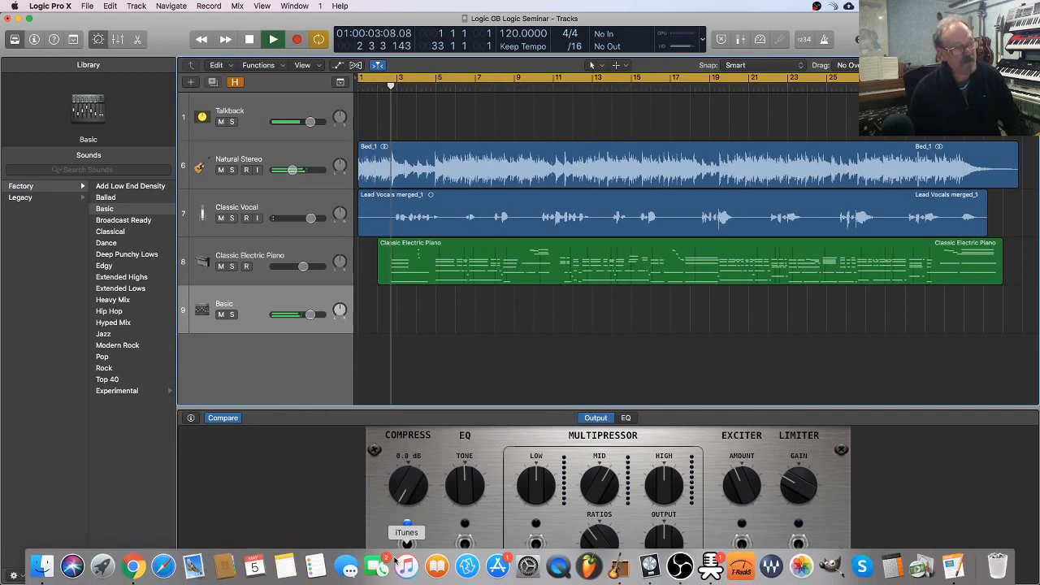
left_click_drag(396, 508, 398, 408)
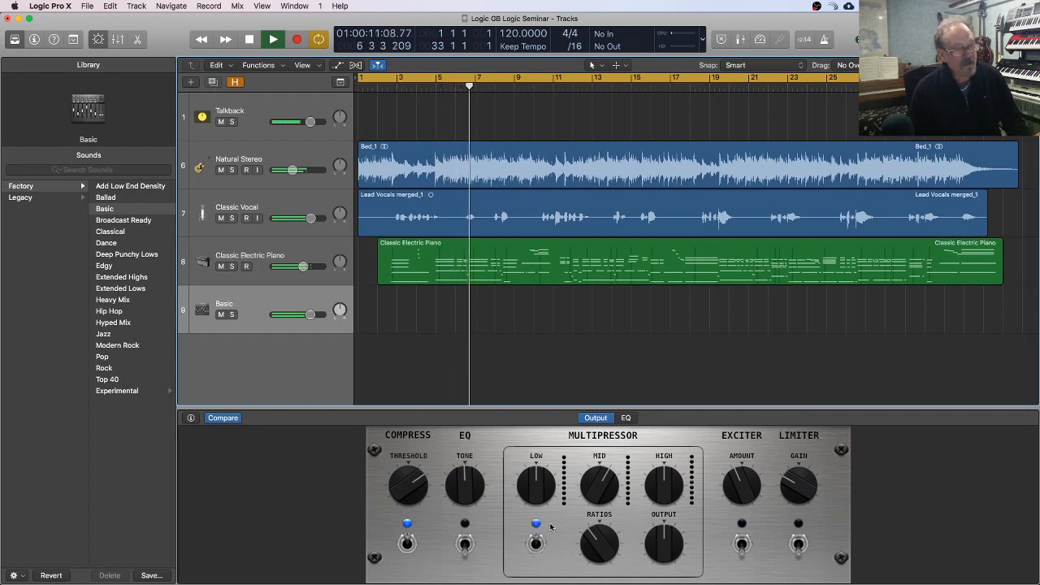
Step: Switch on the Multipressor and set Low to -15.5 dB, Output to 0.8 and Mid to -19.5 dB, also turning up High
left_click(536, 545)
left_click(537, 490)
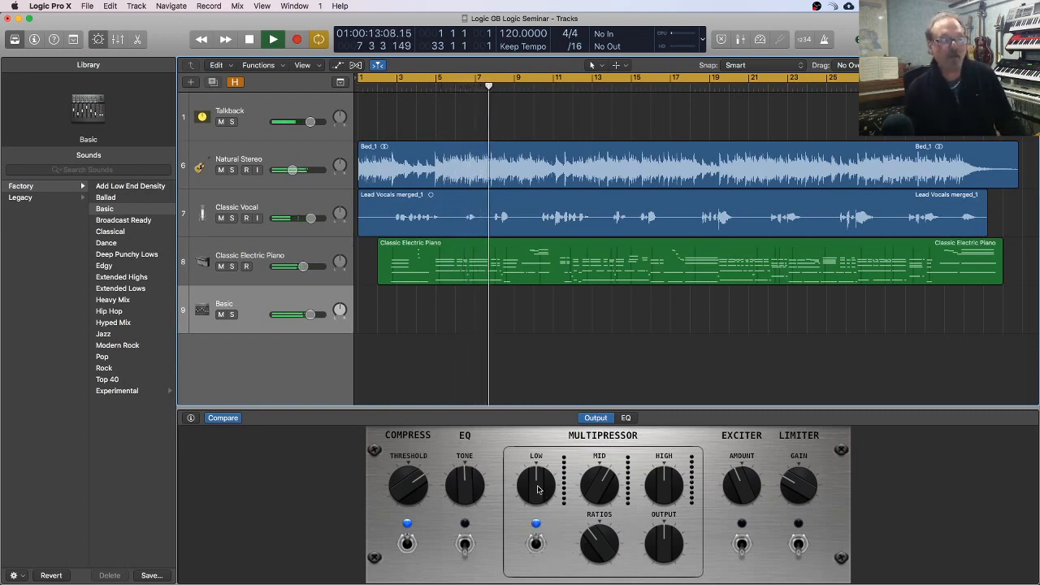
mouse_move(538, 490)
left_mouse_down()
mouse_move(538, 406)
mouse_move(545, 476)
left_mouse_up()
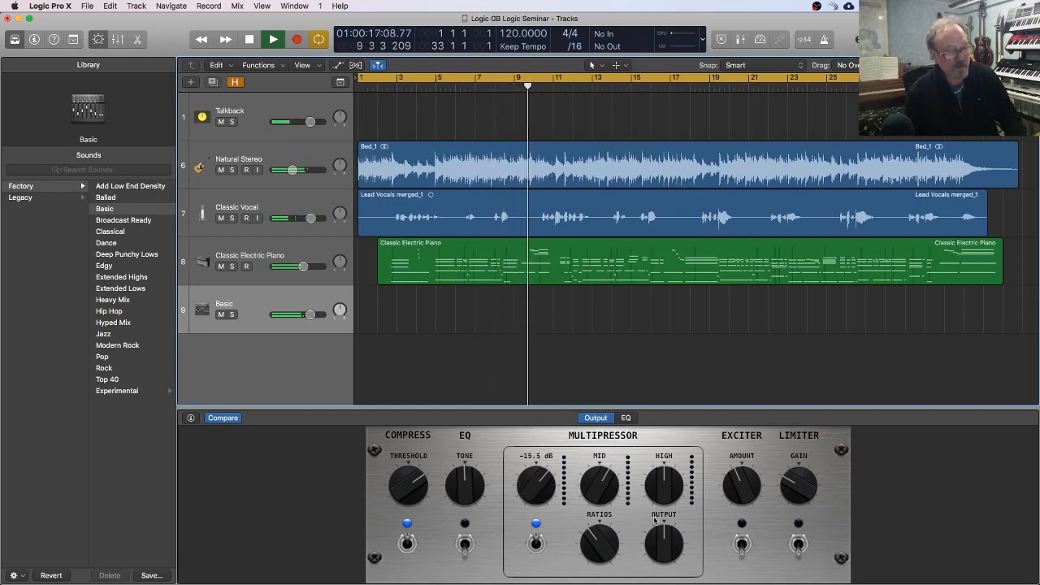
left_click_drag(660, 541, 661, 529)
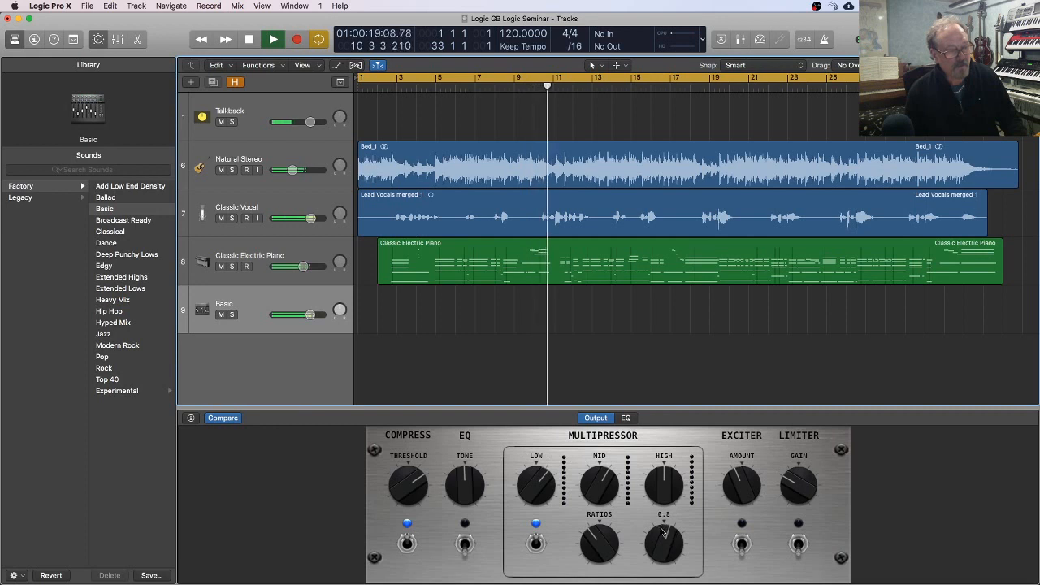
left_click_drag(600, 486, 586, 466)
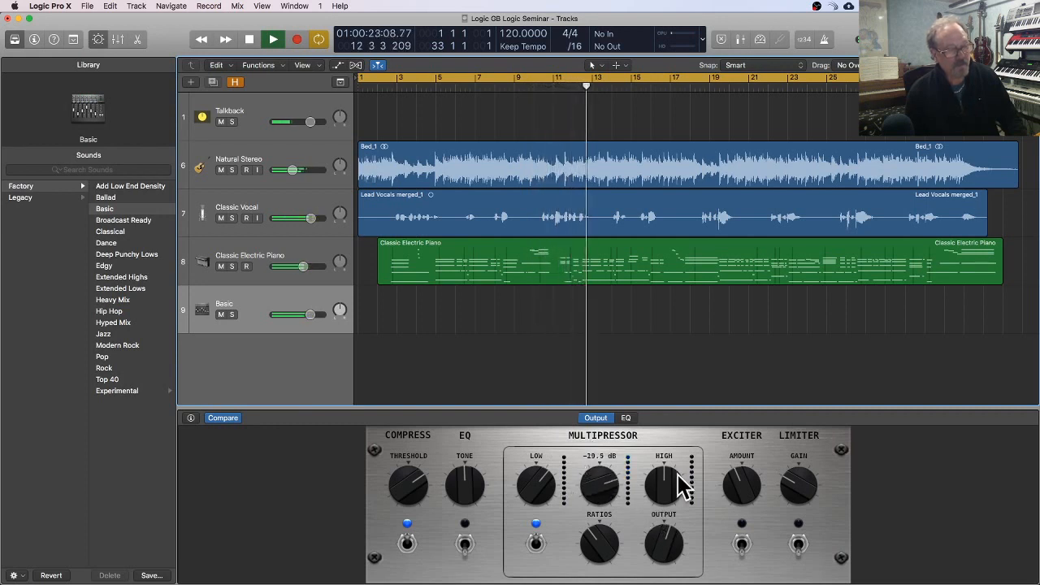
mouse_move(667, 481)
left_mouse_down()
mouse_move(667, 472)
mouse_move(668, 481)
left_mouse_up()
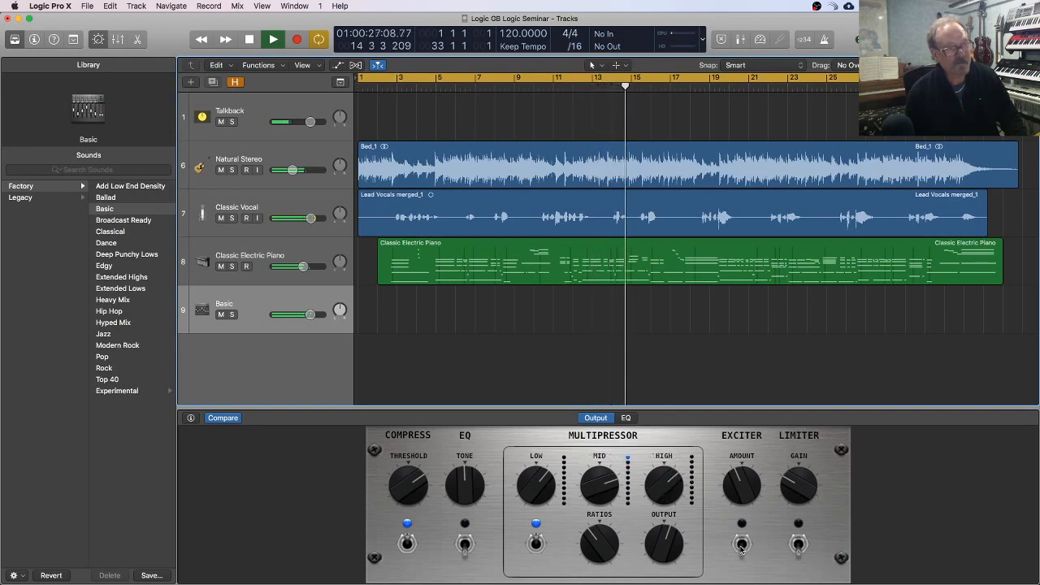
Step: Switch on the limiter and raise its Gain, turn up the Multipressor's Ratios and Output slightly, and stop playback
left_click(800, 545)
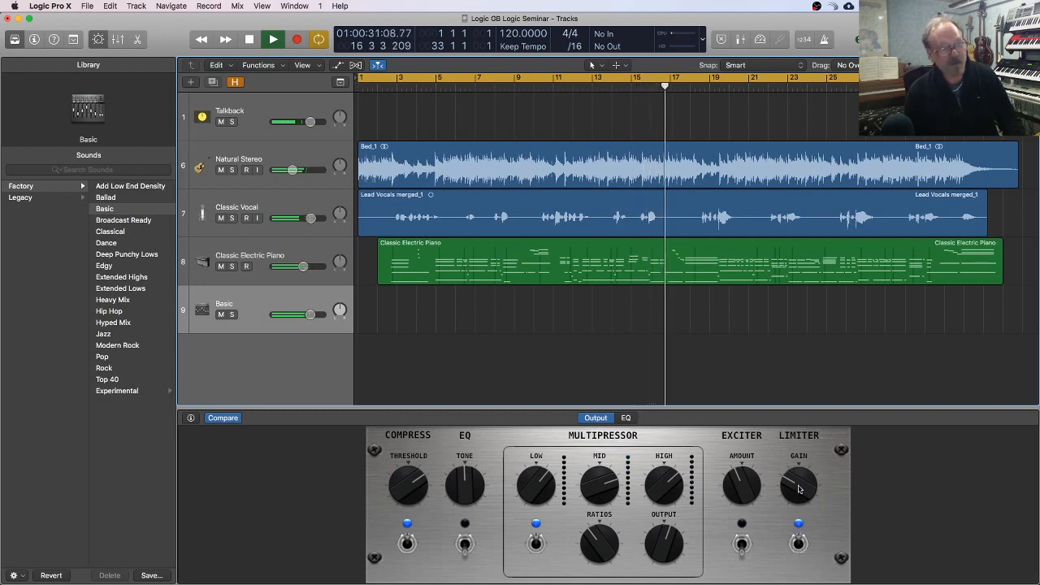
left_click_drag(797, 488, 797, 468)
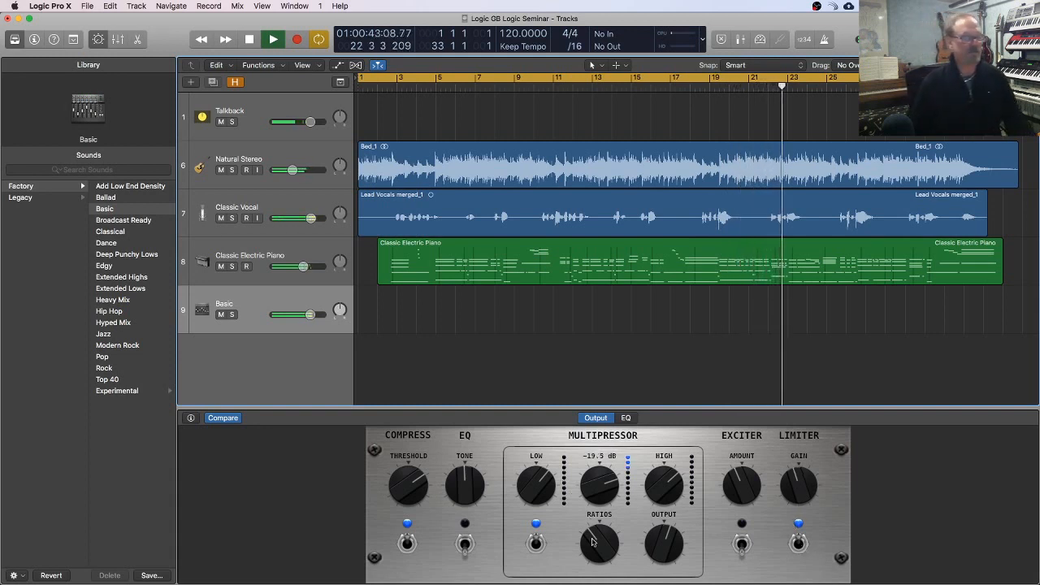
mouse_move(592, 540)
left_mouse_down()
mouse_move(591, 526)
mouse_move(595, 541)
left_mouse_up()
left_click_drag(664, 540, 665, 536)
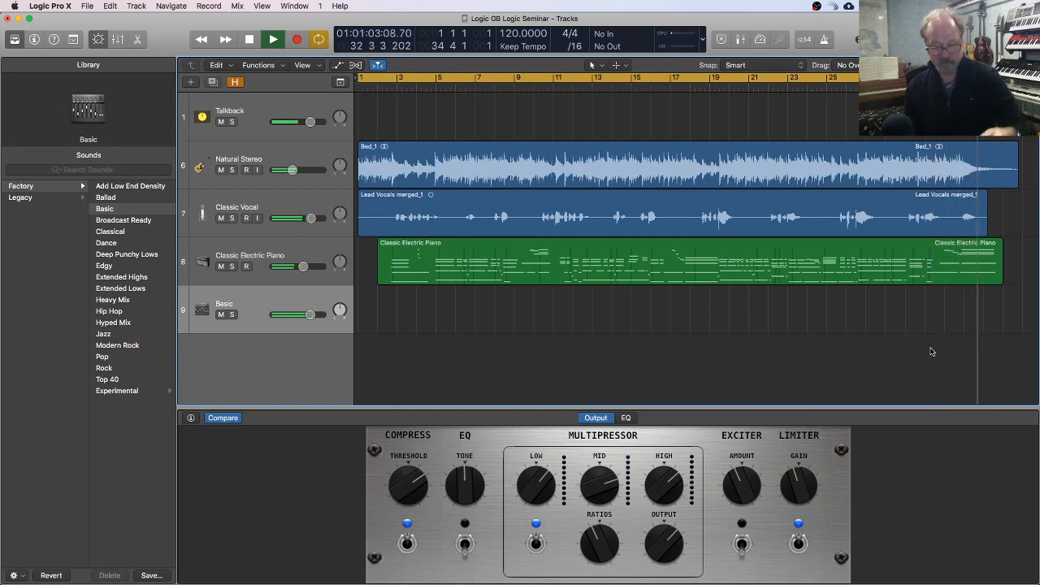
key("space")
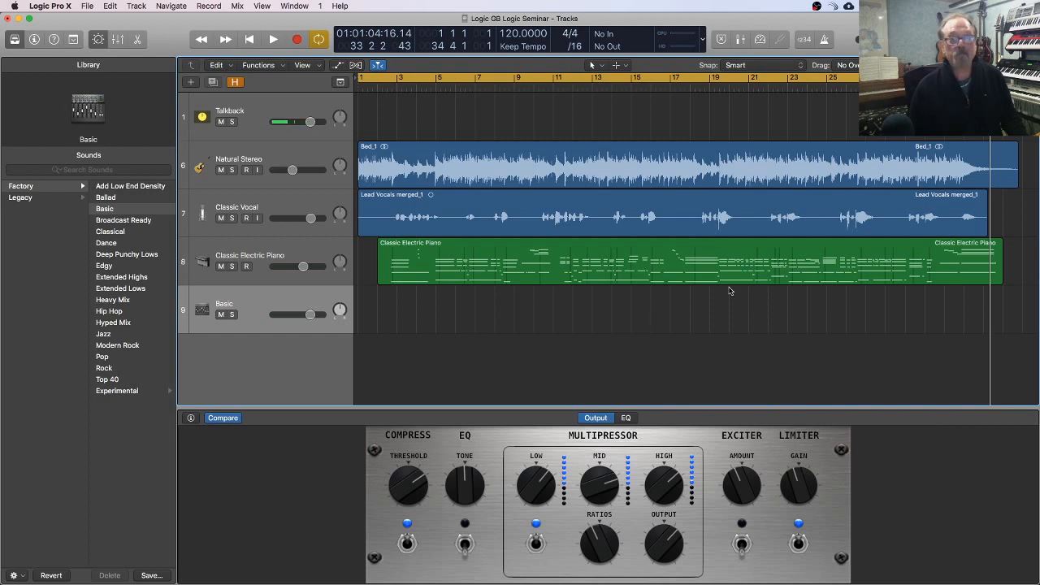
Step: Select the Bed_1 region and extend the end of the cycle range to bar 35 so it covers the whole region
left_click(661, 275)
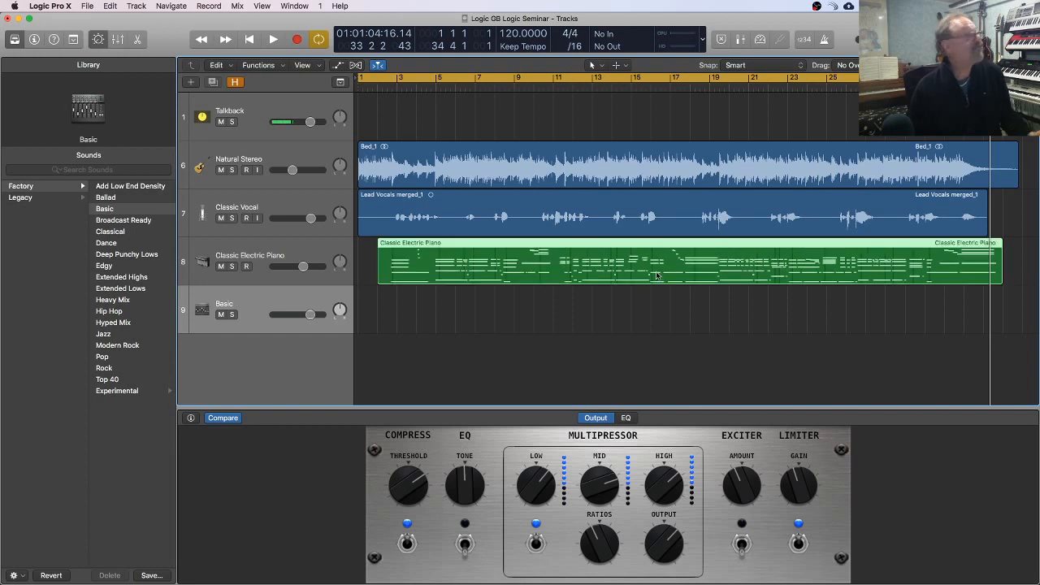
left_click(873, 179)
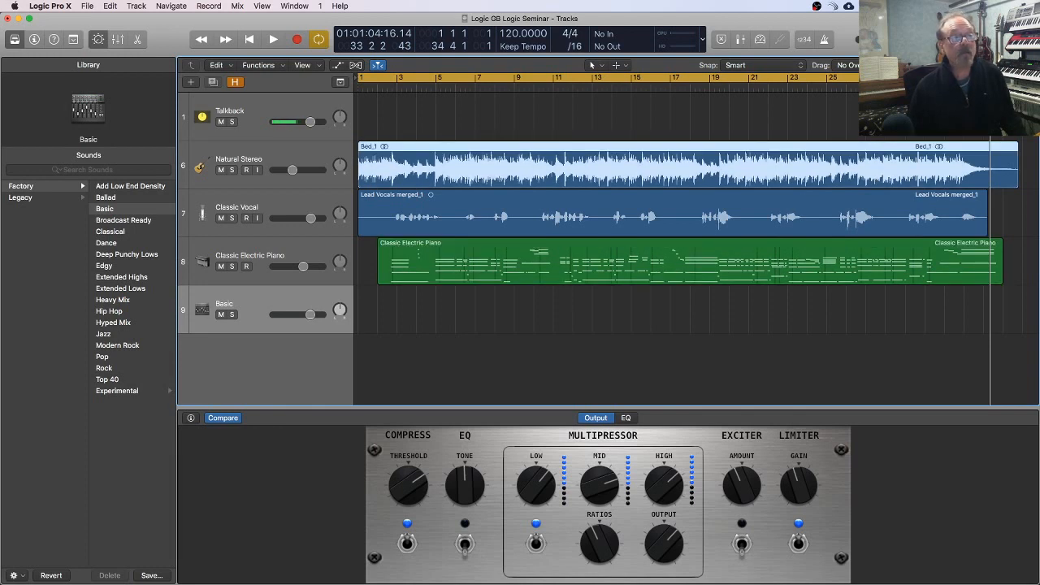
left_click_drag(1018, 79, 1023, 78)
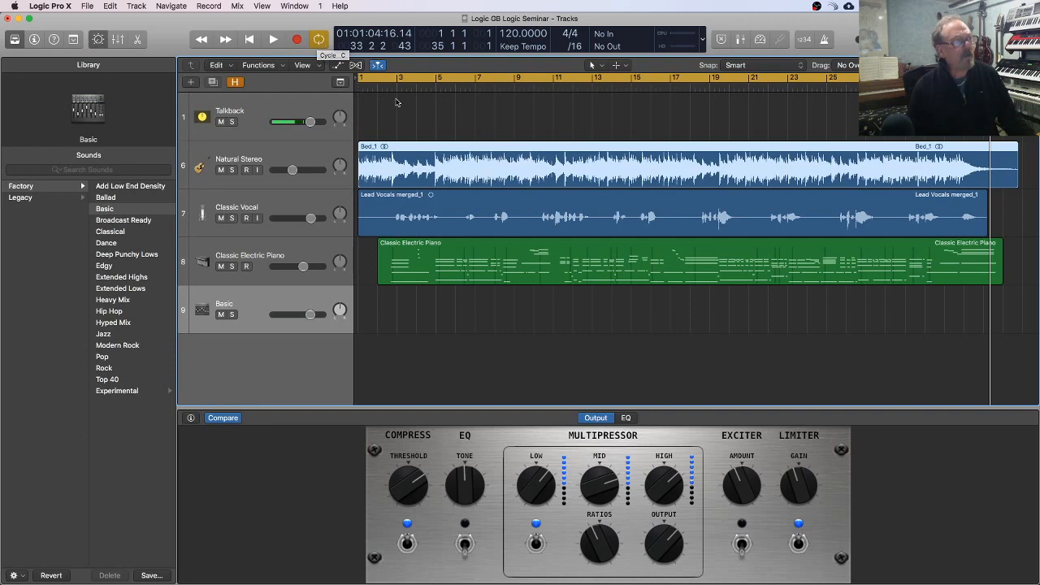
left_click_drag(361, 78, 331, 79)
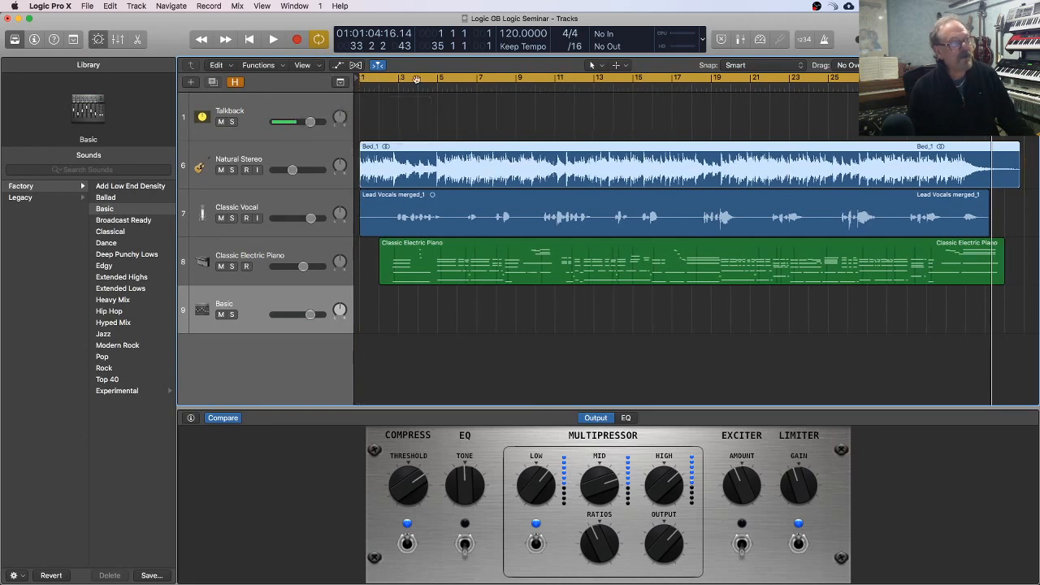
scroll(703, 98, "right", 8)
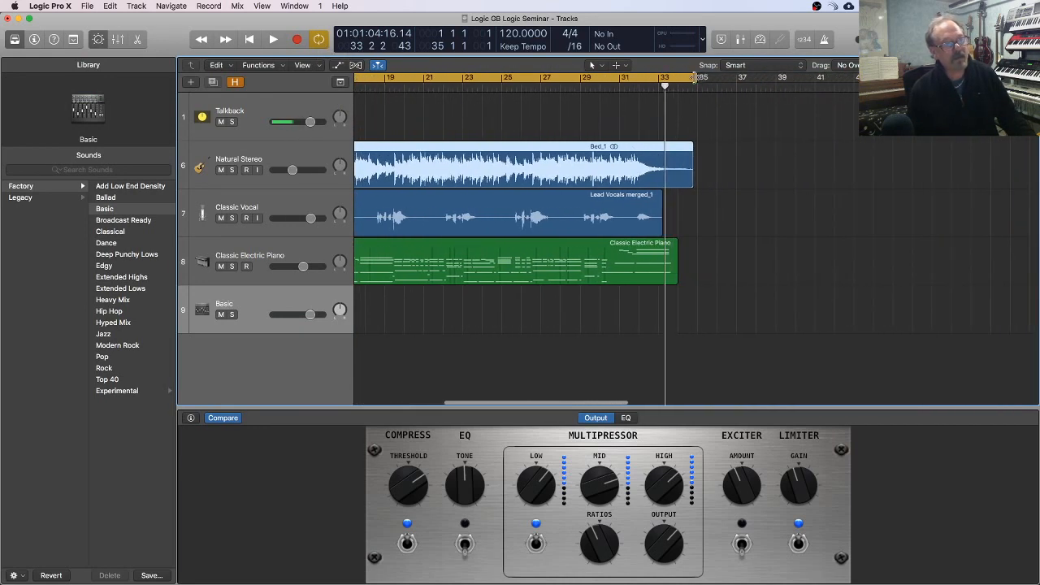
left_click_drag(692, 78, 693, 77)
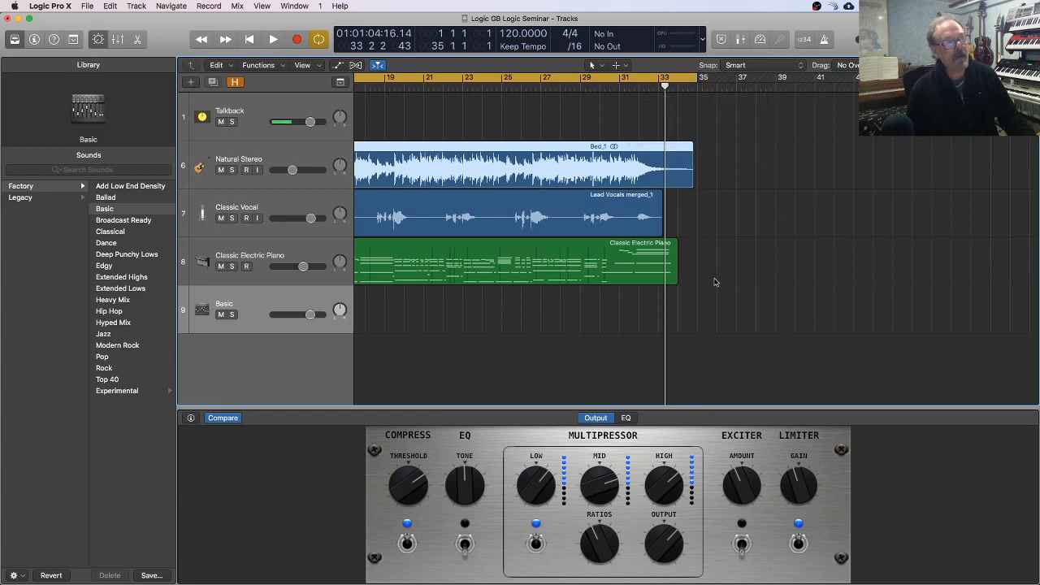
scroll(699, 282, "left", 8)
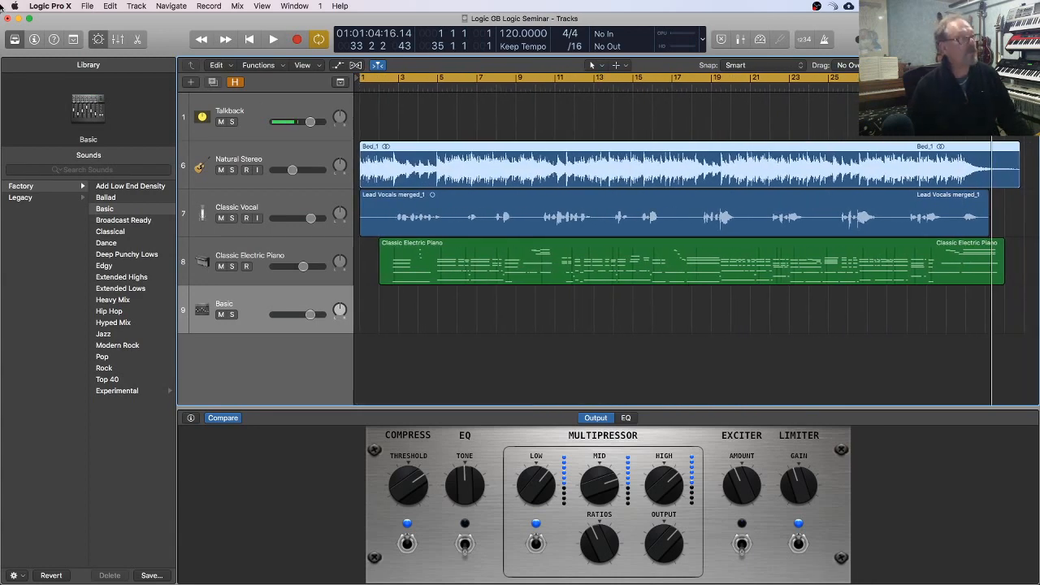
Step: Switch to GarageBand and examine the options for exporting the song to disk, trying the MP3 and WAVE formats without exporting
left_click(106, 7)
mouse_move(95, 7)
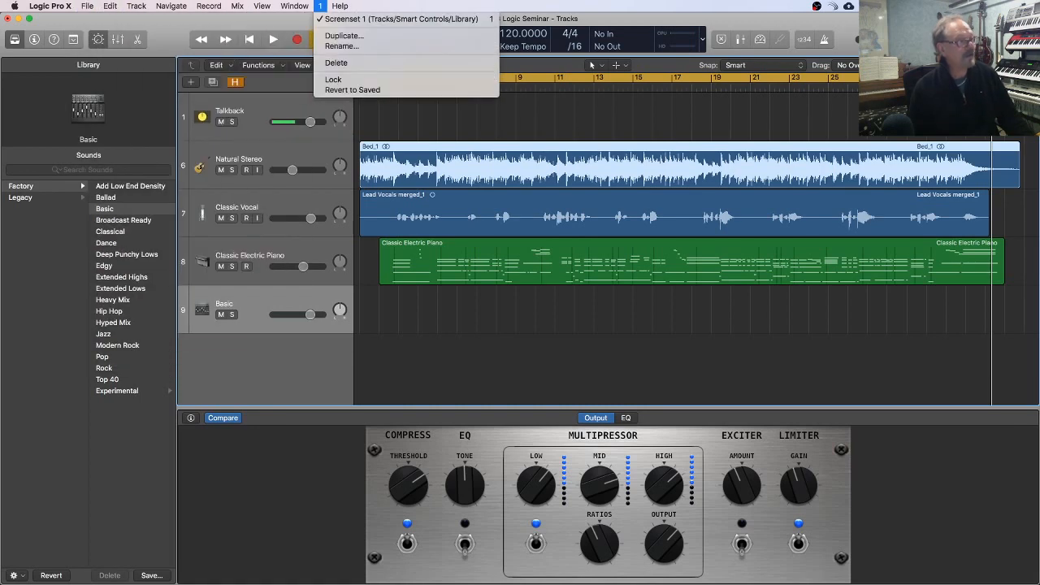
left_click(833, 359)
key("super+Tab")
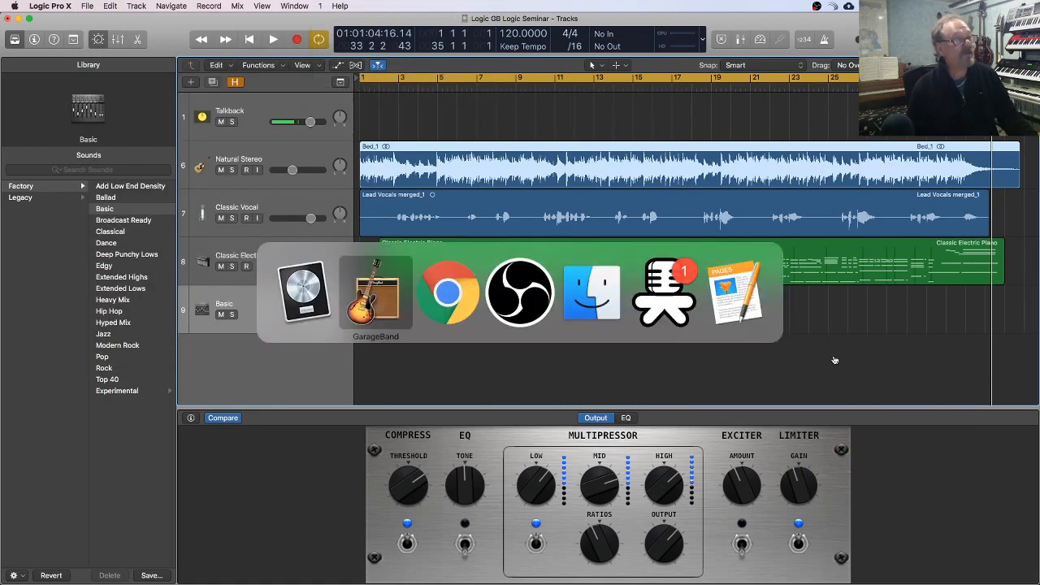
left_click(399, 276)
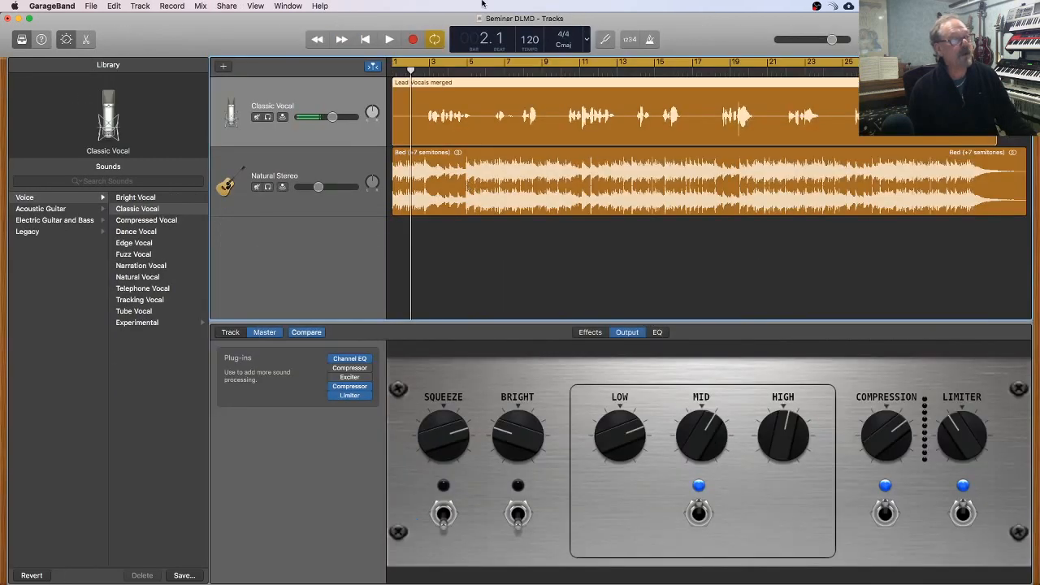
left_click(231, 7)
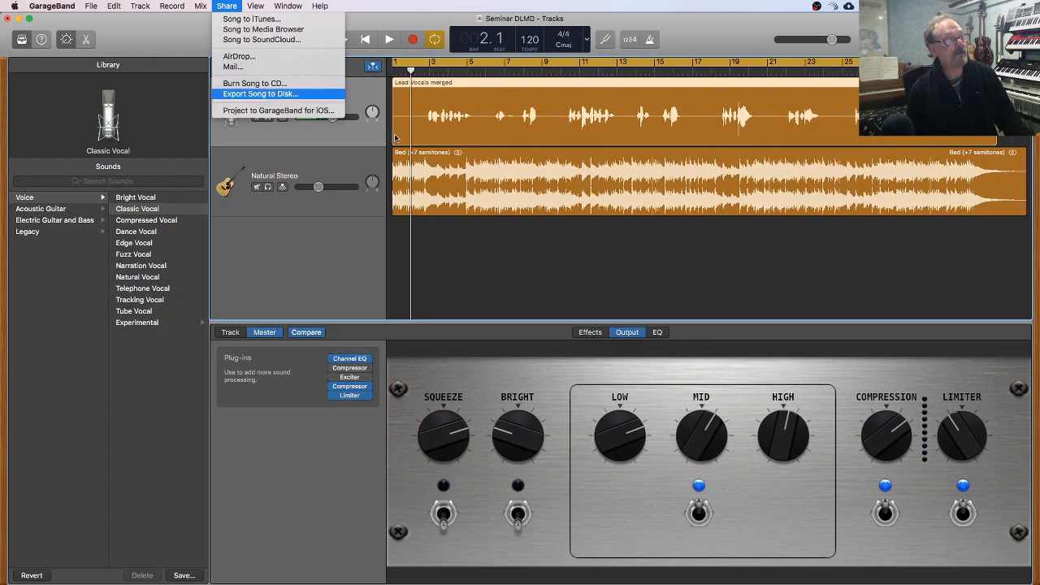
left_click(252, 94)
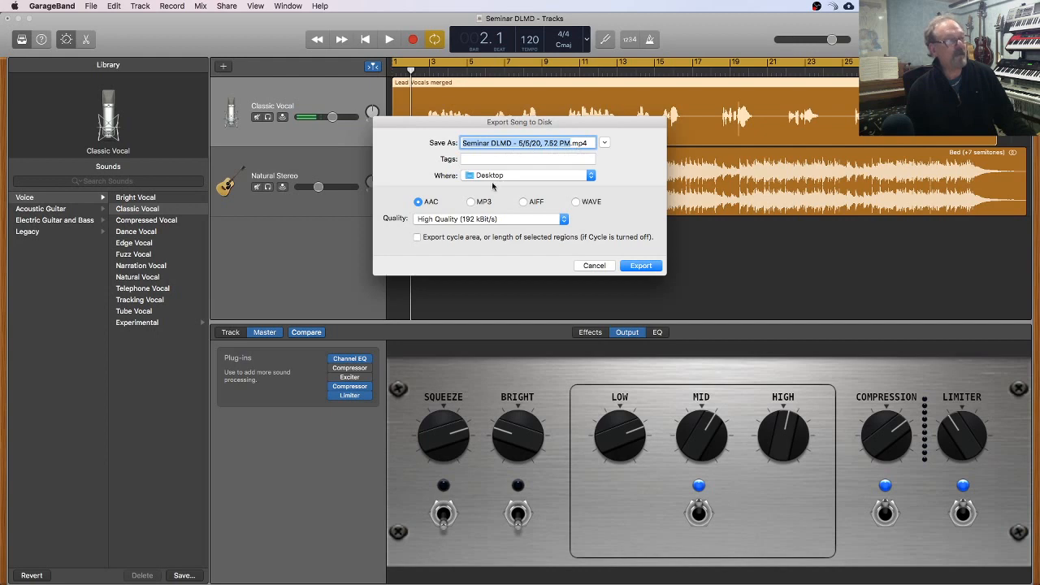
left_click(469, 203)
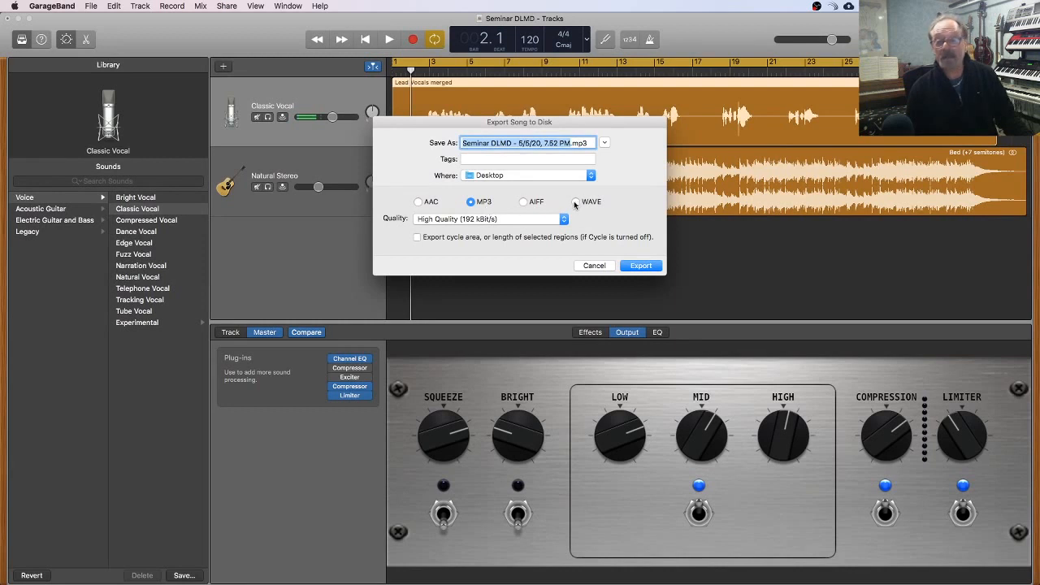
left_click(575, 202)
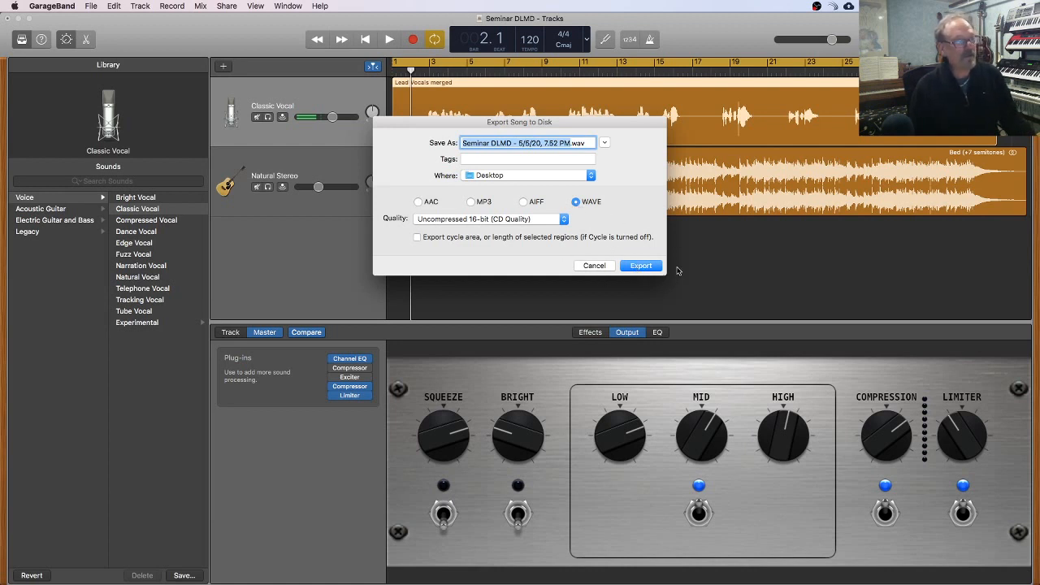
left_click(598, 267)
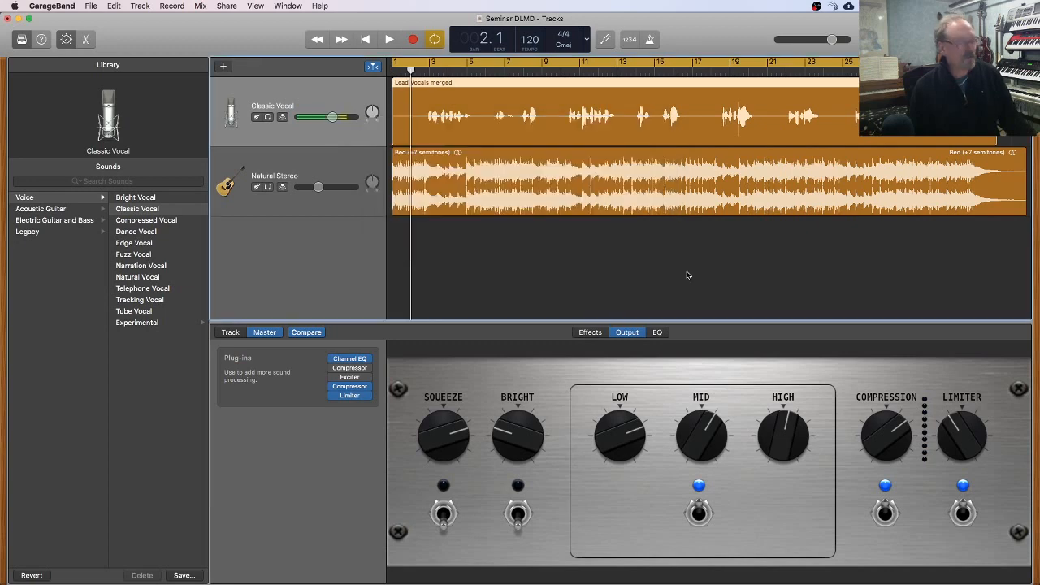
Step: Switch to Logic Pro X and set up a project bounce to PCM as well as MP3, keeping the Wave format at 24 Bit
key("super+Tab")
left_click(388, 313)
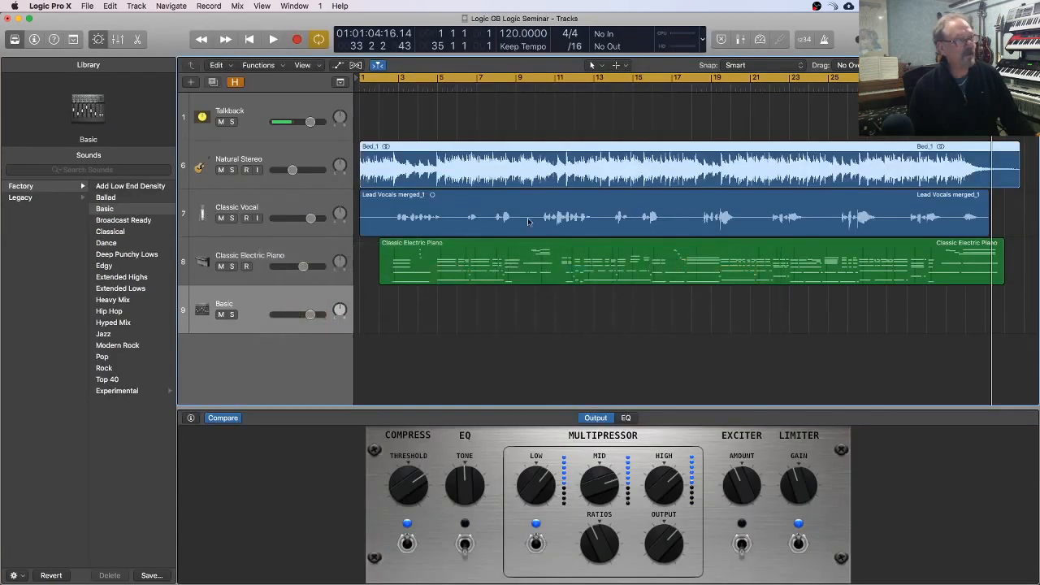
key("super+b")
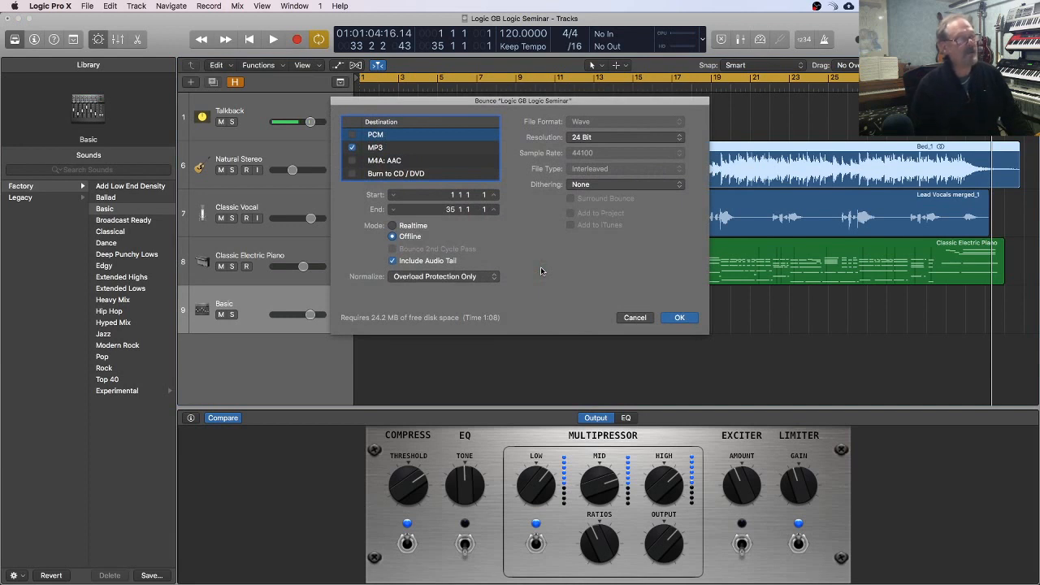
left_click(351, 134)
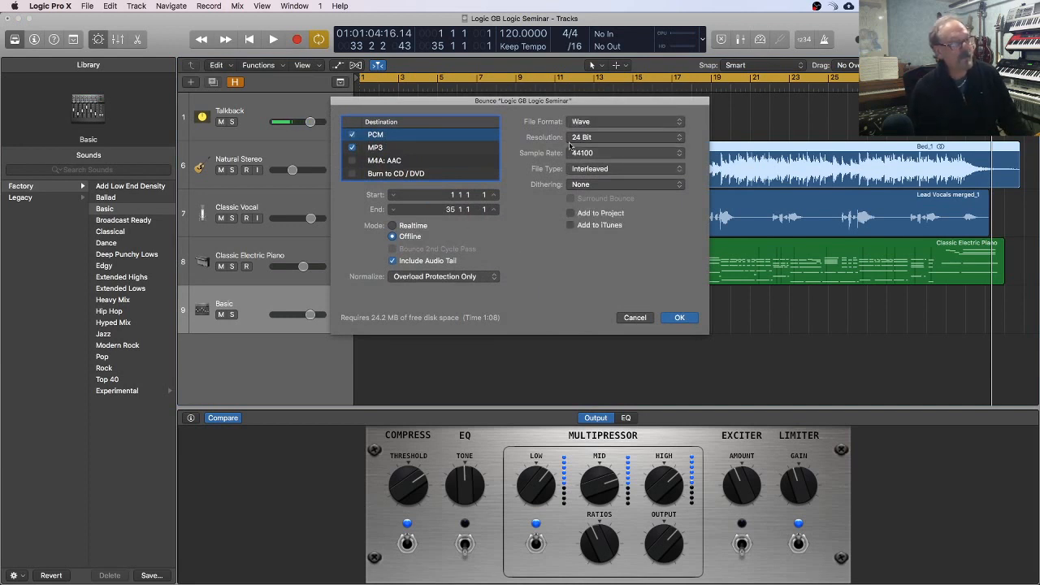
left_click(621, 122)
left_click(621, 123)
left_click(597, 140)
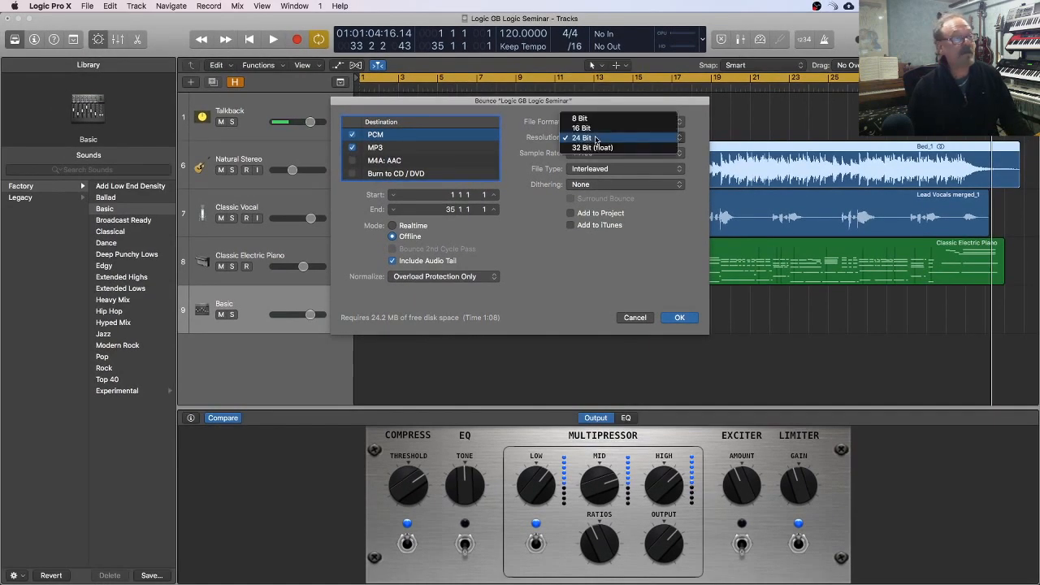
left_click(701, 204)
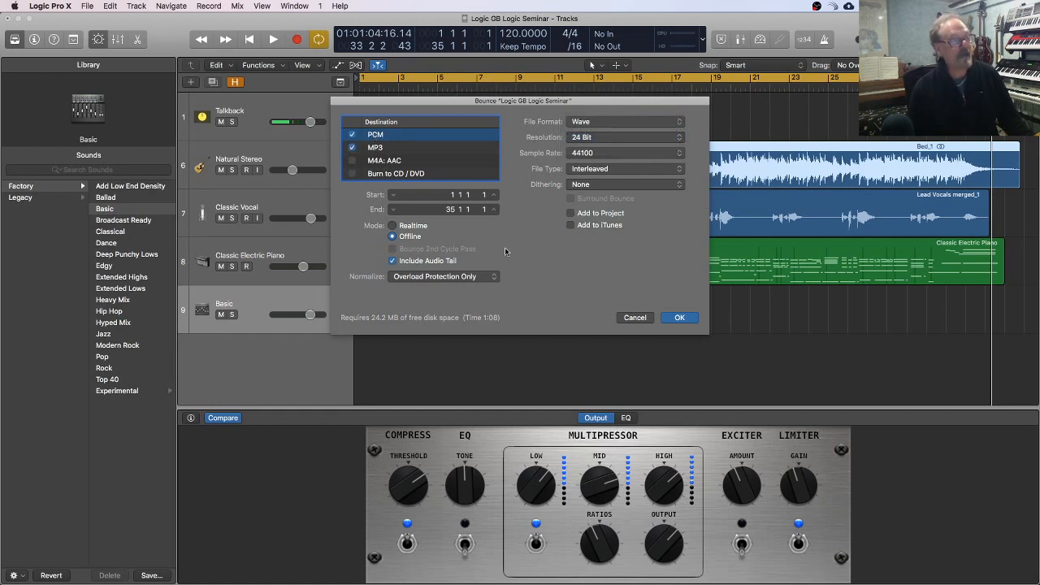
Step: Run the bounce as Logic GB Logic Seminar into the Bounces folder and save the project
left_click(678, 319)
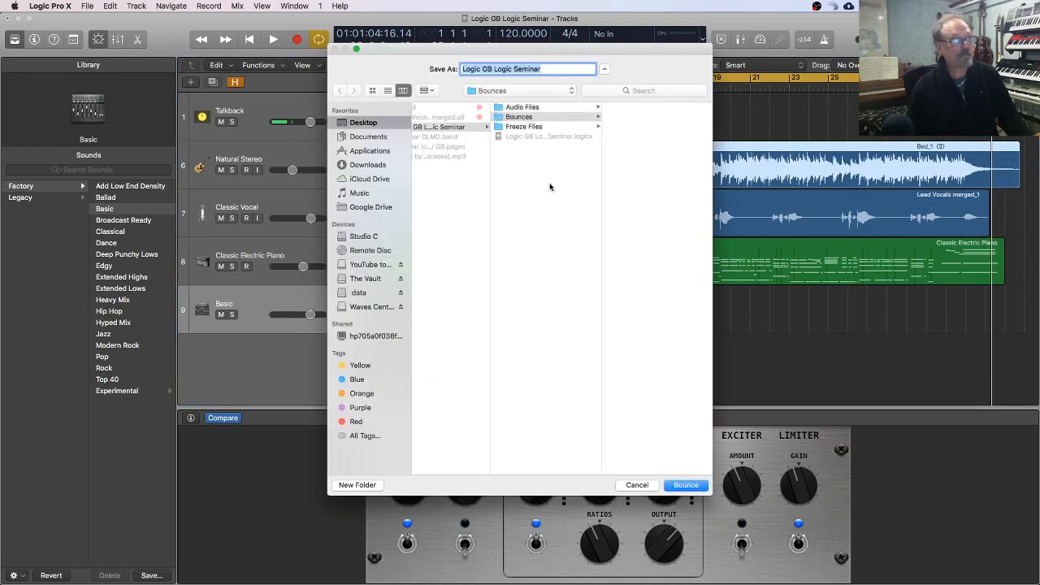
left_click(685, 485)
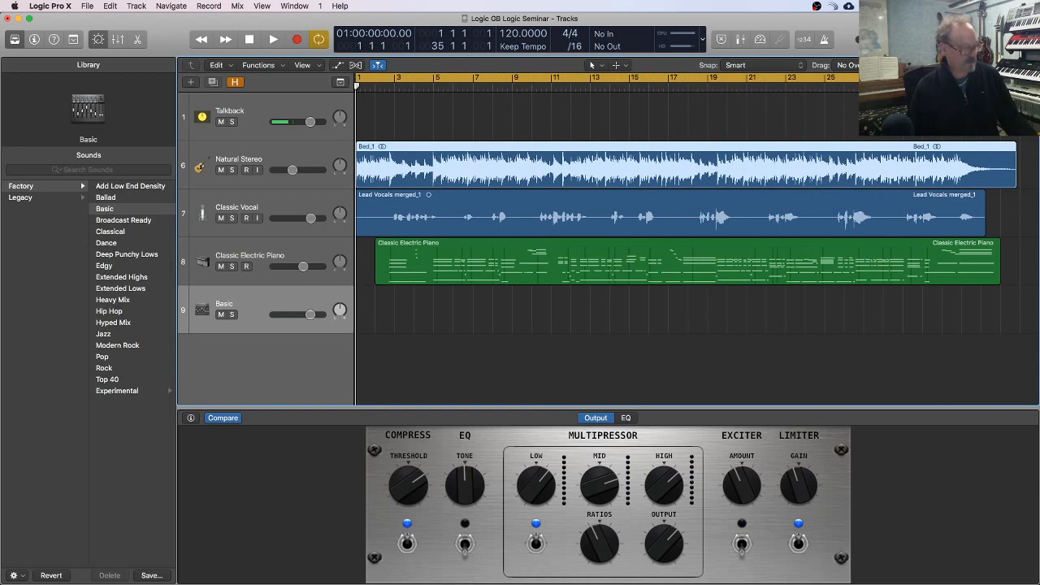
key("super+s")
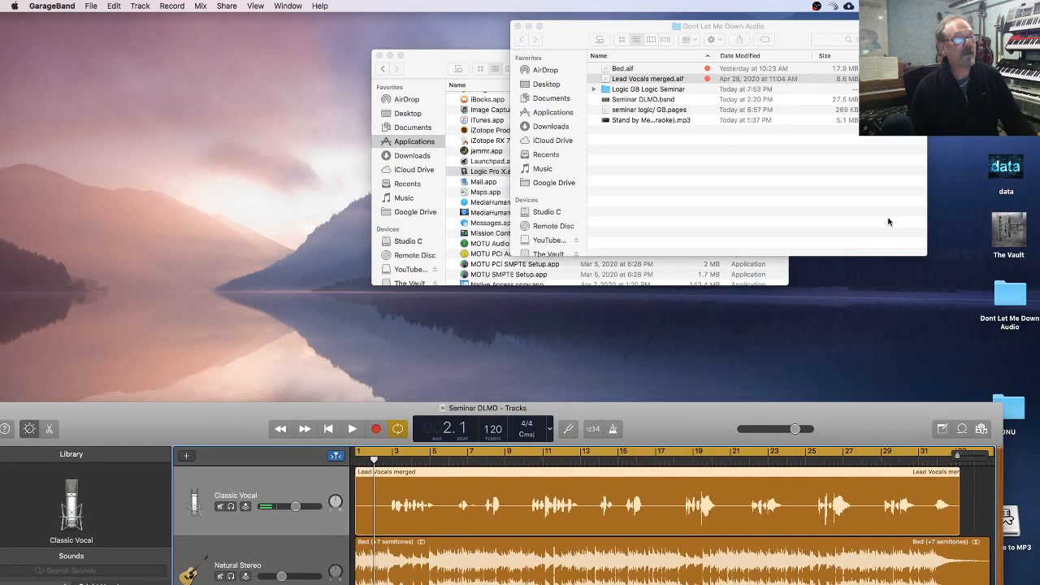
Step: In Finder, open the Bounces folder inside Logic GB Logic Seminar and preview Logic GB Logic Seminar.mp3
left_click(849, 199)
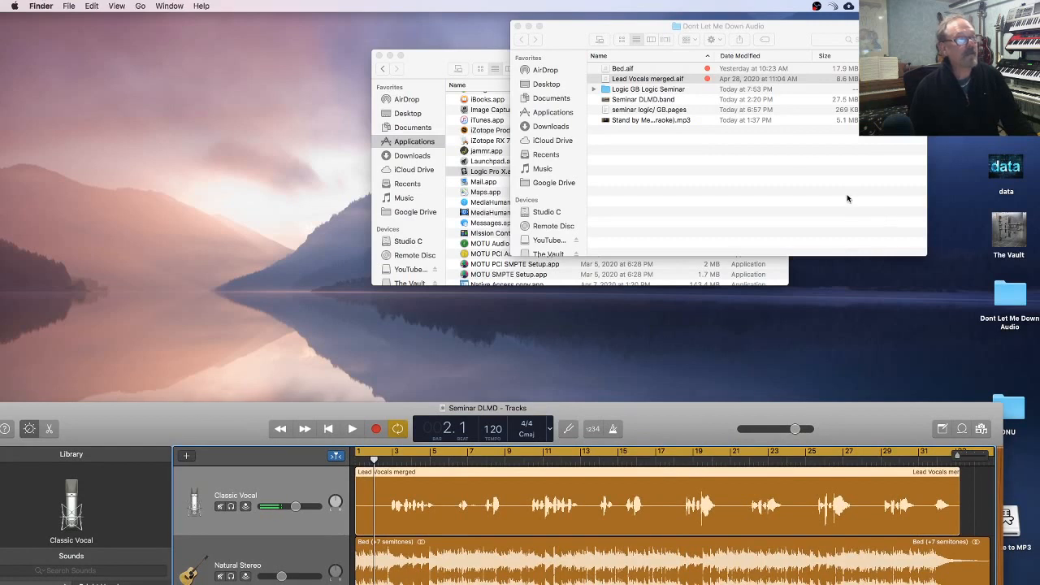
left_click(643, 90)
double_click(643, 90)
double_click(624, 79)
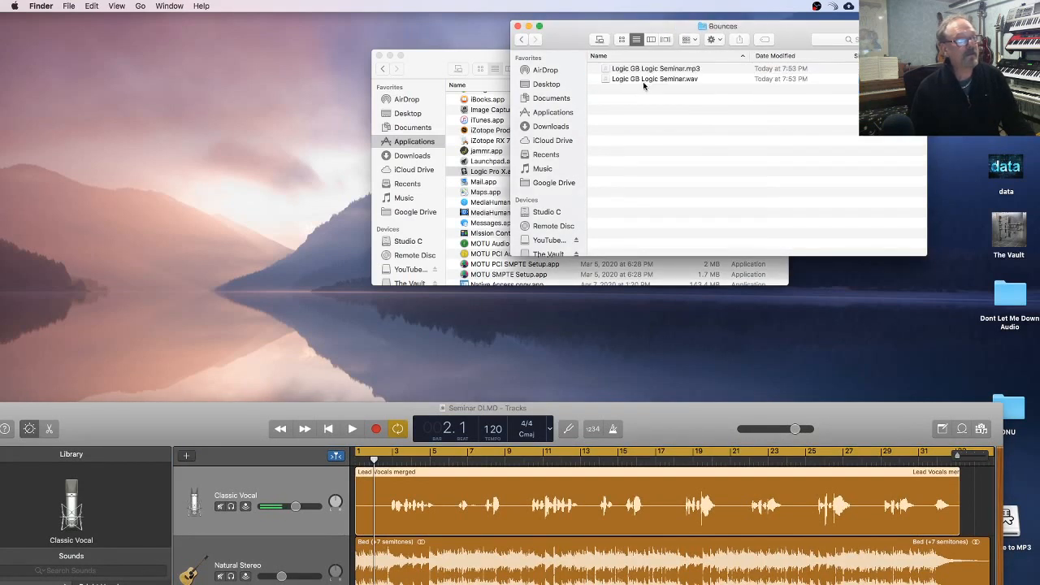
left_click(650, 71)
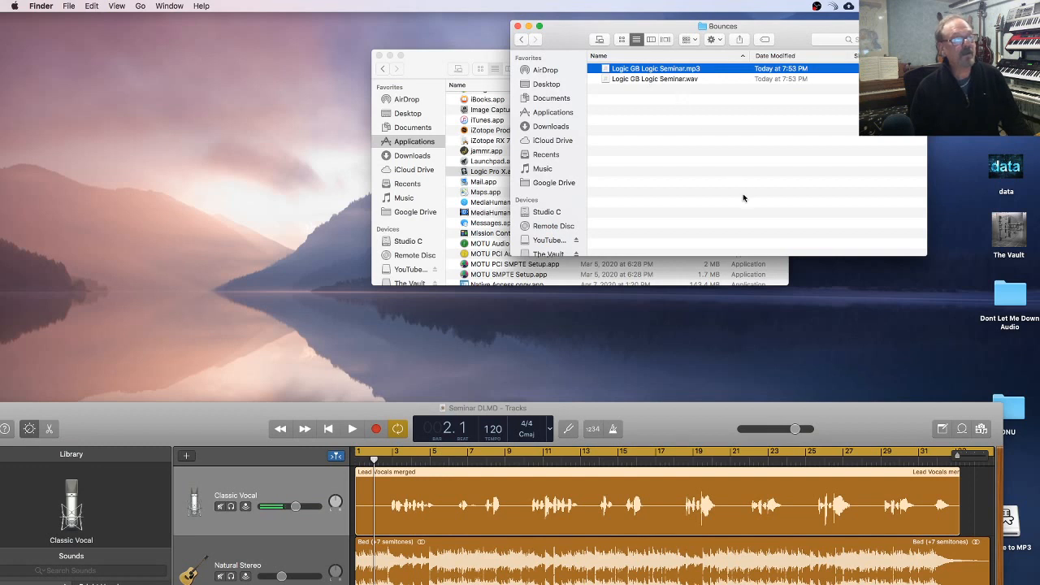
key("space")
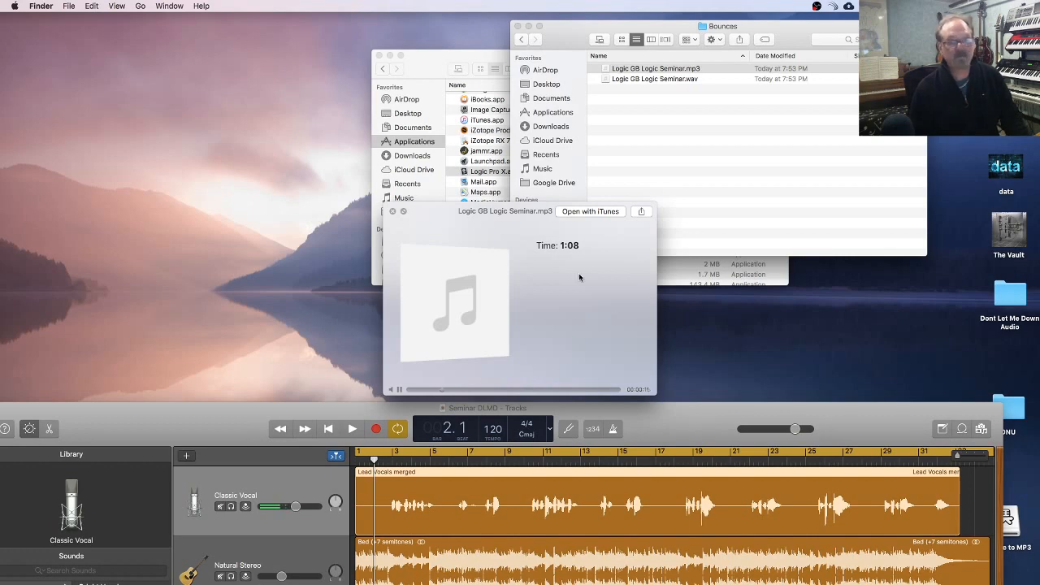
key("space")
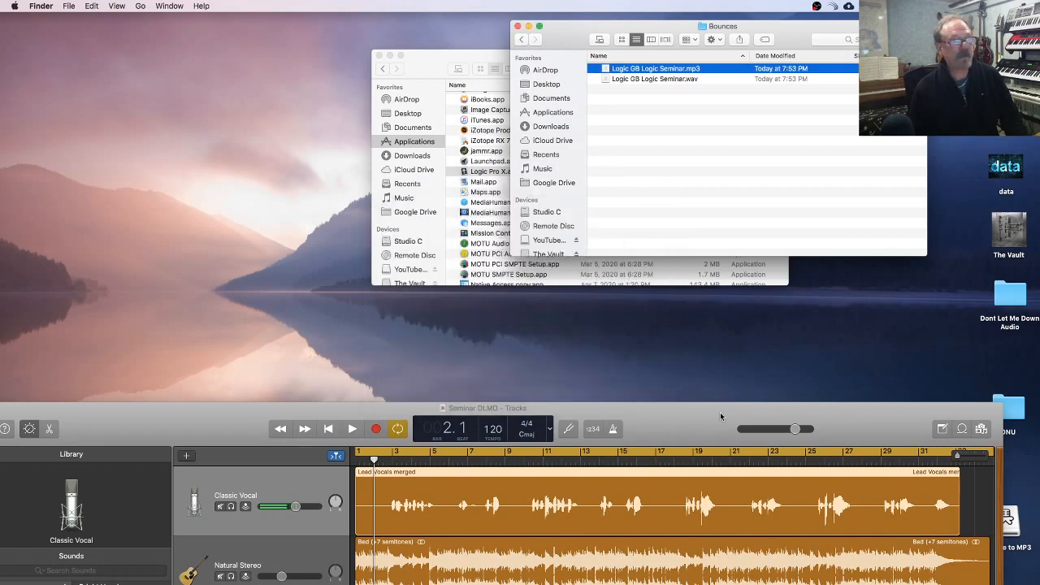
Step: Switch back to Logic Pro X and reopen the recent project Logic GB Logic Seminar
left_click_drag(720, 412, 754, 26)
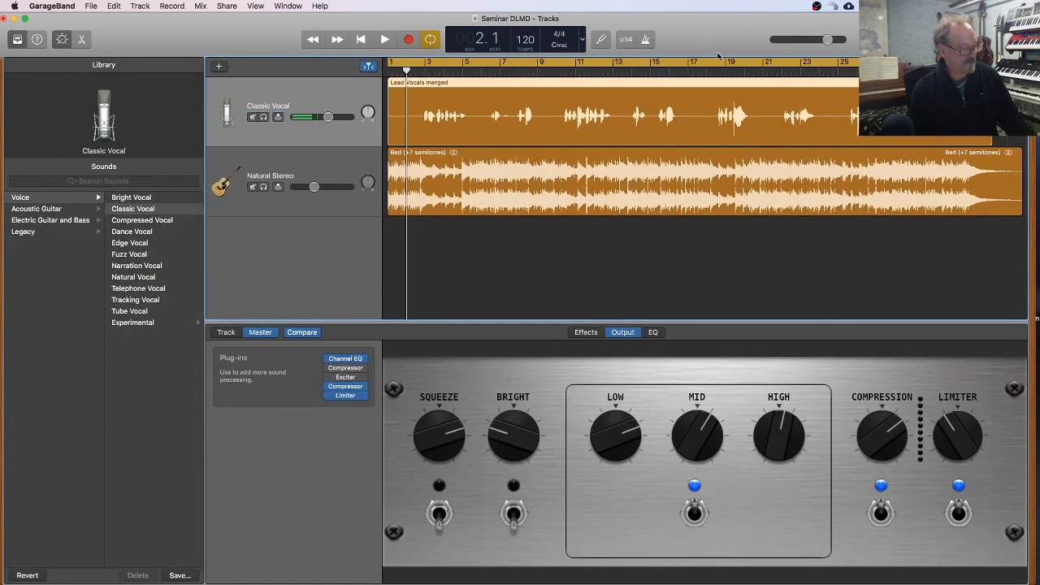
key("super+Tab")
key("super+Tab")
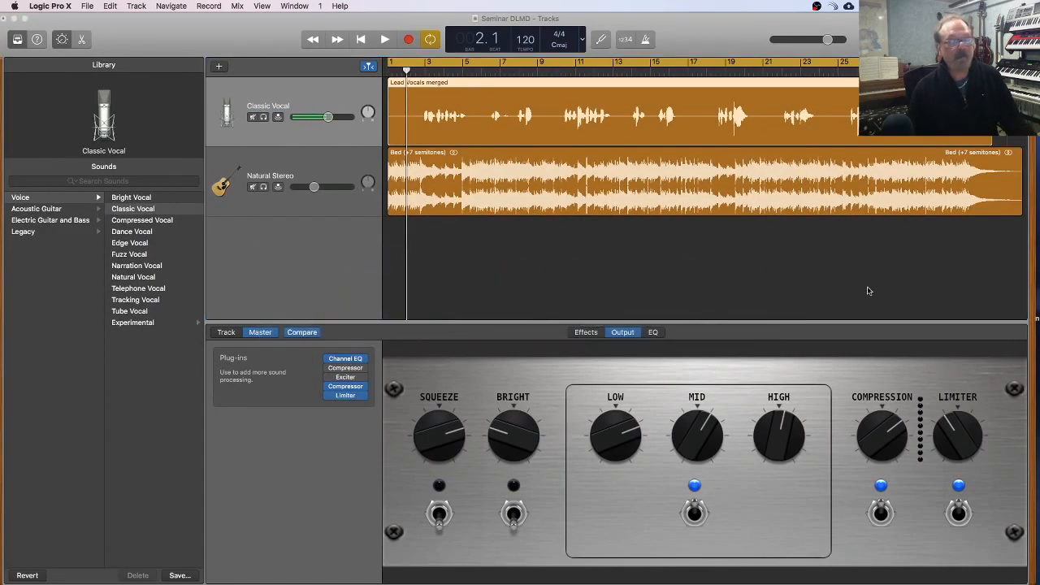
key("super+Tab")
key("super+Tab")
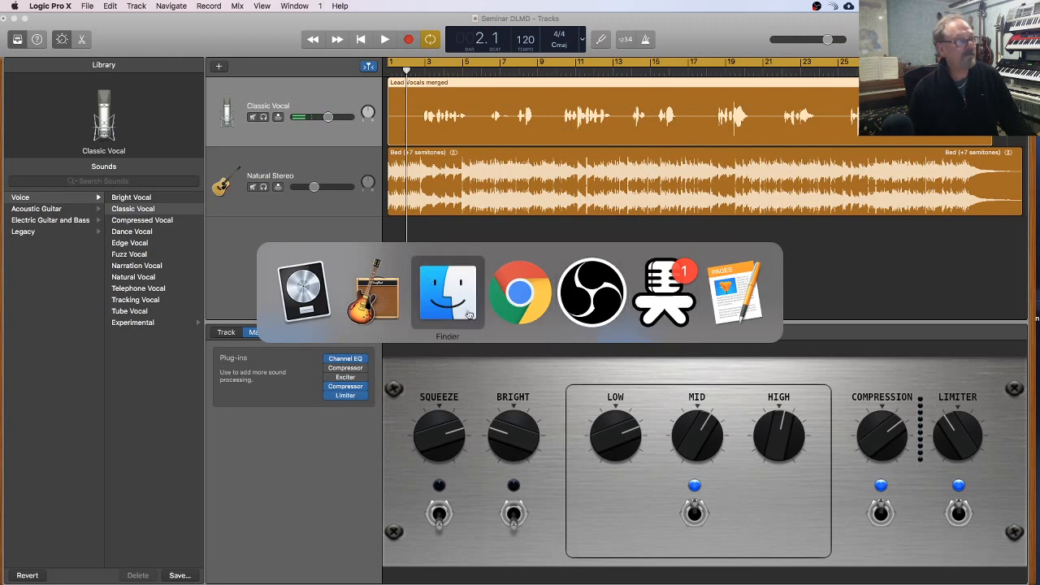
left_click(292, 293)
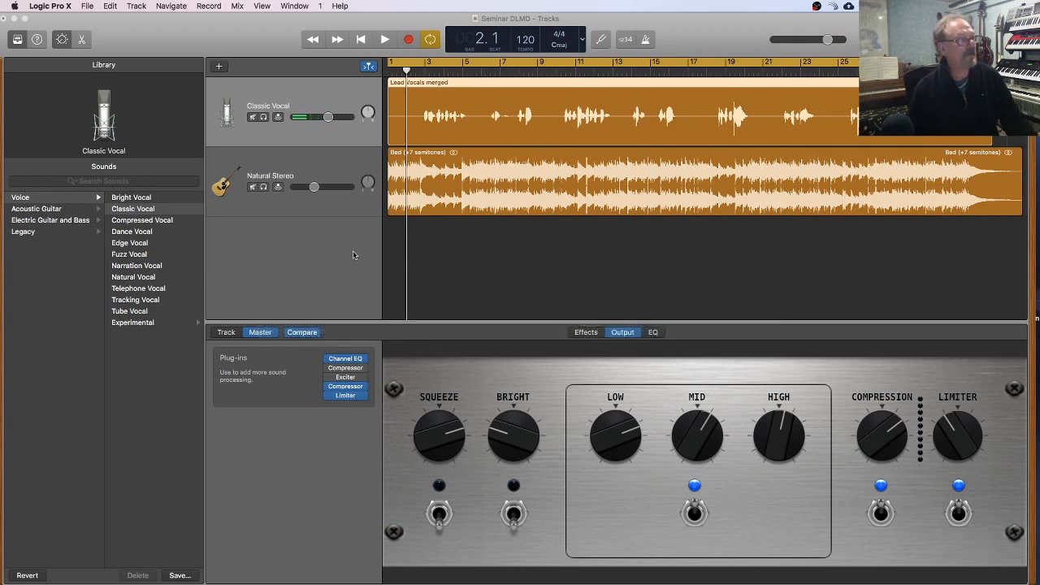
left_click(87, 5)
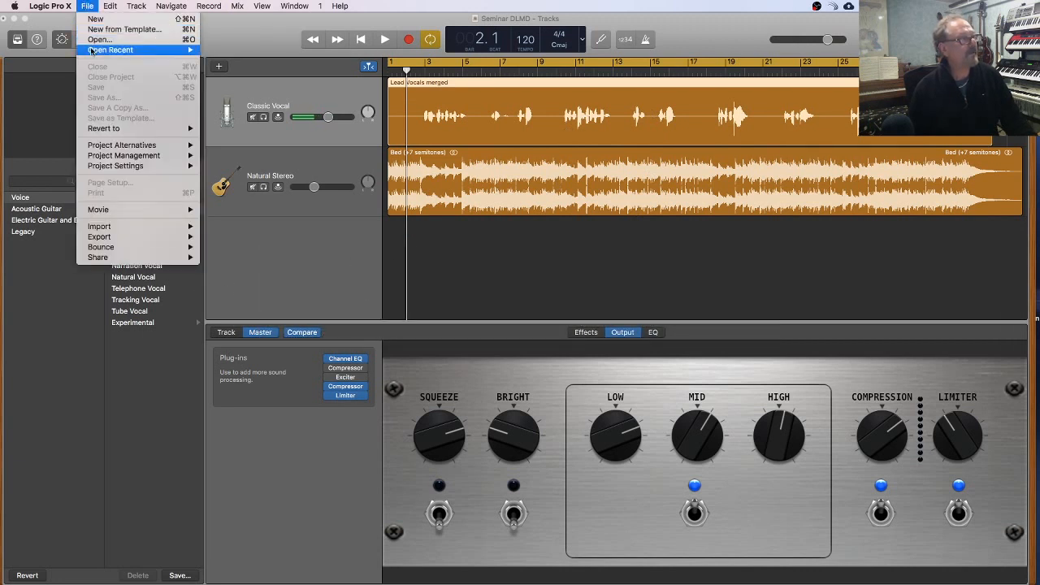
mouse_move(130, 49)
left_click(250, 51)
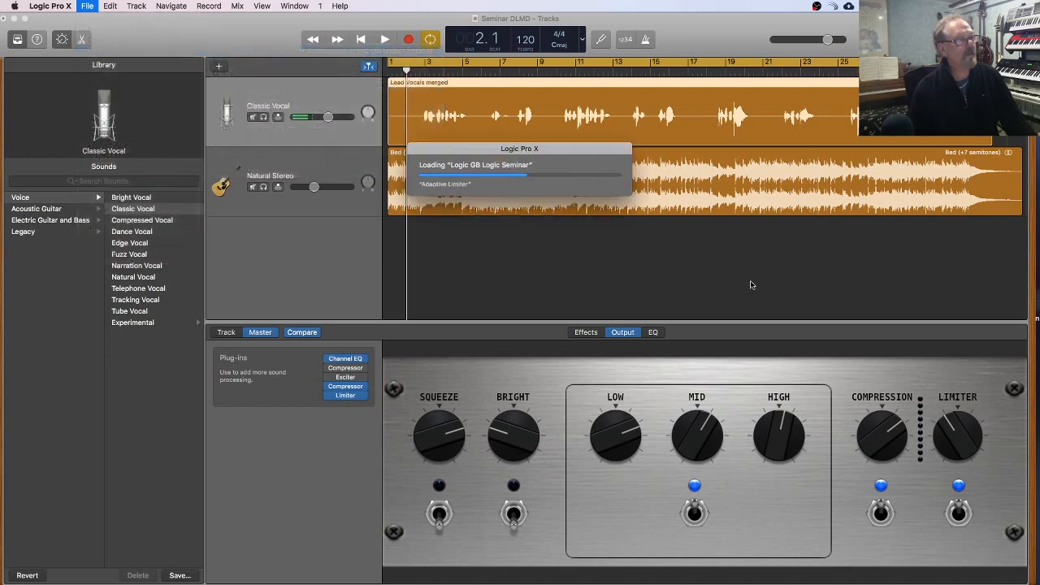